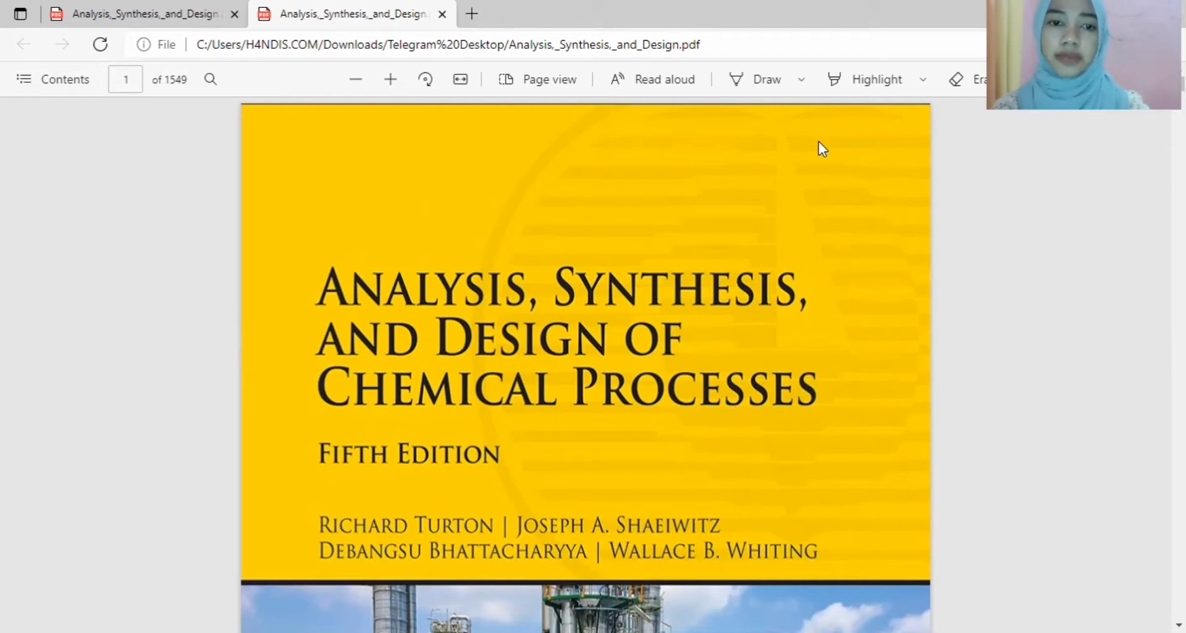
Review section B.4 Drying Oil Production, Unit 500 in the textbook PDF, from the process description through the reaction kinetics.
left_click(184, 2)
scroll(598, 259, "up", 1)
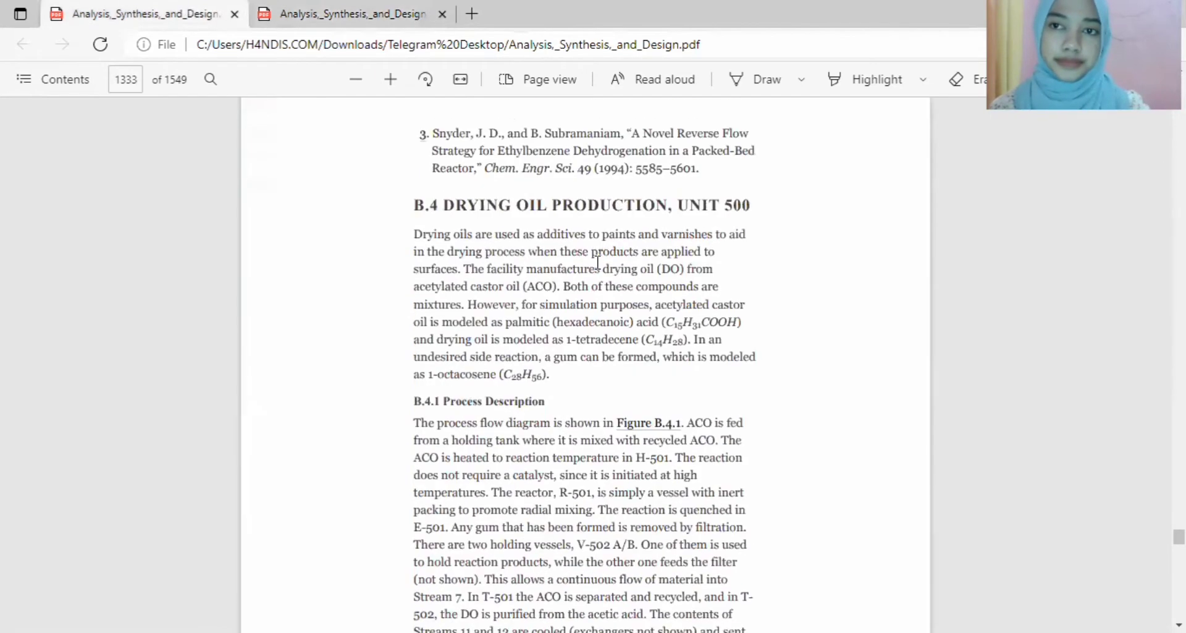
scroll(598, 263, "down", 1)
scroll(598, 263, "down", 1)
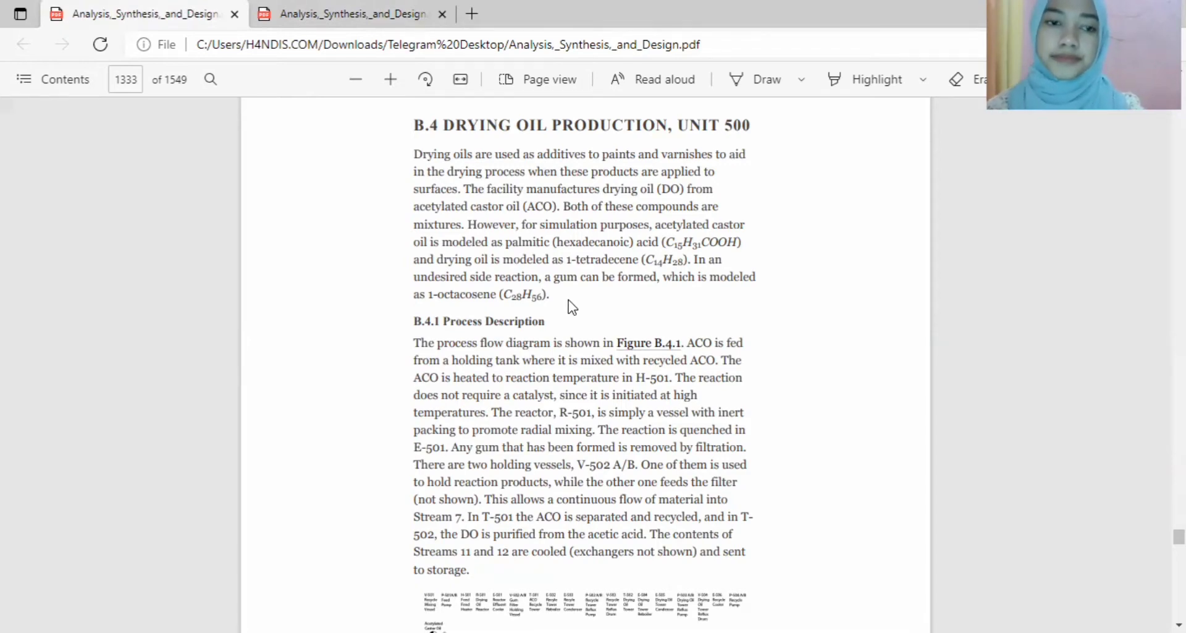
scroll(569, 307, "down", 7)
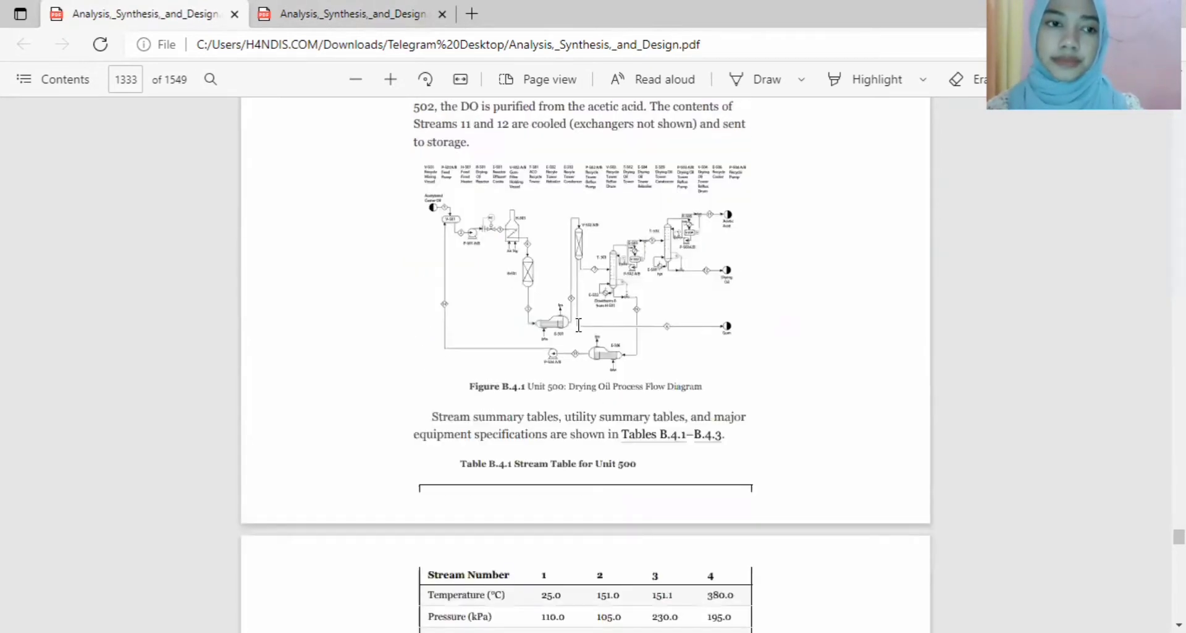
scroll(575, 325, "down", 20)
scroll(579, 325, "down", 20)
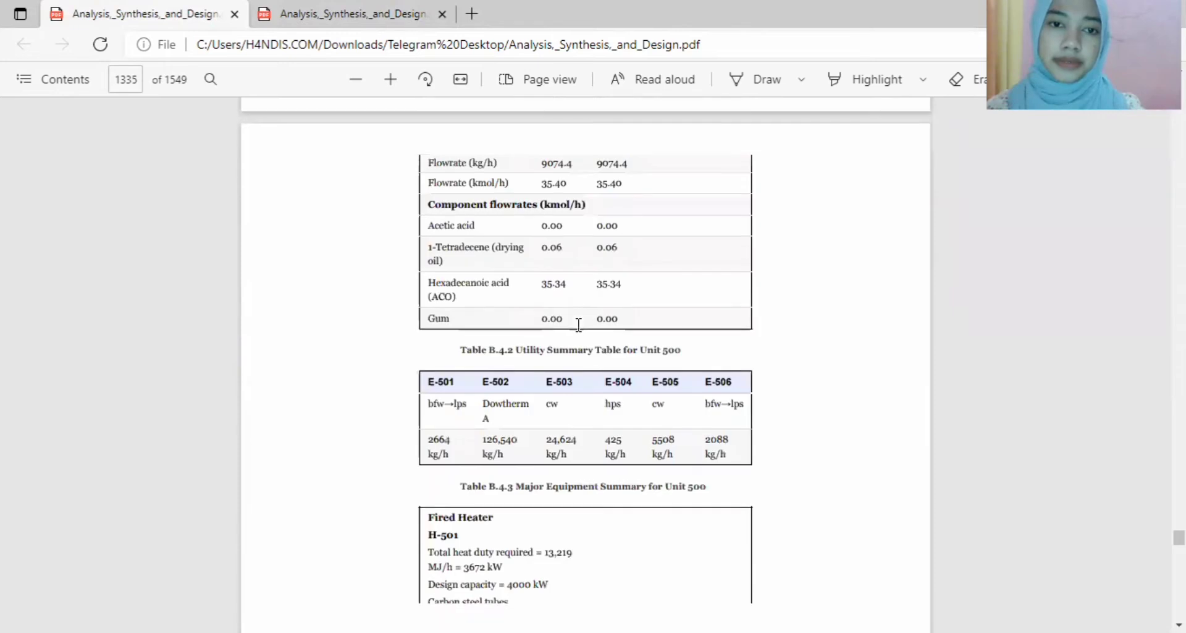
scroll(579, 325, "down", 15)
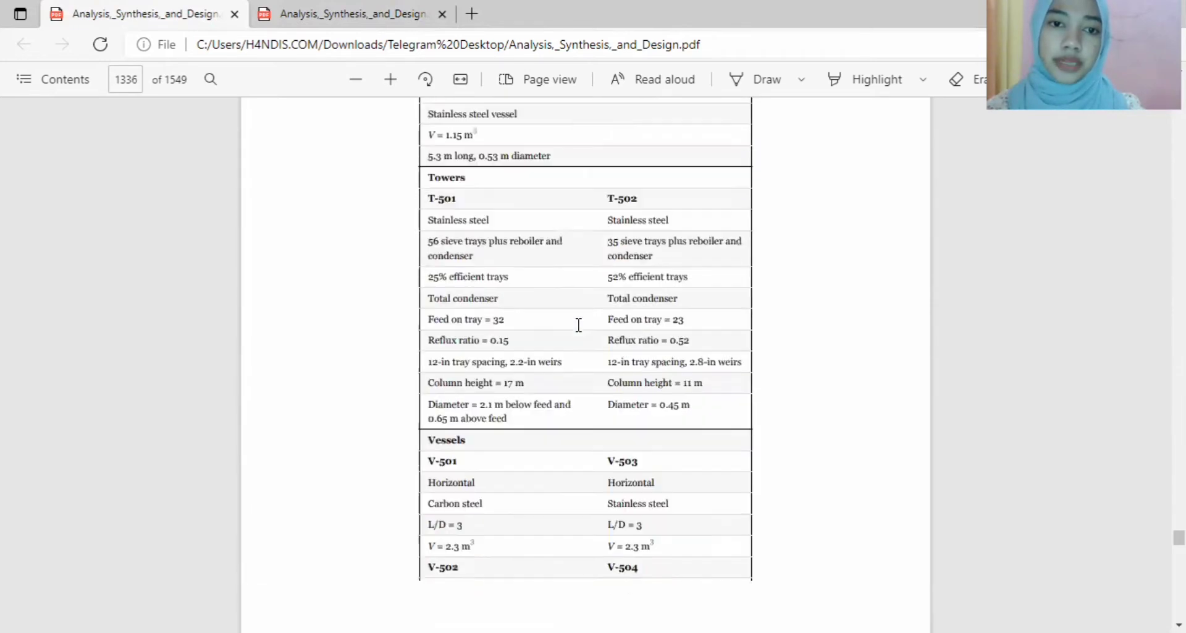
scroll(582, 332, "up", 2)
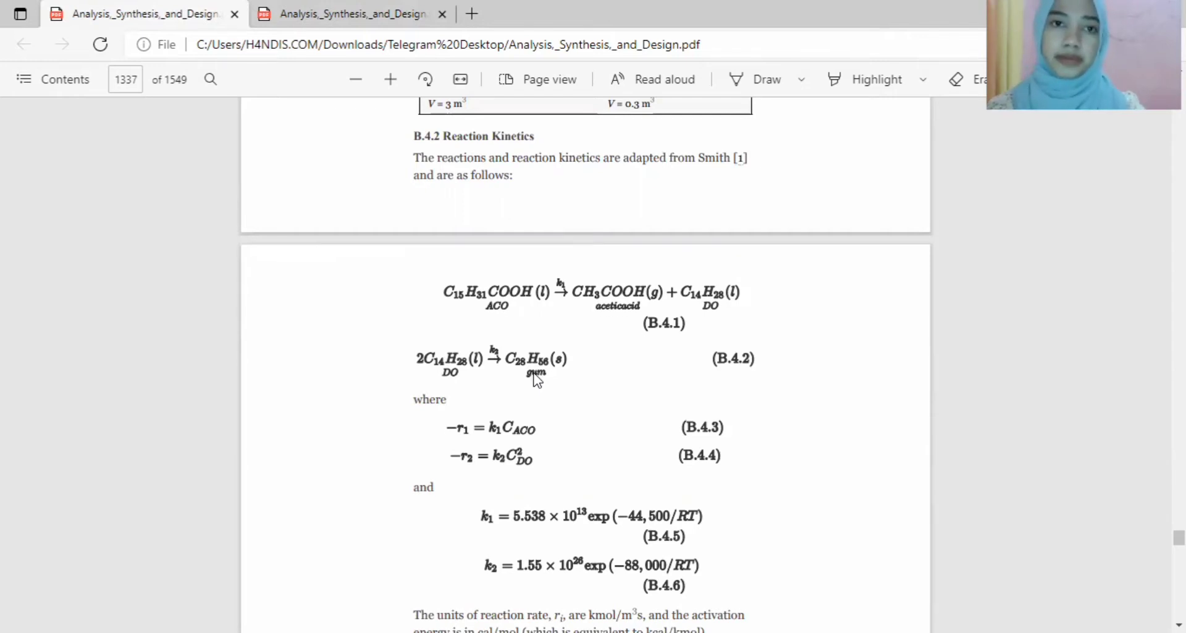
scroll(464, 184, "up", 1)
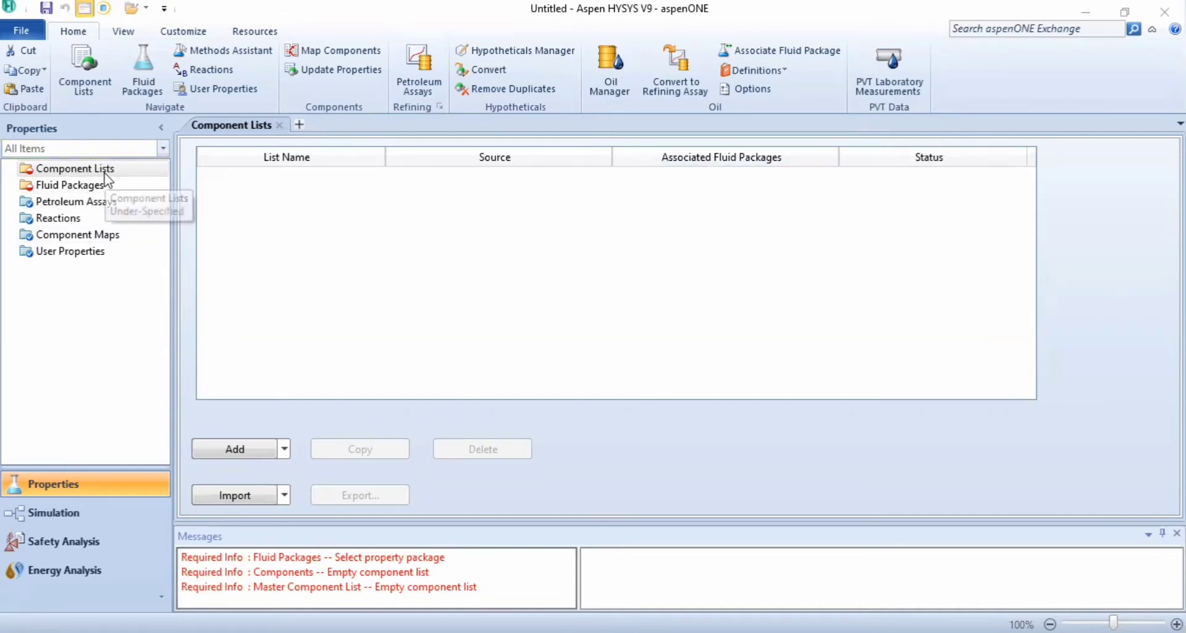
Create a new component list and add 1-Tetradecene to it by searching for 1-TETRADE.
left_click(235, 450)
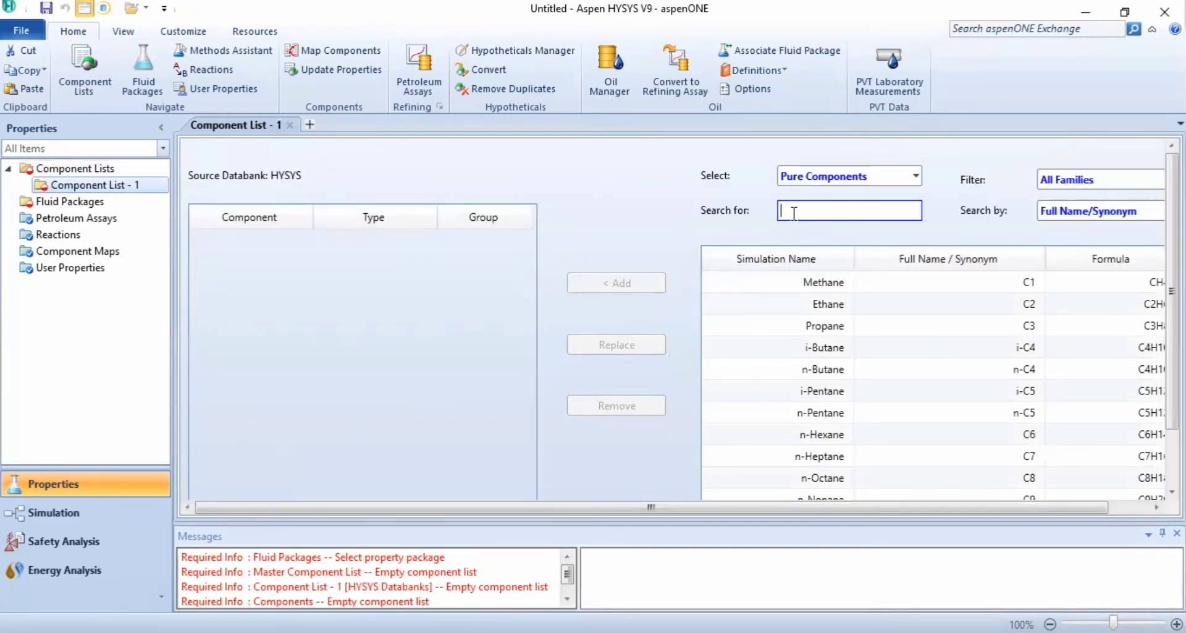
type("1-")
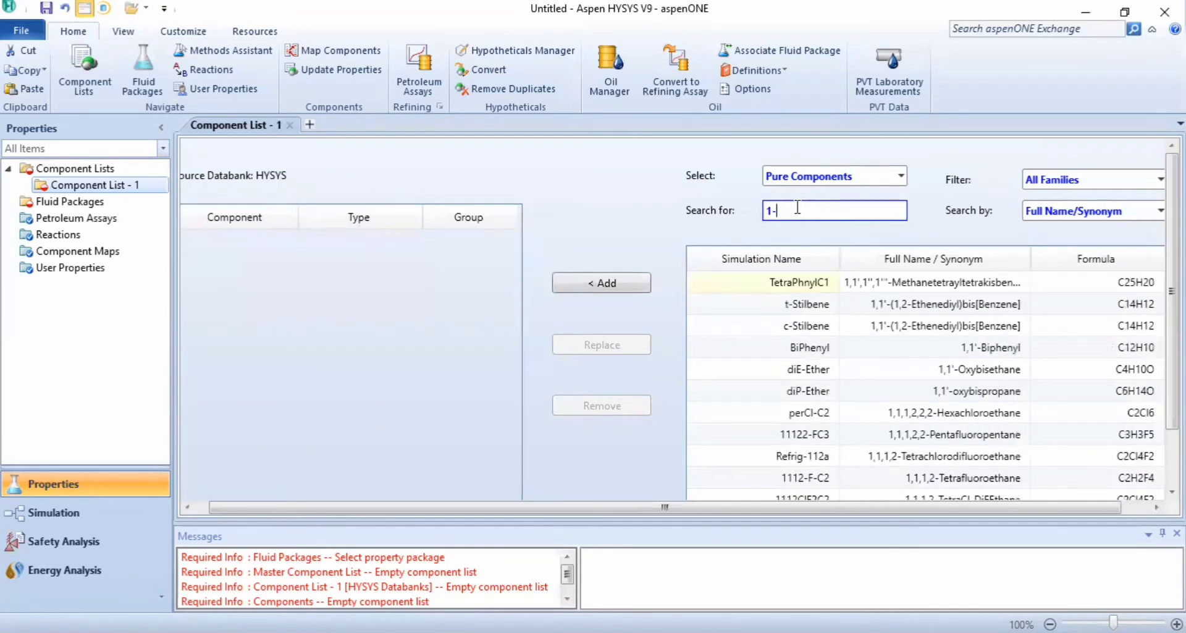
type("TET")
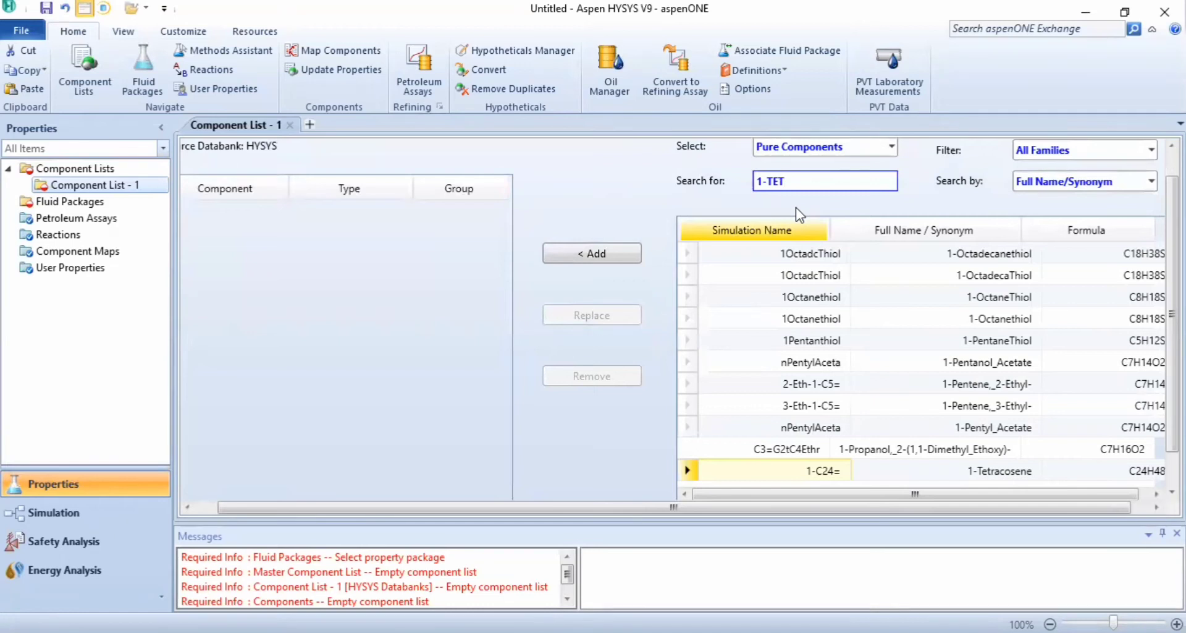
type("RADE")
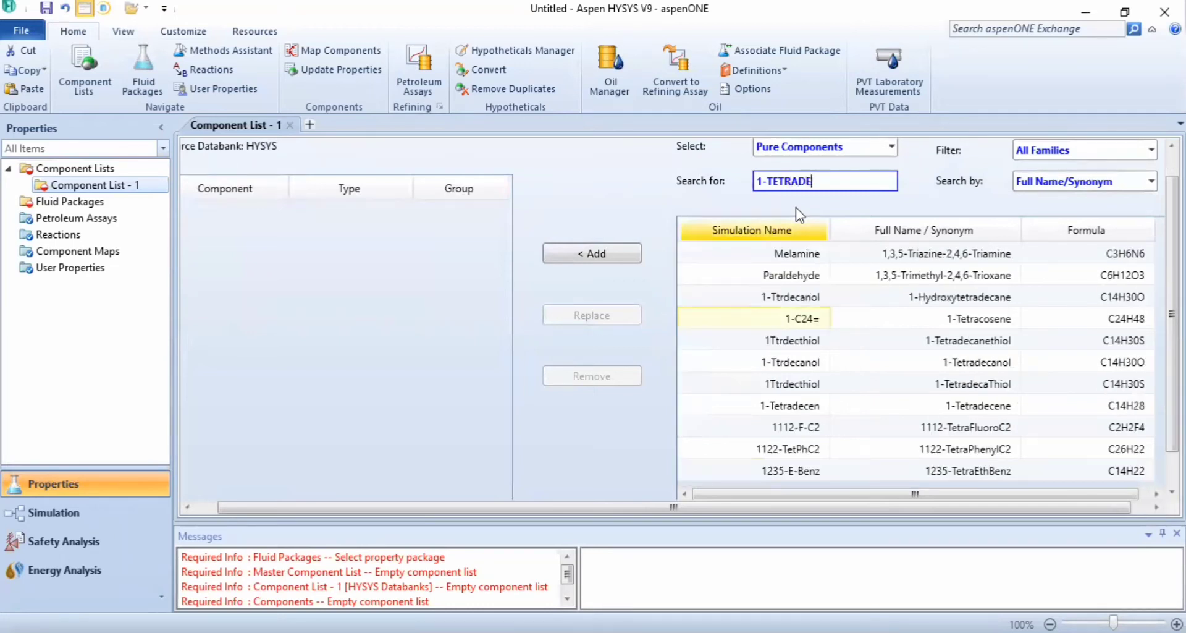
left_click(808, 447)
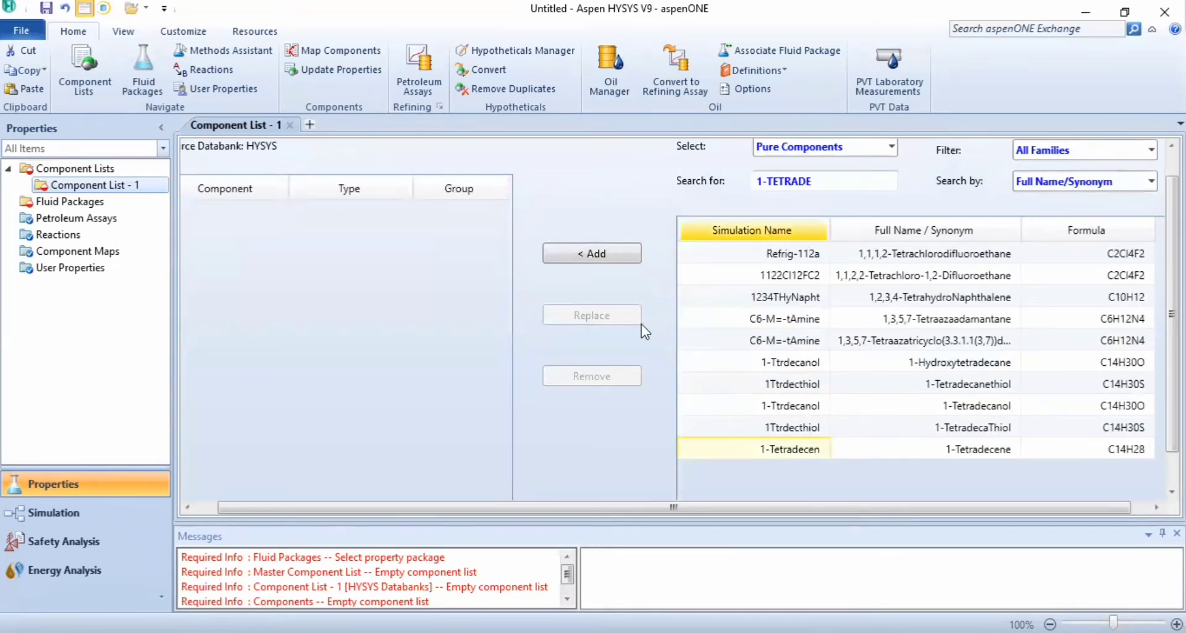
left_click(627, 255)
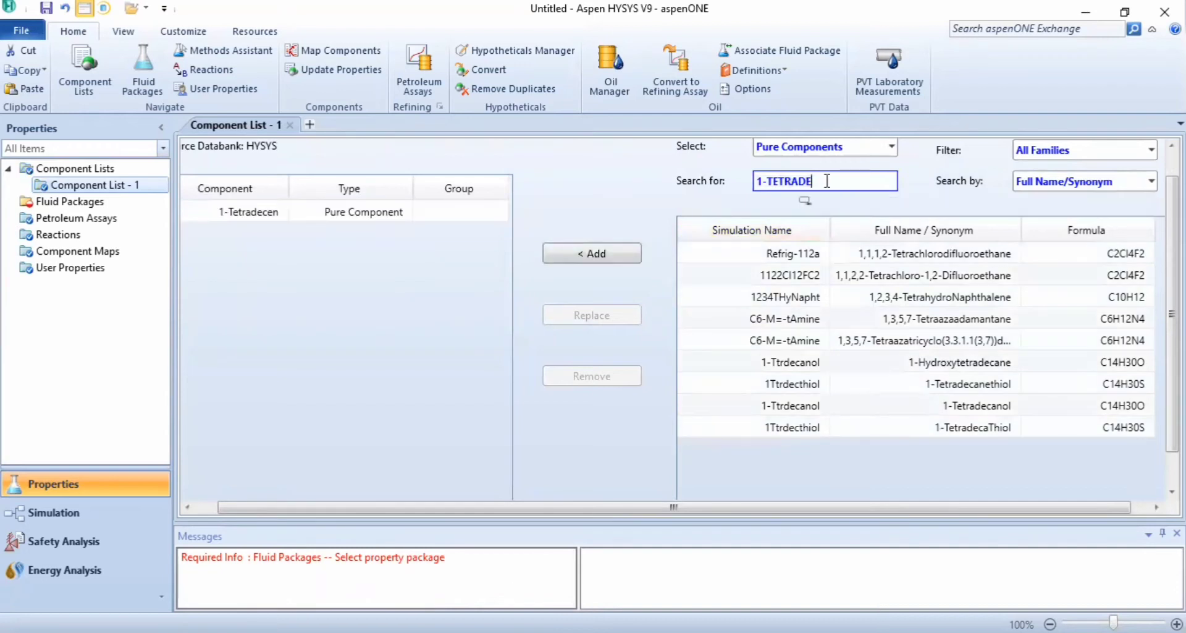
Search the pure components for 1C16 and add 1C16oicAcid to the component list.
key("BackSpace")
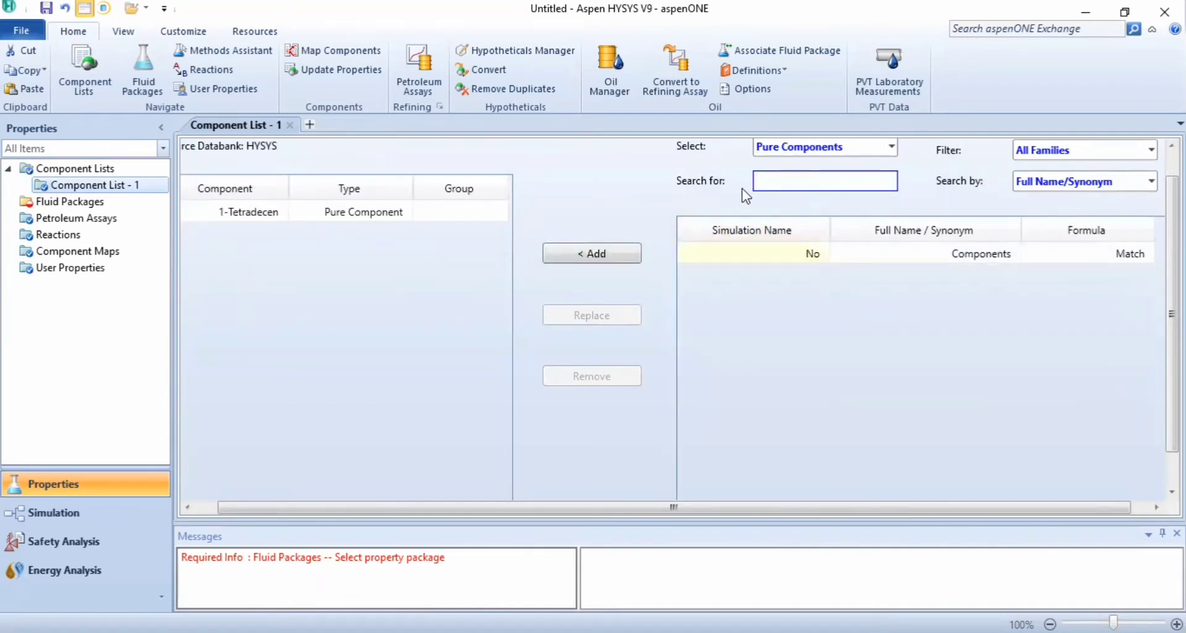
type("1C")
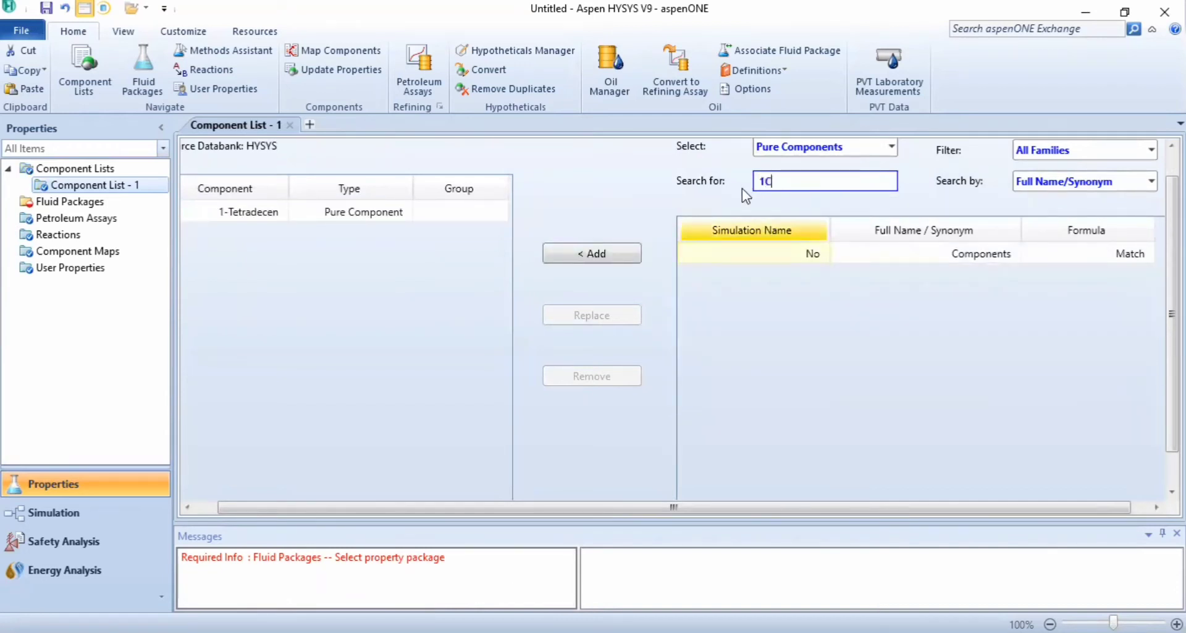
type("16")
key("BackSpace")
key("BackSpace")
key("BackSpace")
type("1C16")
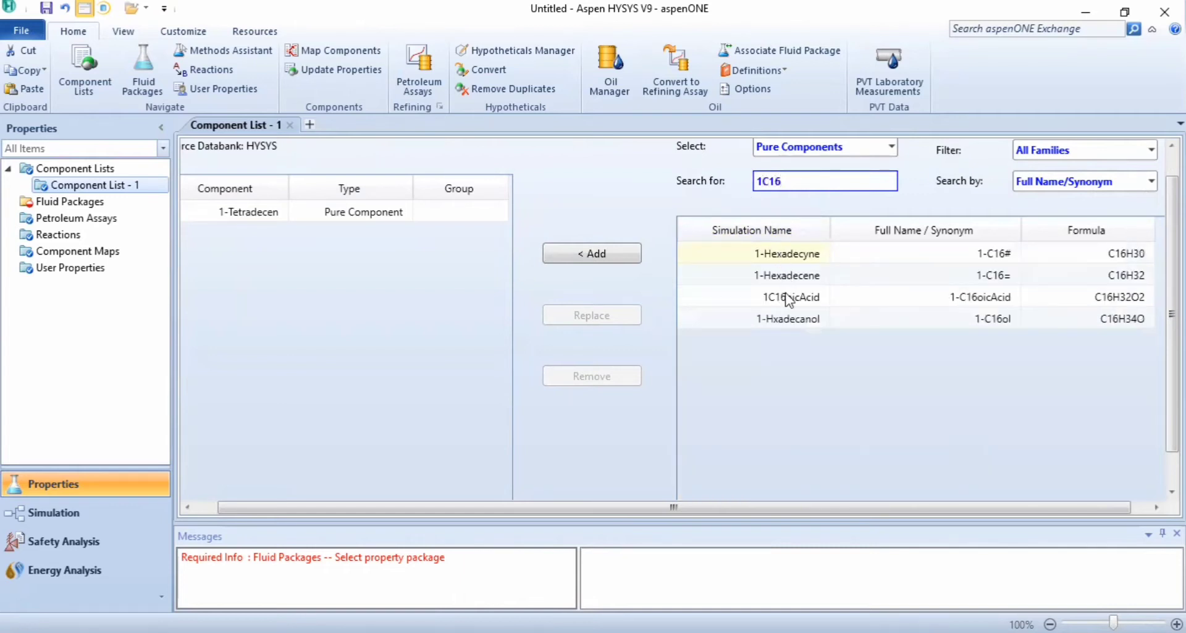
left_click(786, 298)
left_click(592, 254)
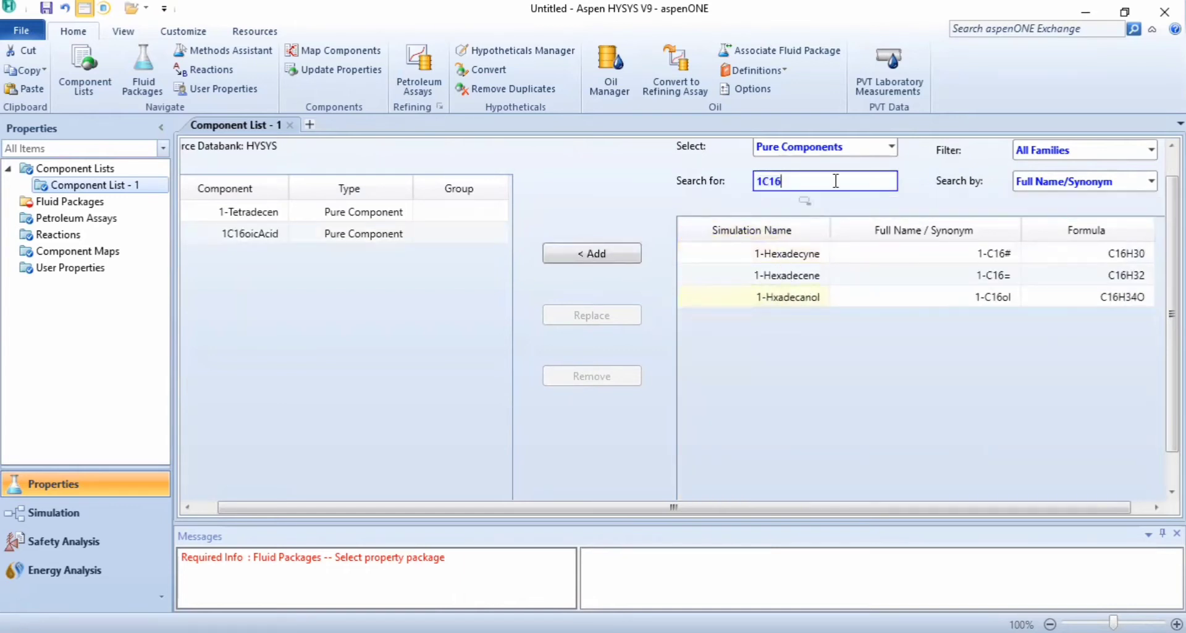
Search the pure components for 1-C28 and add 1-C28= to the component list.
left_click(757, 185)
key("Delete")
key("Delete")
key("Delete")
key("Delete")
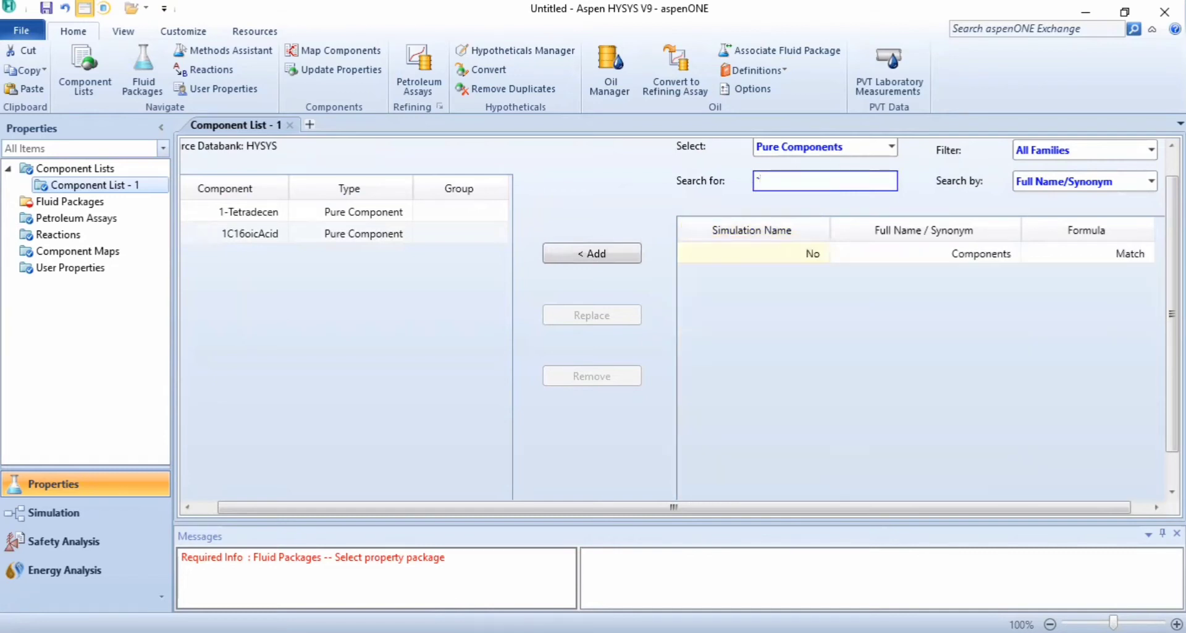
type("1-")
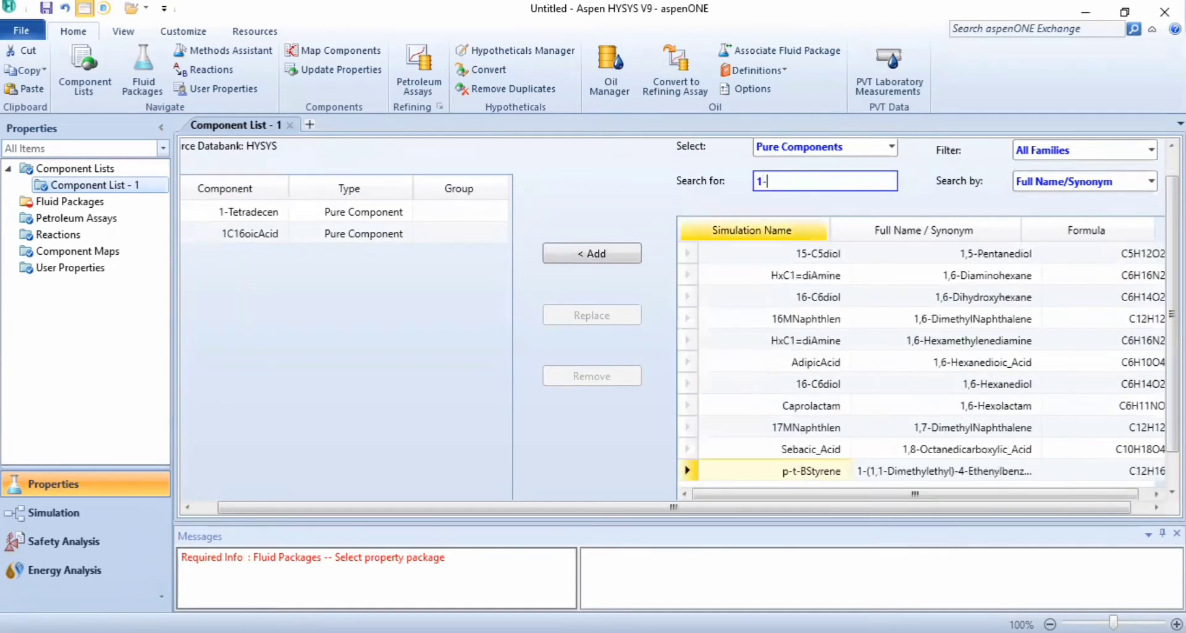
type("C28")
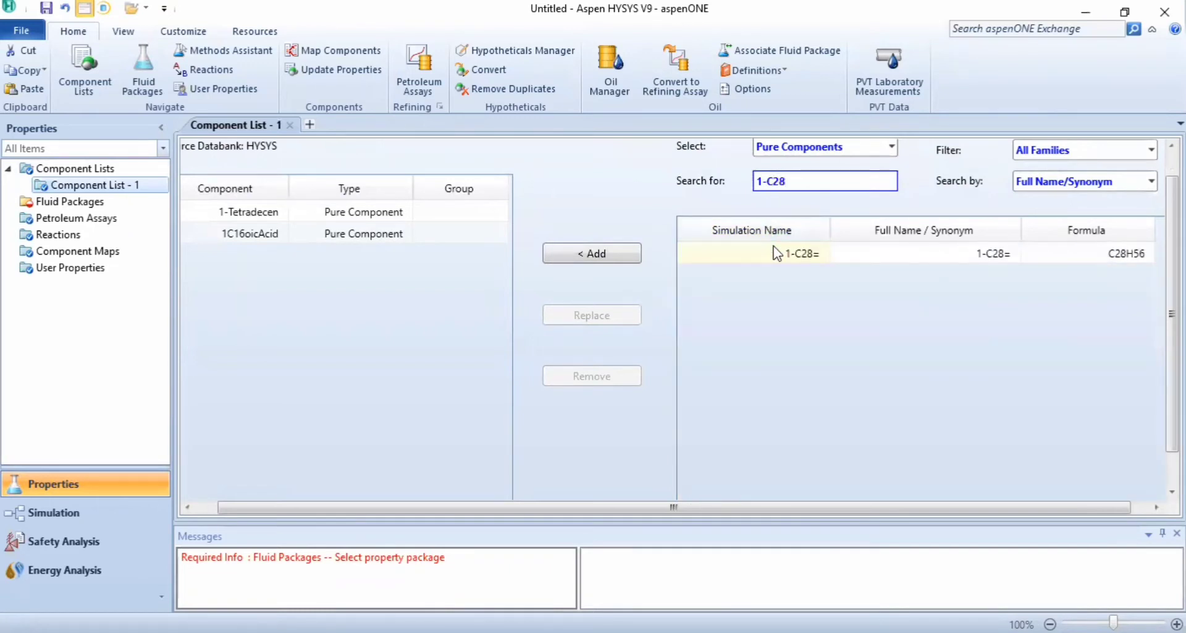
left_click(777, 252)
left_click(590, 263)
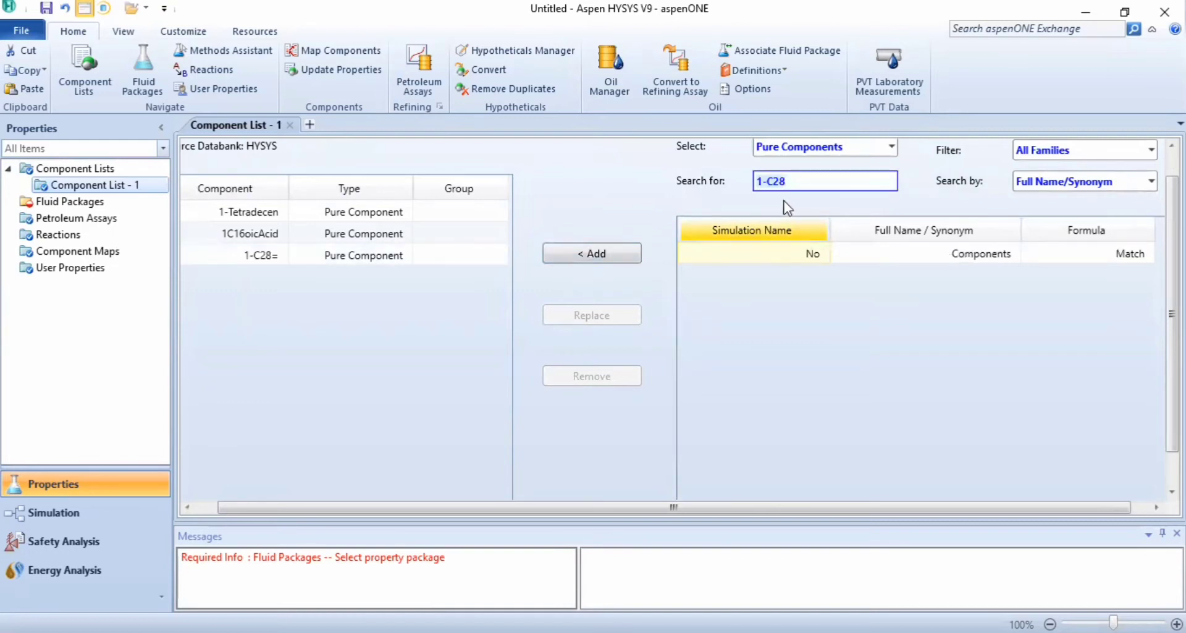
Search the pure components for ACETIC and add AceticAcid to the component list.
key("BackSpace")
type("A")
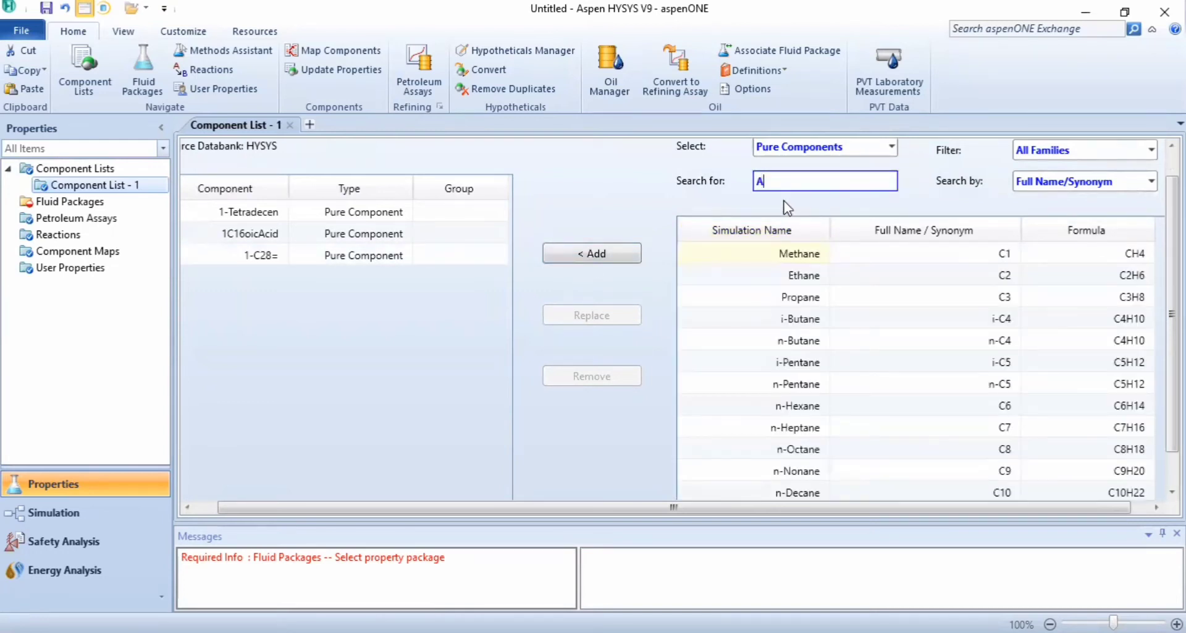
type("CETIC")
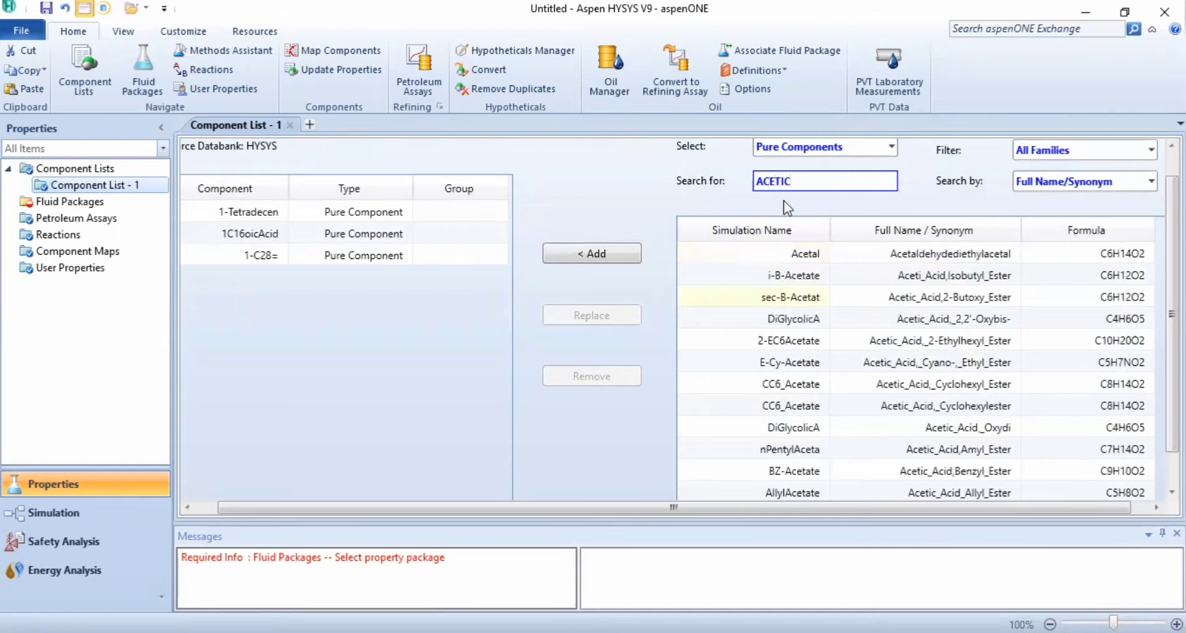
scroll(791, 451, "down", 3)
scroll(789, 450, "down", 1)
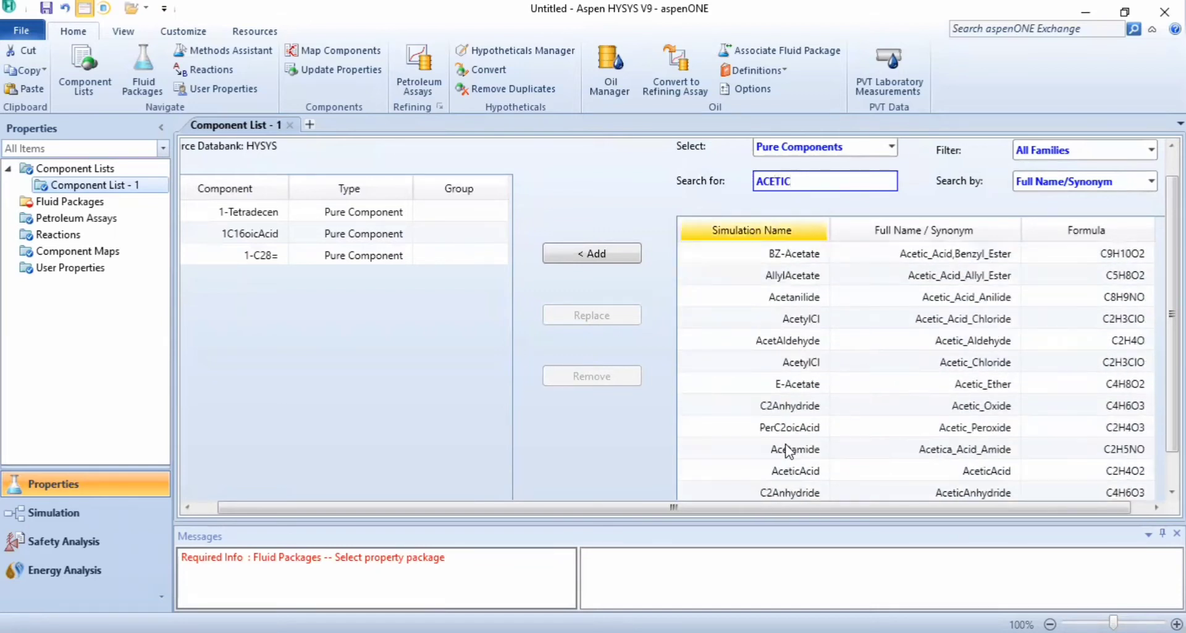
scroll(791, 442, "down", 1)
left_click(794, 427)
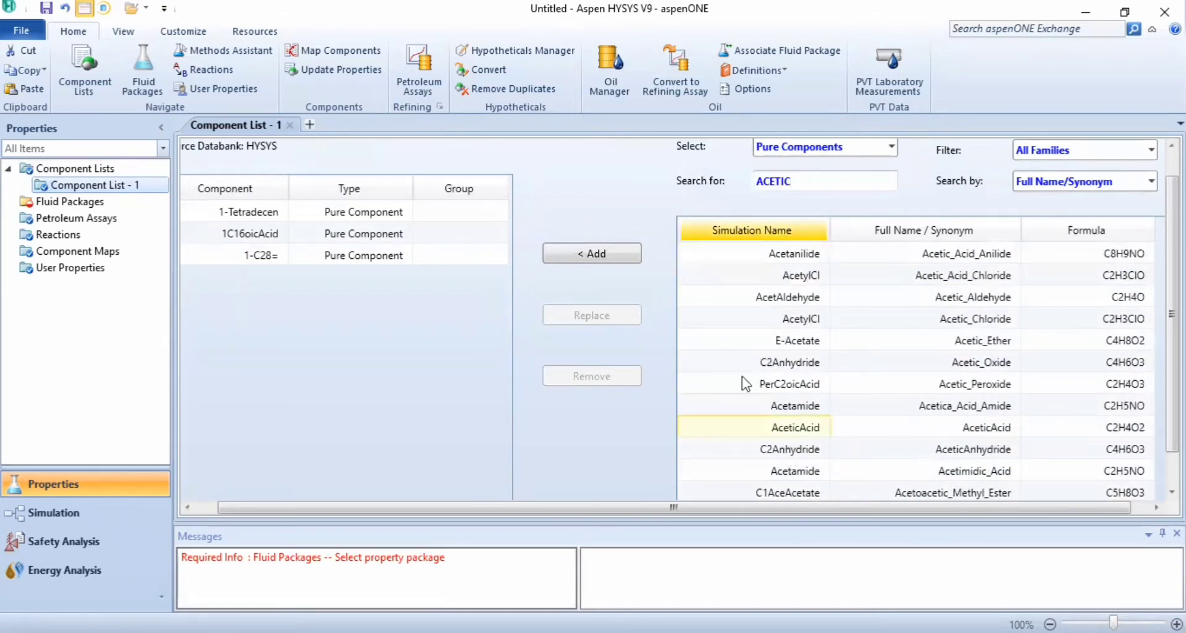
left_click(621, 247)
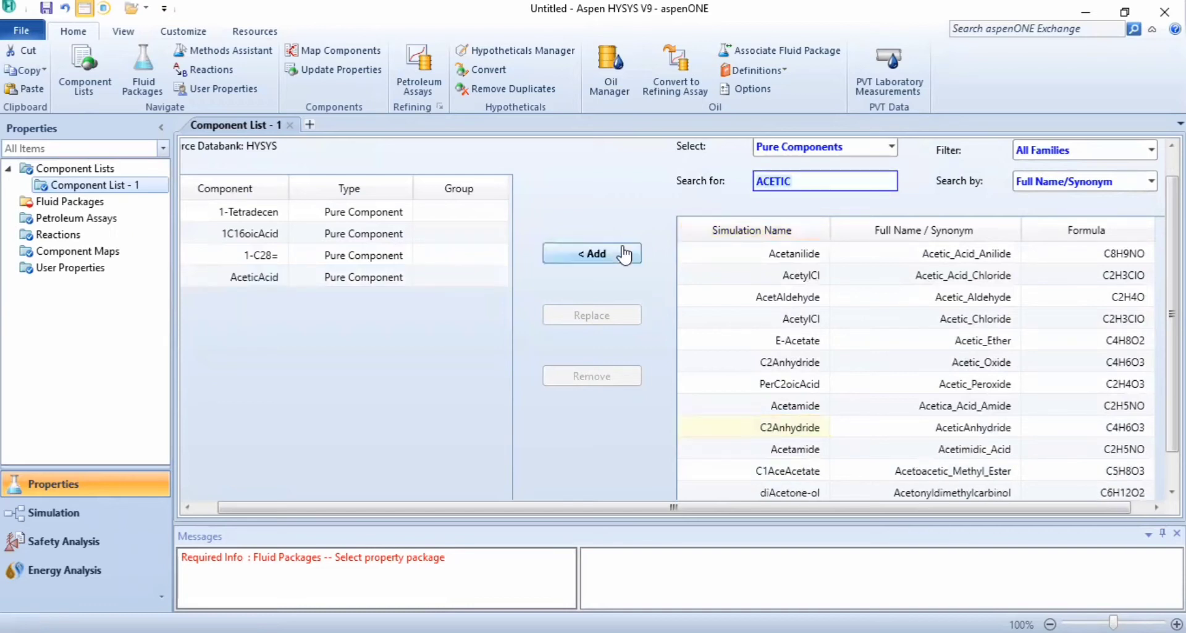
left_click(612, 198)
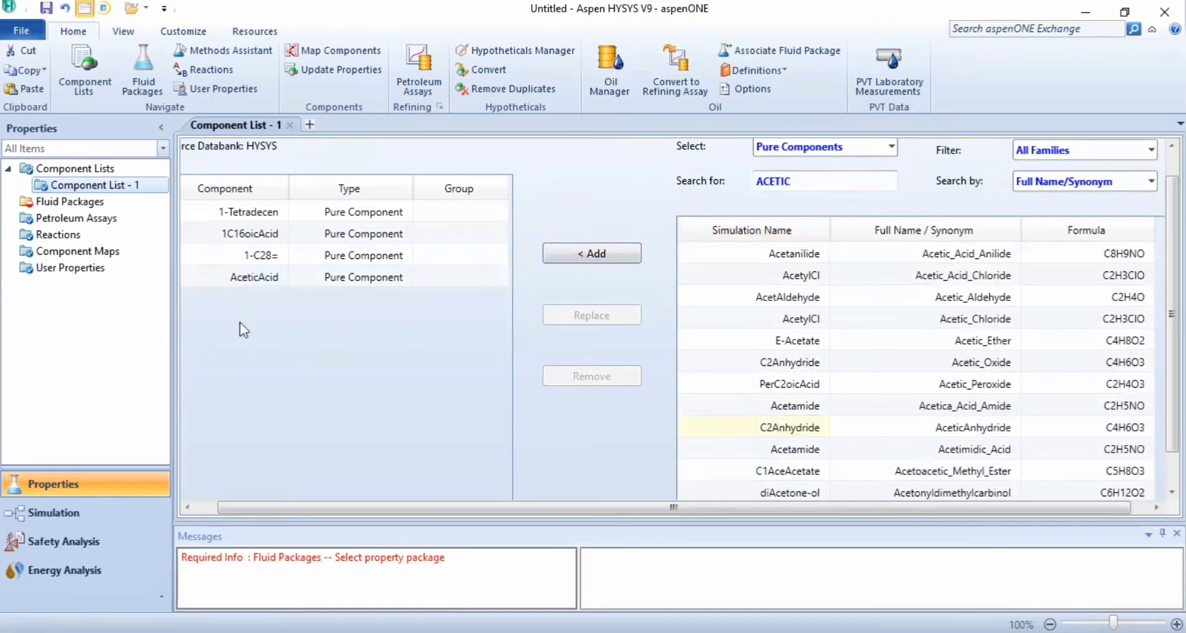
Add a fluid package for the component list using the PRSV property package.
left_click(120, 203)
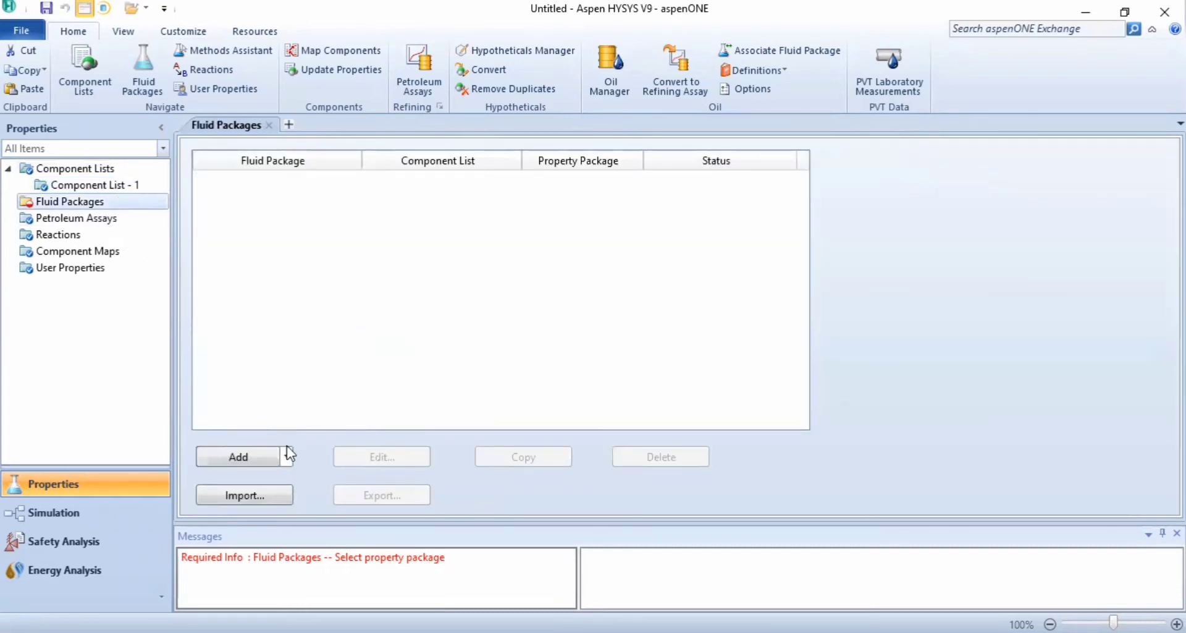
left_click(272, 457)
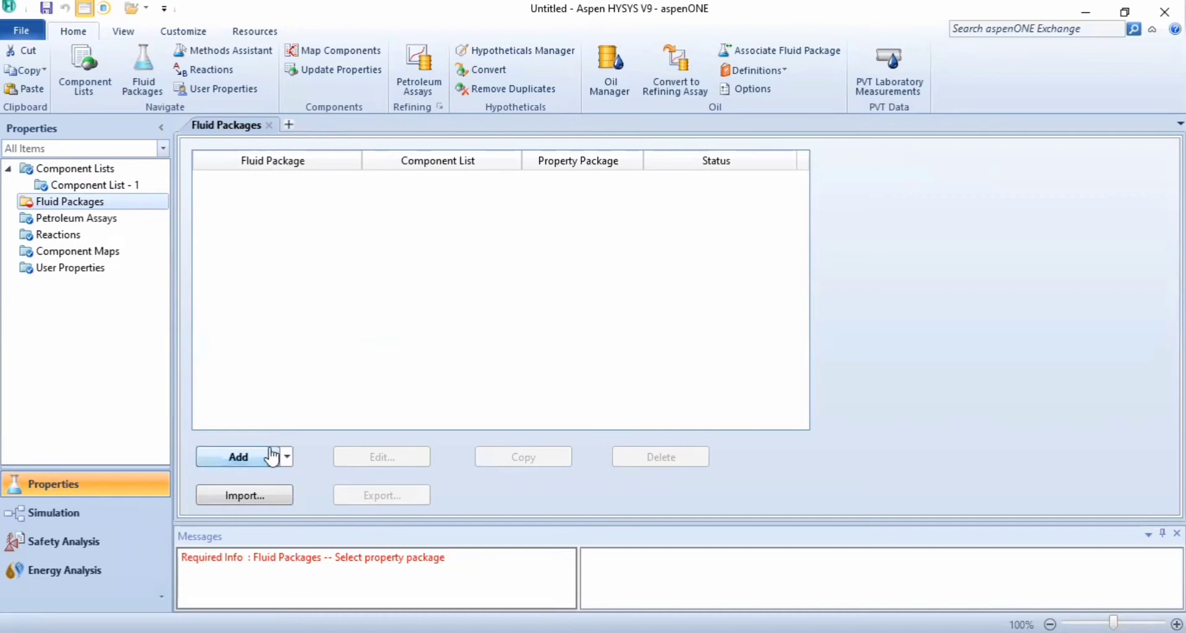
scroll(258, 393, "down", 1)
scroll(260, 391, "down", 1)
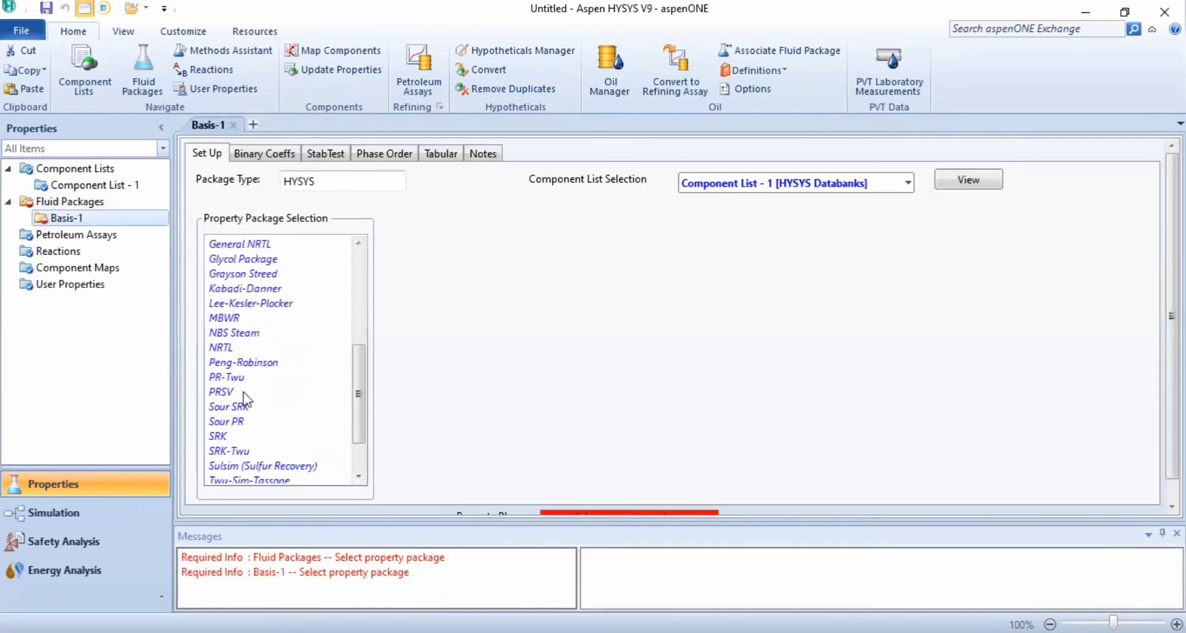
left_click(238, 392)
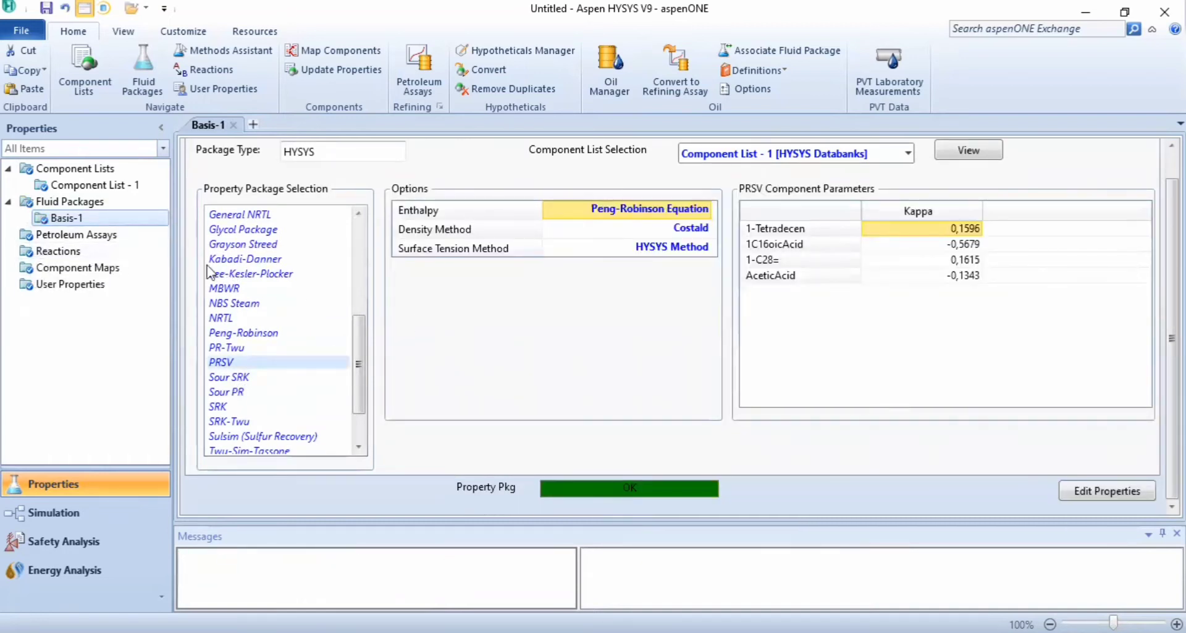
Open the Reactions settings and consult the B.4.2 reaction kinetics equations in the textbook PDF, returning to Aspen HYSYS.
left_click(85, 252)
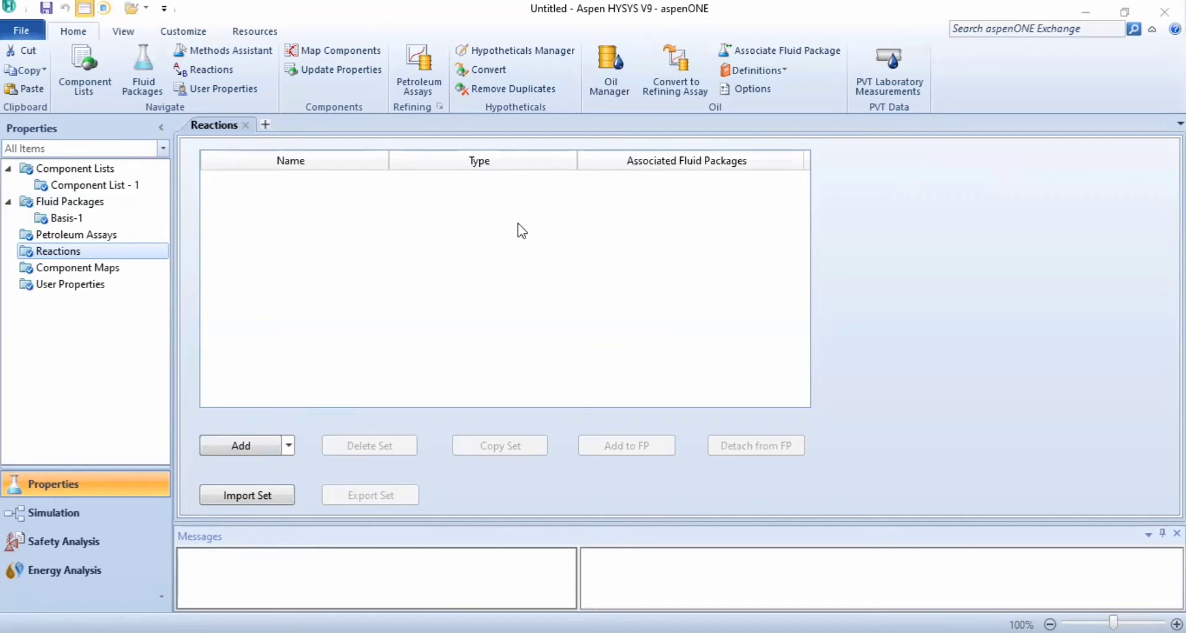
key("alt+Tab")
left_click(147, 12)
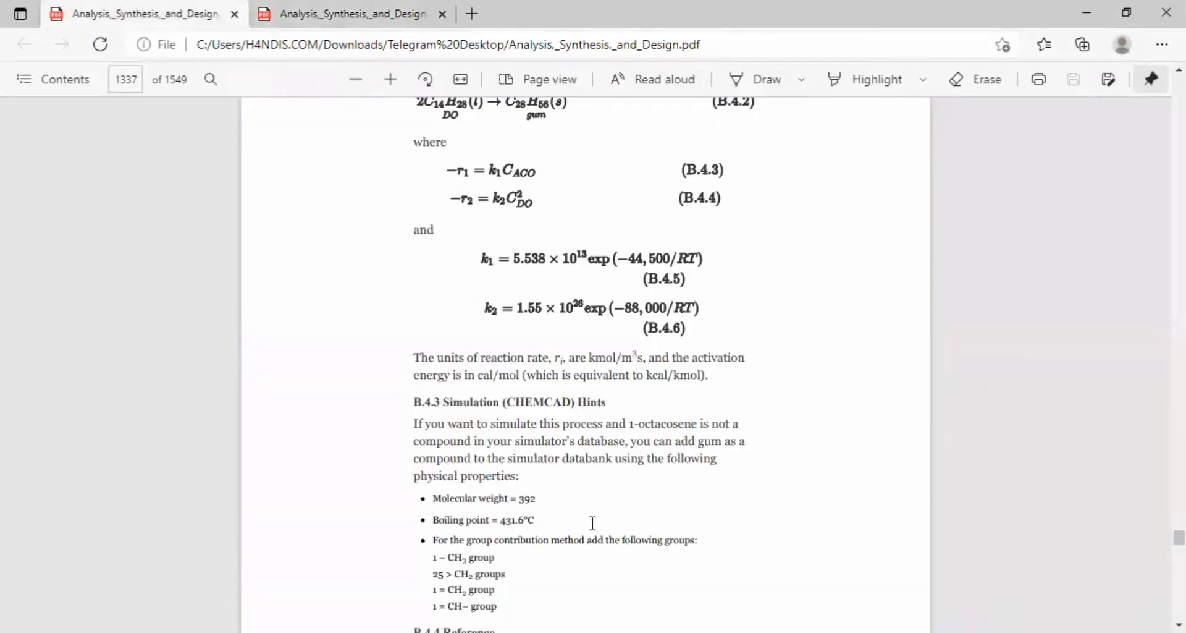
scroll(592, 522, "up", 7)
scroll(564, 476, "down", 3)
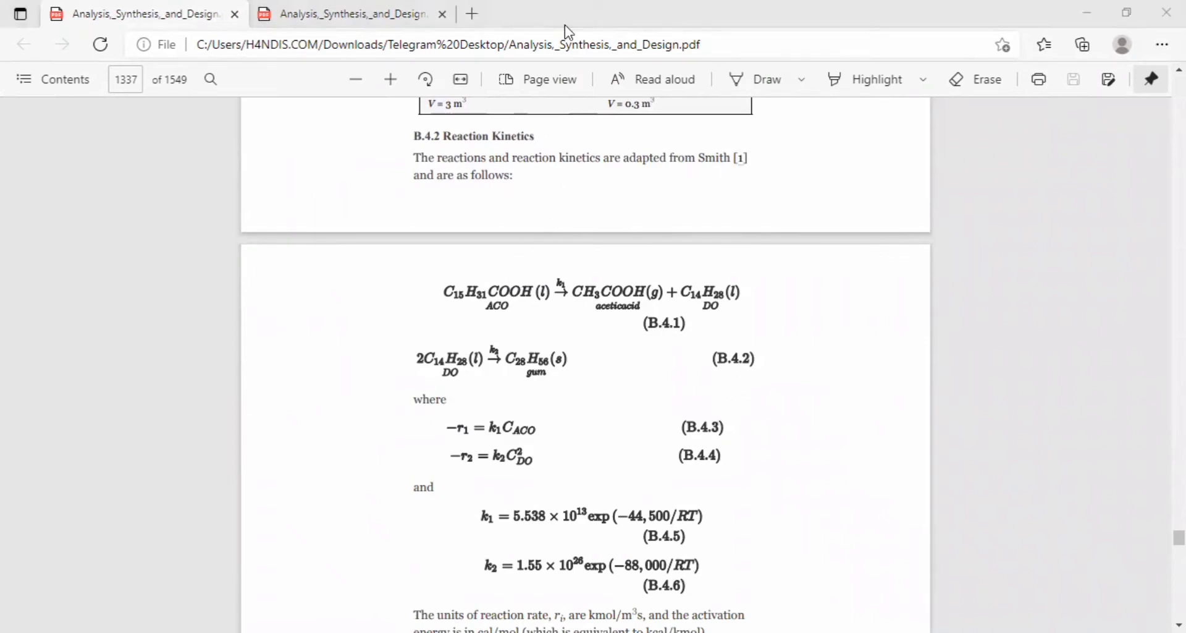
key("alt+Tab")
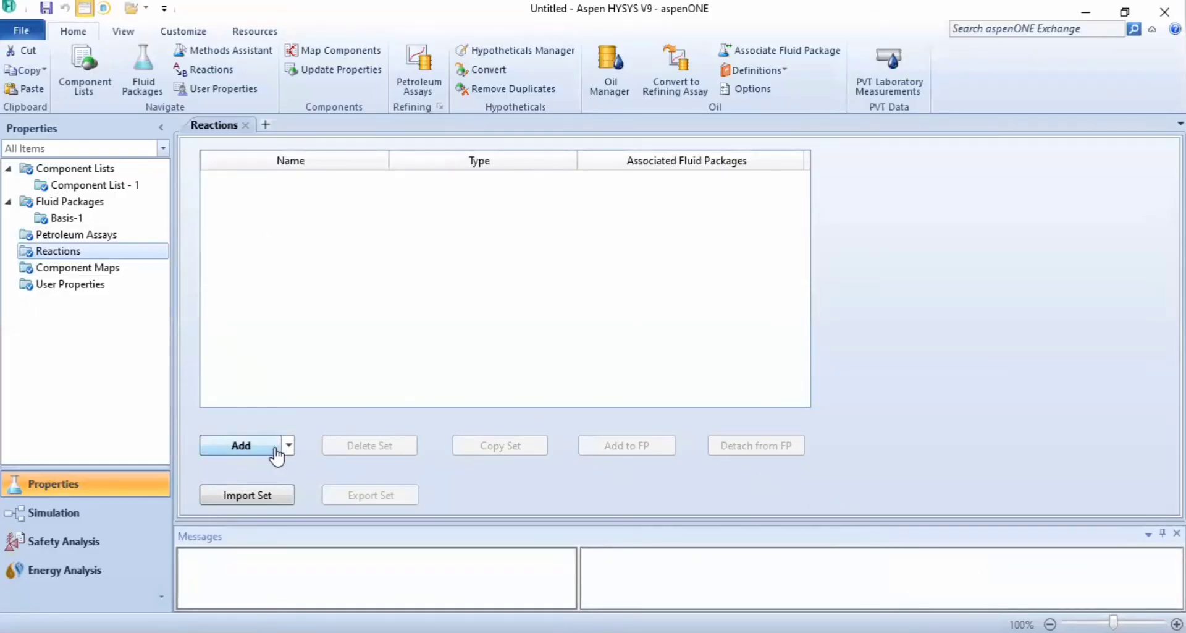
Create a new reaction set and add a HYSYS Conversion reaction to it.
left_click(242, 445)
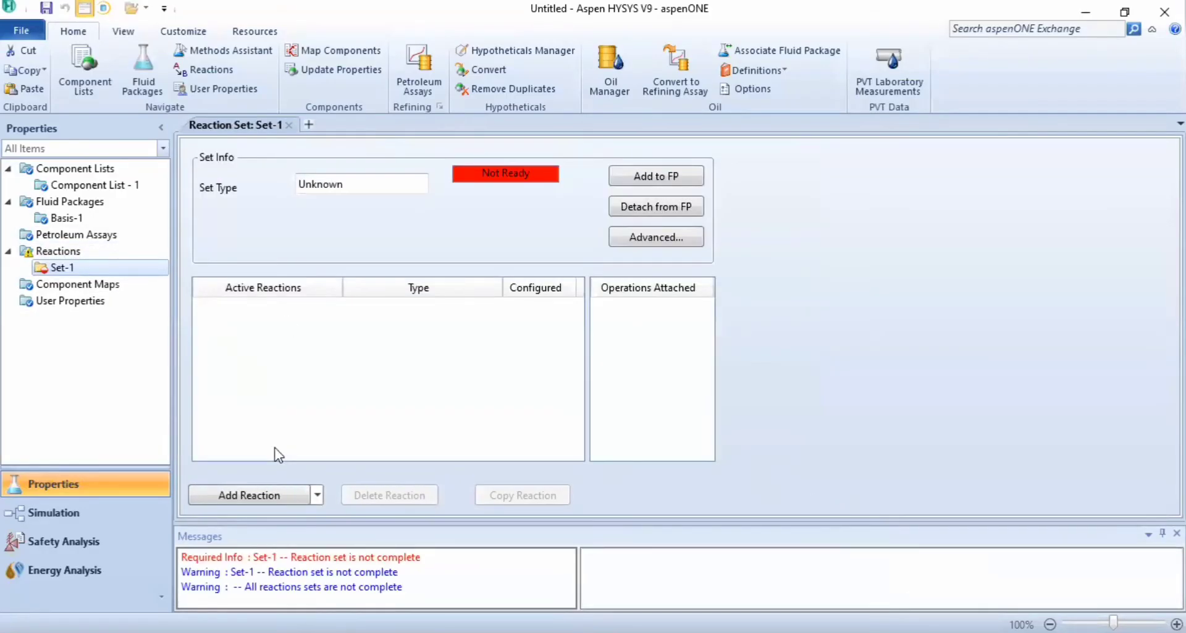
left_click(278, 492)
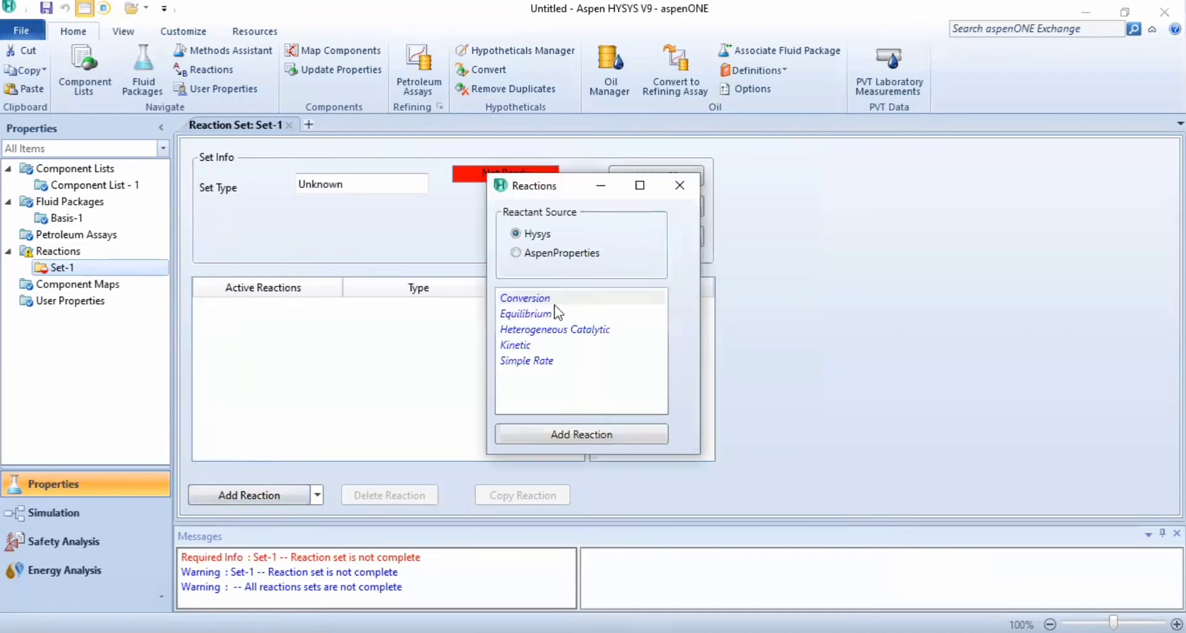
left_click(556, 298)
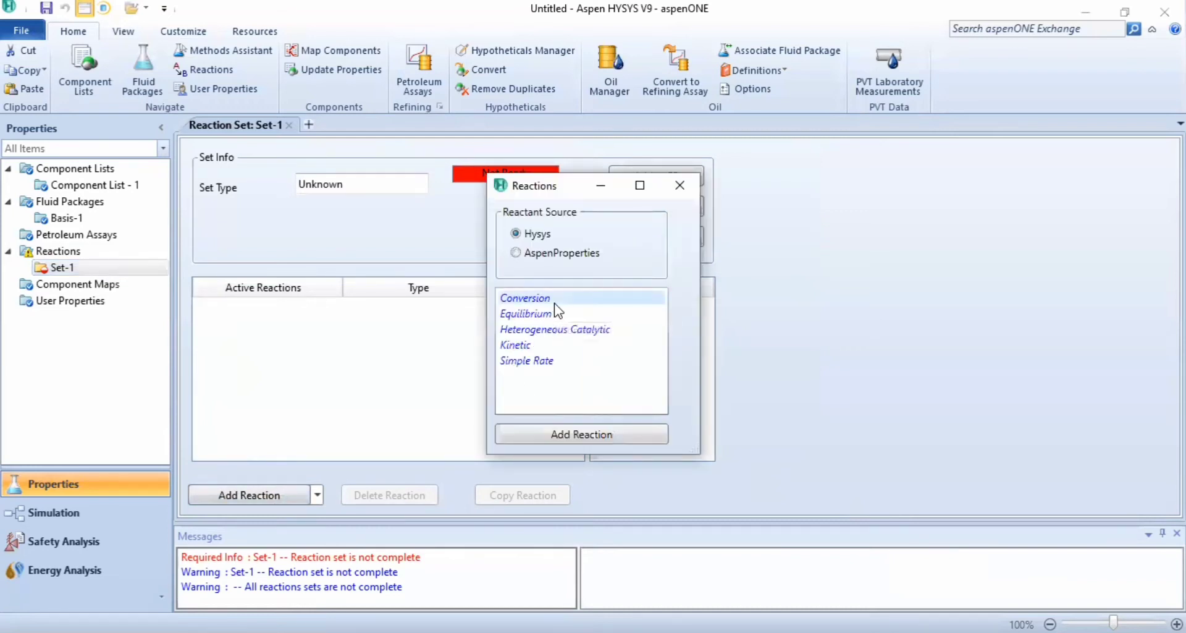
left_click(612, 439)
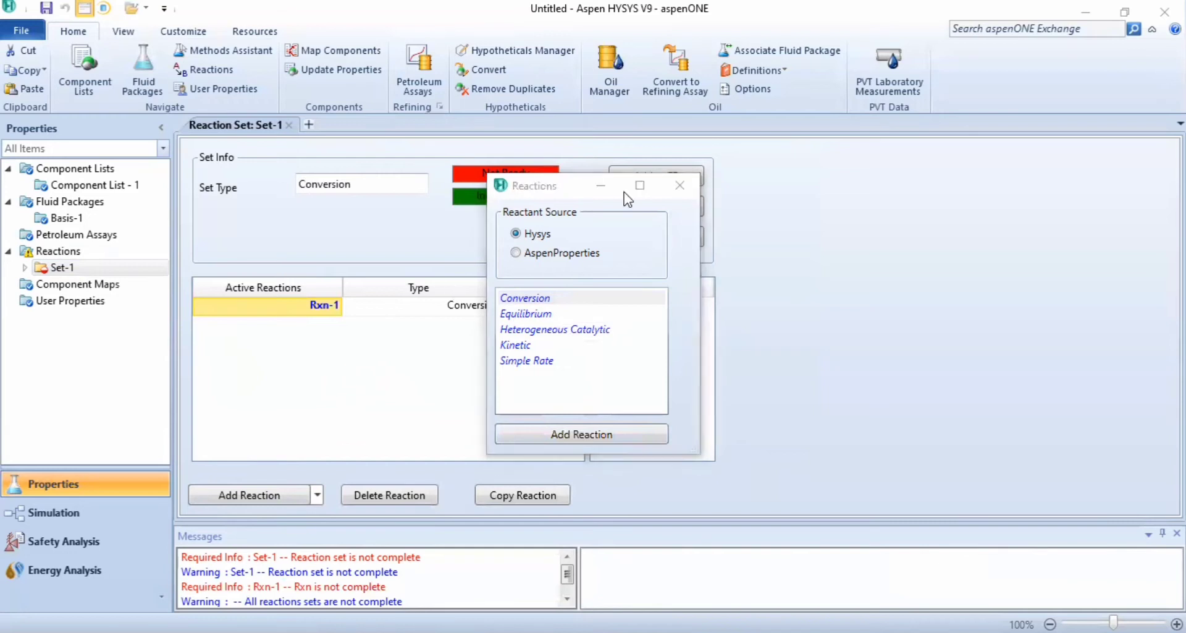
left_click(678, 187)
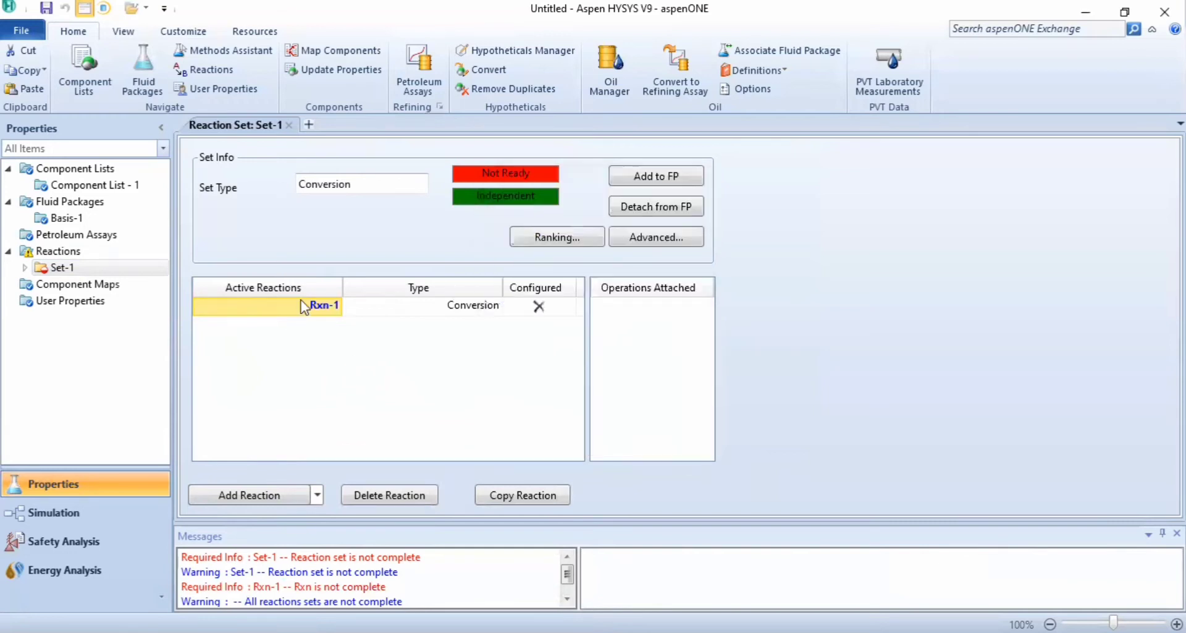
Open the conversion reaction and add 1-Tetradecen, 1C16oicAcid and AceticAcid to its stoichiometry.
double_click(312, 308)
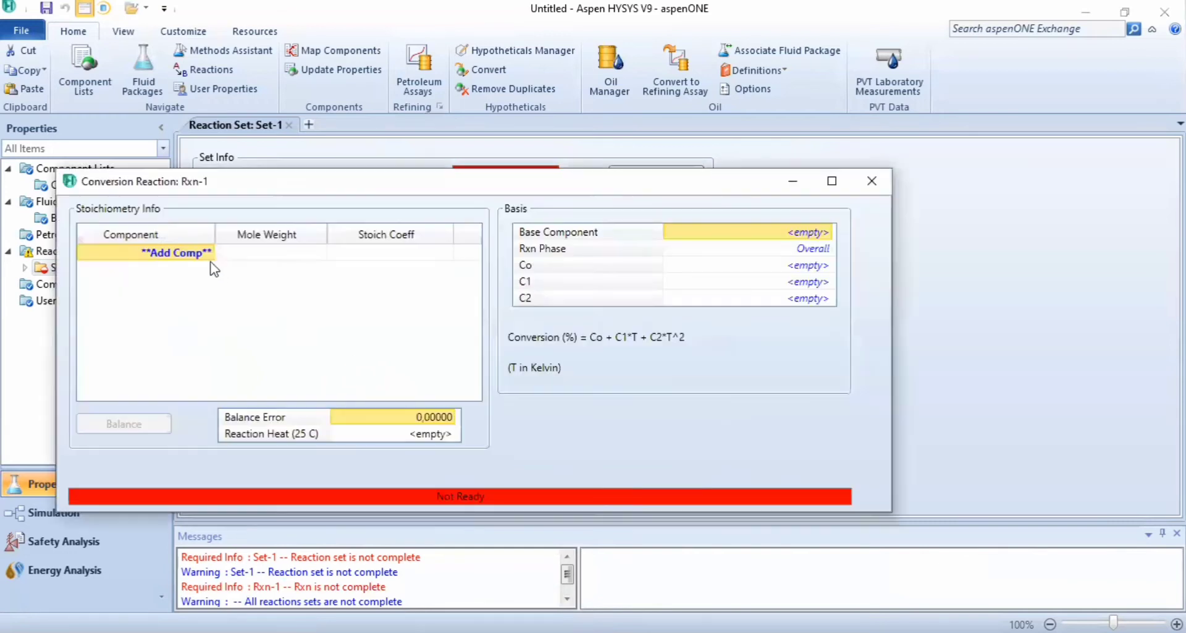
left_click(211, 254)
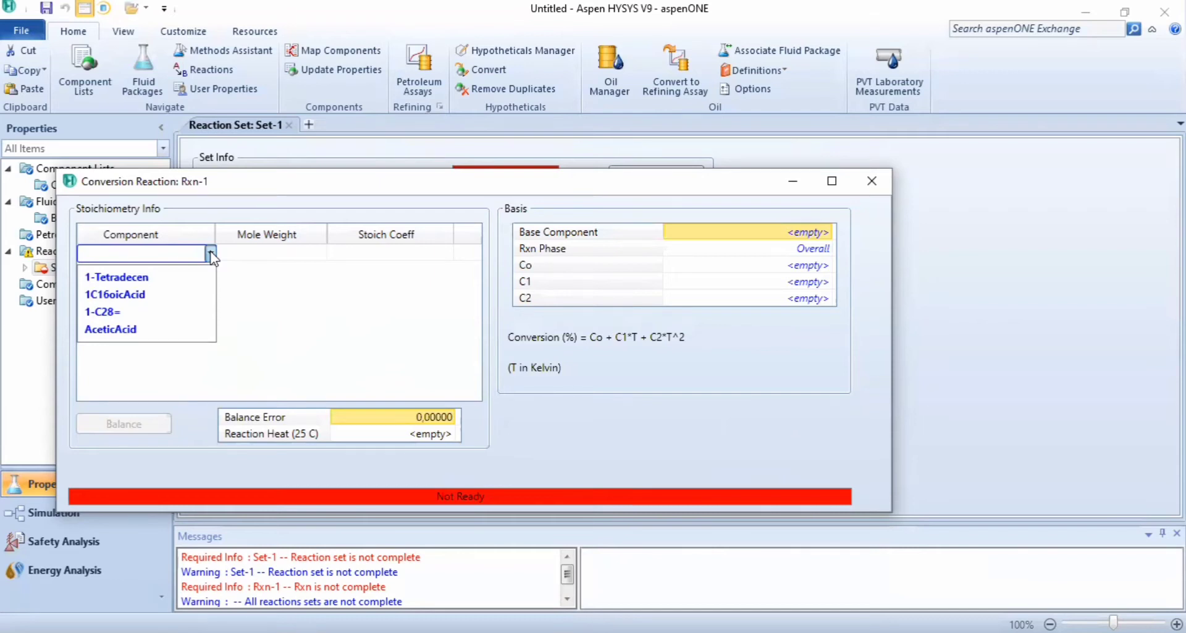
left_click(199, 275)
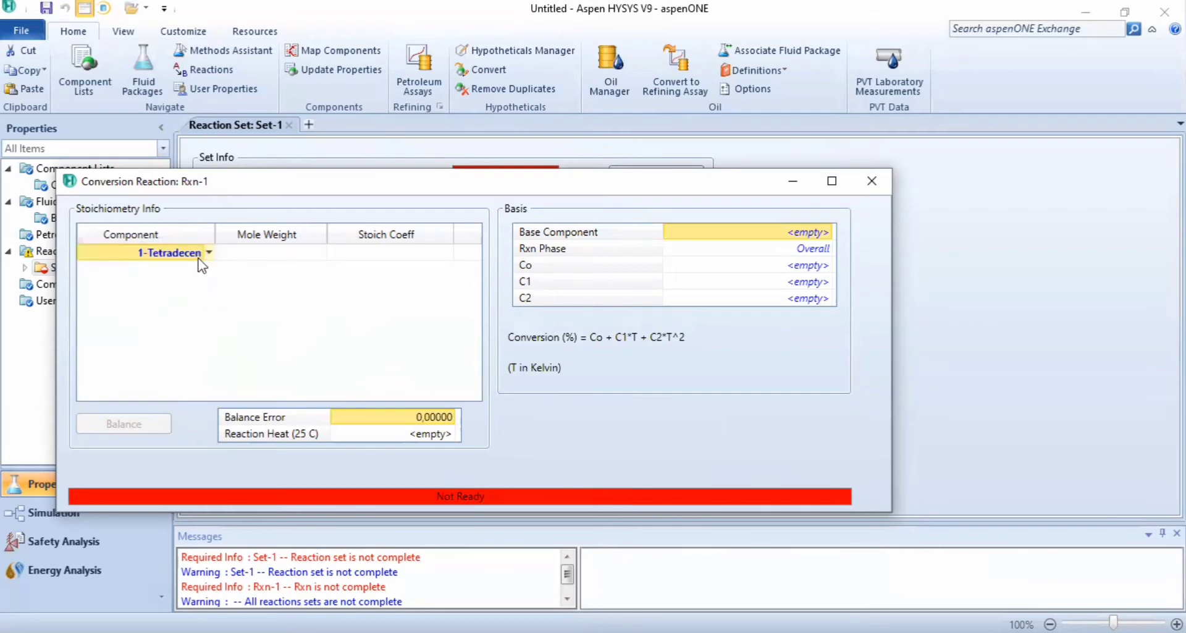
left_click(209, 270)
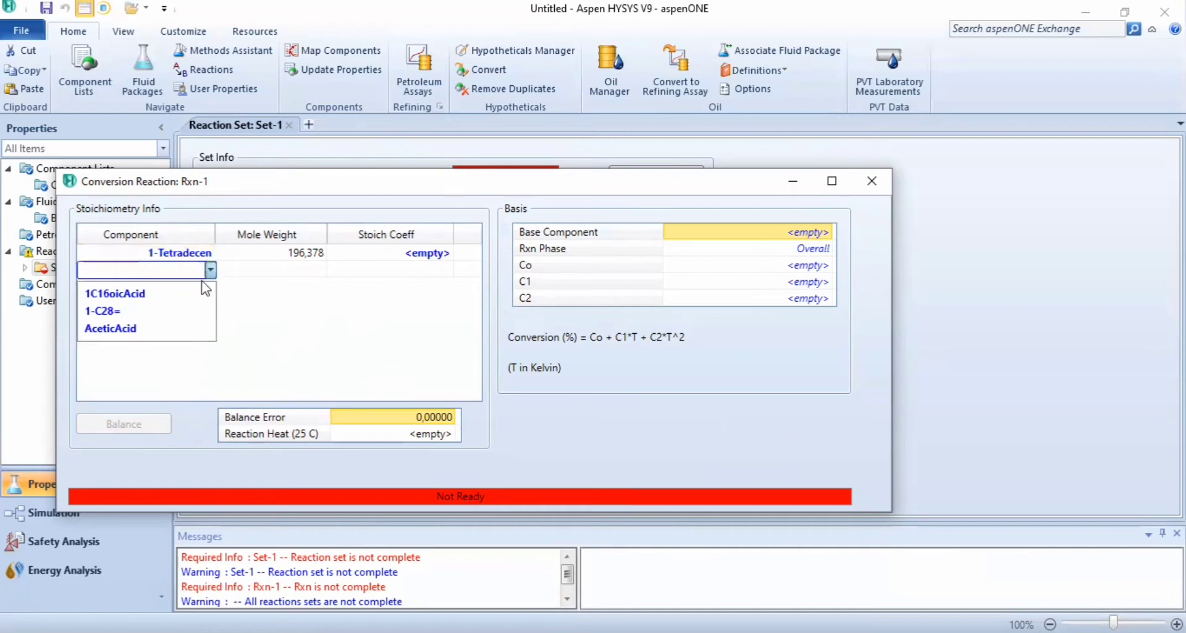
left_click(179, 295)
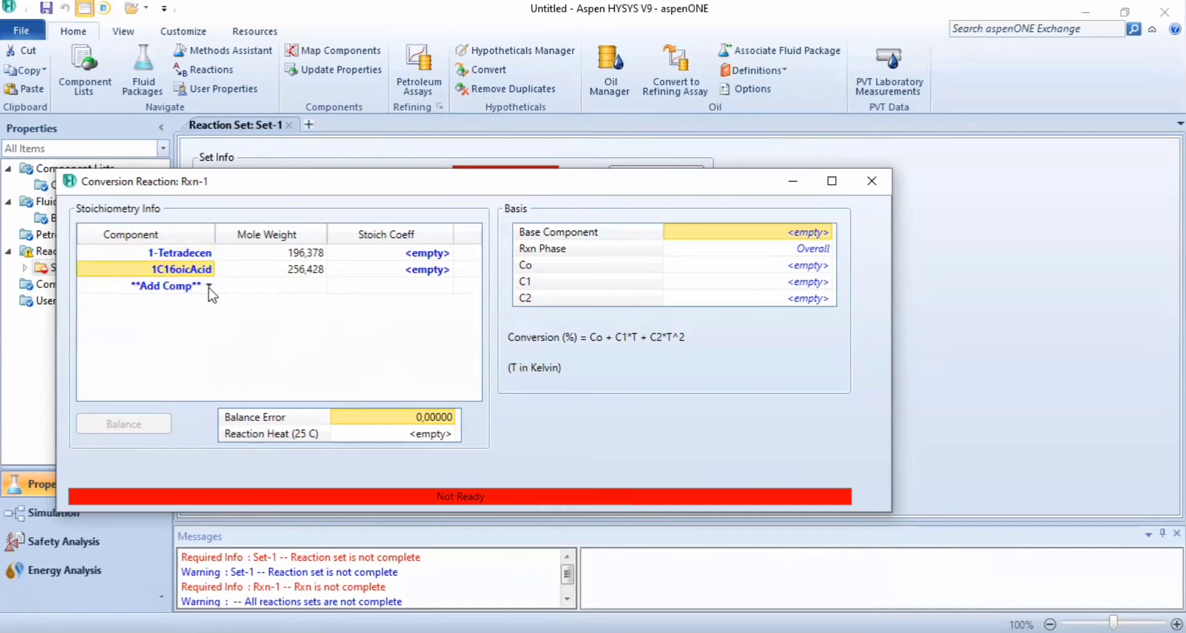
left_click(210, 288)
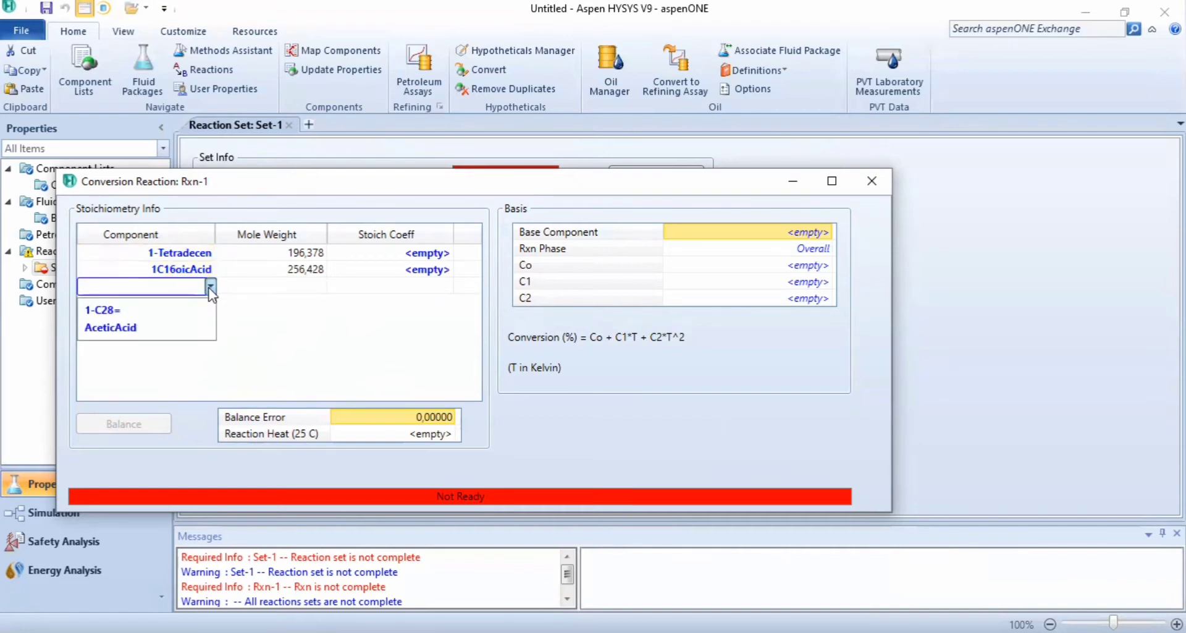
left_click(183, 328)
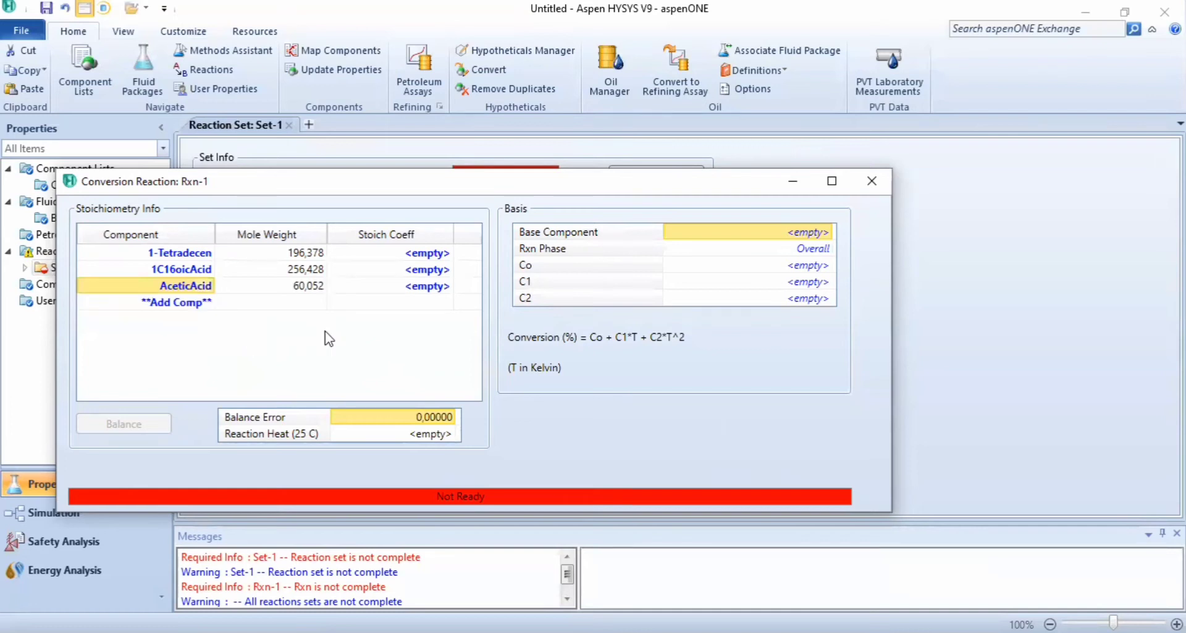
Set the stoichiometric coefficients to 1 for 1-Tetradecen, -1 for 1C16oicAcid and 1 for AceticAcid.
left_click(425, 254)
type("1")
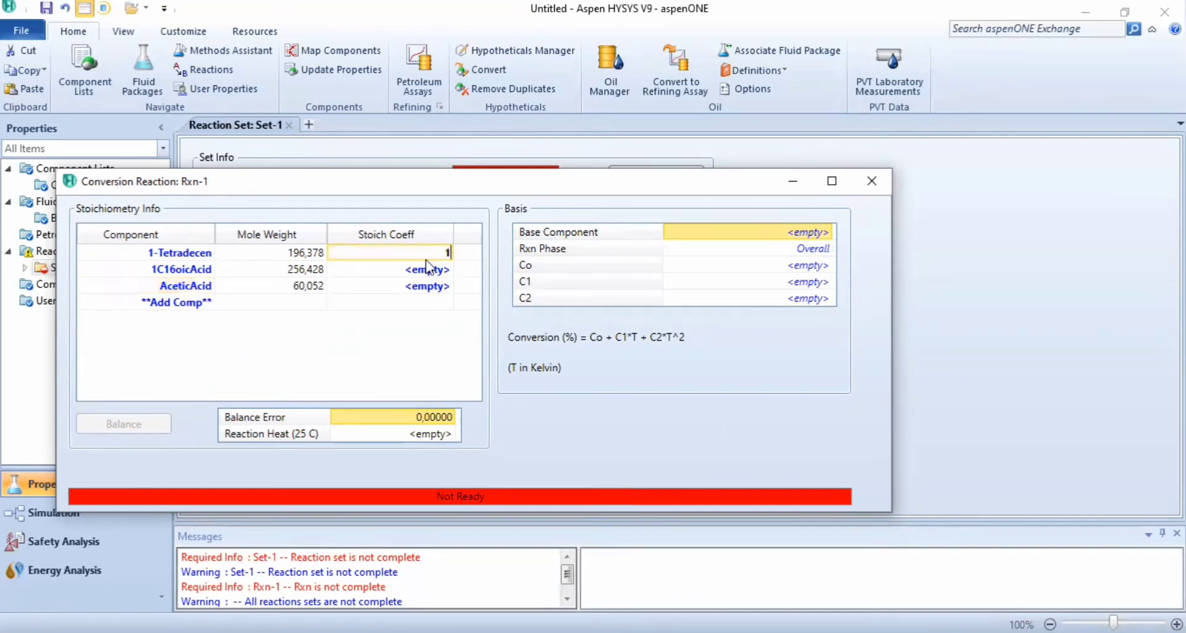
left_click(429, 268)
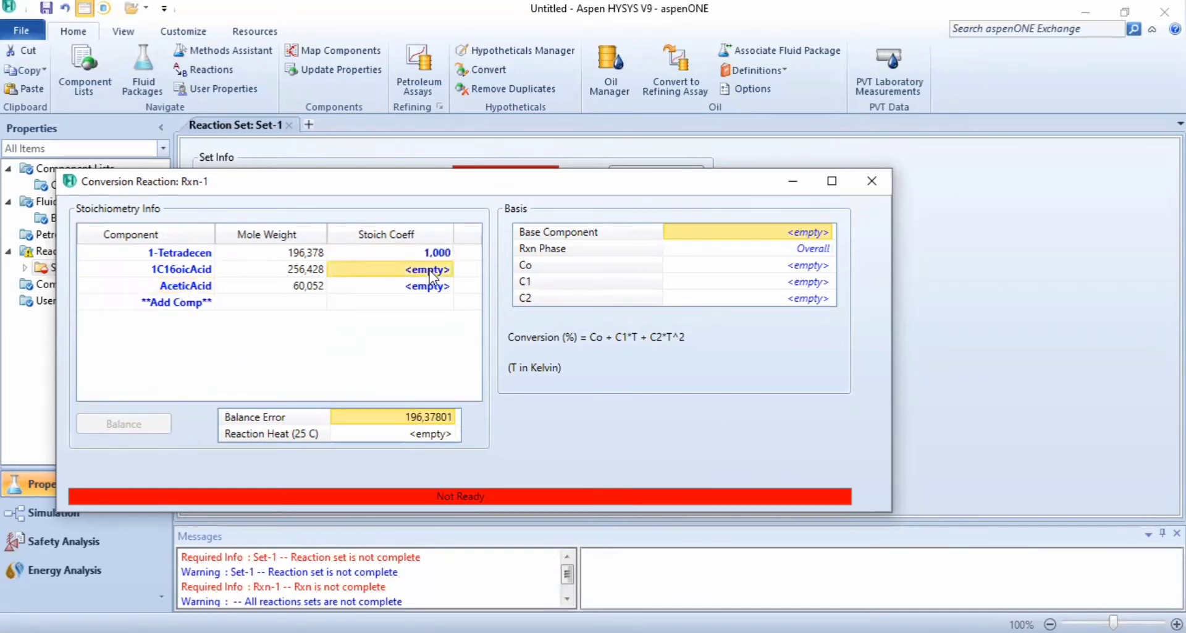
type("-1")
left_click(412, 290)
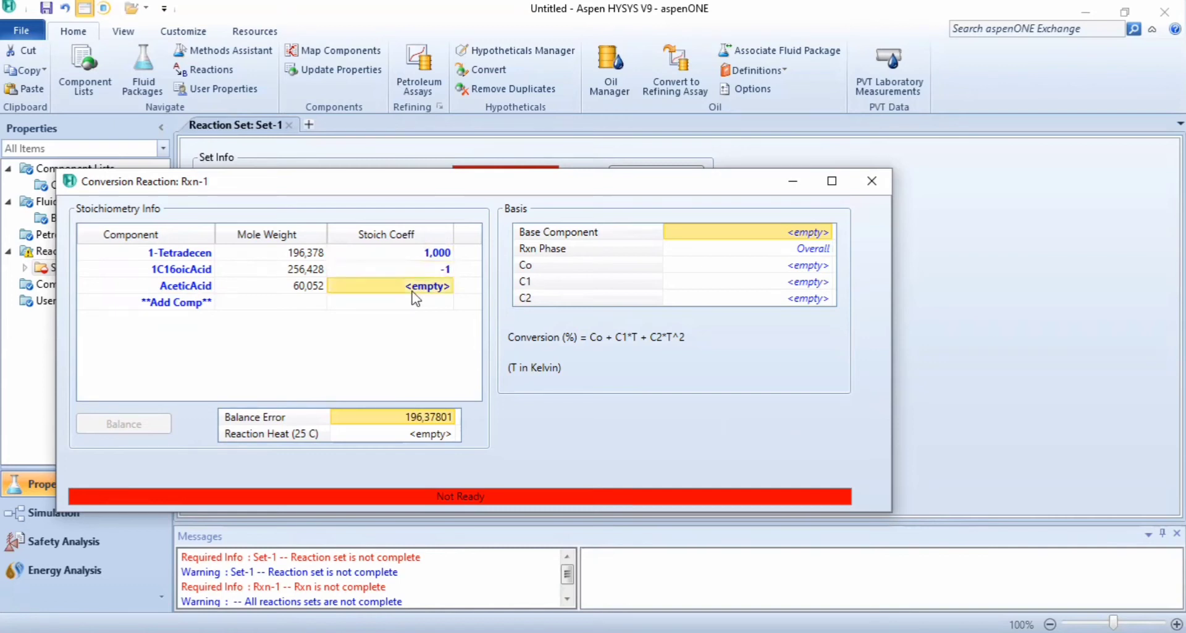
type("1")
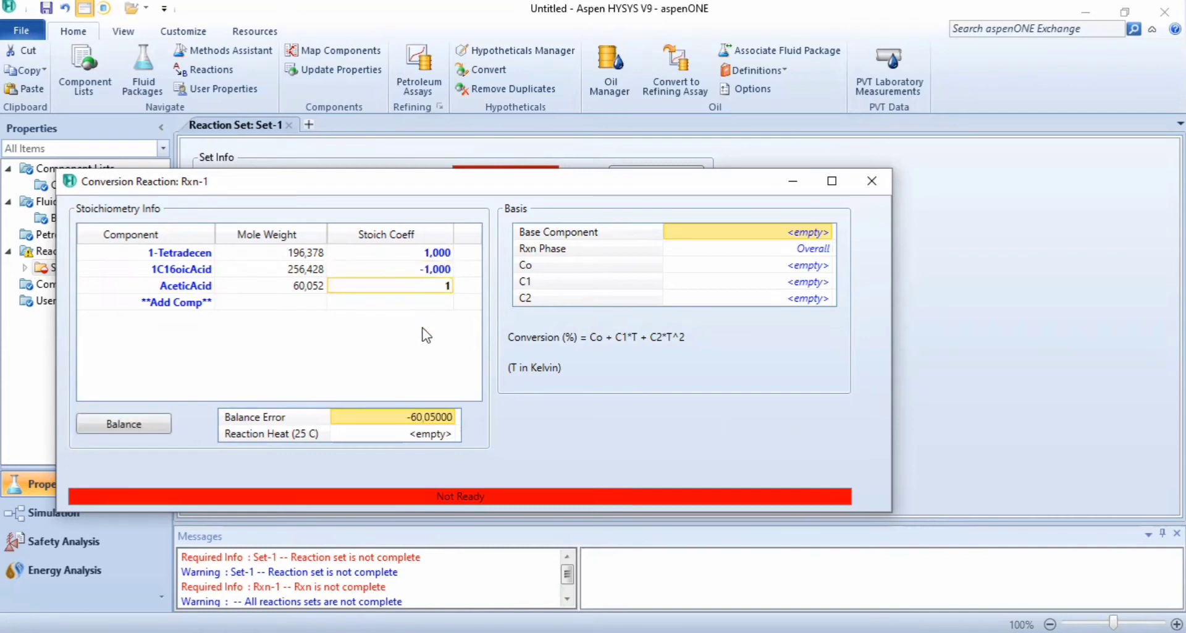
Set the first reaction's conversion constant Co to 17,83 and close the reaction window.
left_click(796, 250)
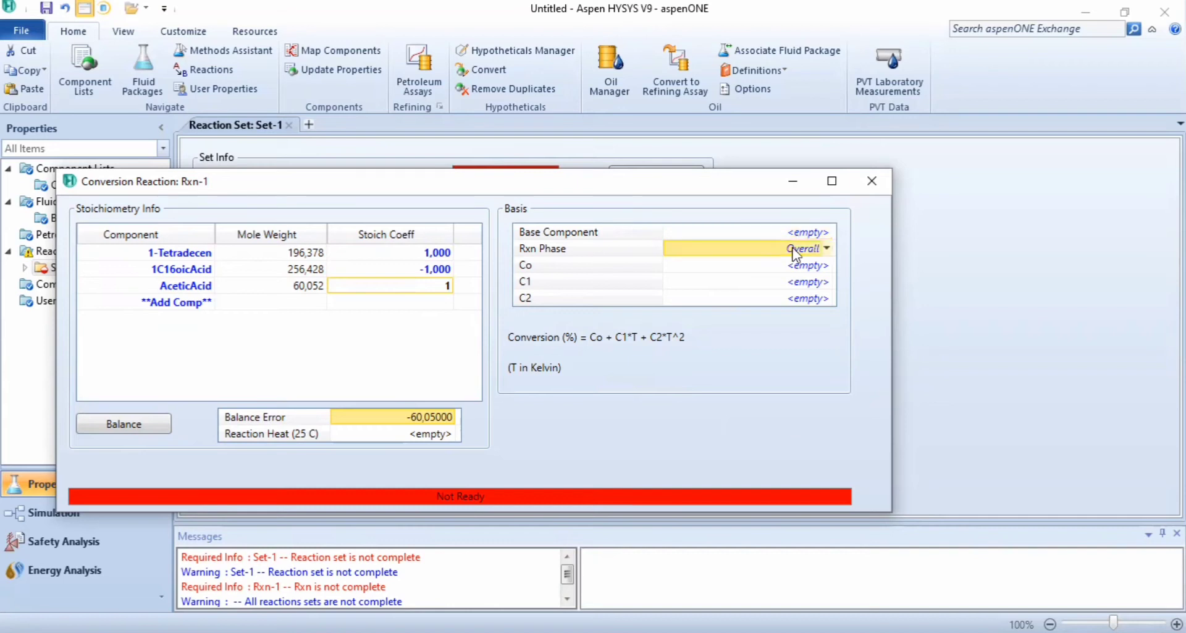
left_click(799, 268)
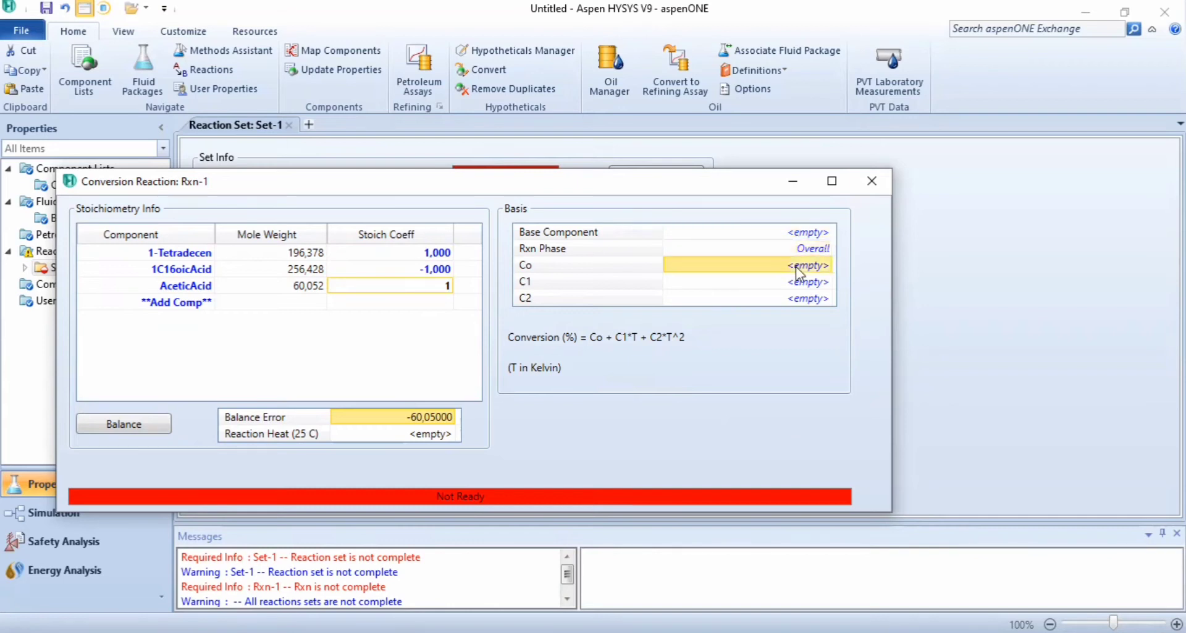
left_click(796, 271)
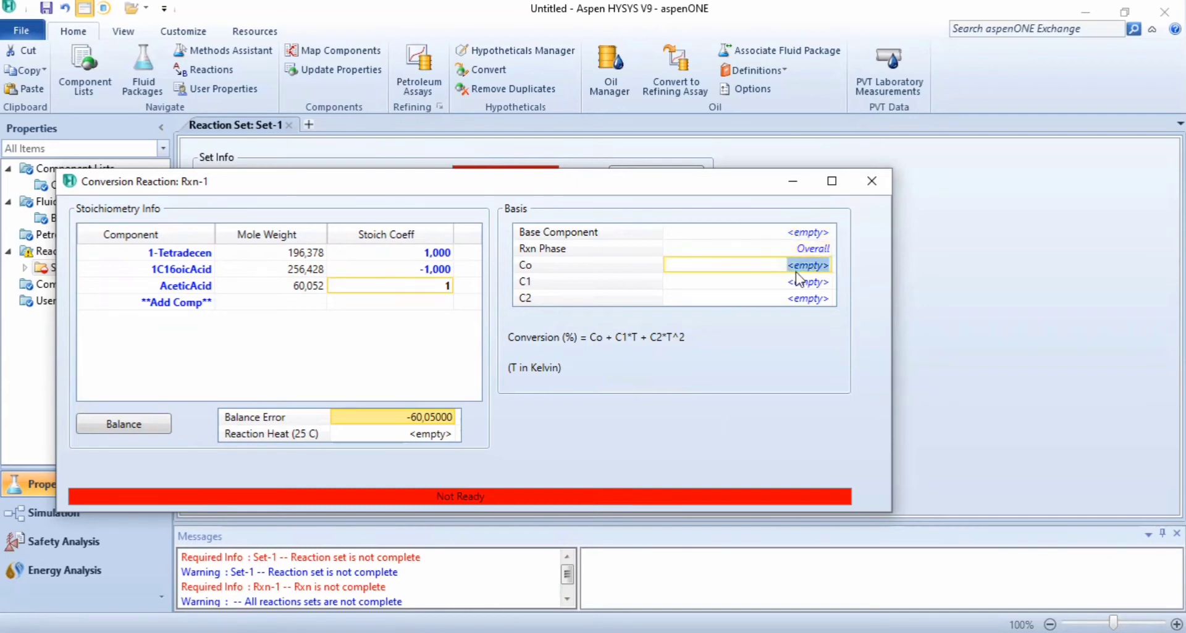
type("174")
key("BackSpace")
type(",83")
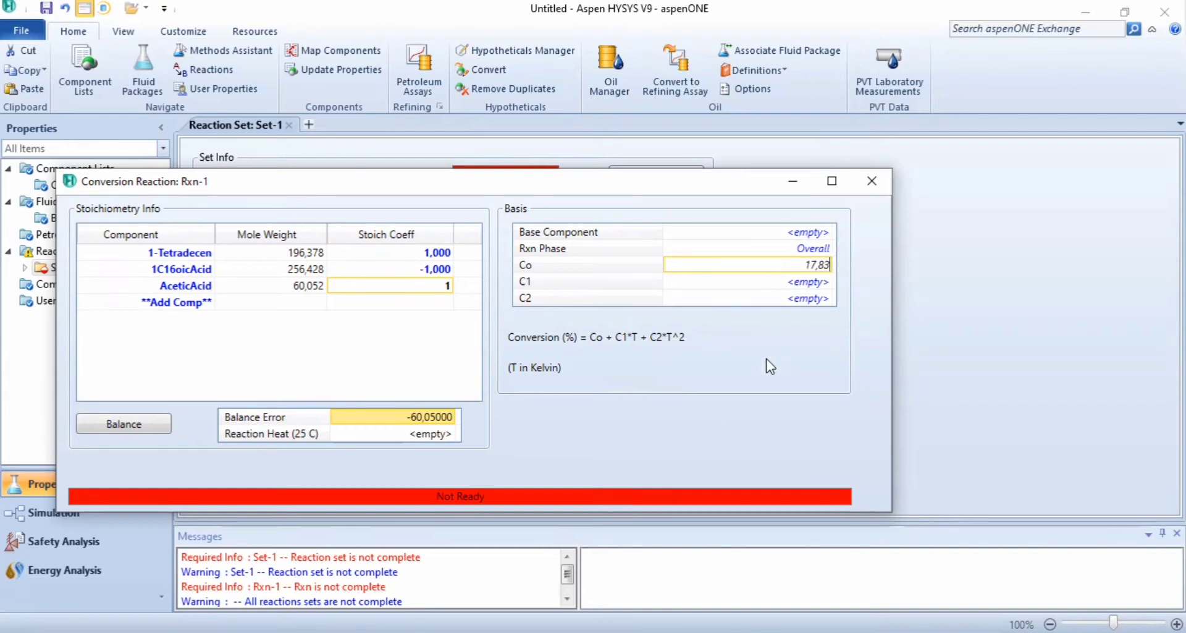
left_click(389, 299)
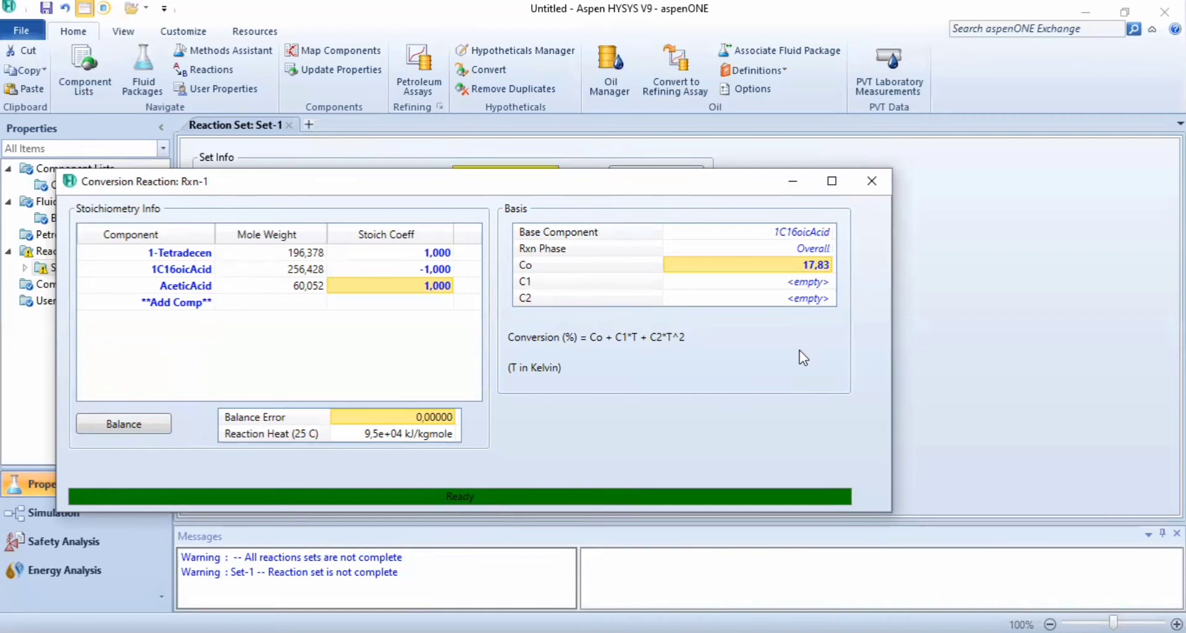
left_click(873, 181)
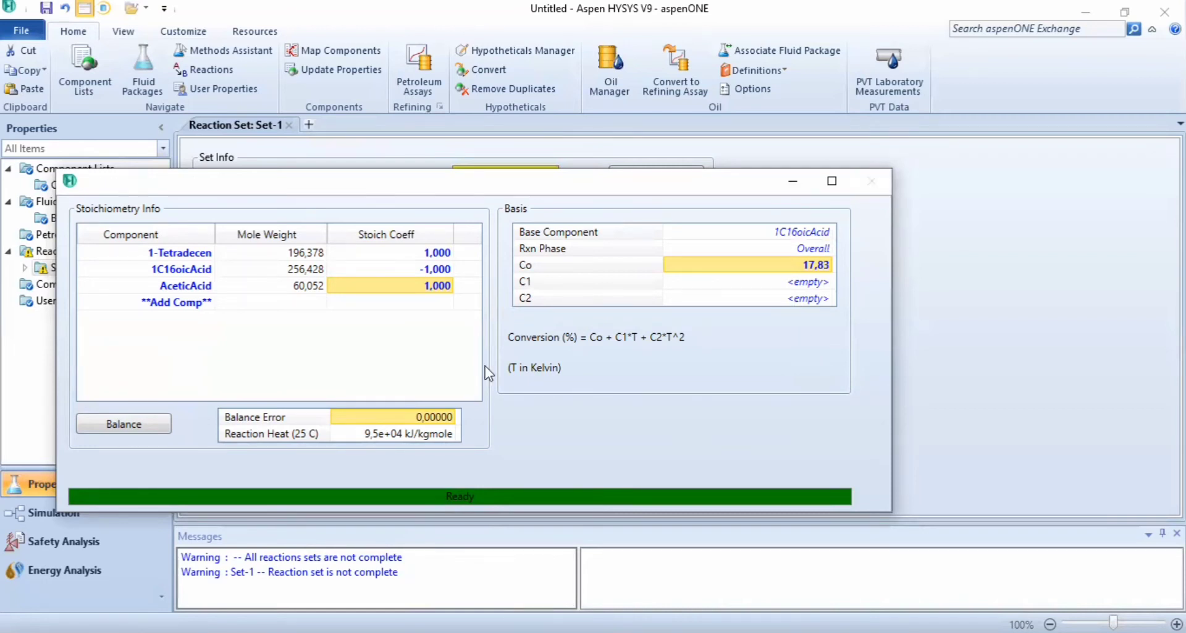
Add a second Conversion reaction to the reaction set.
left_click(272, 497)
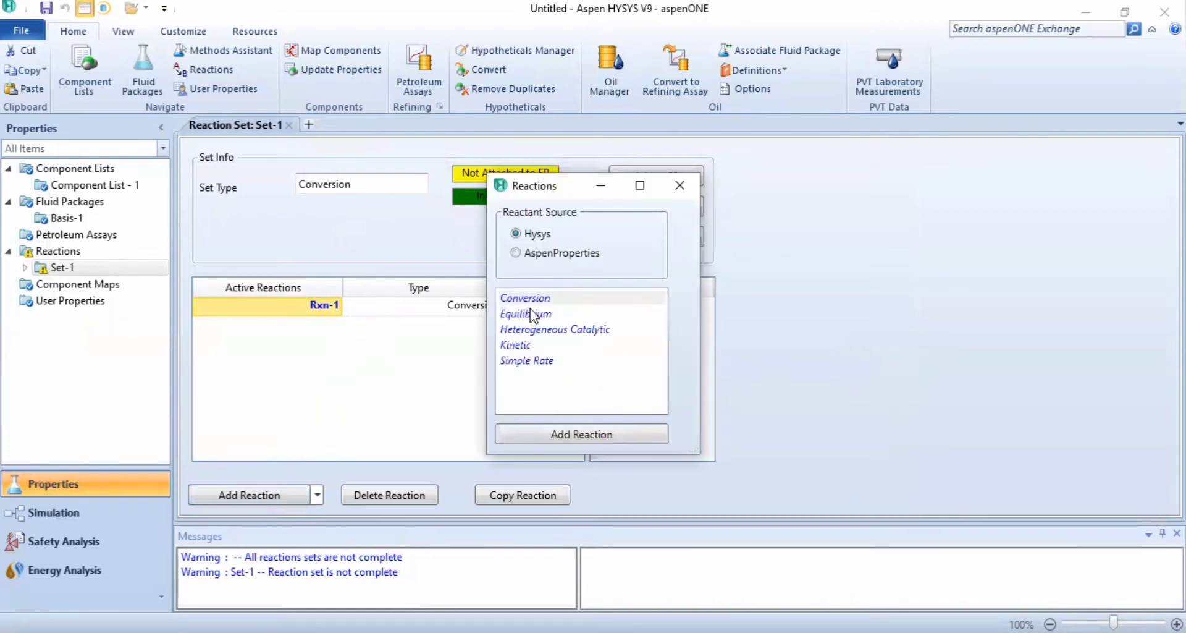
left_click(547, 432)
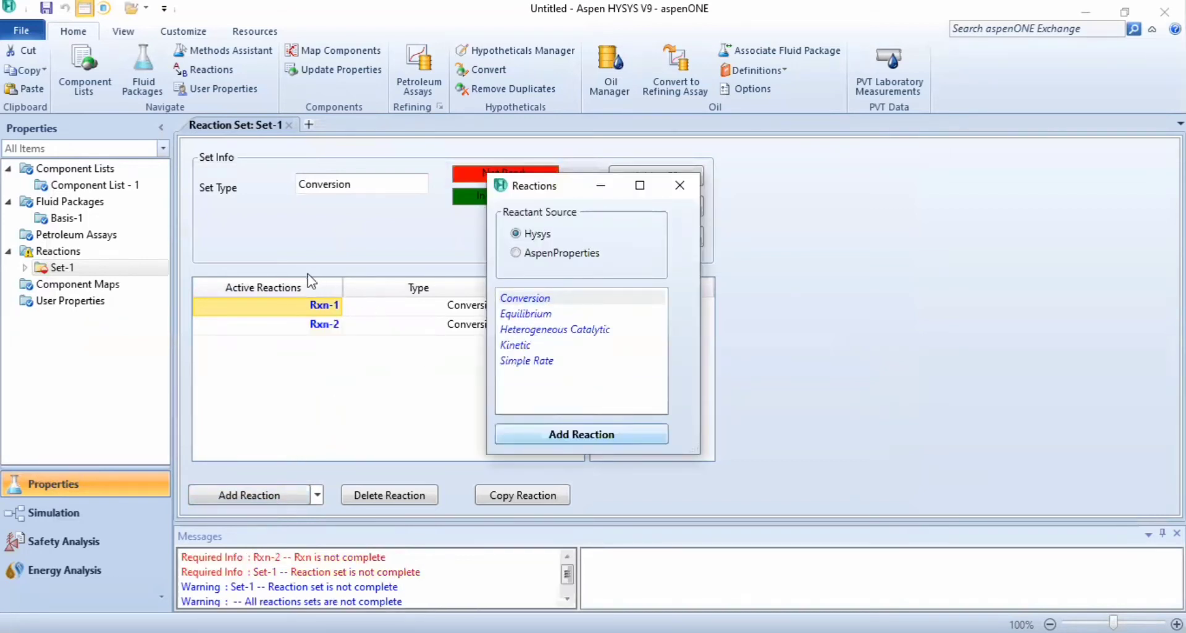
left_click(328, 326)
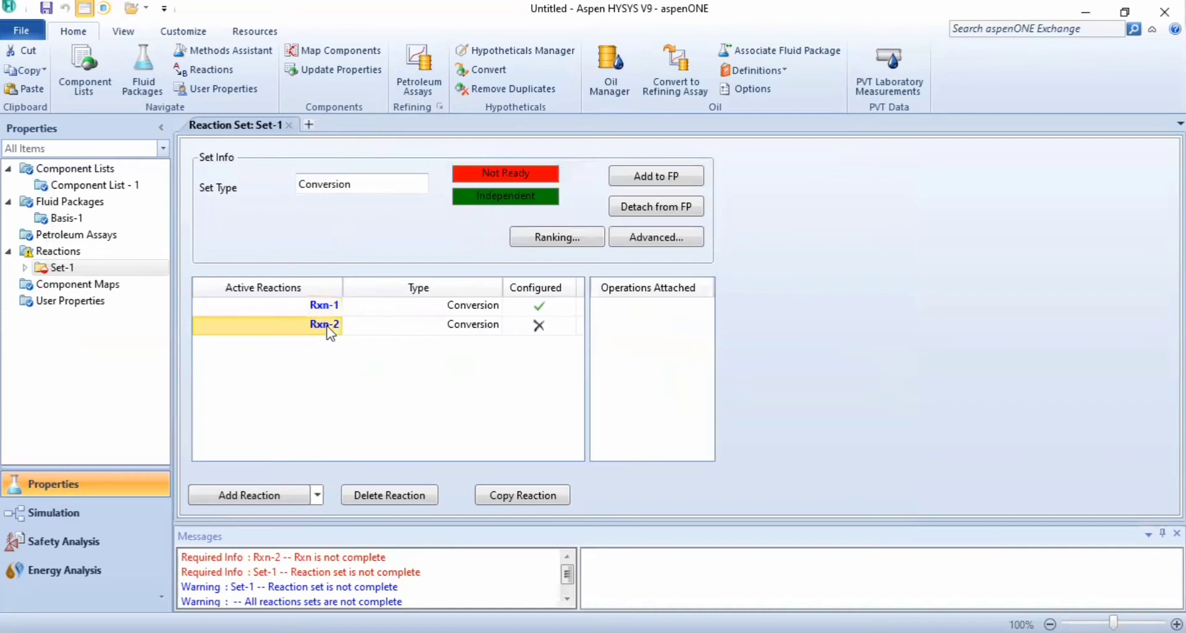
Open the second conversion reaction and add 1-Tetradecen and 1-C28= to its stoichiometry.
double_click(331, 332)
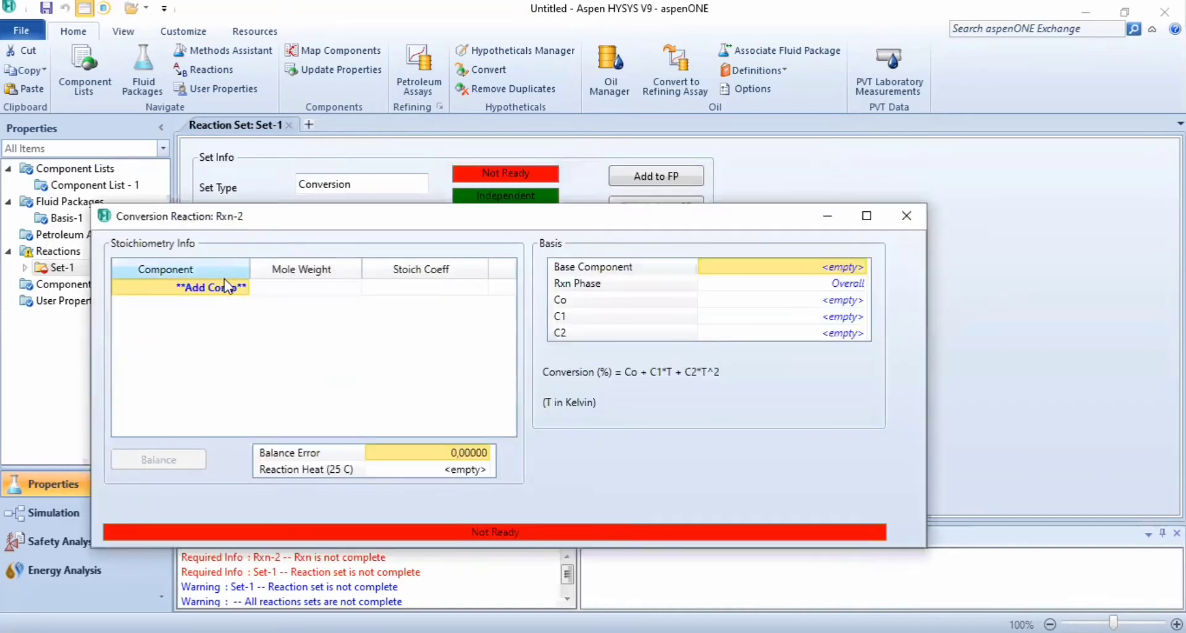
left_click(240, 290)
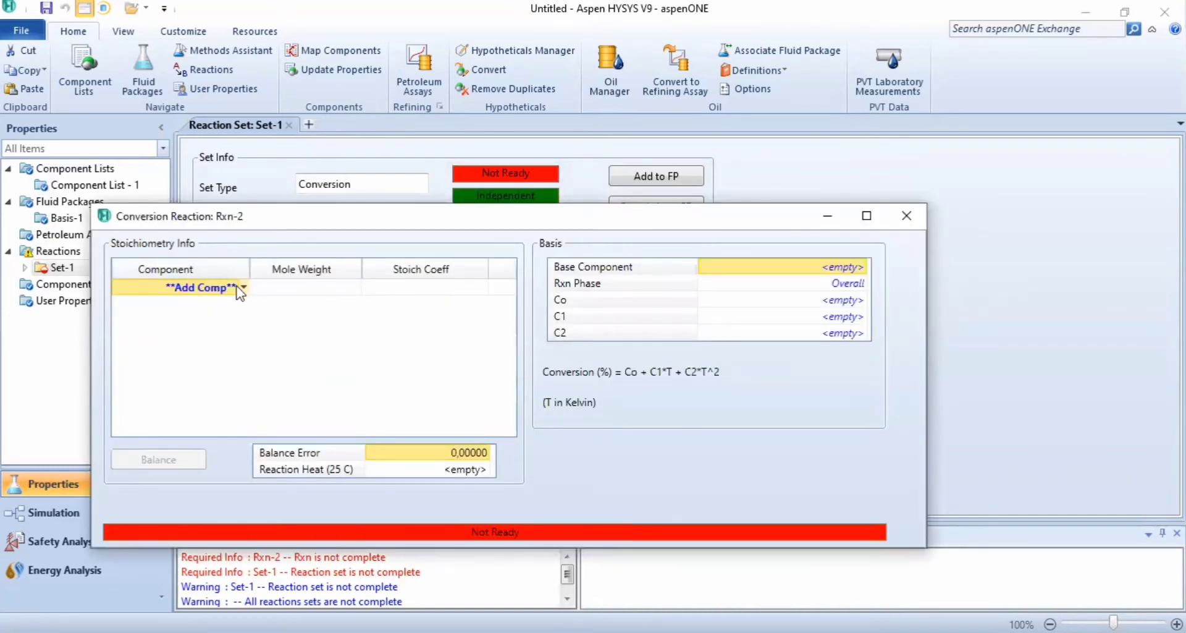
left_click(243, 293)
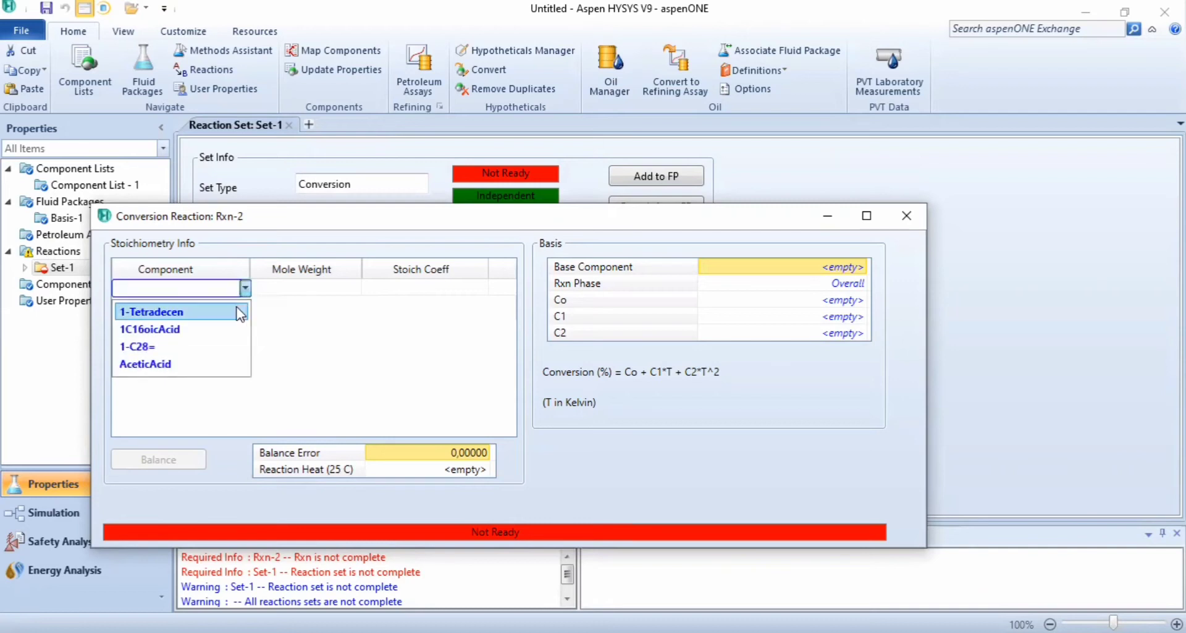
left_click(240, 312)
left_click(241, 307)
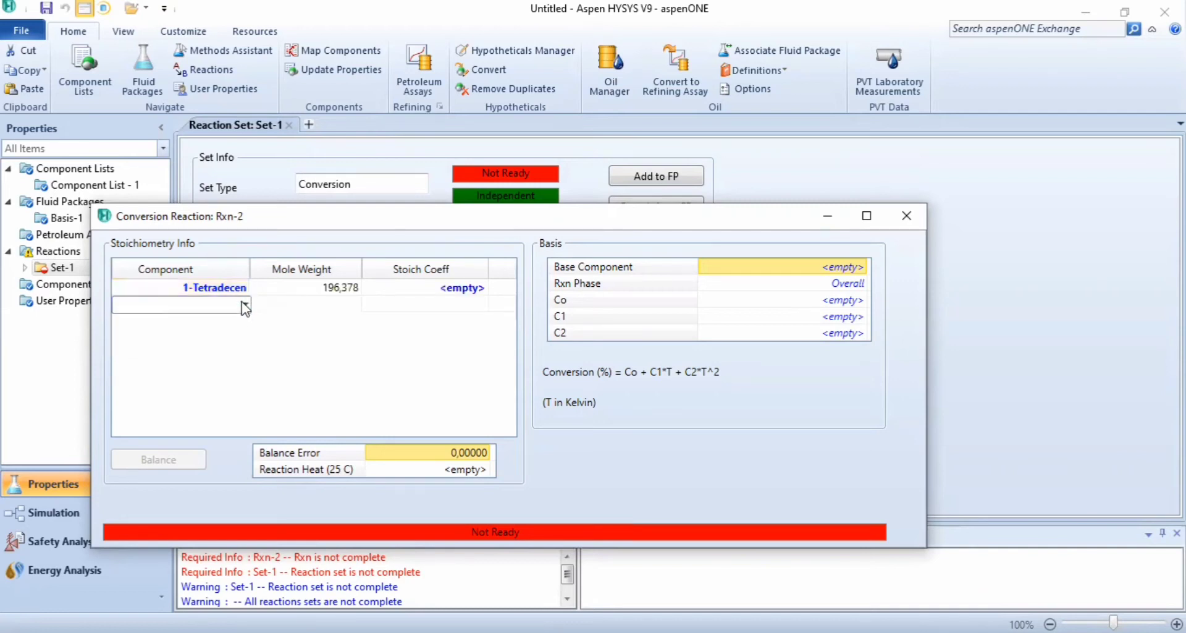
left_click(245, 306)
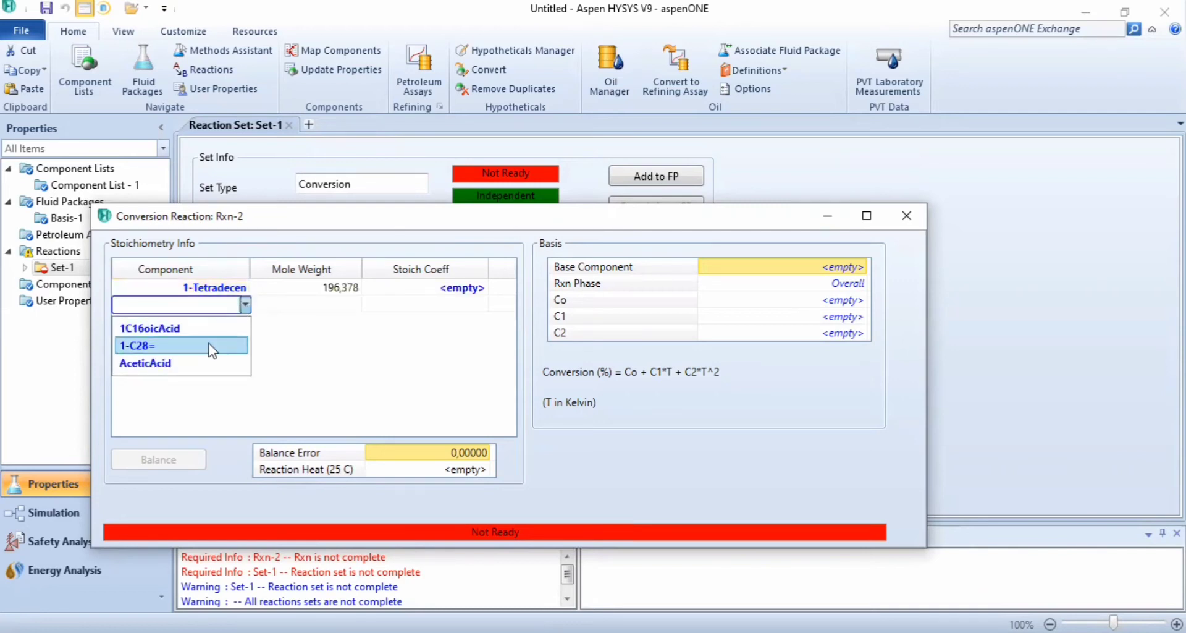
left_click(148, 345)
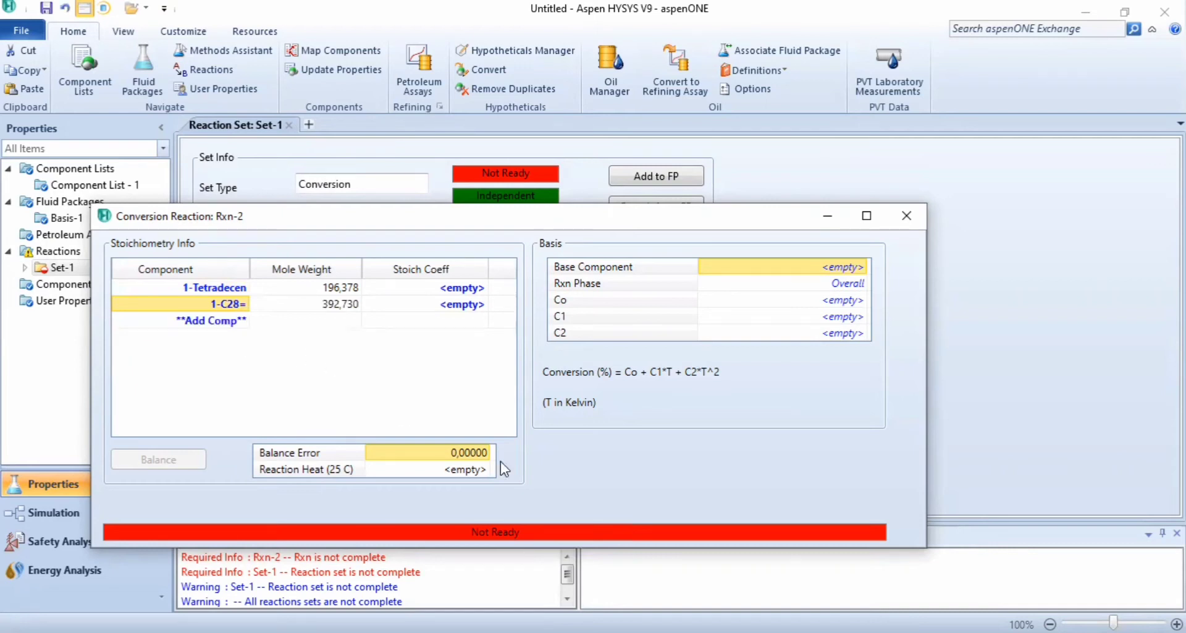
Set the second reaction's conversion constant Co to 0,14.
left_click(396, 321)
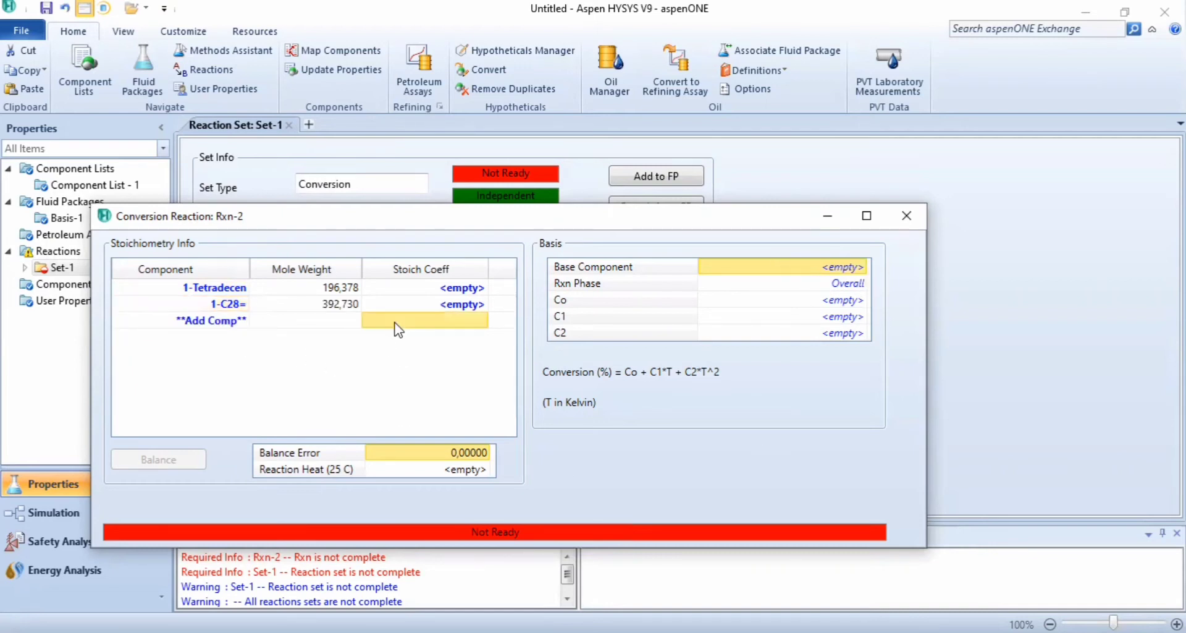
left_click(823, 300)
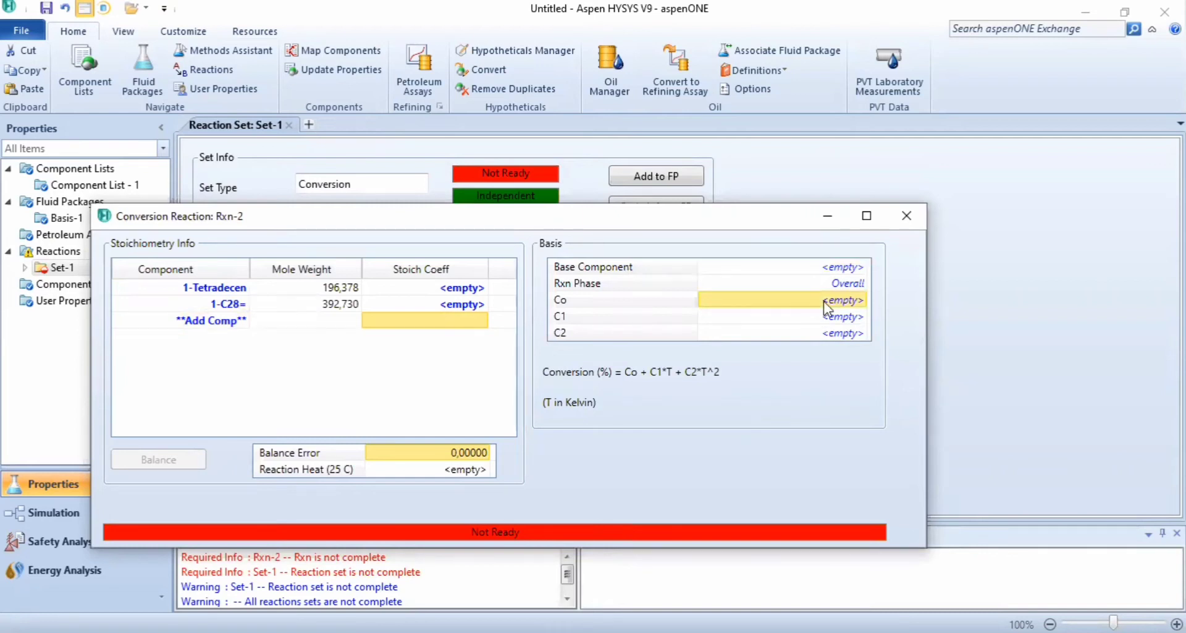
type("0,14")
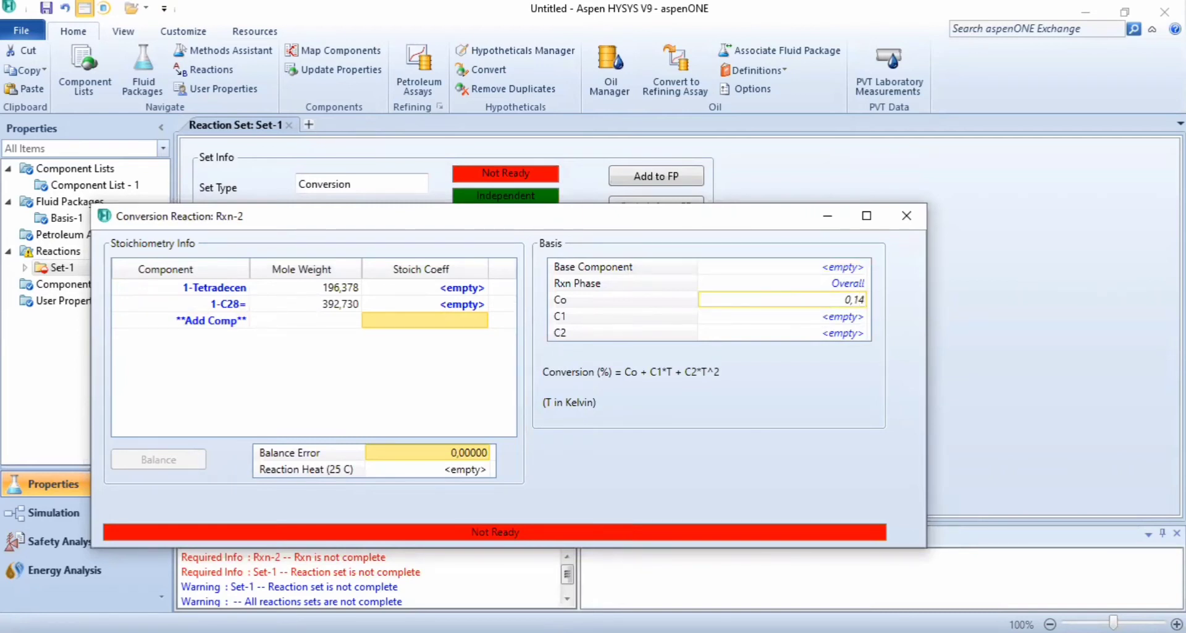
left_click(807, 319)
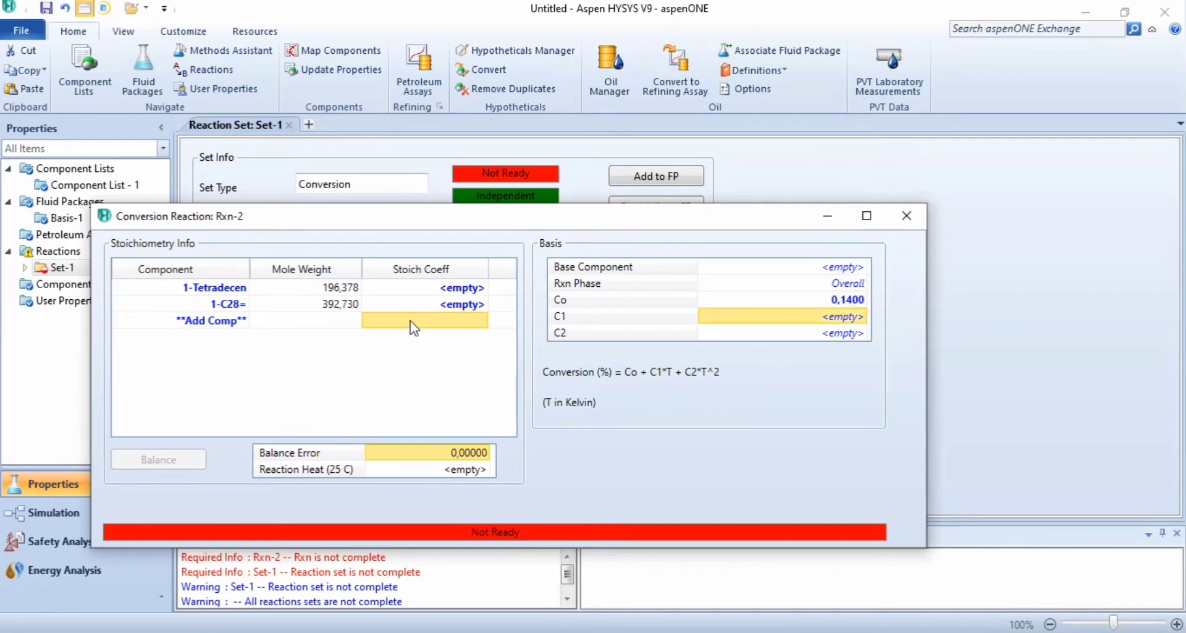
left_click(425, 303)
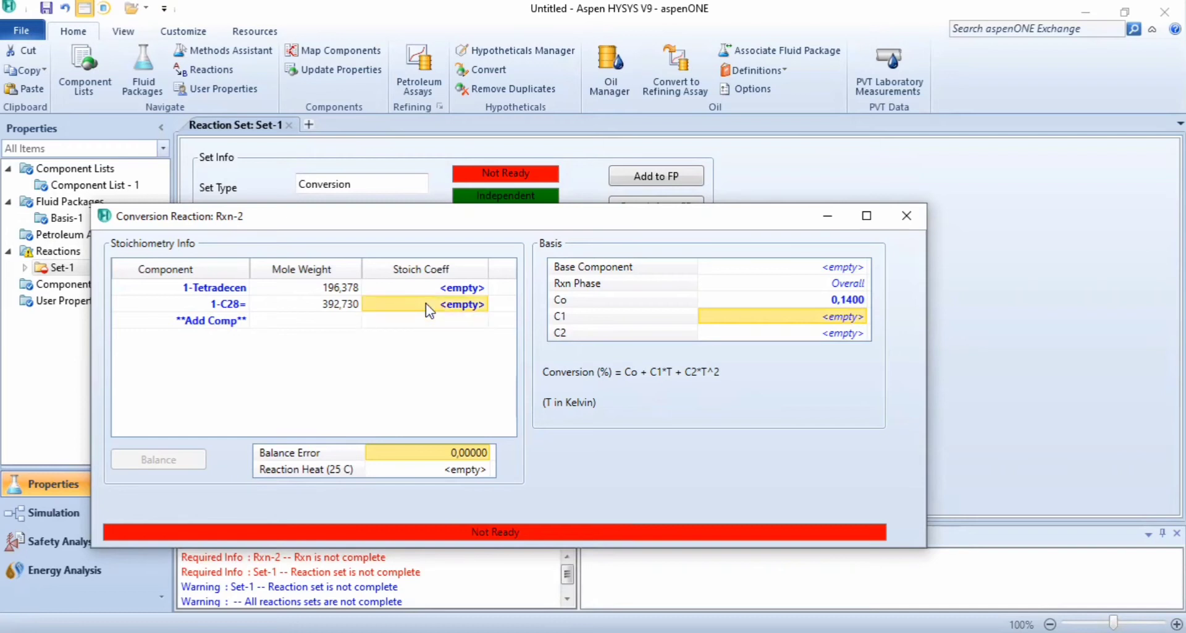
left_click(825, 270)
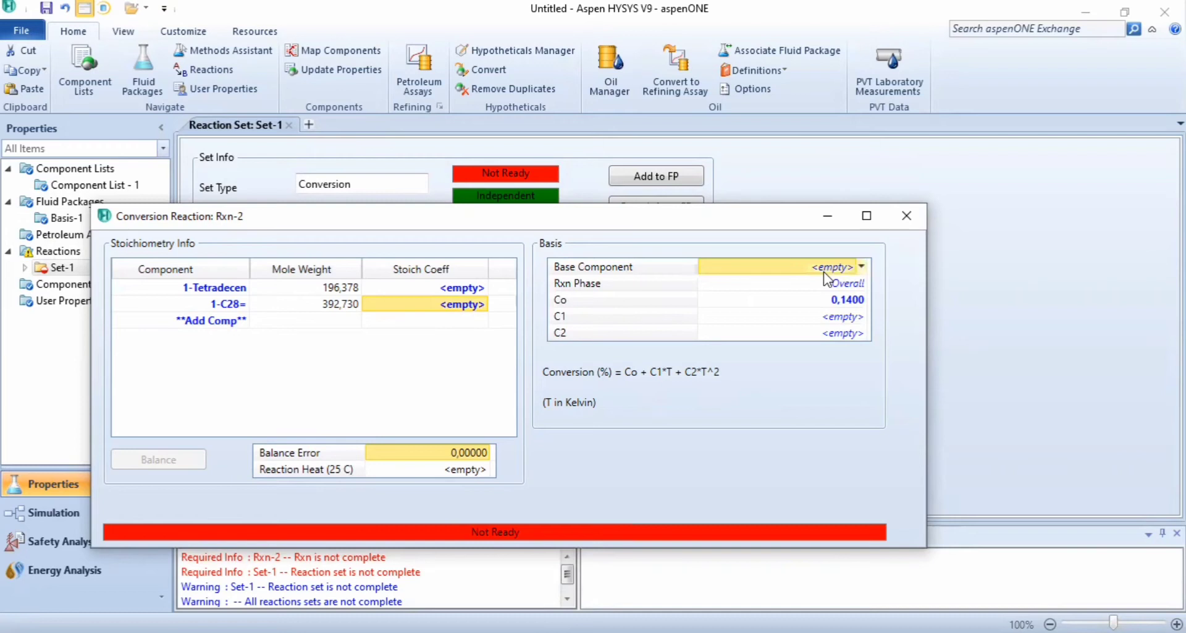
left_click(864, 272)
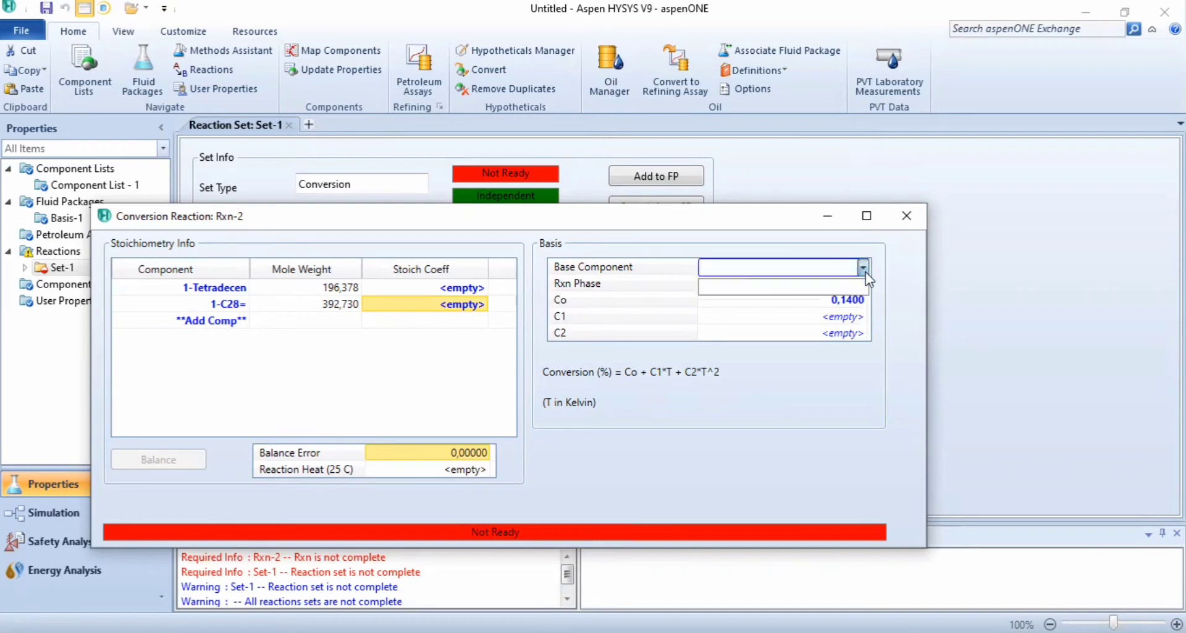
left_click(864, 271)
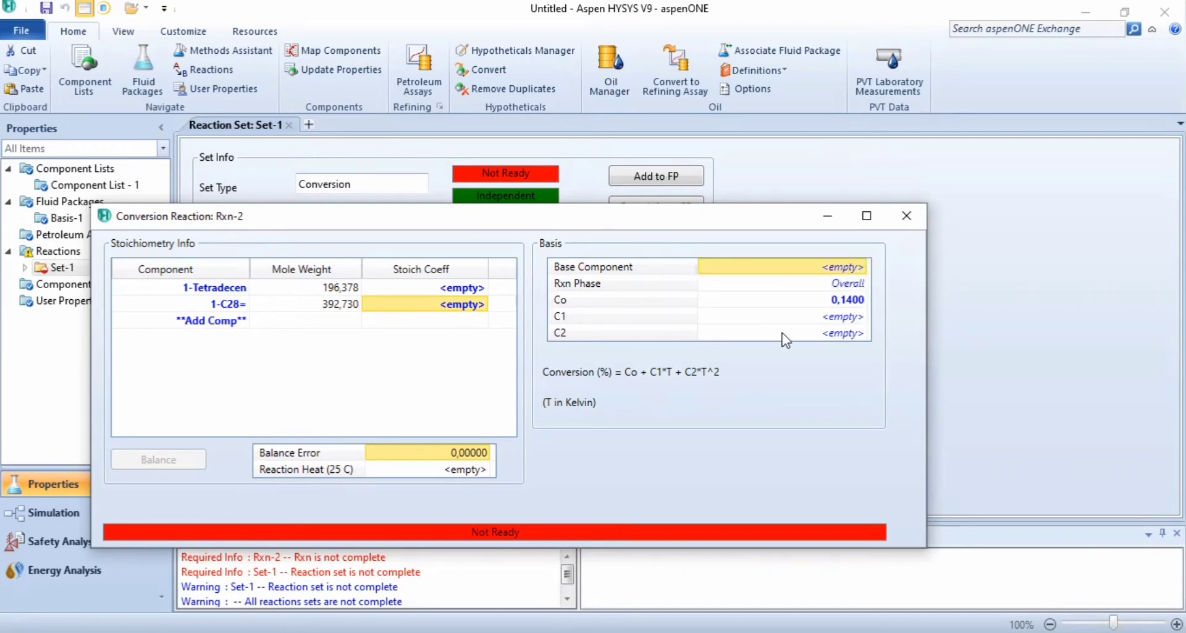
left_click(805, 268)
left_click(808, 274)
left_click(776, 383)
left_click(233, 286)
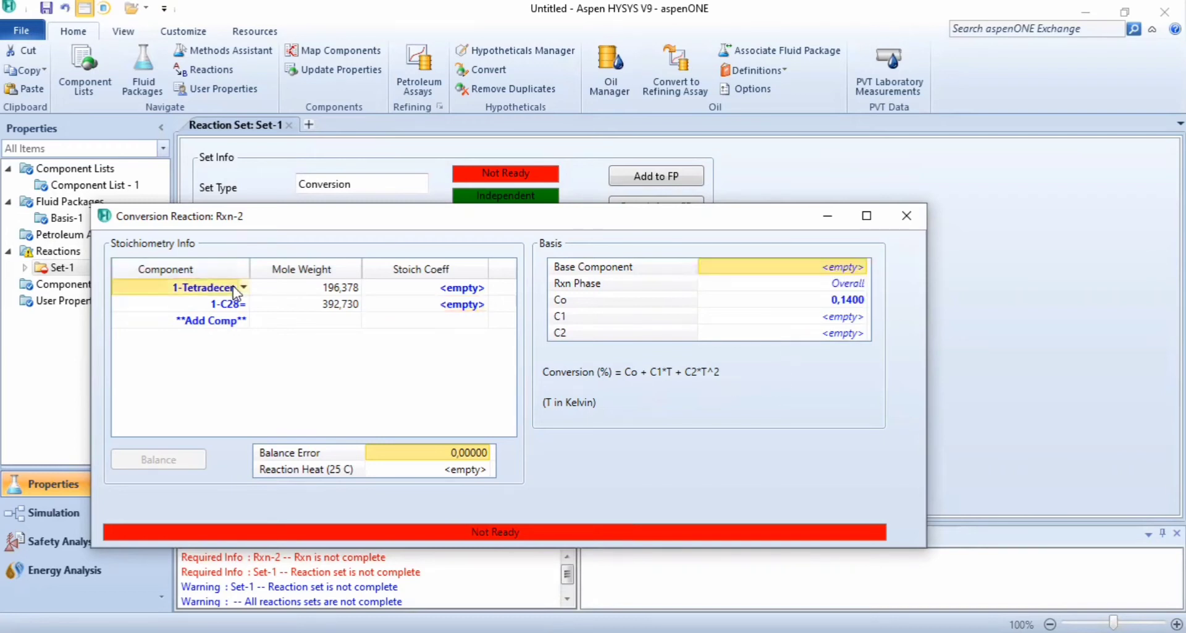
Set the second reaction's stoichiometric coefficients to -2 for 1-Tetradecen and 1 for 1-C28=, and close the reaction window.
left_click(437, 289)
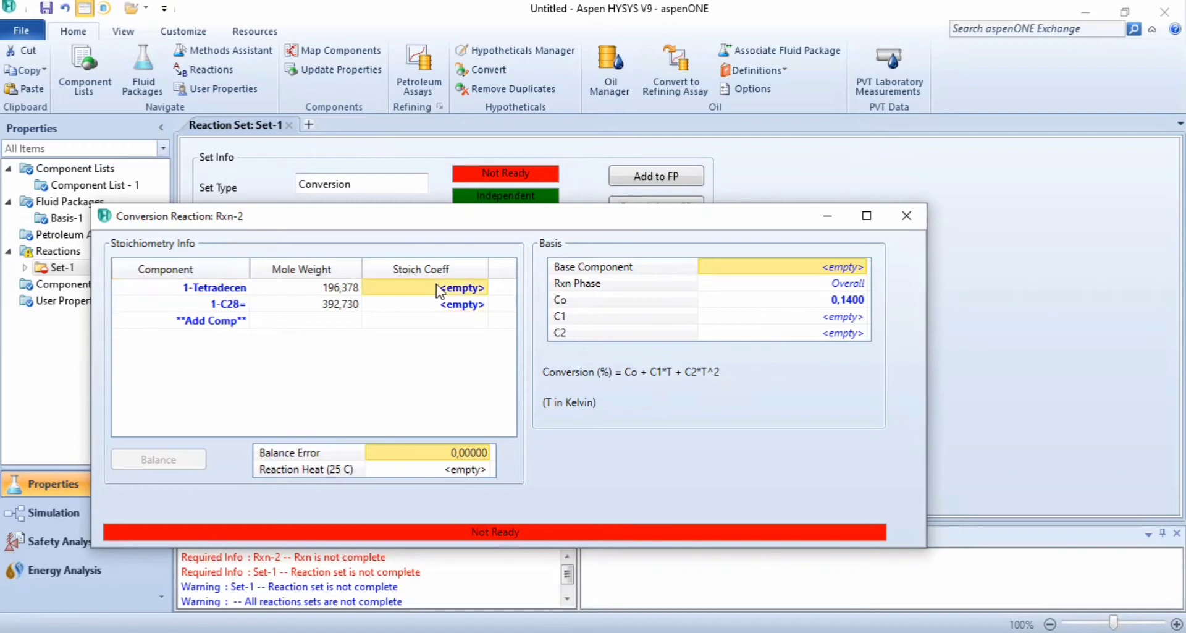
type("-2")
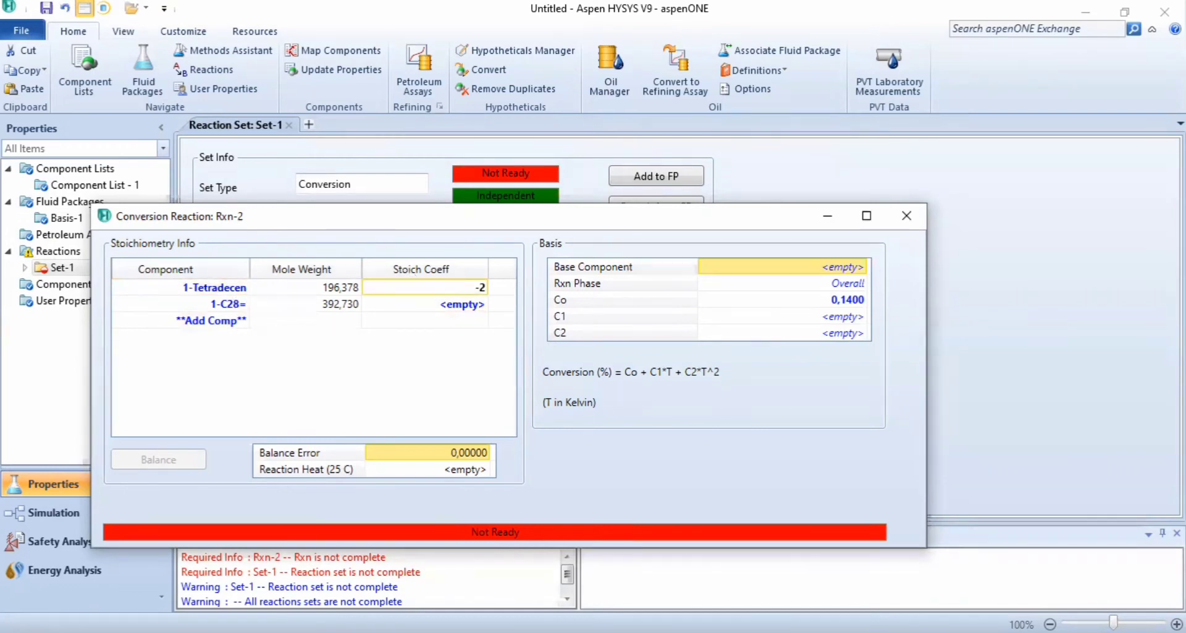
key("Return")
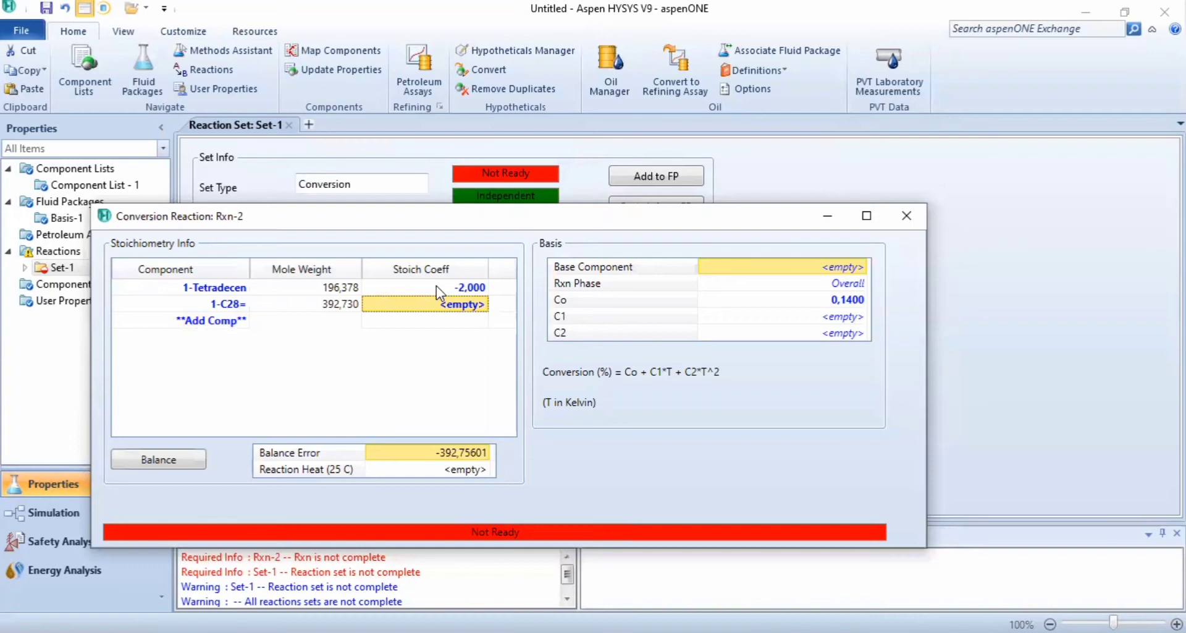
type("1")
key("Return")
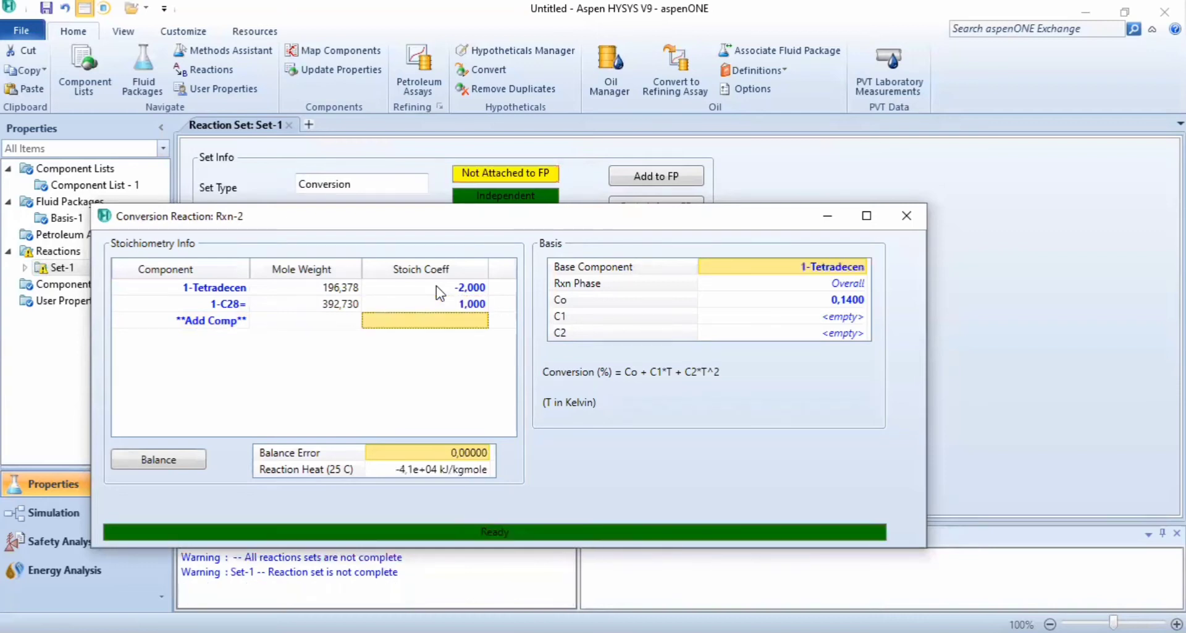
left_click(906, 217)
Attach the conversion reaction set Set-1 to the fluid package.
left_click(675, 181)
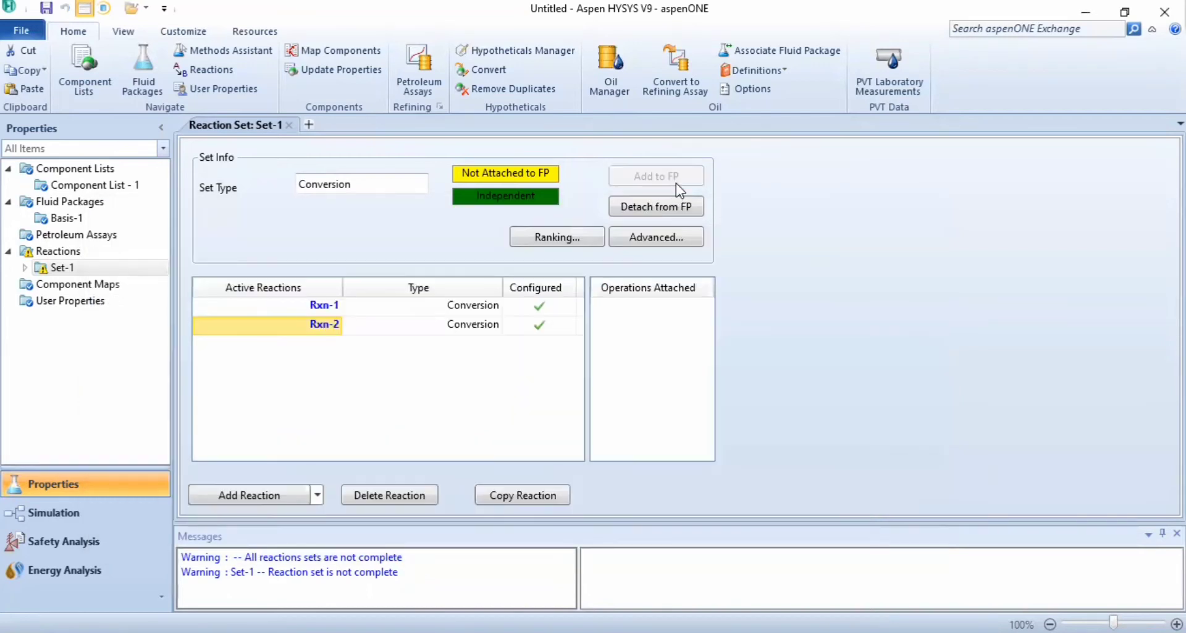
left_click(604, 205)
left_click(618, 442)
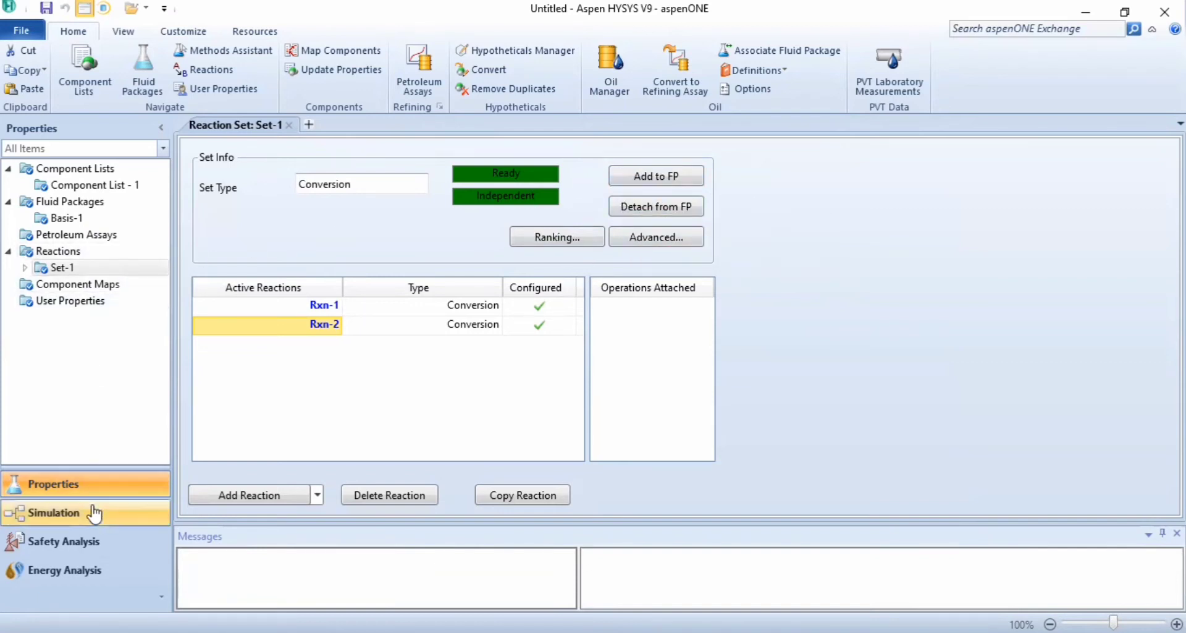
Switch to the simulation environment and place a material stream on the flowsheet.
left_click(91, 512)
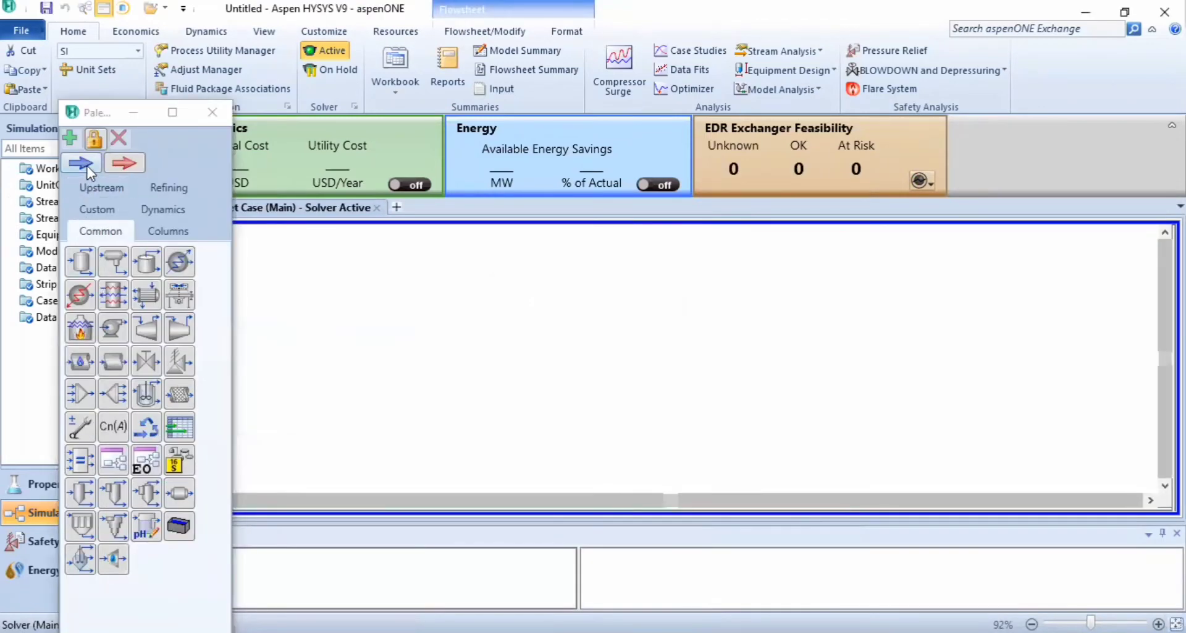
left_click(91, 171)
left_click(307, 338)
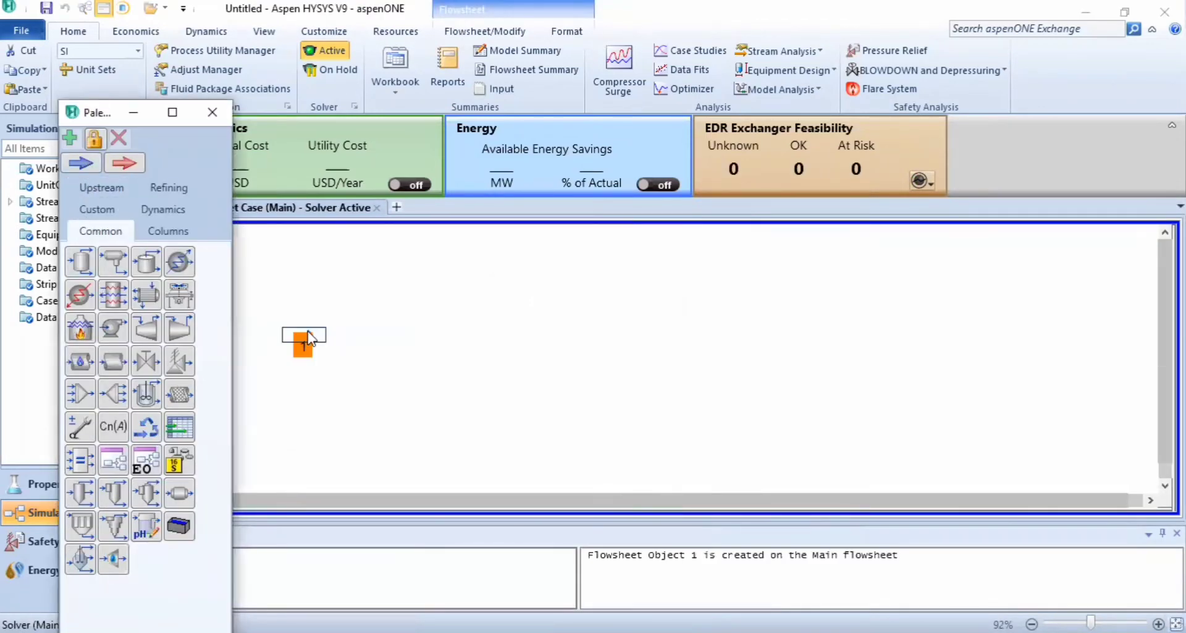
Open stream 1 and set its temperature to 25 C and its pressure to 110 kPa.
double_click(304, 344)
left_click(453, 282)
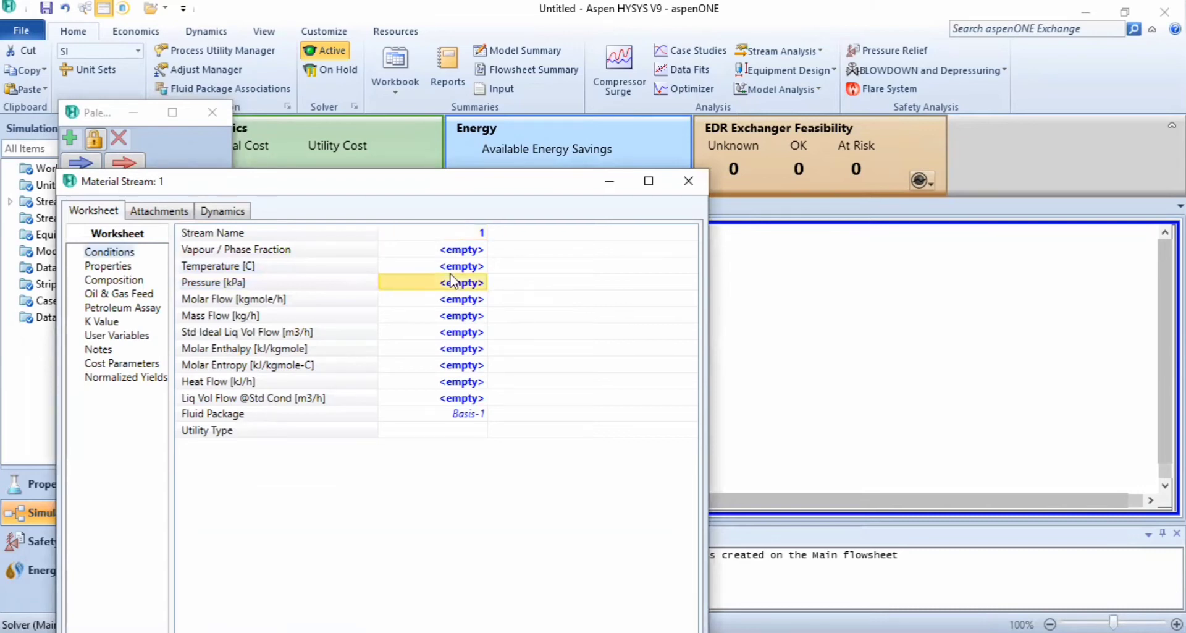
left_click(453, 266)
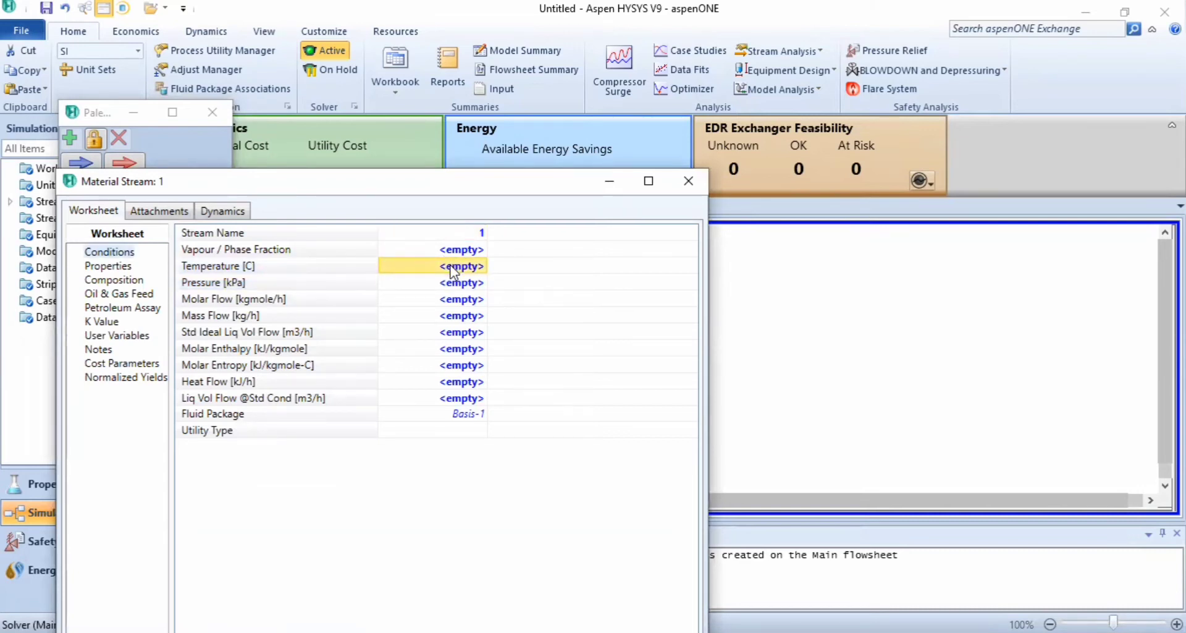
type("25")
left_click(449, 286)
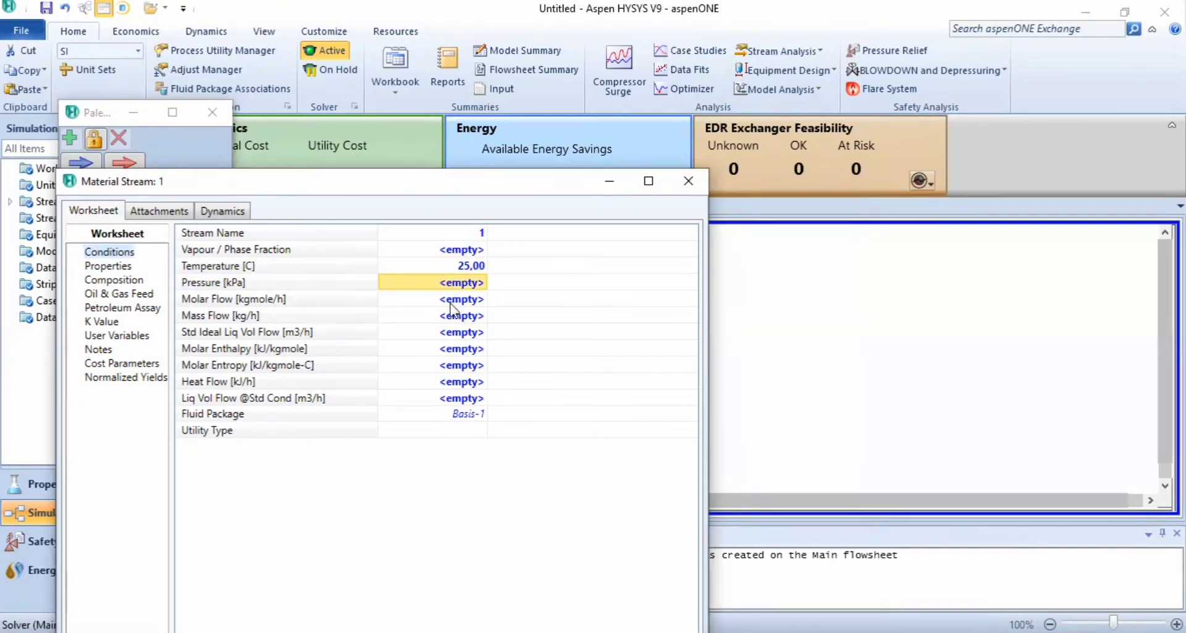
left_click(449, 299)
left_click(452, 284)
type("110")
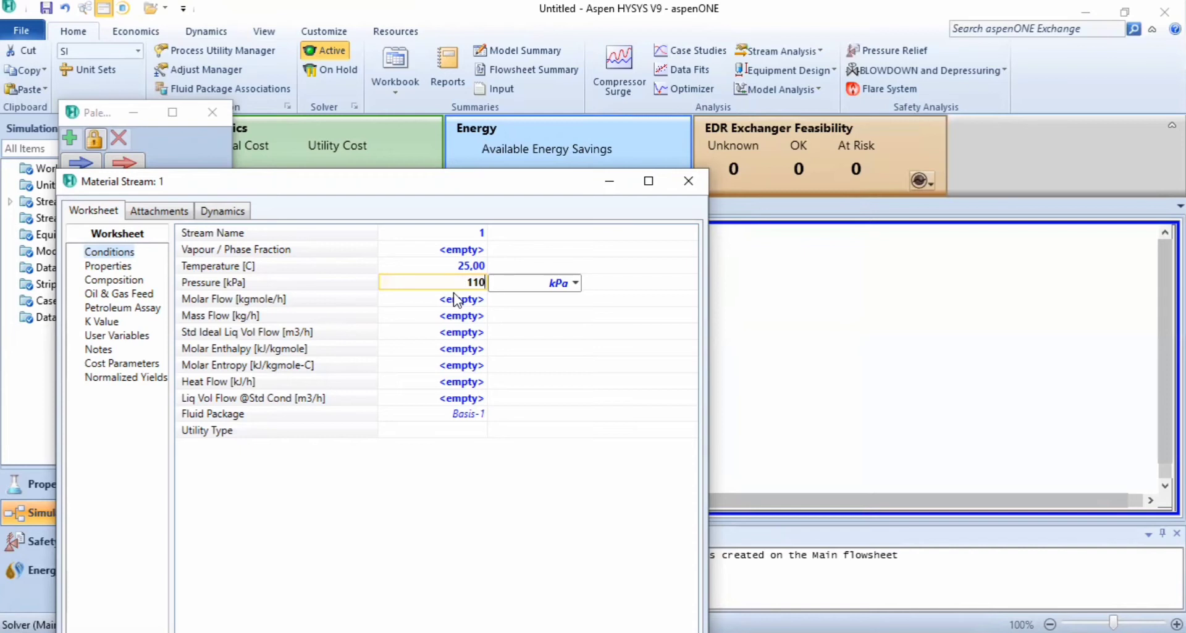
key("Return")
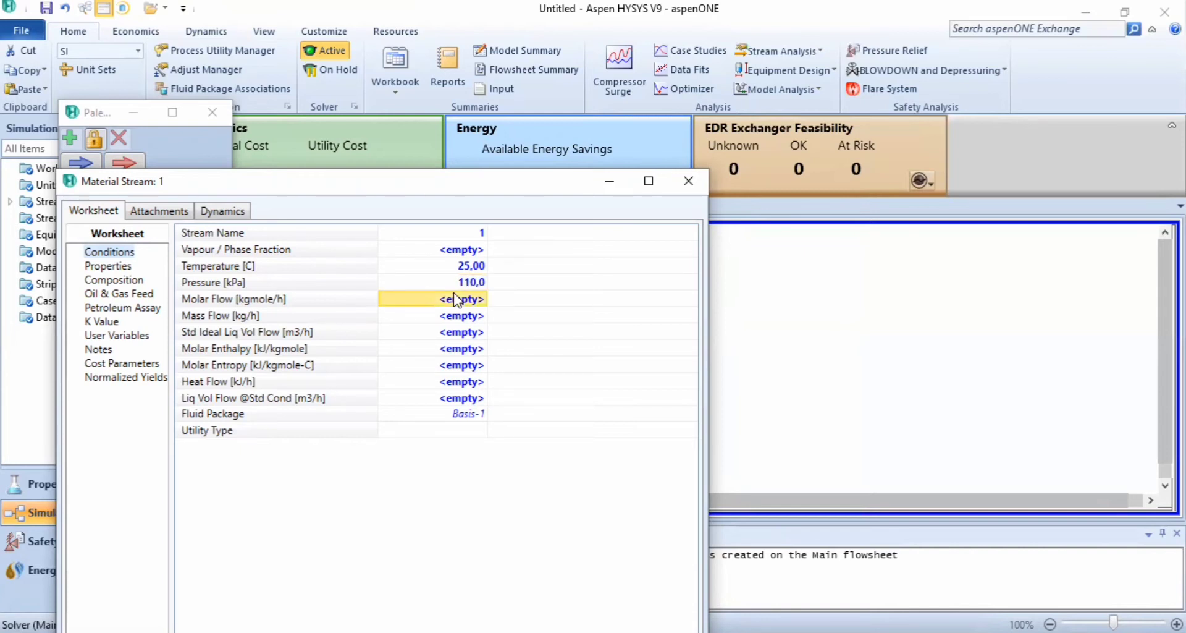
Set stream 1's molar flow to 6,32 kgmole/h.
type("6,")
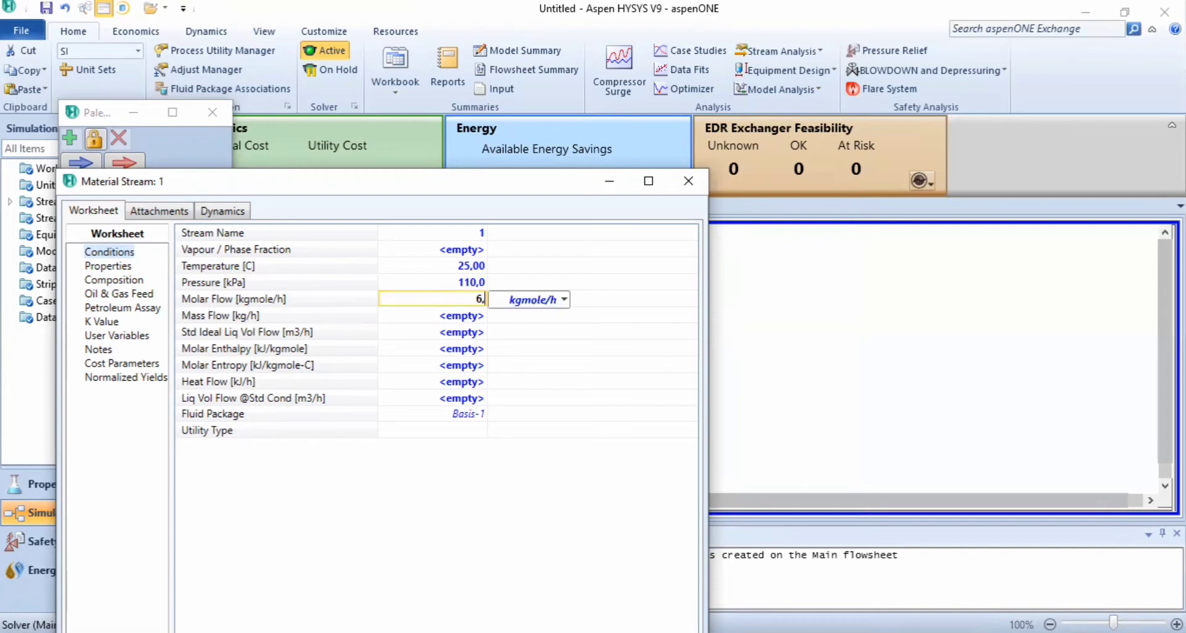
type("32")
key("Return")
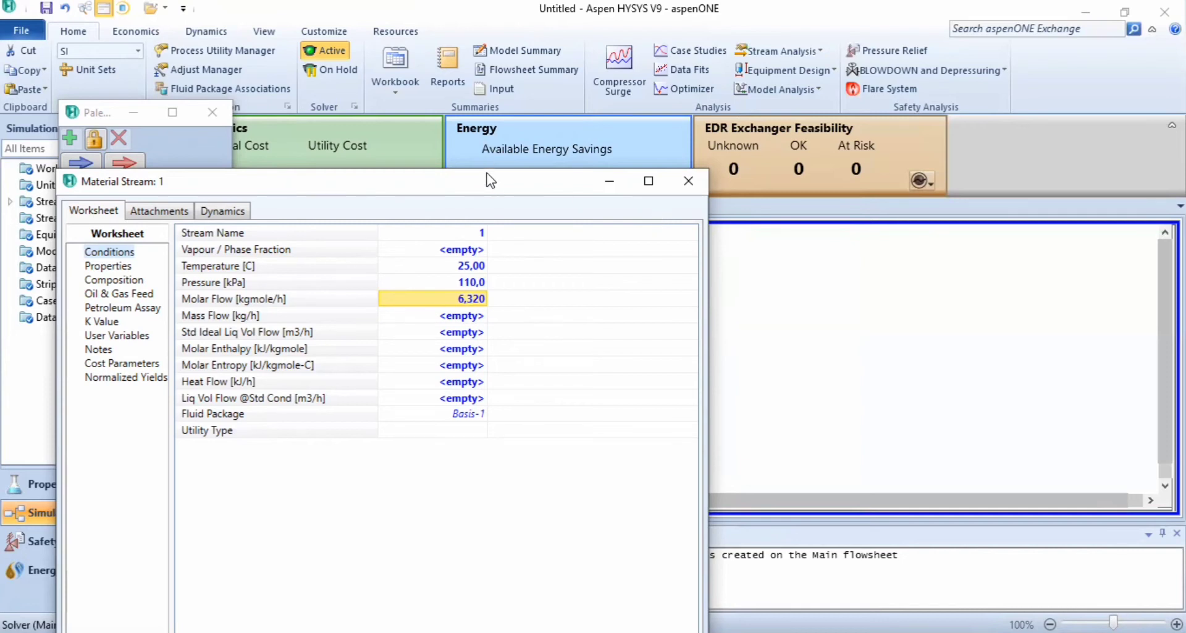
Set stream 1's 1C16oicAcid mole fraction to 1, normalize the other components to 0, and close the stream window.
left_click_drag(488, 178, 487, 27)
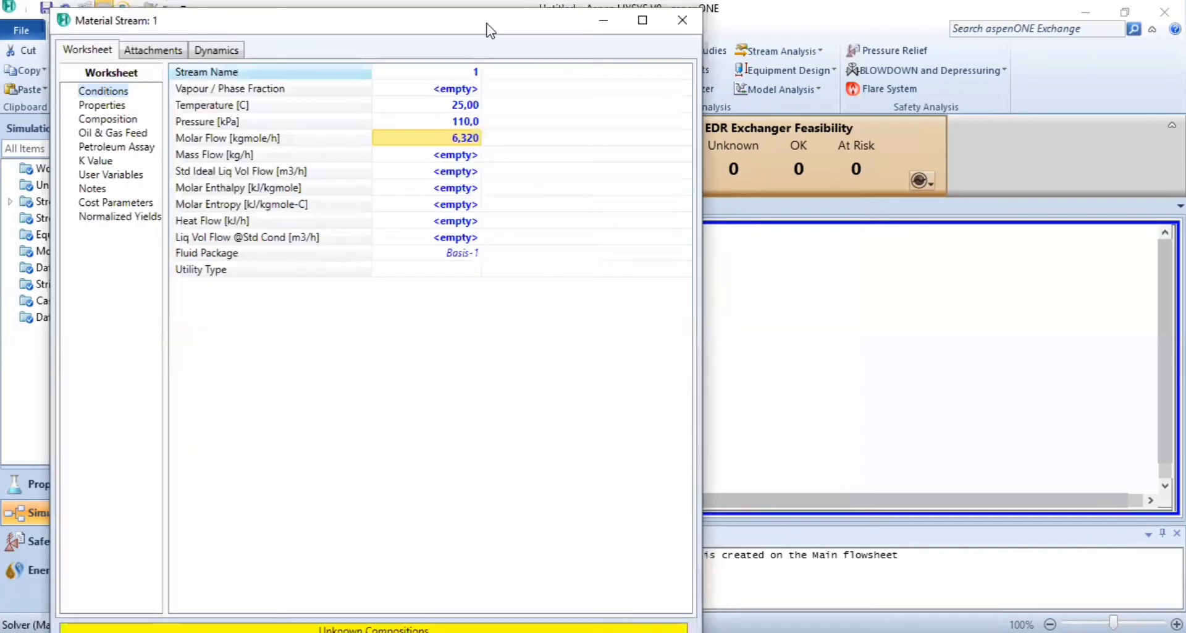
left_click(113, 120)
left_click(423, 115)
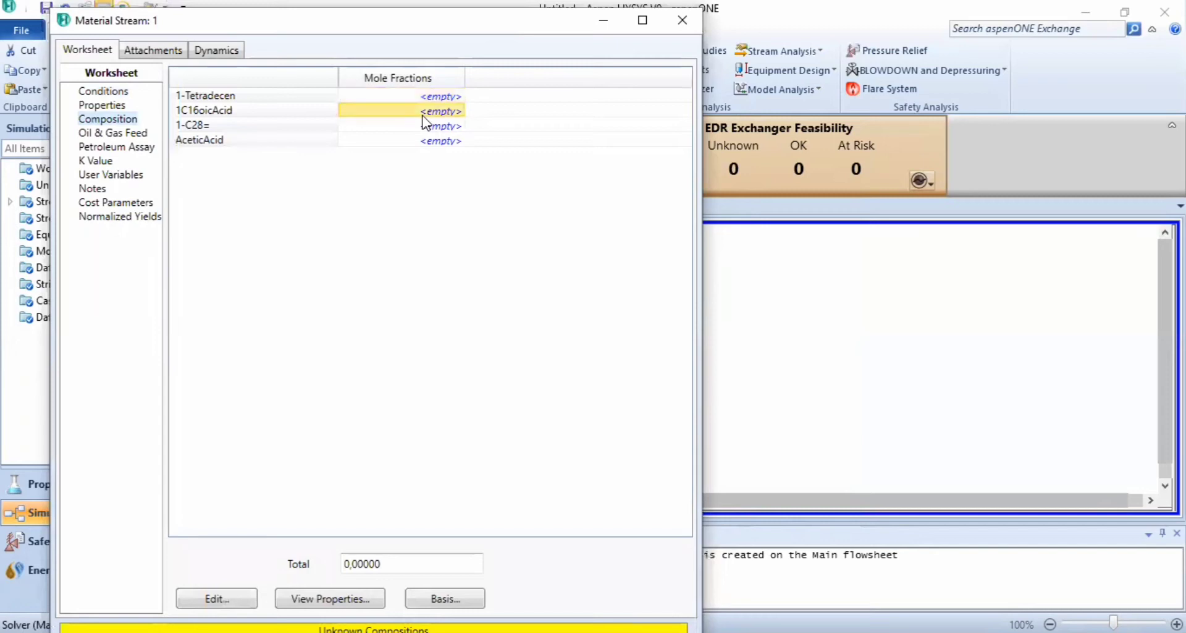
type("1")
key("Return")
left_click(436, 497)
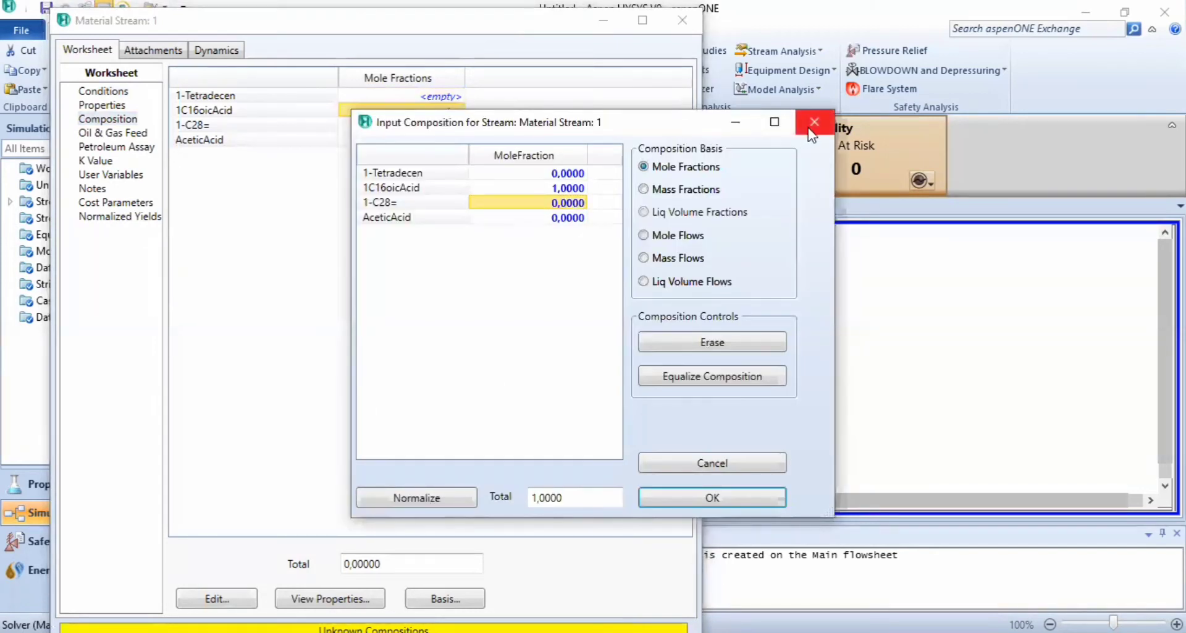
left_click(740, 501)
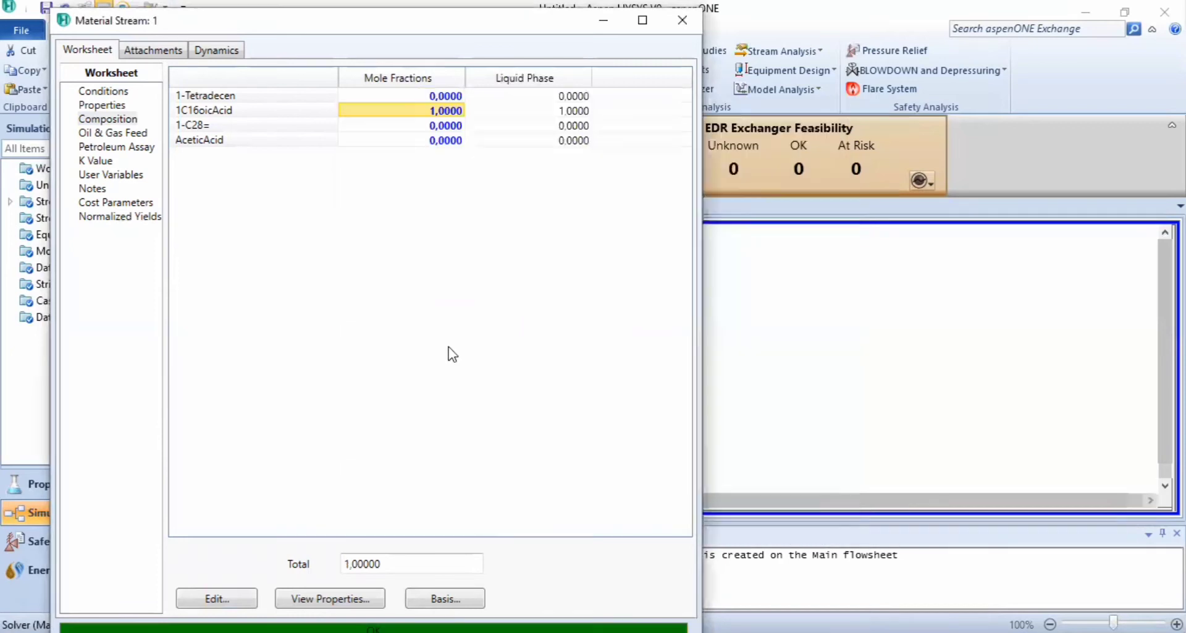
left_click(683, 21)
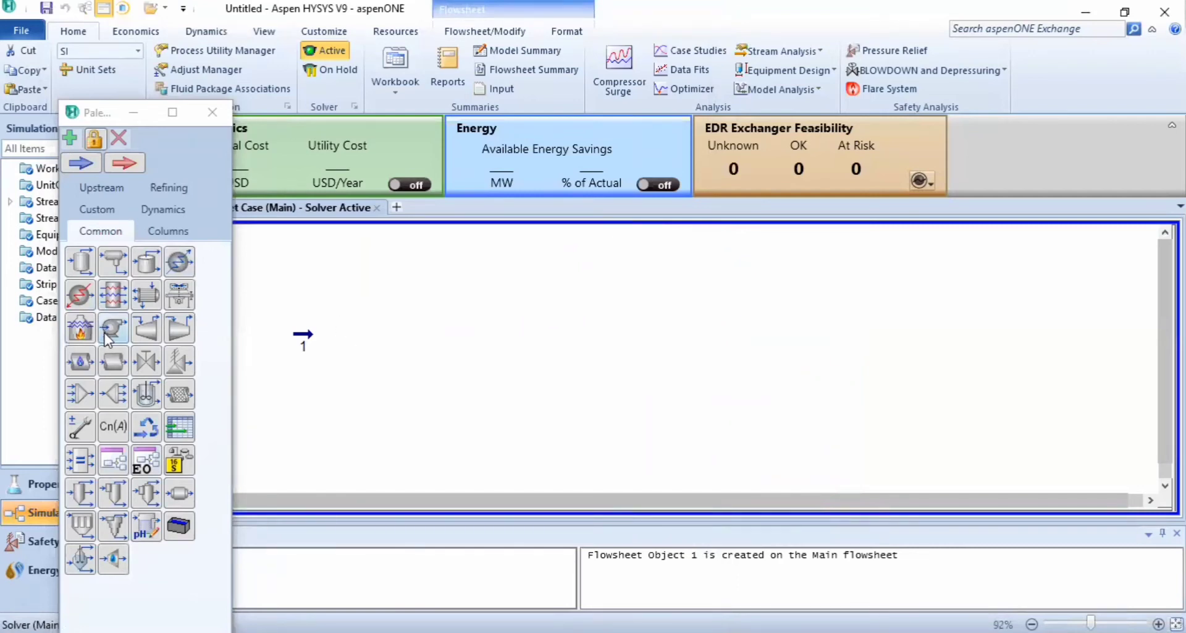
Place a pump on the flowsheet just downstream of stream 1 and open its properties.
left_click_drag(110, 327, 353, 356)
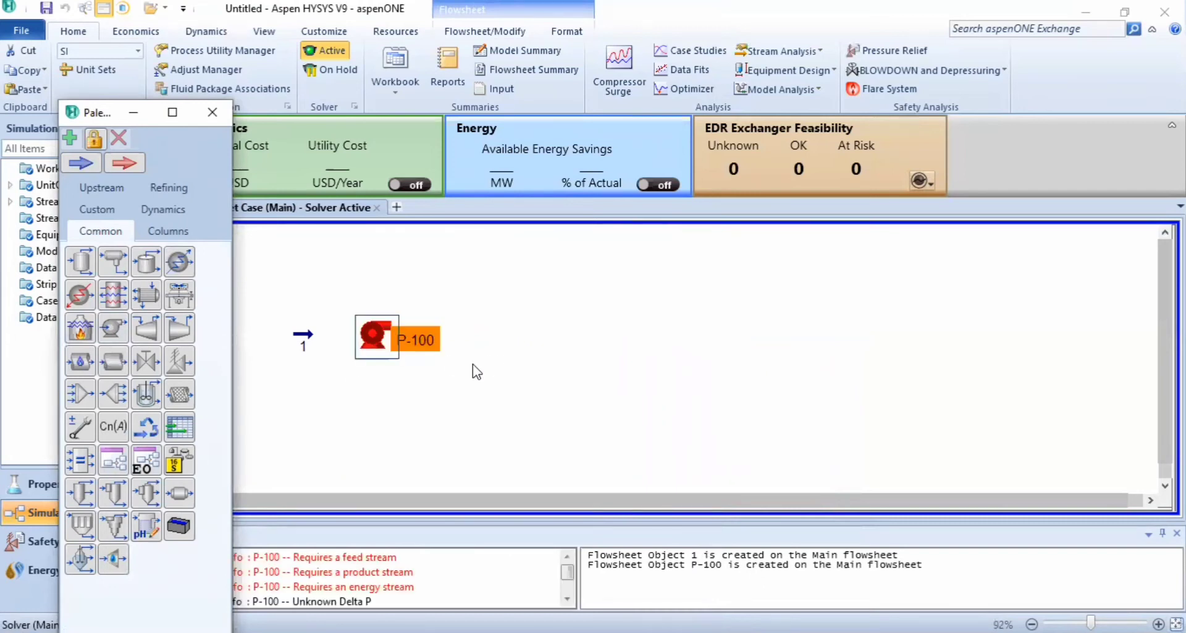
left_click(387, 340)
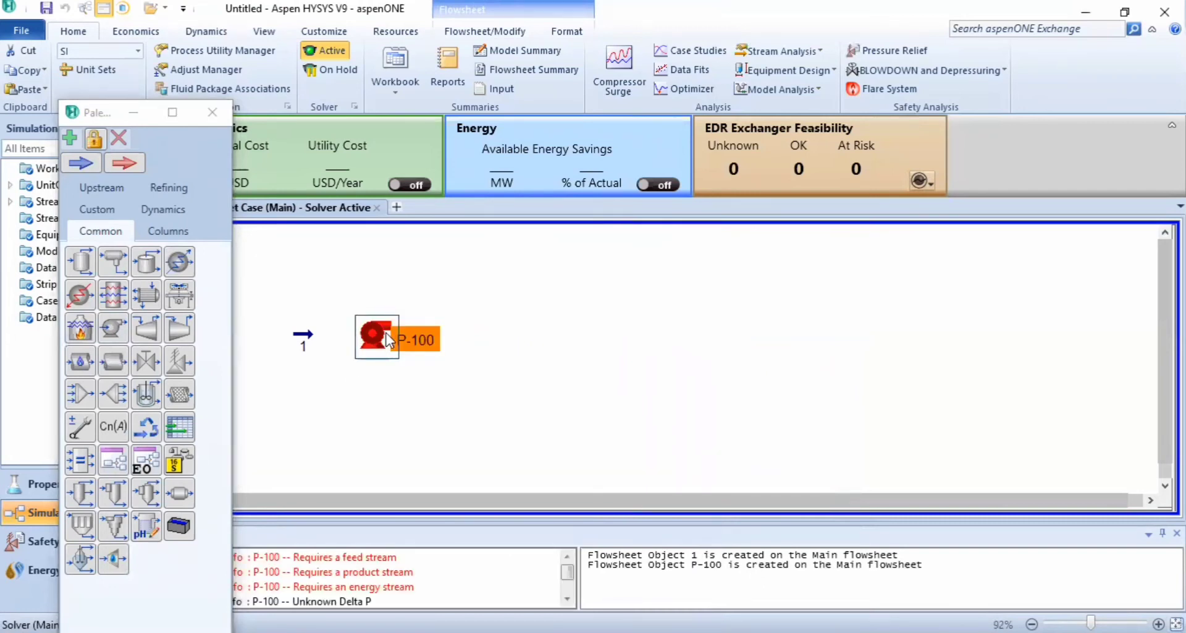
double_click(386, 333)
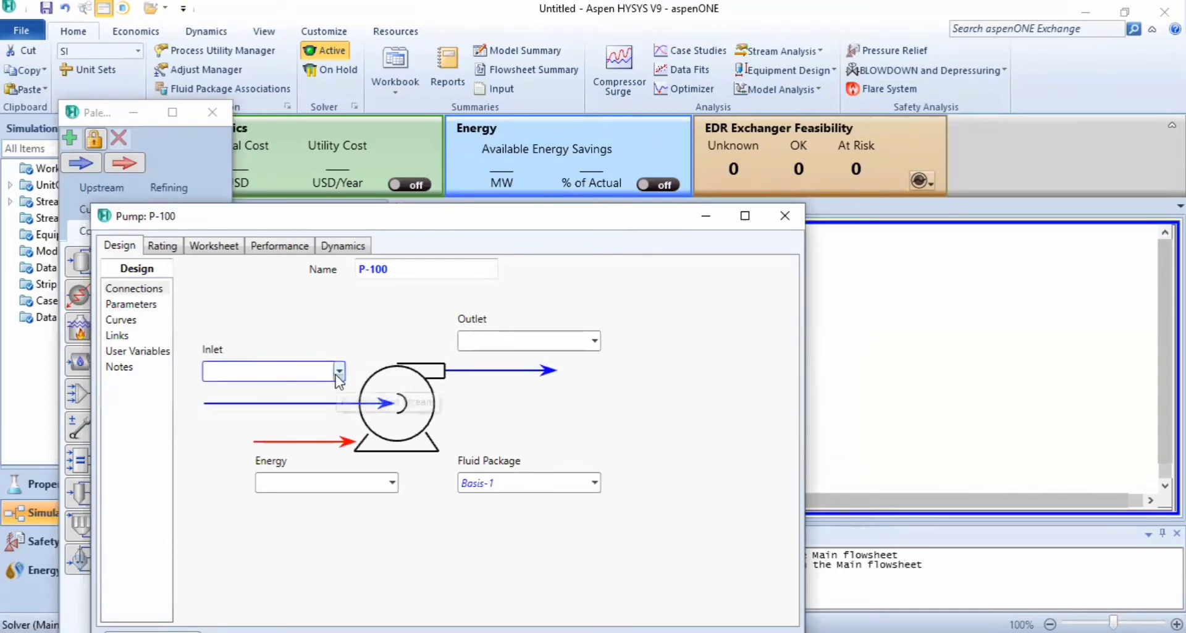
Connect the pump with inlet stream 1, outlet stream 2 and energy stream P-100, and close its window.
left_click(336, 372)
type("1")
key("Return")
left_click(483, 341)
type("2")
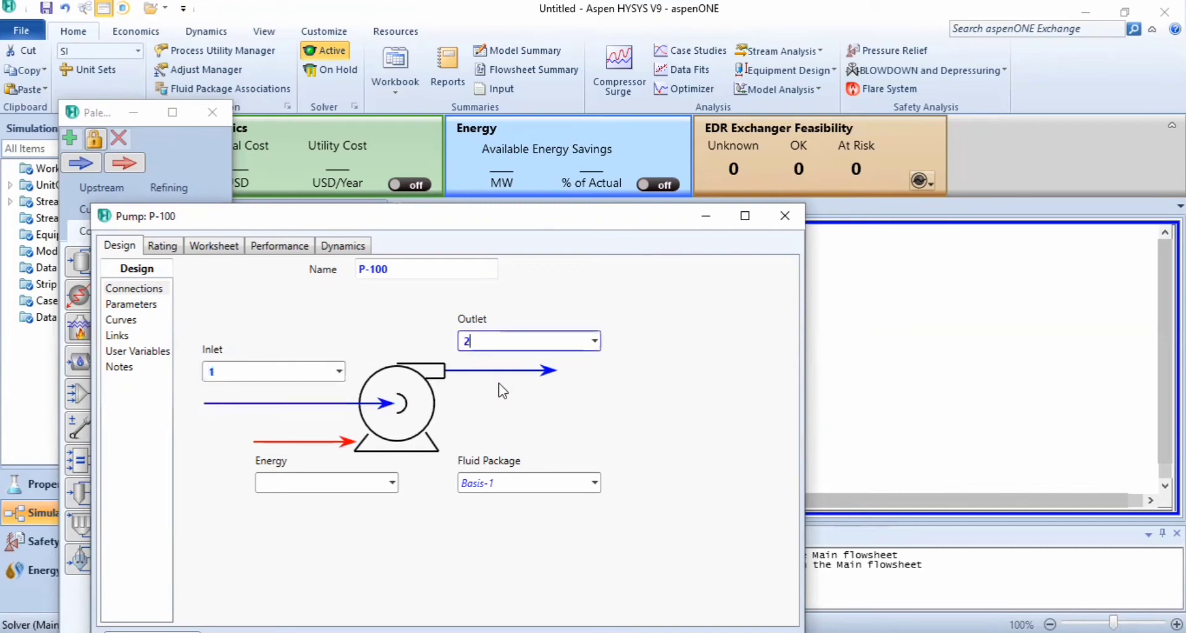
left_click(356, 481)
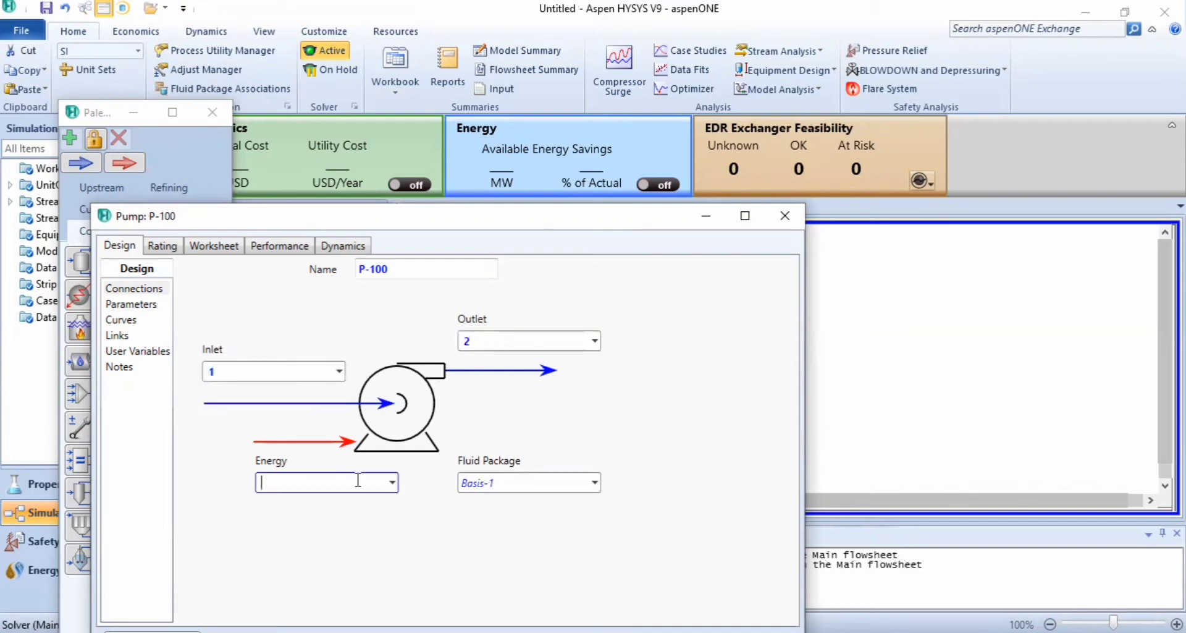
type("P-100")
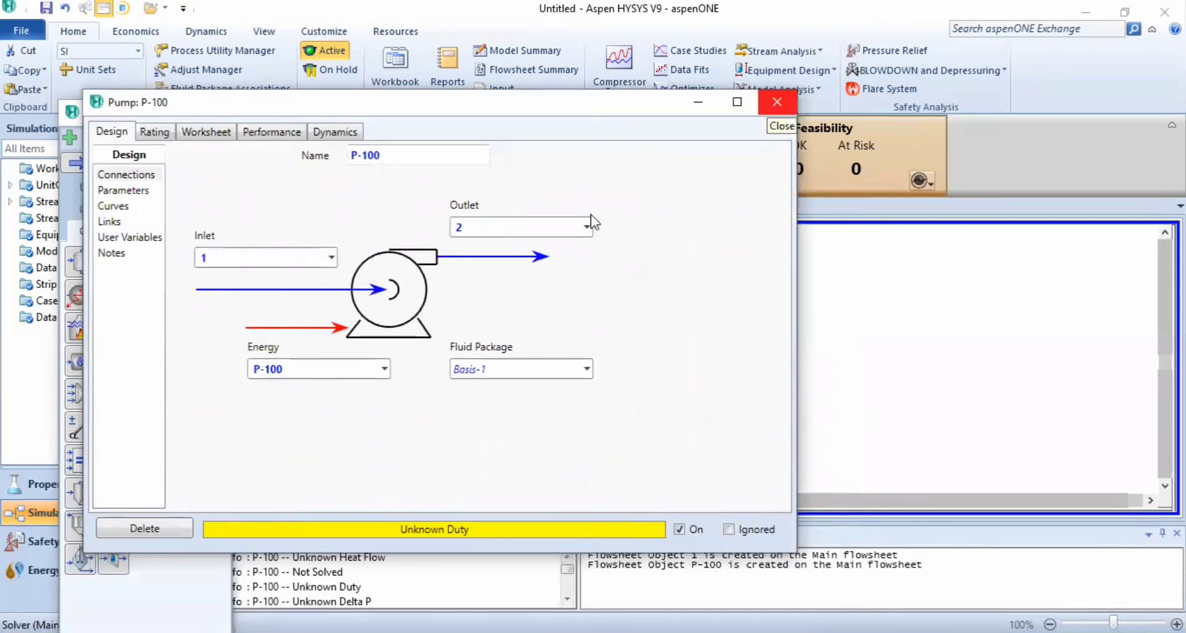
left_click(777, 102)
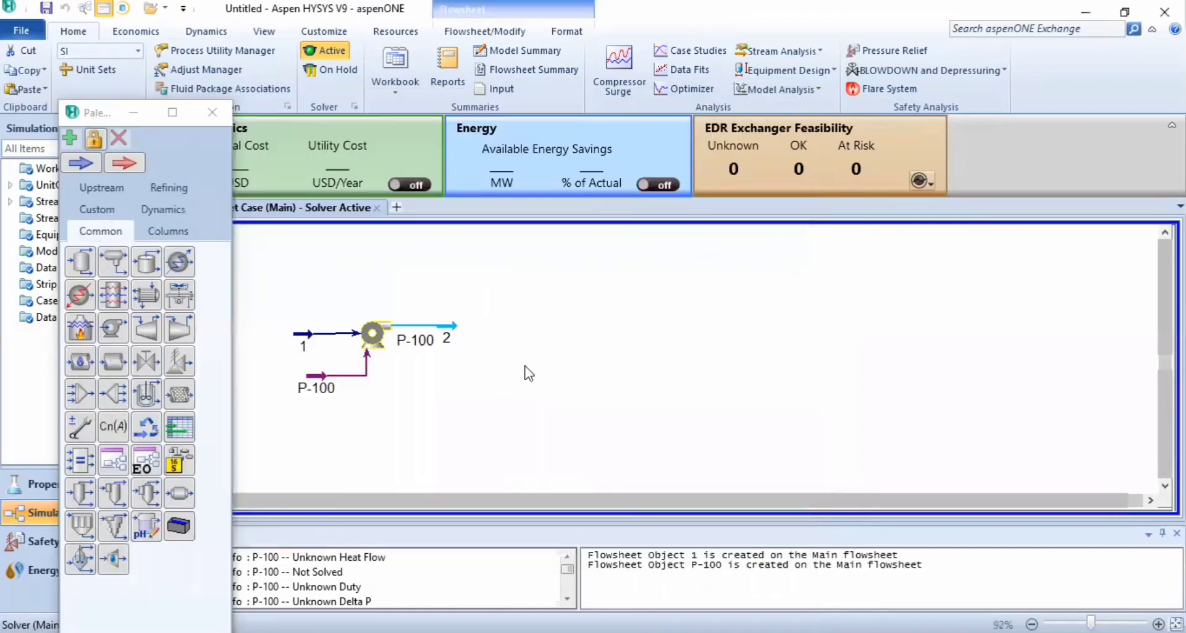
Set the pressure of pump outlet stream 2 to 320 kPa and close the stream window.
double_click(440, 327)
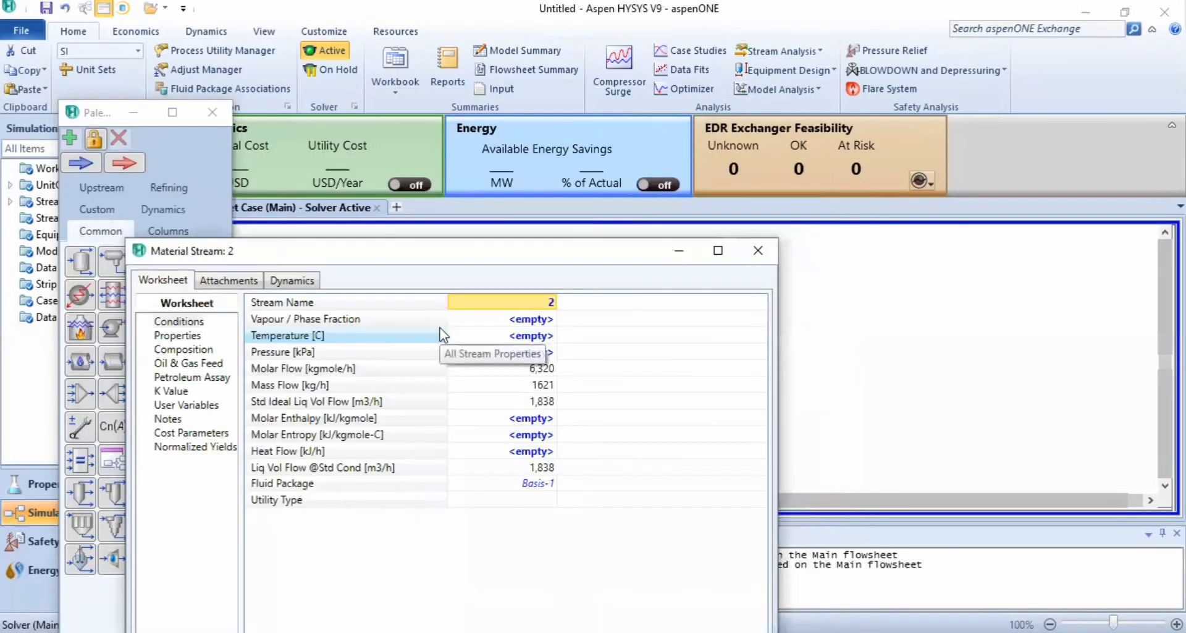
left_click(511, 354)
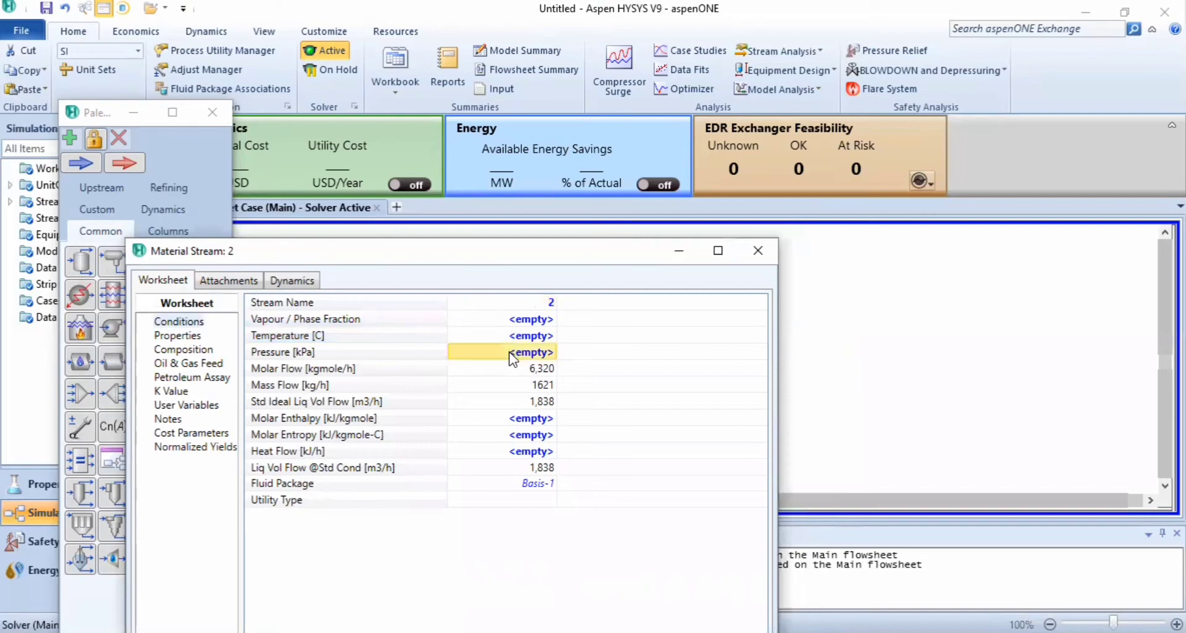
mouse_move(518, 368)
left_click_drag(529, 257, 528, 92)
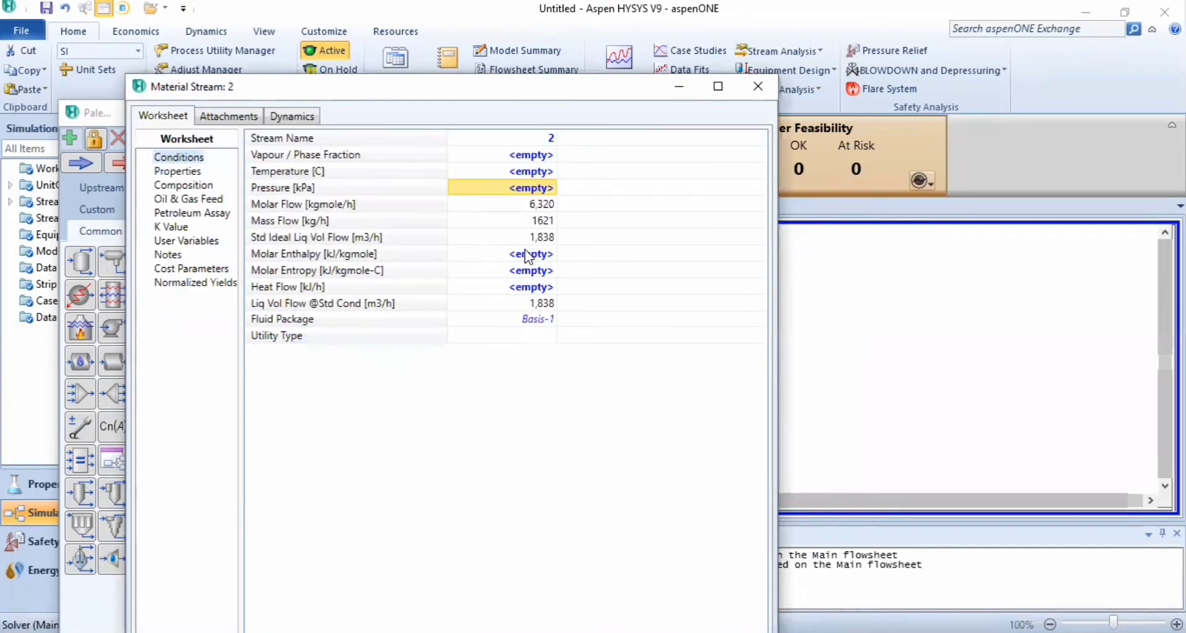
type("320")
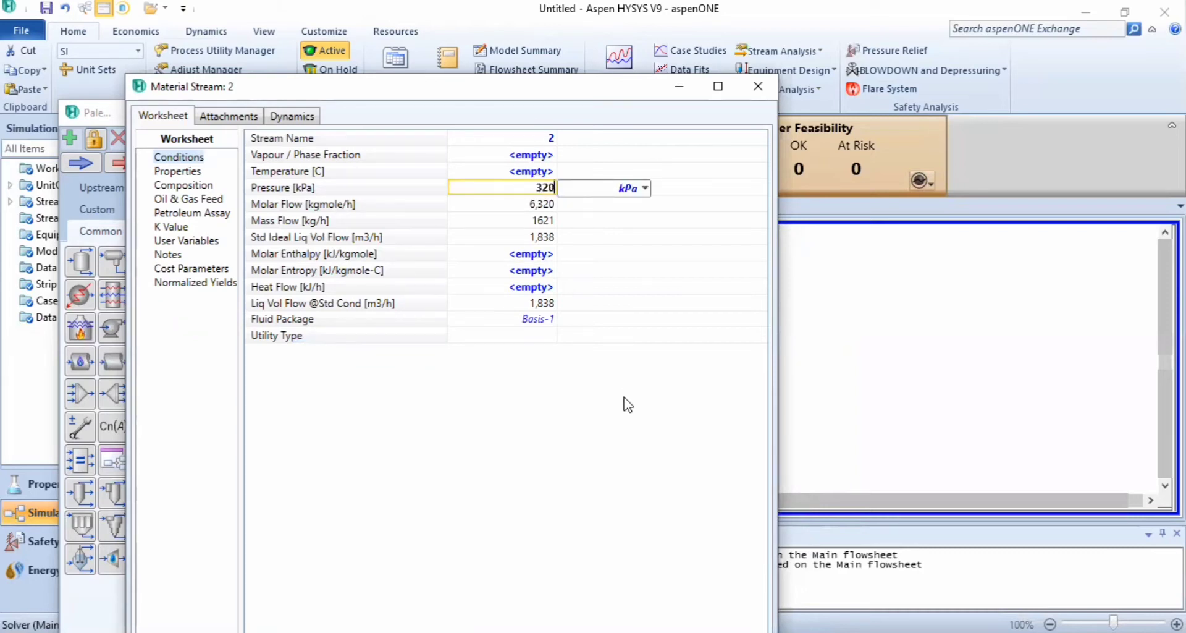
key("Return")
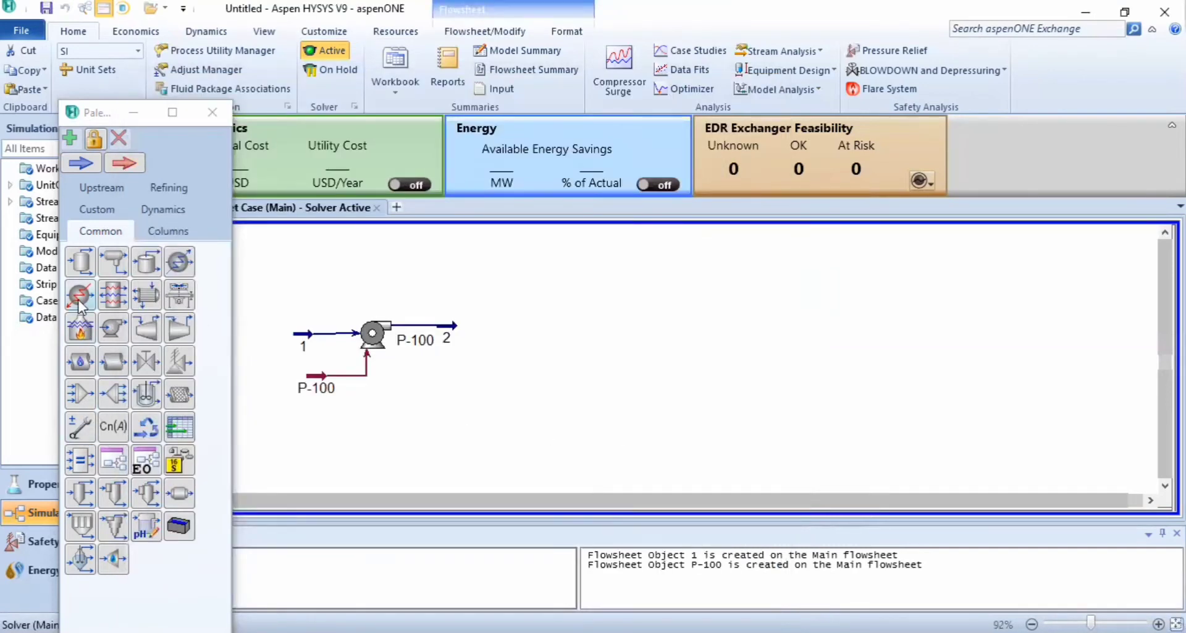
Place a heater on the flowsheet just downstream of stream 2 and connect stream 2 as its inlet.
left_click_drag(79, 303, 498, 334)
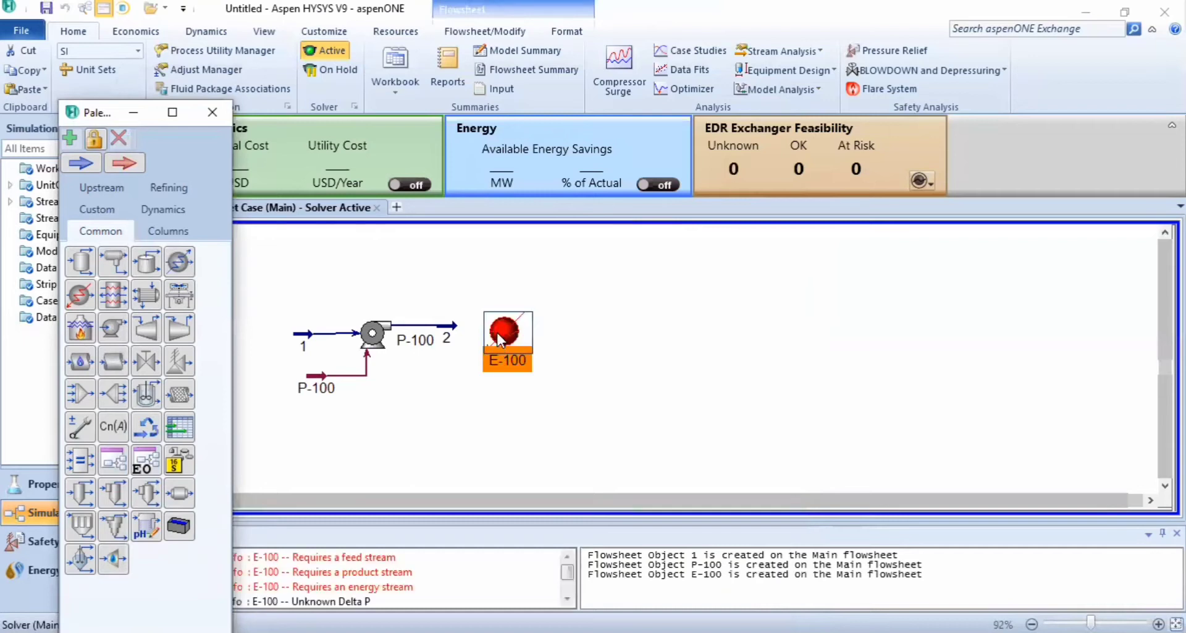
double_click(496, 330)
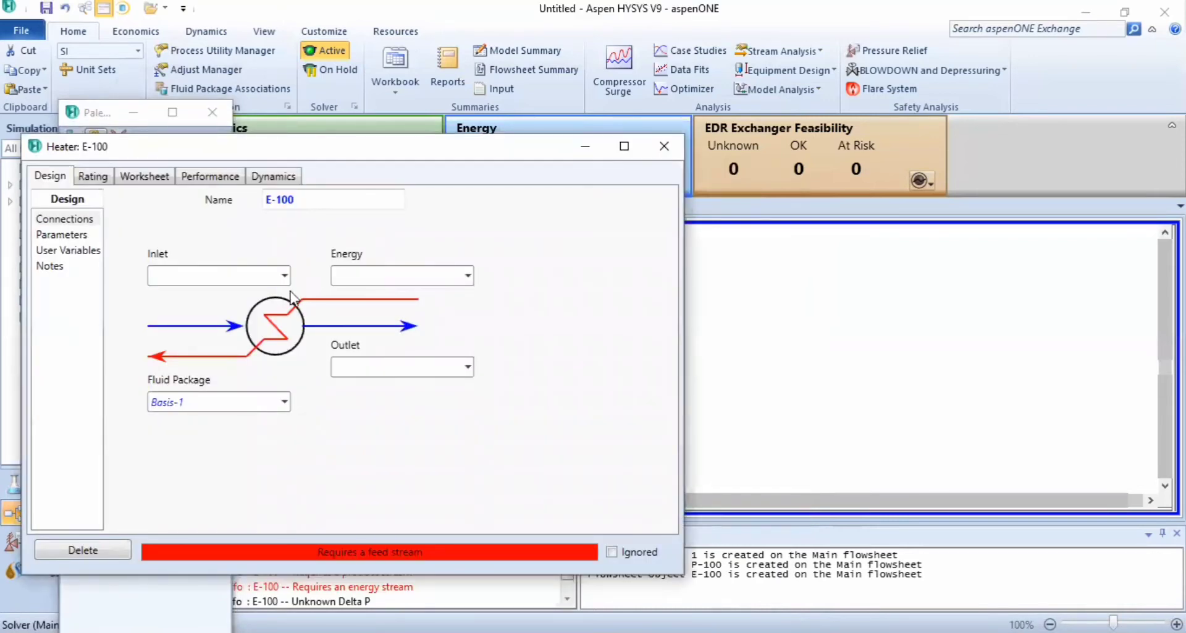
left_click(284, 275)
left_click(277, 301)
Connect the heater with outlet stream 3 and energy stream E-100, and close its window.
left_click(391, 275)
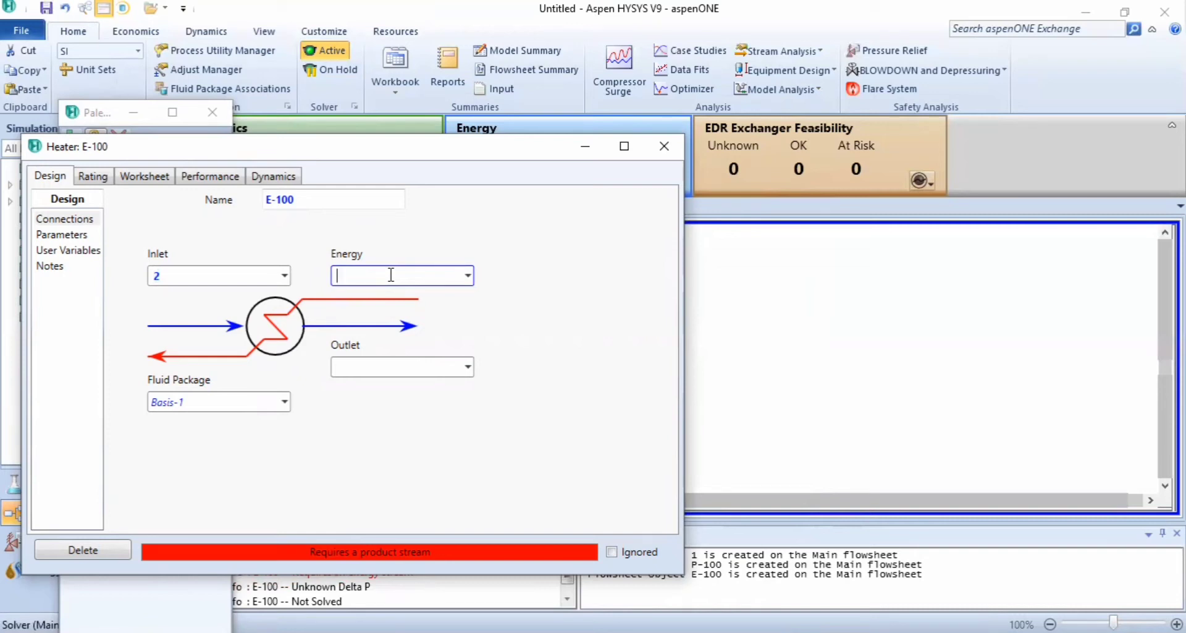
left_click(405, 366)
type("3")
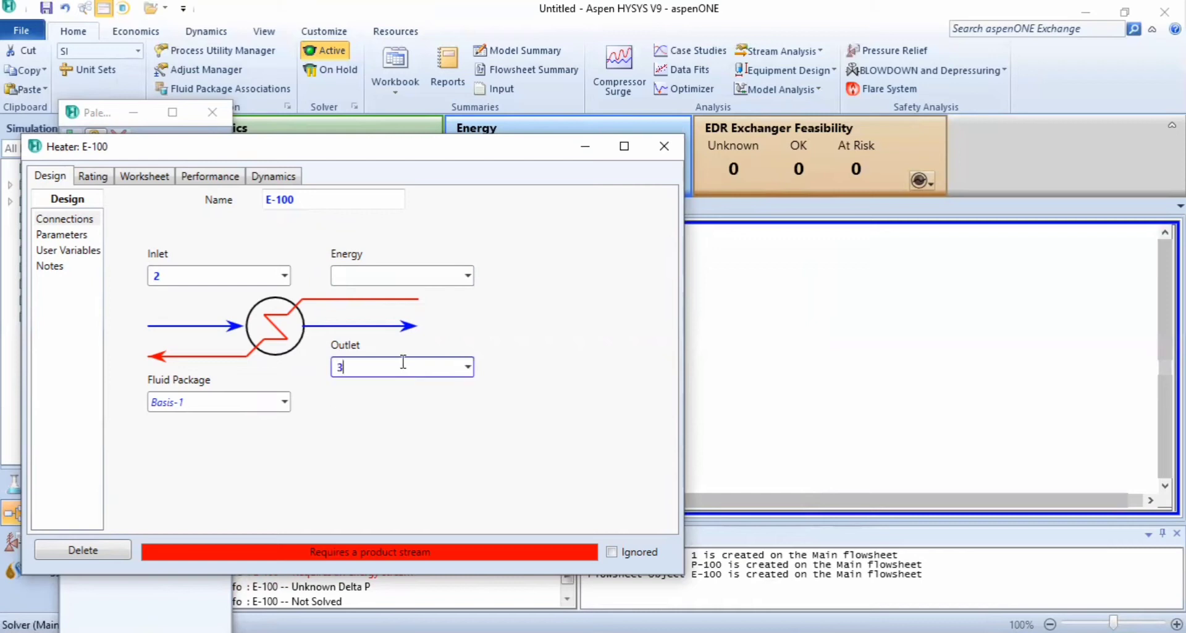
left_click(391, 276)
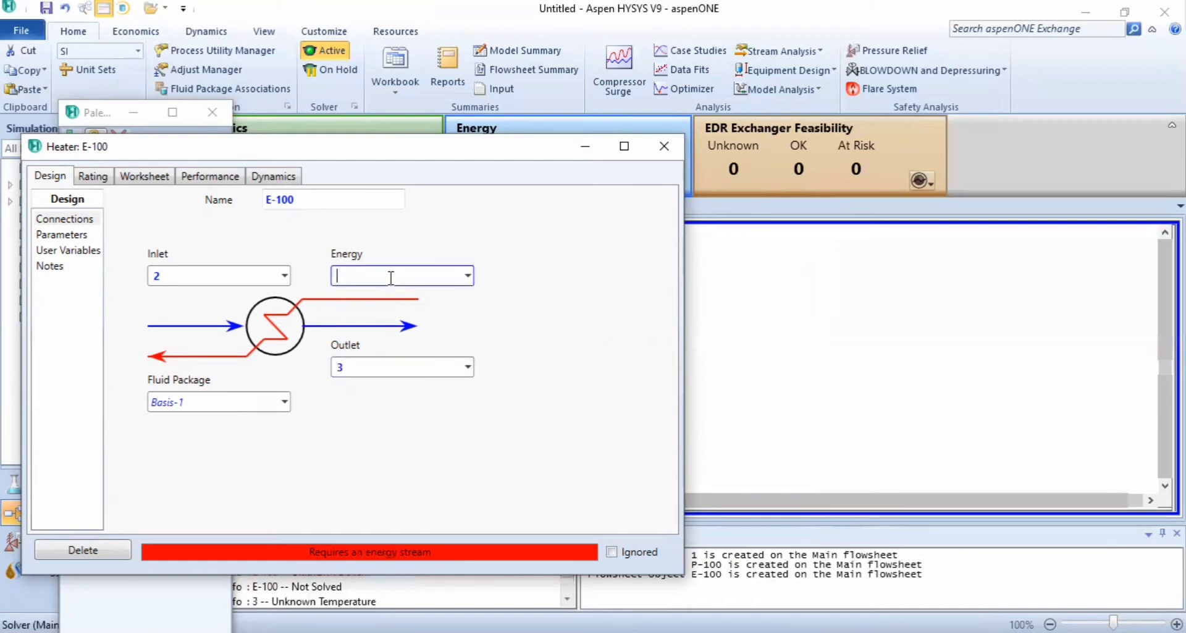
type("E-100")
key("BackSpace")
key("BackSpace")
type("00")
left_click(691, 343)
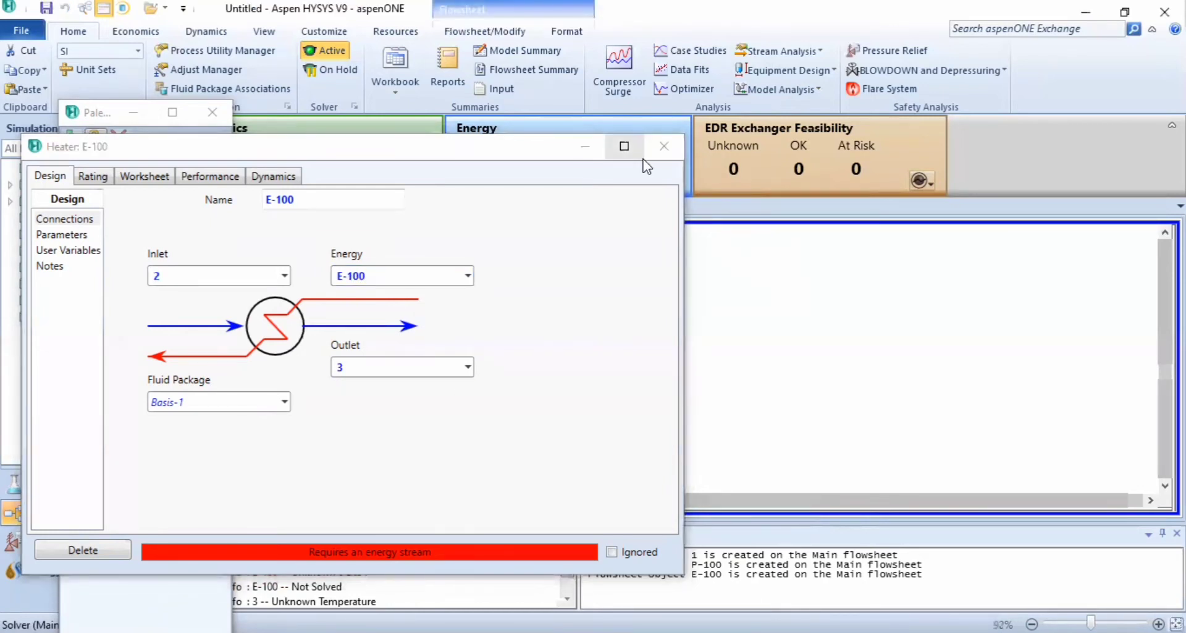
left_click(664, 146)
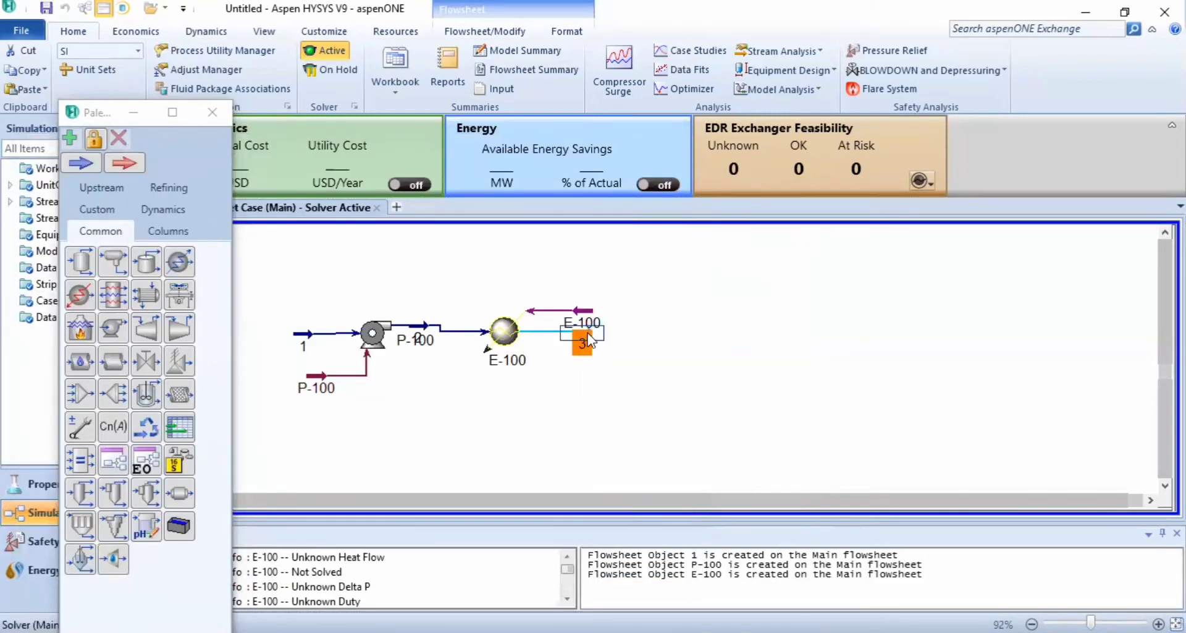
Set stream 3's temperature to 380 C and its pressure to 195 kPa, and close the stream window.
double_click(588, 340)
left_click(435, 283)
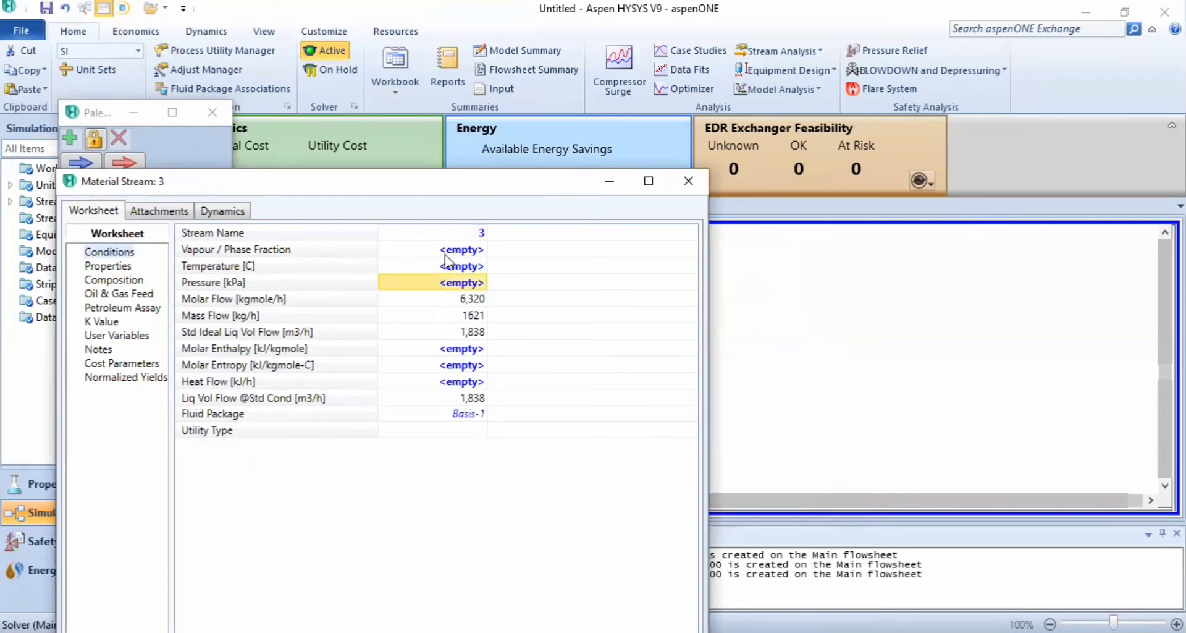
left_click(447, 251)
left_click(460, 281)
left_click(457, 267)
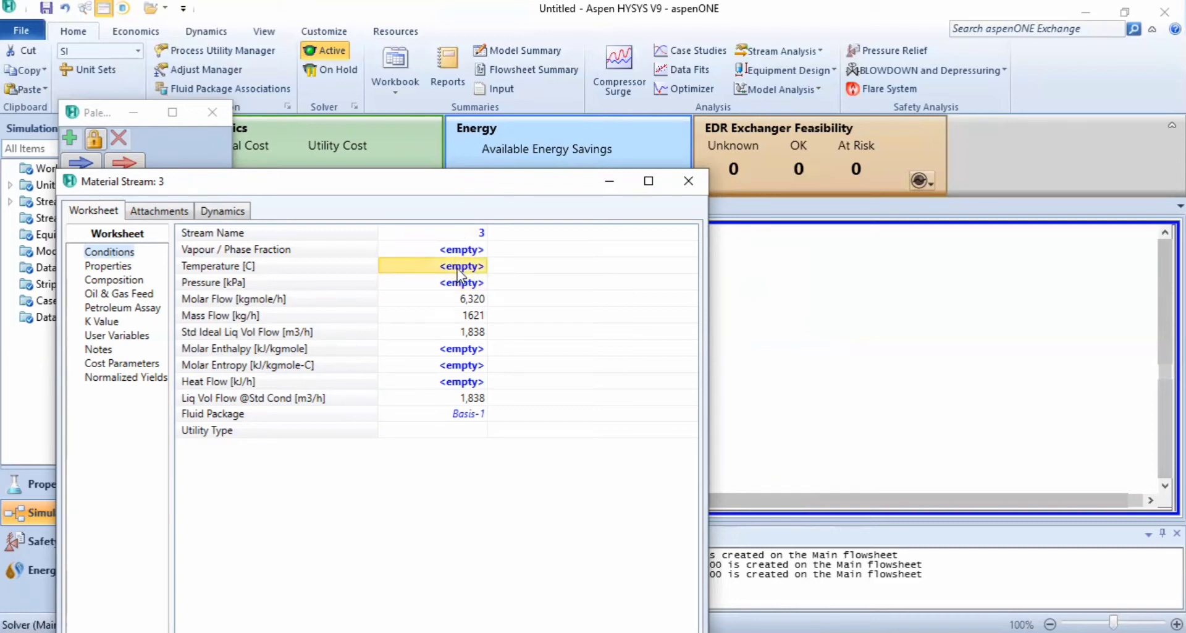
type("38")
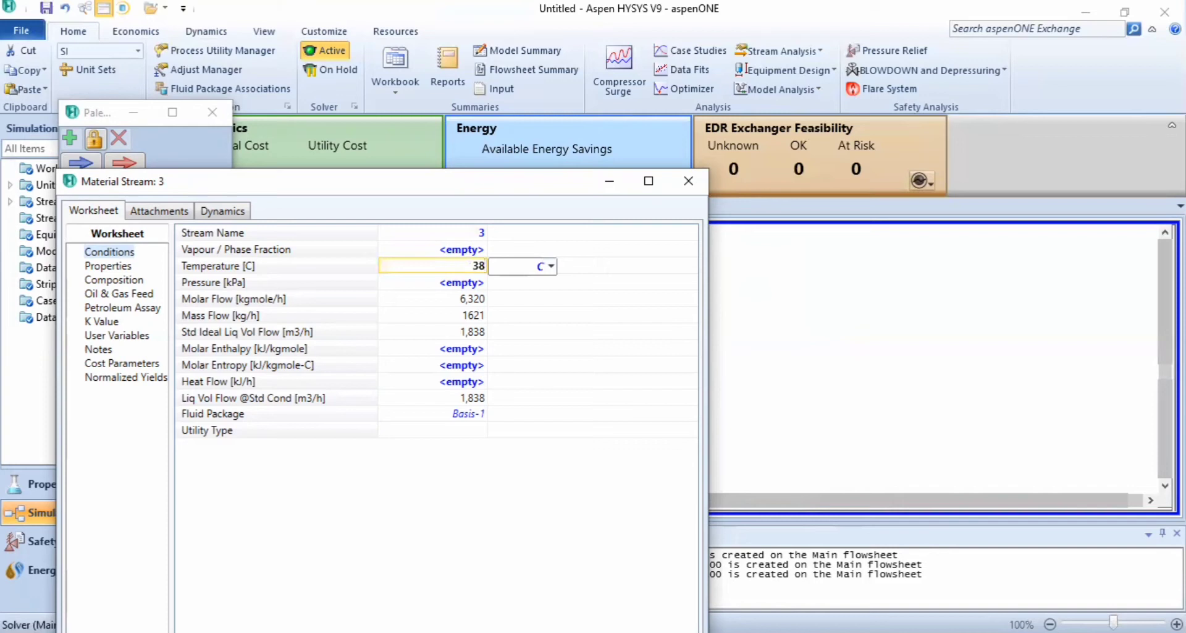
type("0")
left_click(415, 283)
type("195")
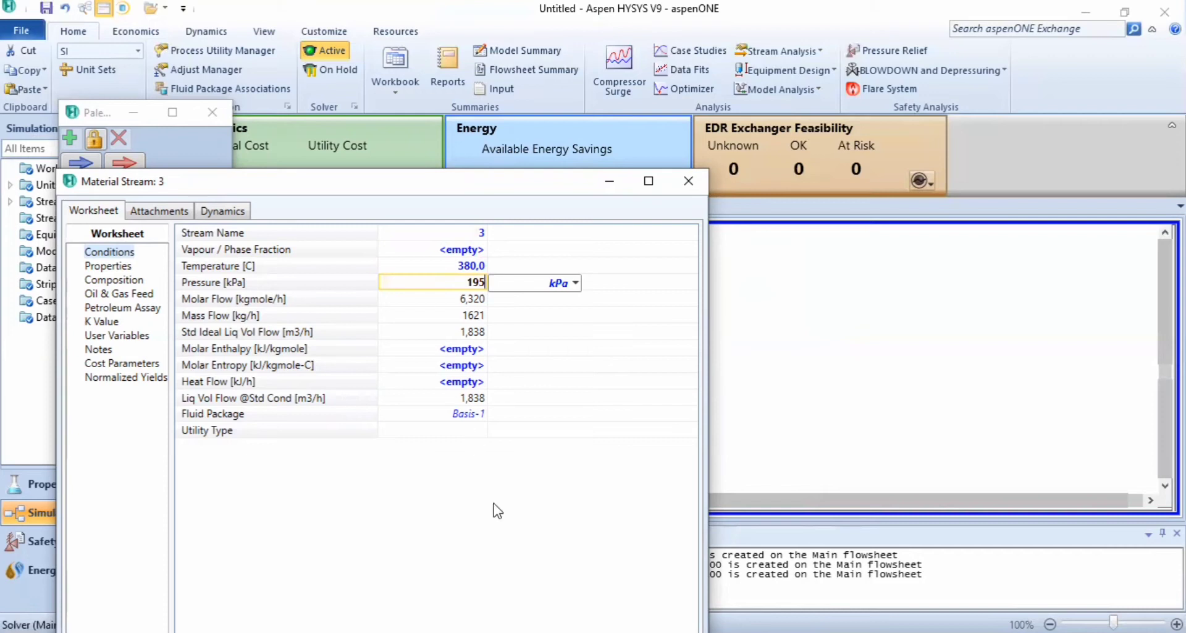
key("Return")
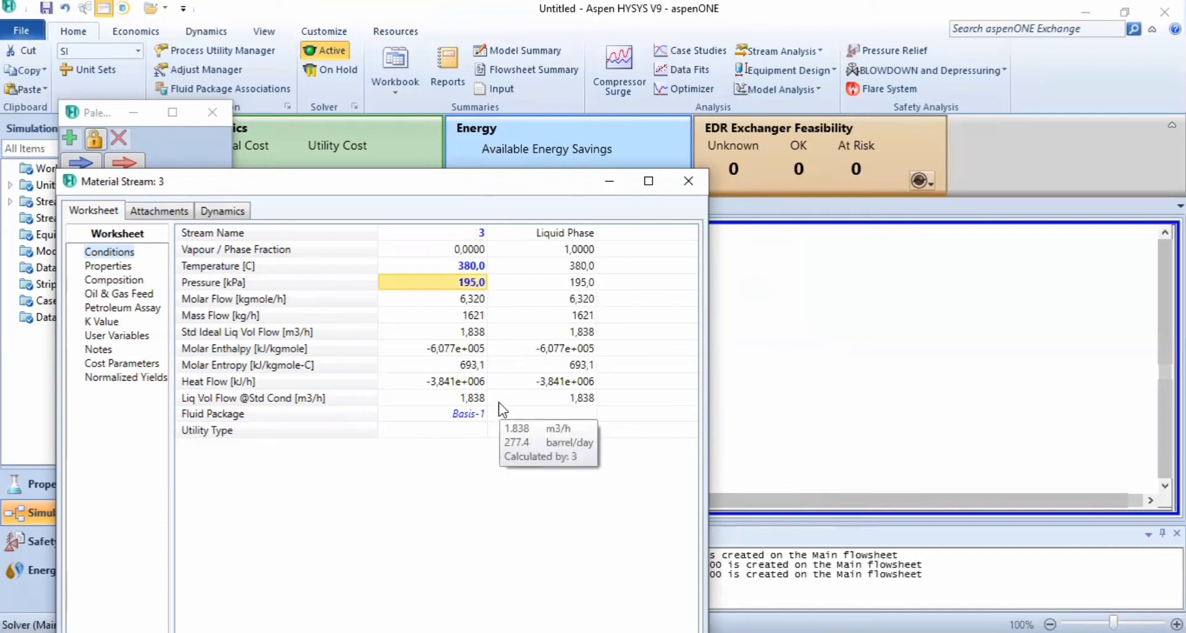
left_click(693, 180)
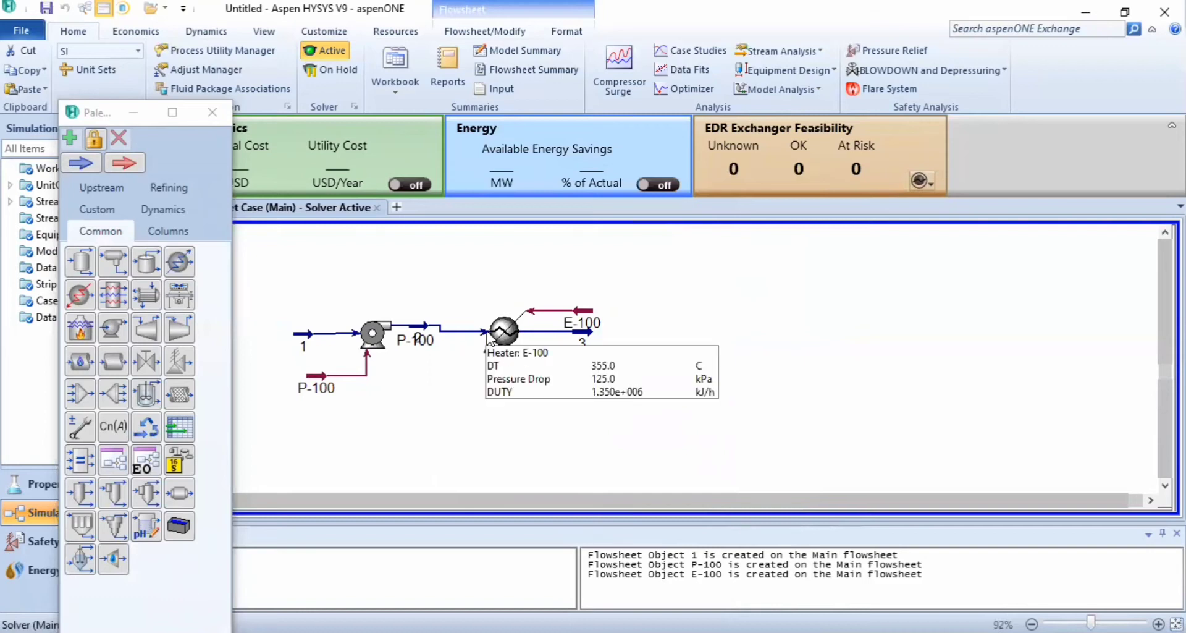
Change the icon of heater E-100 to the furnace symbol.
right_click(505, 334)
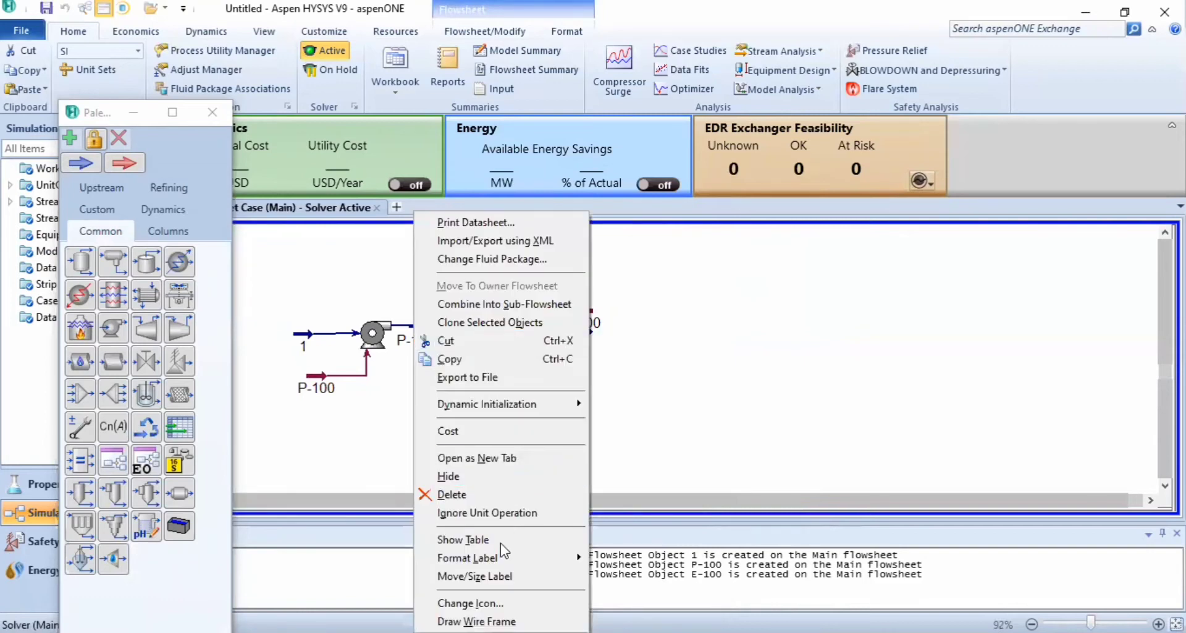
left_click(491, 603)
left_click(639, 348)
left_click(620, 317)
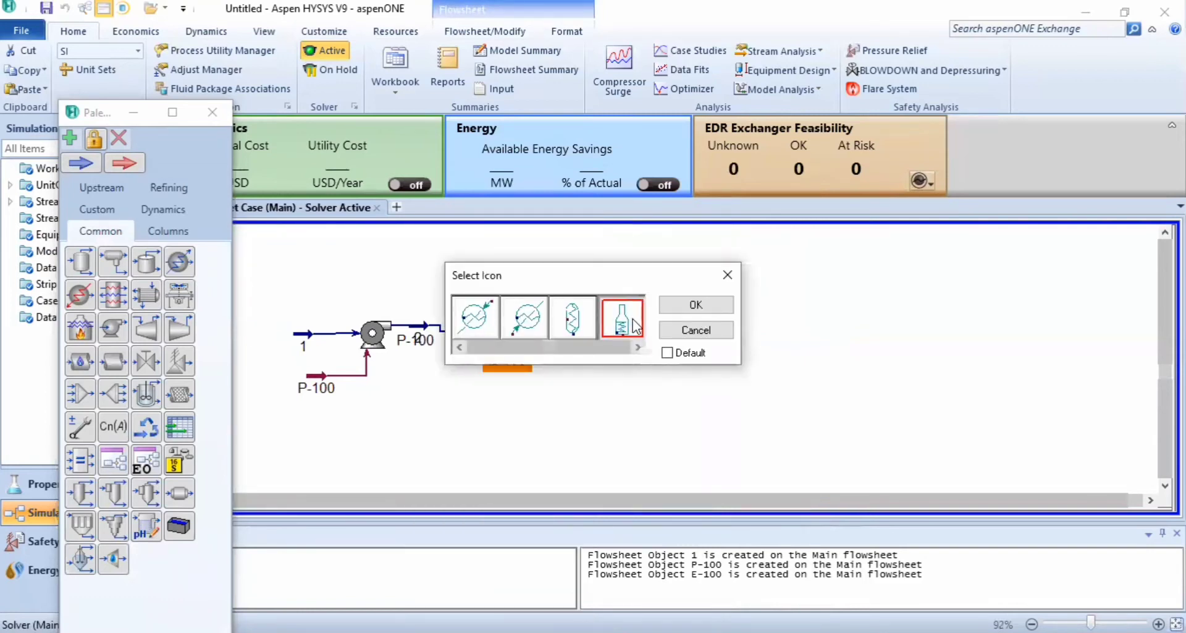
left_click(686, 315)
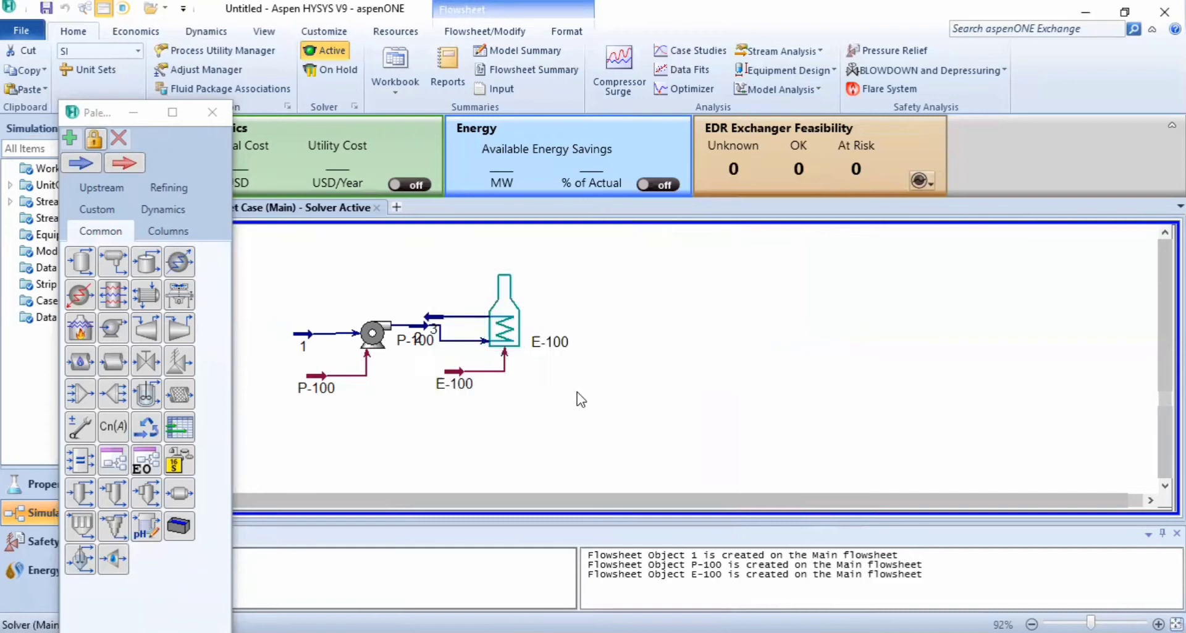
Move the furnace slightly up and away from the pump so its stream labels no longer overlap.
mouse_move(509, 337)
left_click_drag(508, 337, 524, 321)
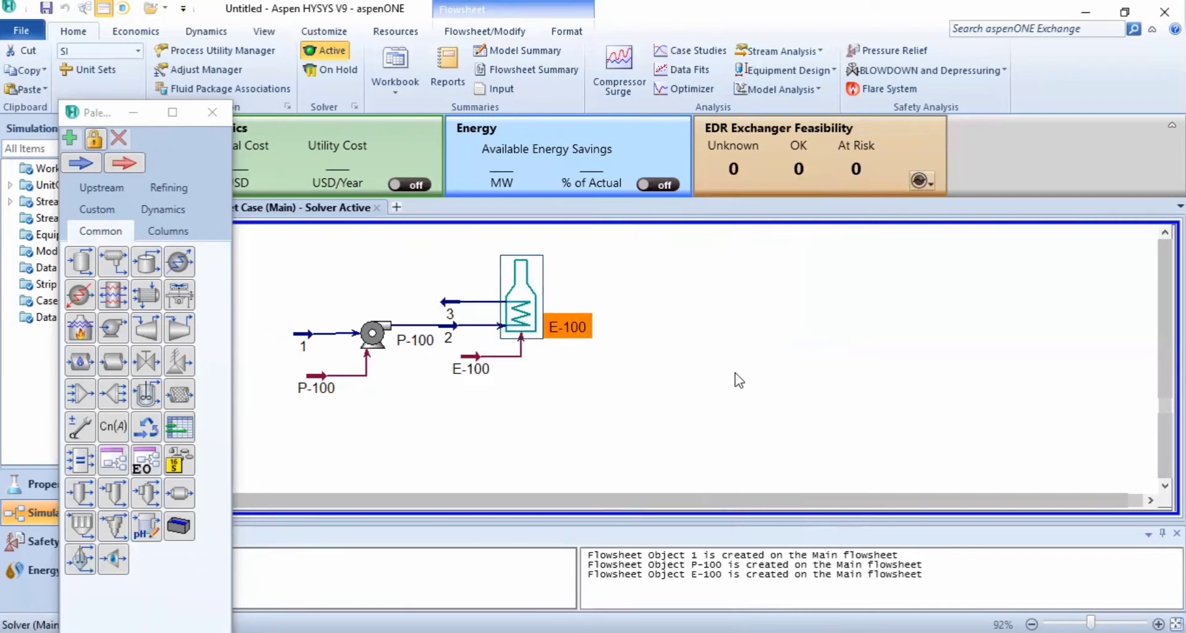
left_click(680, 382)
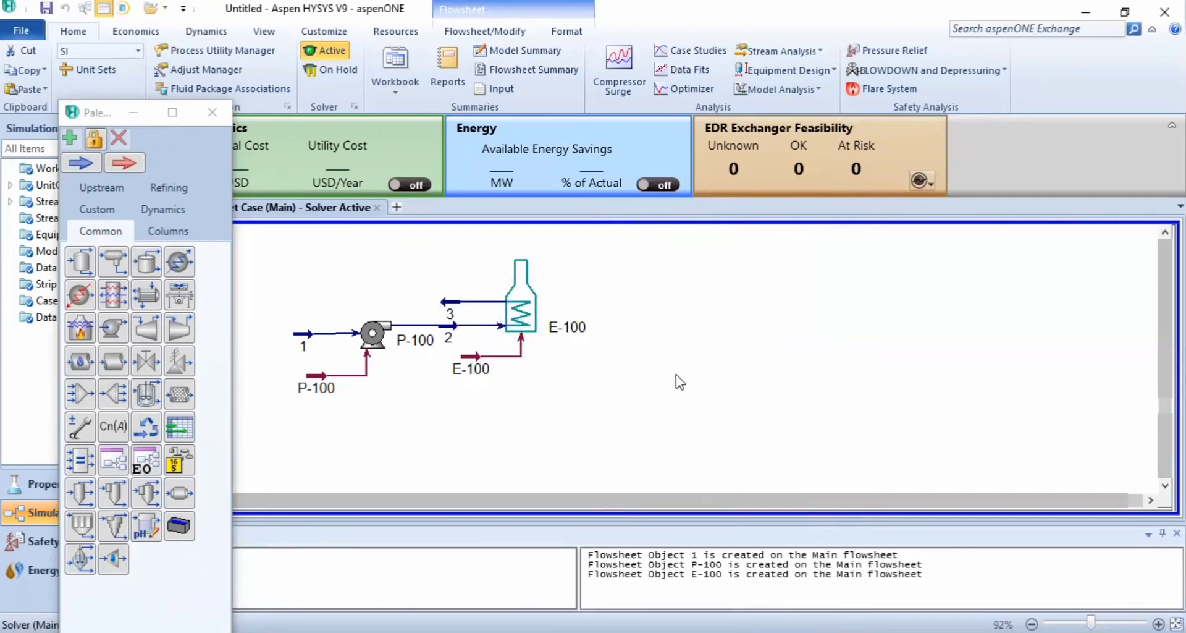
Place a conversion reactor on the flowsheet to the right of the furnace and connect stream 3 as its inlet.
left_click(177, 228)
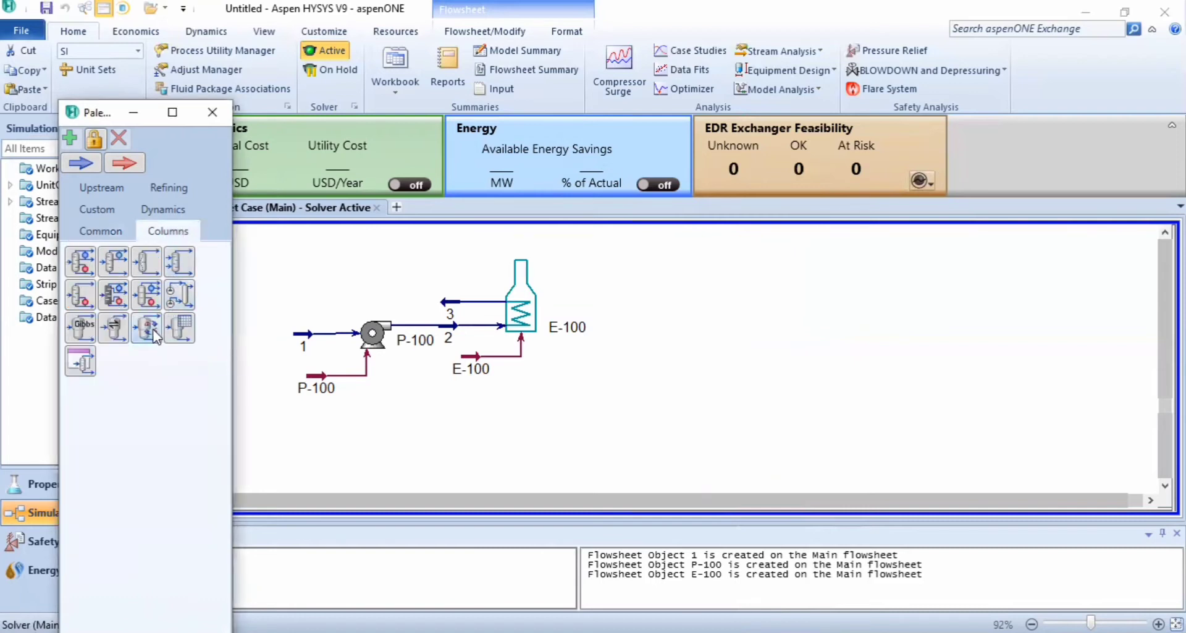
left_click_drag(149, 331, 621, 340)
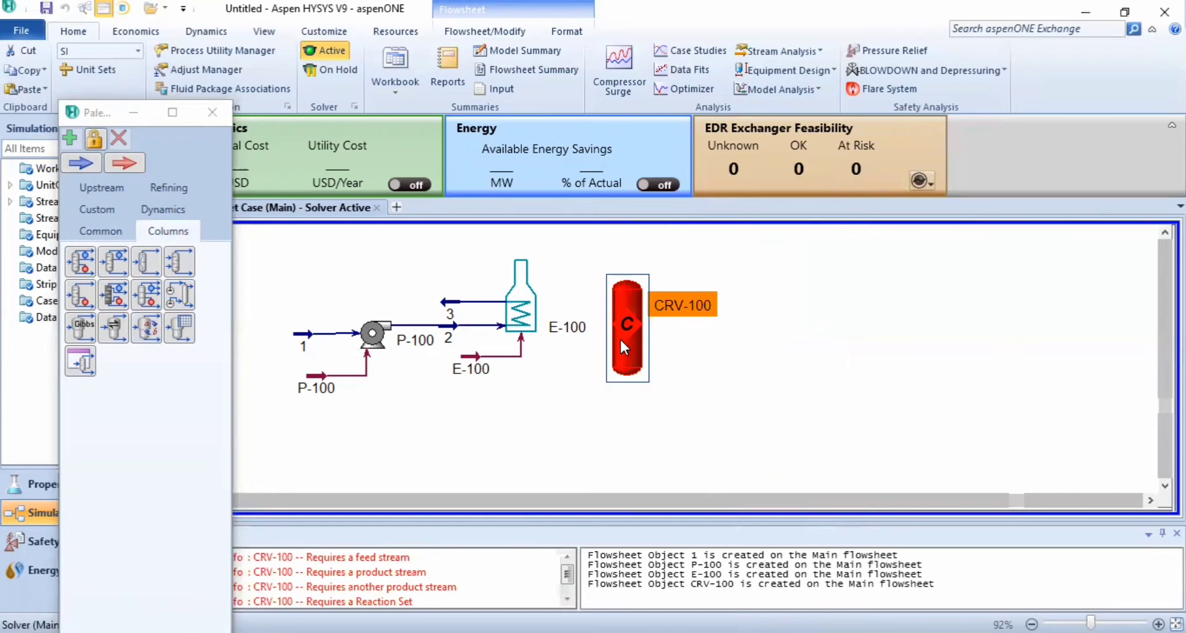
double_click(620, 337)
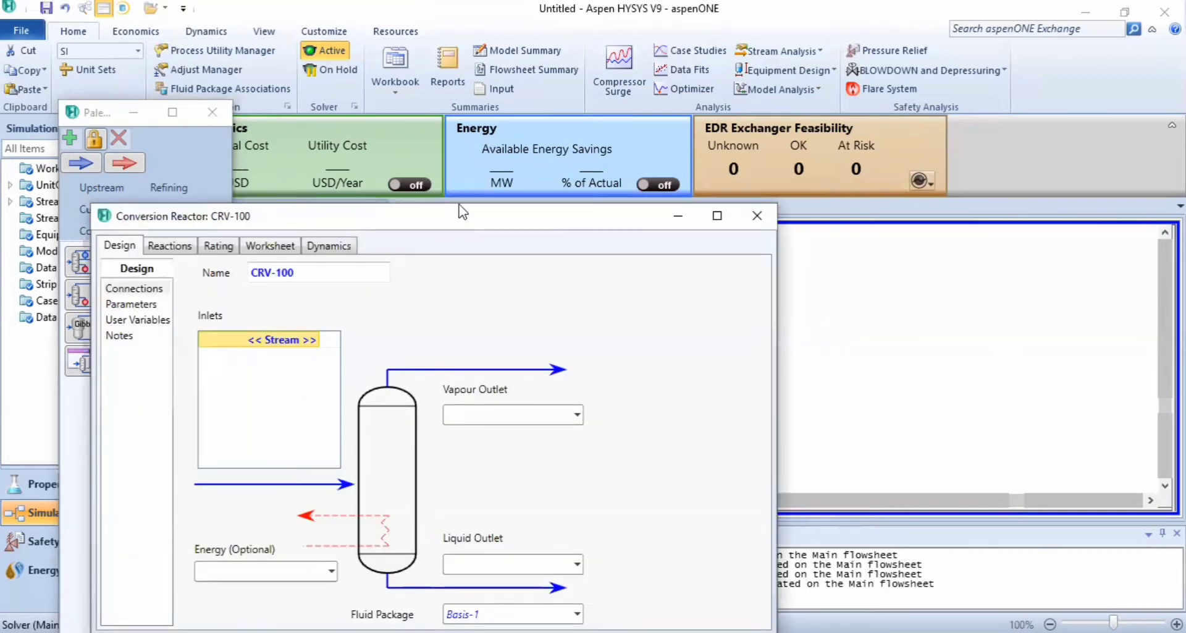
left_click_drag(460, 210, 477, 70)
left_click(331, 201)
left_click(333, 199)
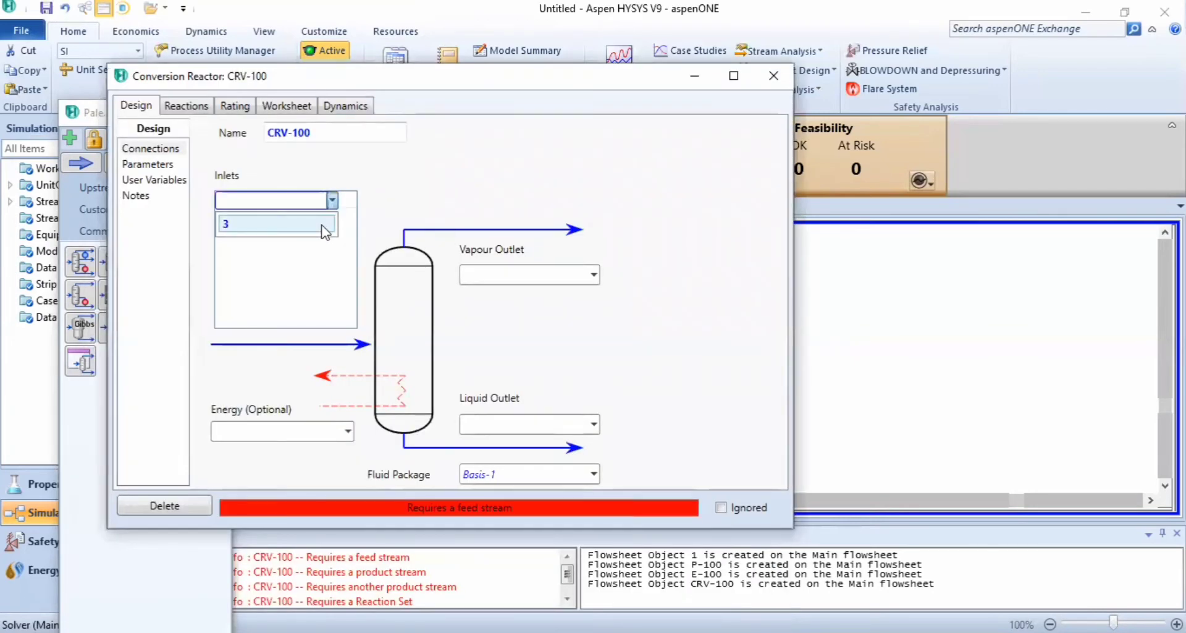
left_click(317, 230)
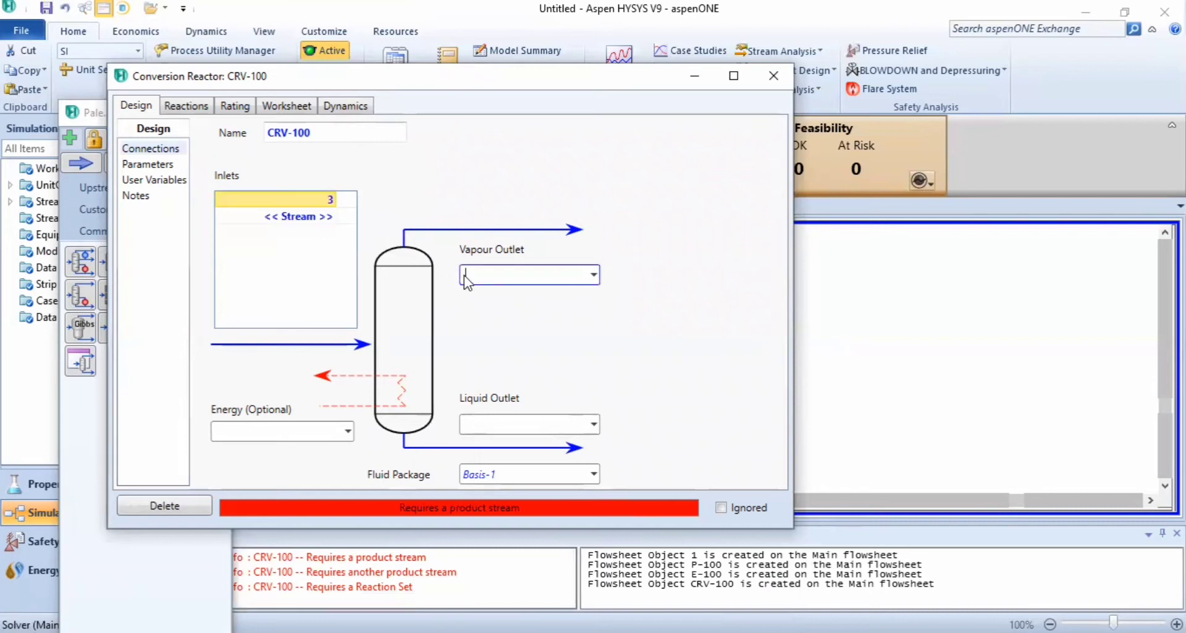
Connect the conversion reactor with vapour outlet stream 4 and liquid outlet stream 4'.
left_click(468, 273)
type("4")
key("Return")
left_click(500, 417)
type("4'")
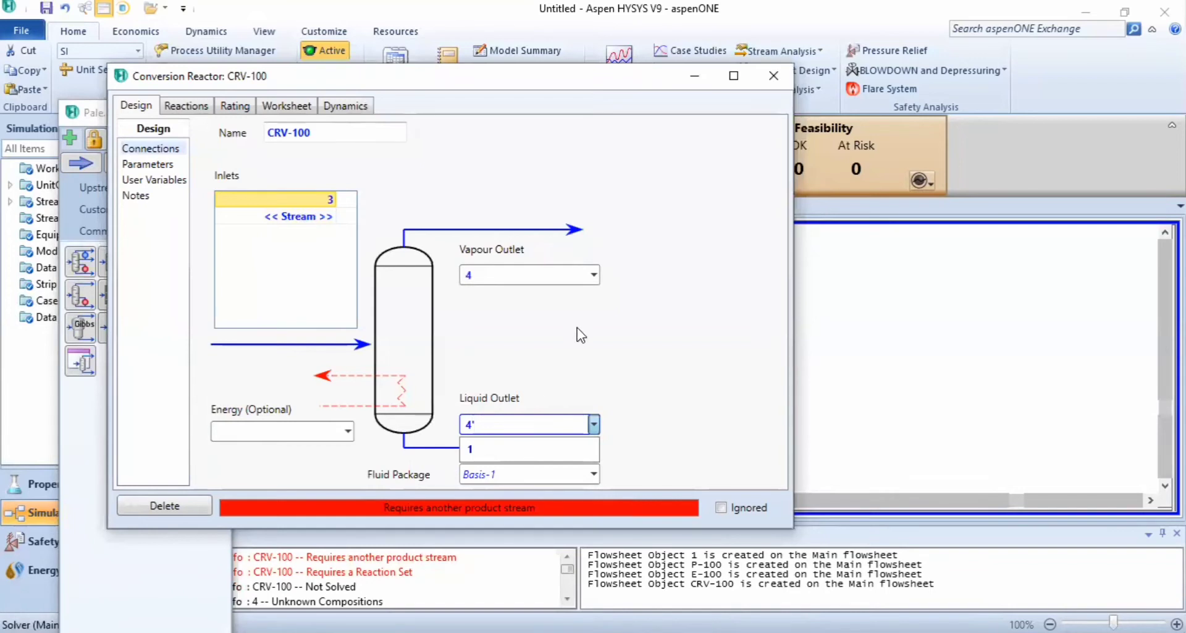
key("Return")
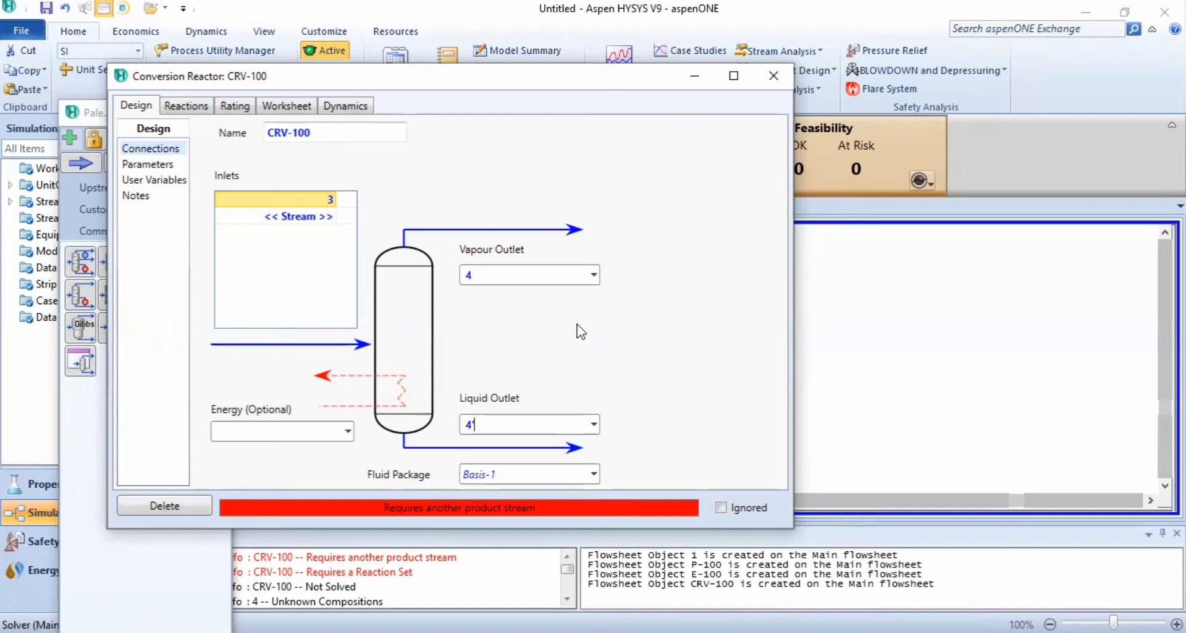
left_click(307, 427)
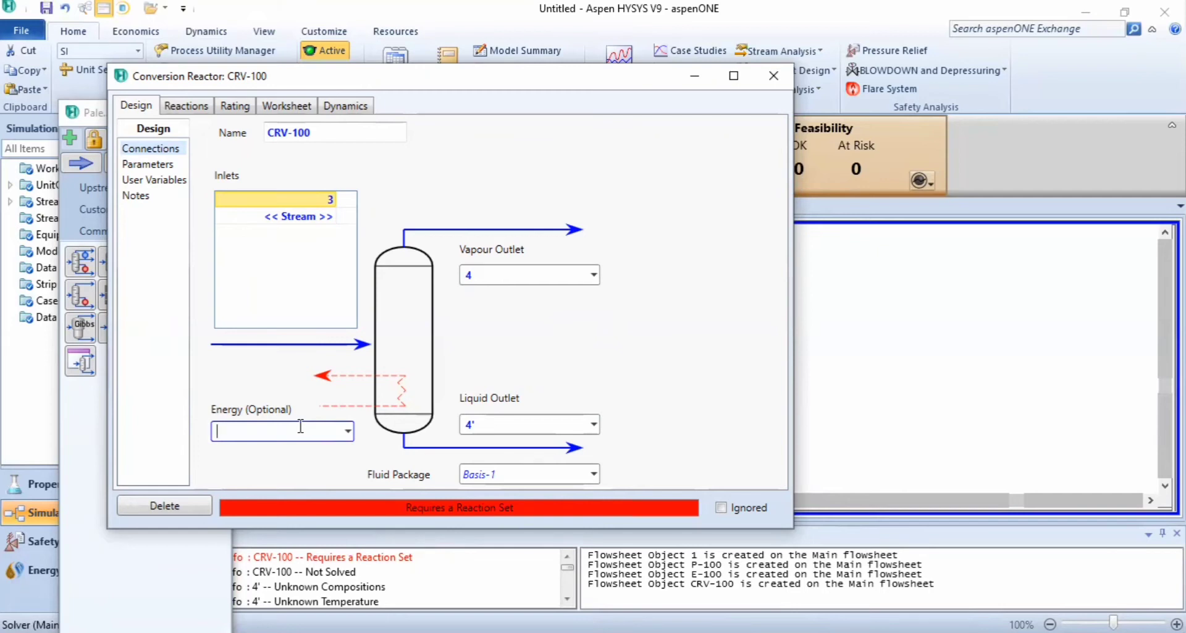
Assign reaction set Set-1 to the conversion reactor and close its window.
left_click(185, 105)
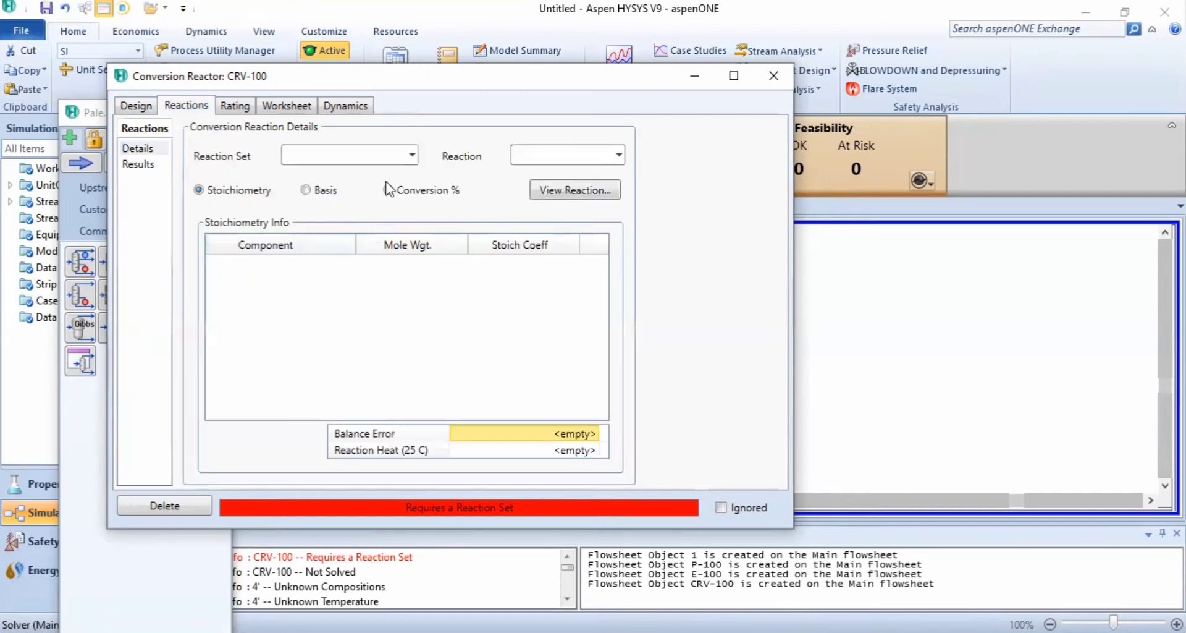
left_click(412, 160)
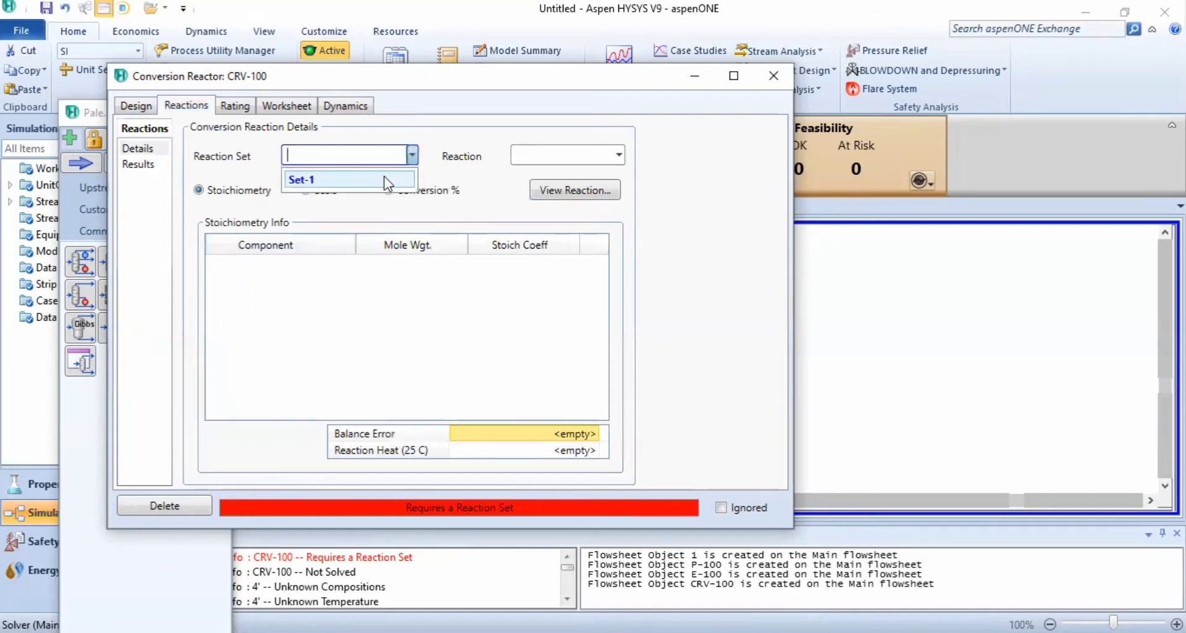
left_click(384, 177)
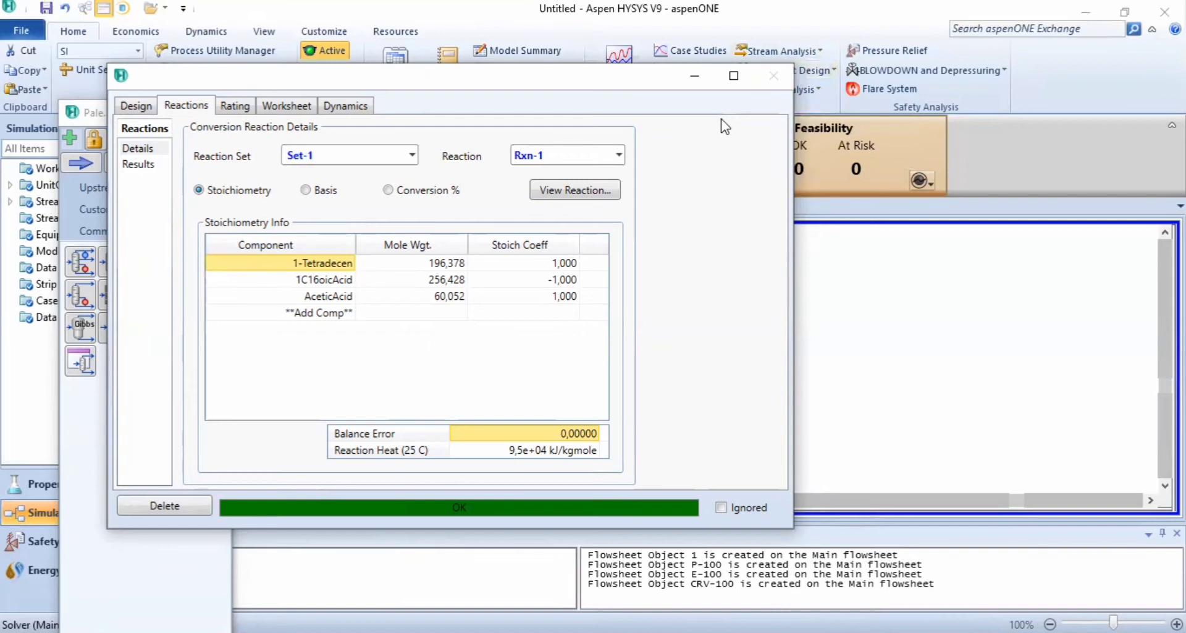
key("Escape")
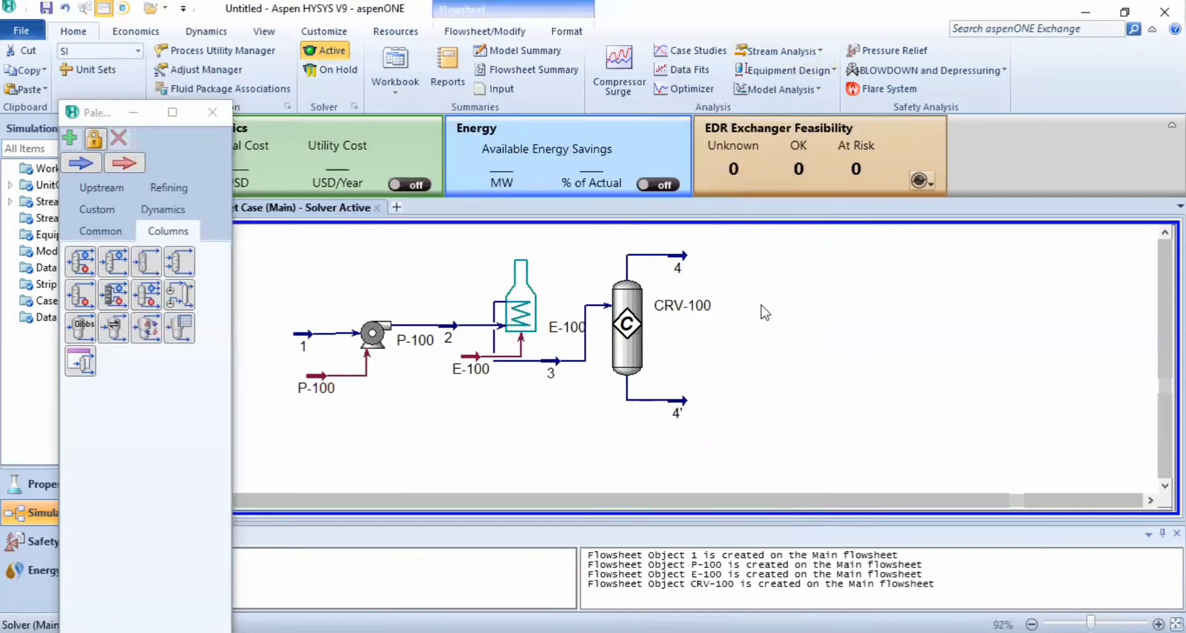
Examine the compositions of the reactor's vapour outlet stream 4 and liquid outlet stream 4'.
left_click(678, 259)
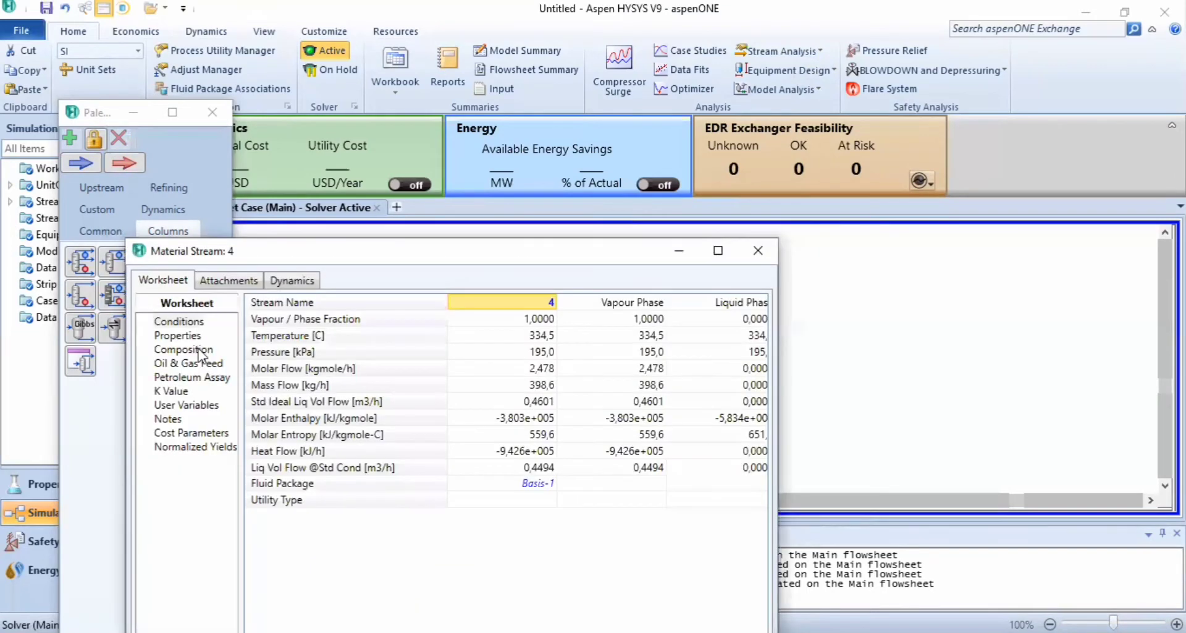
left_click(198, 350)
left_click_drag(354, 252, 360, 86)
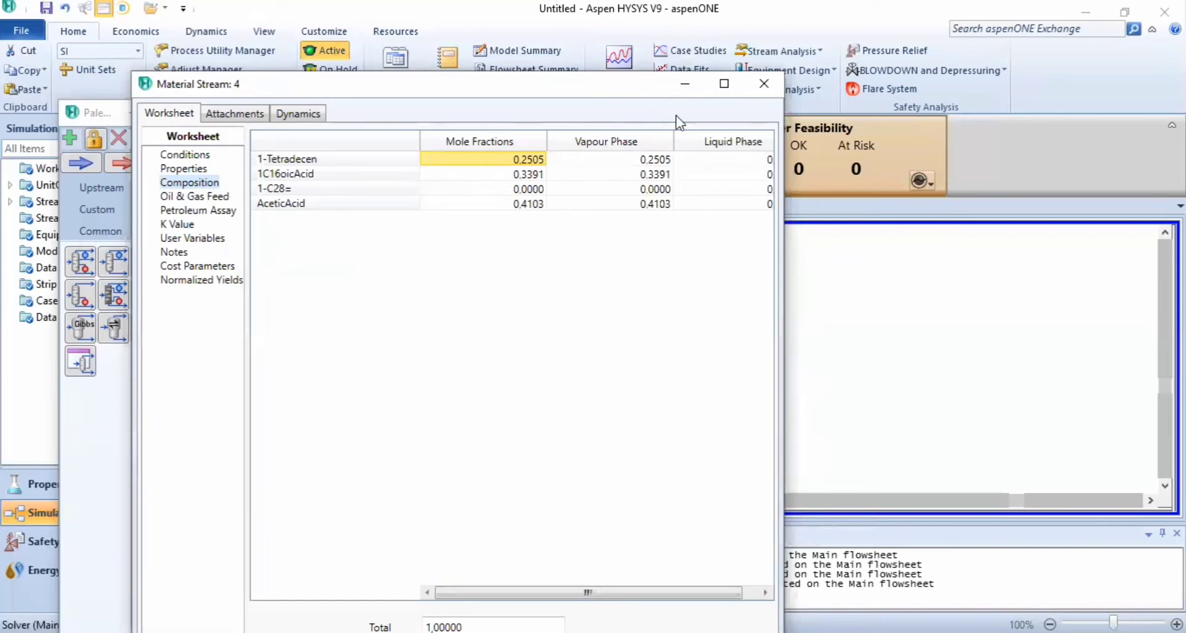
left_click(765, 83)
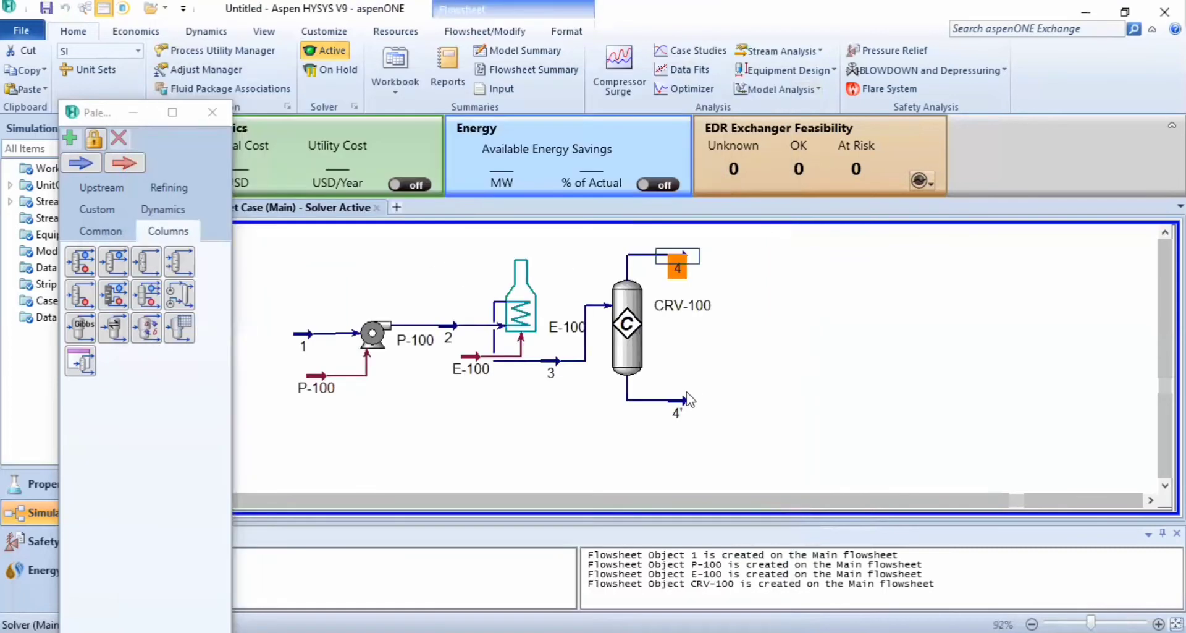
double_click(683, 405)
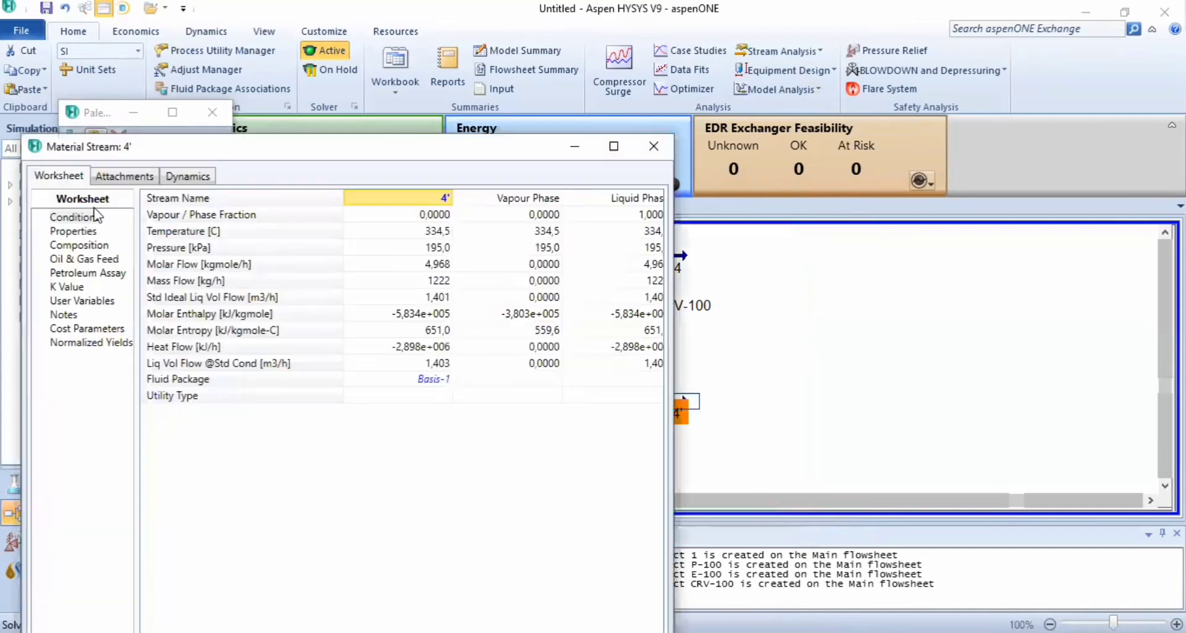
left_click(91, 245)
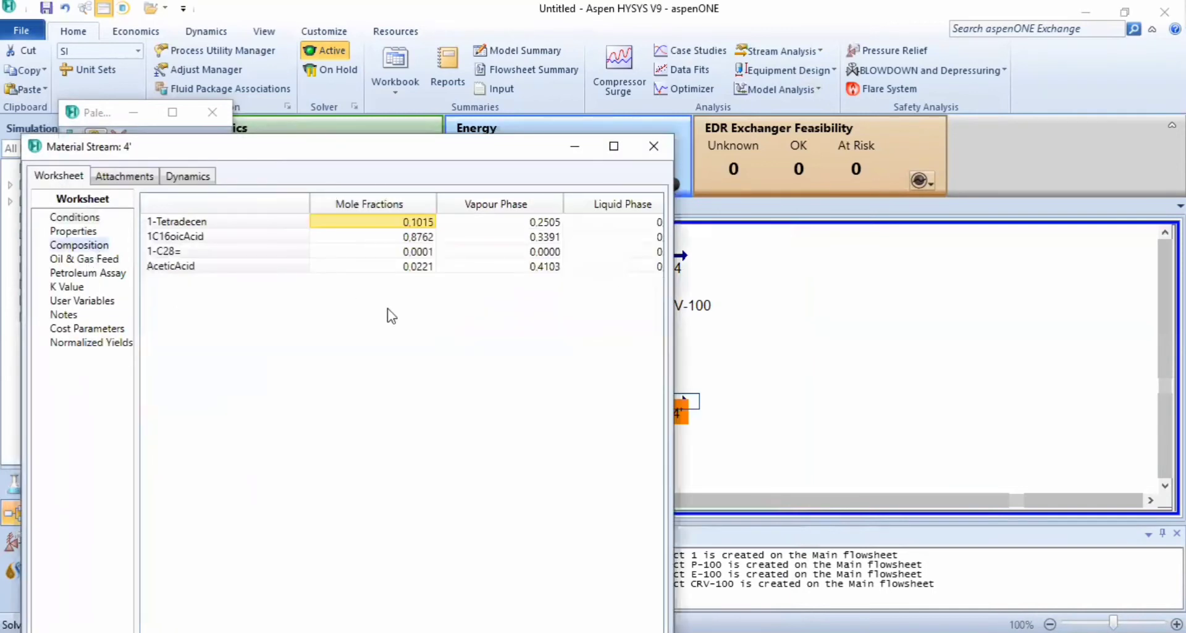
left_click(653, 147)
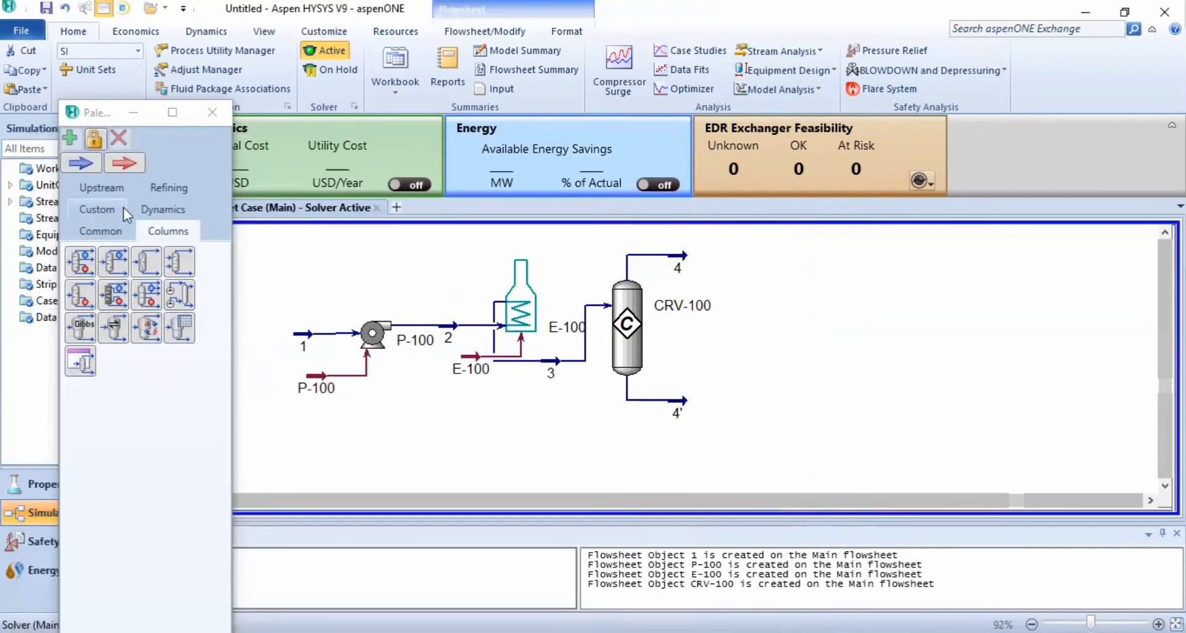
Add a mixer after the conversion reactor with streams 4 and 4' as inlets and stream 5 as its outlet.
left_click(110, 239)
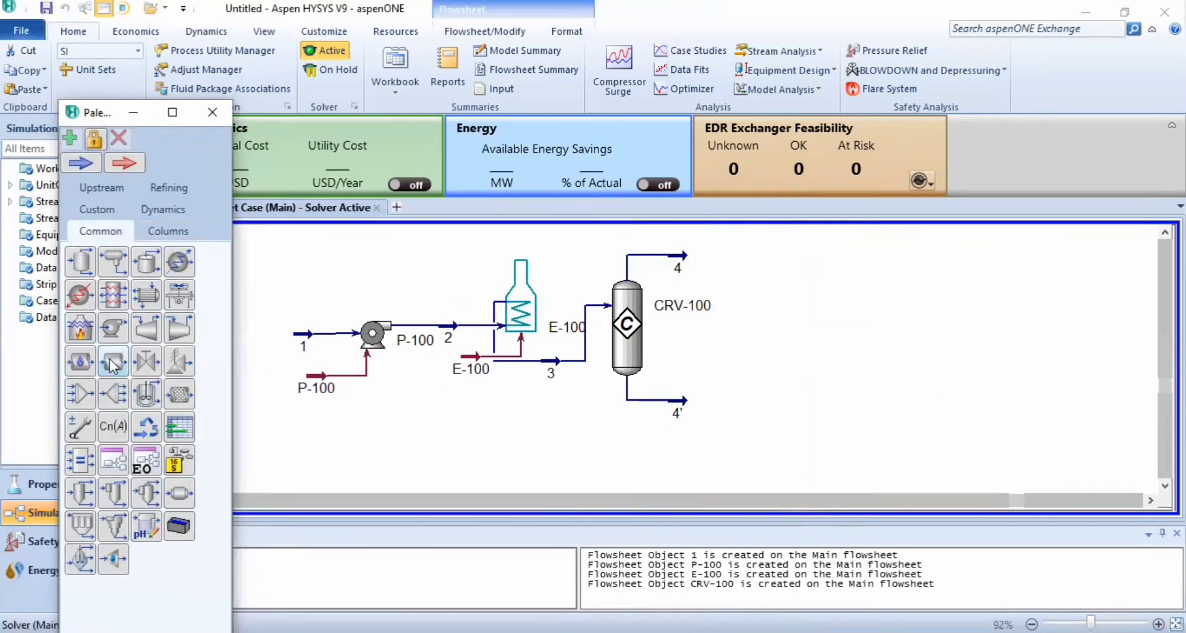
left_click_drag(91, 395, 734, 358)
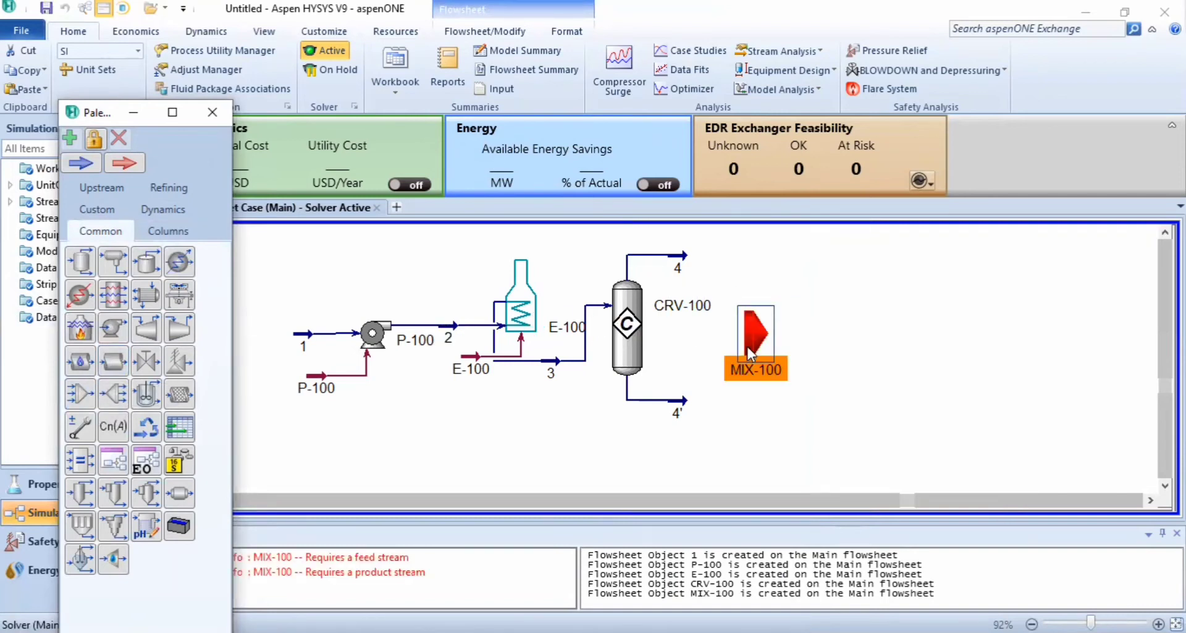
double_click(746, 343)
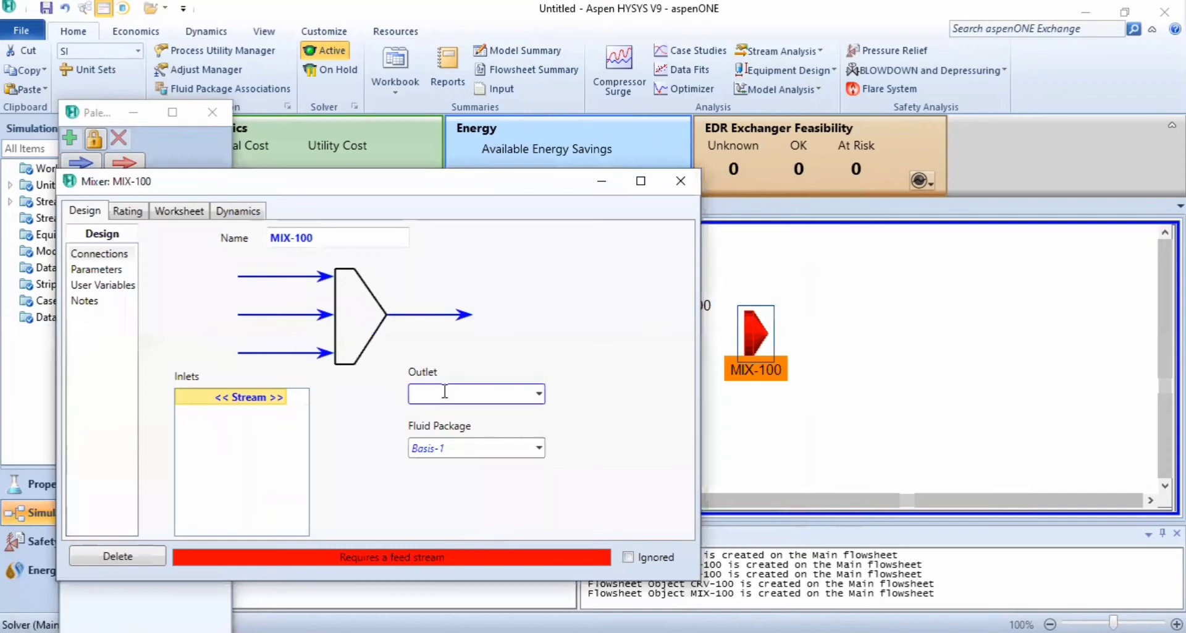
type("5")
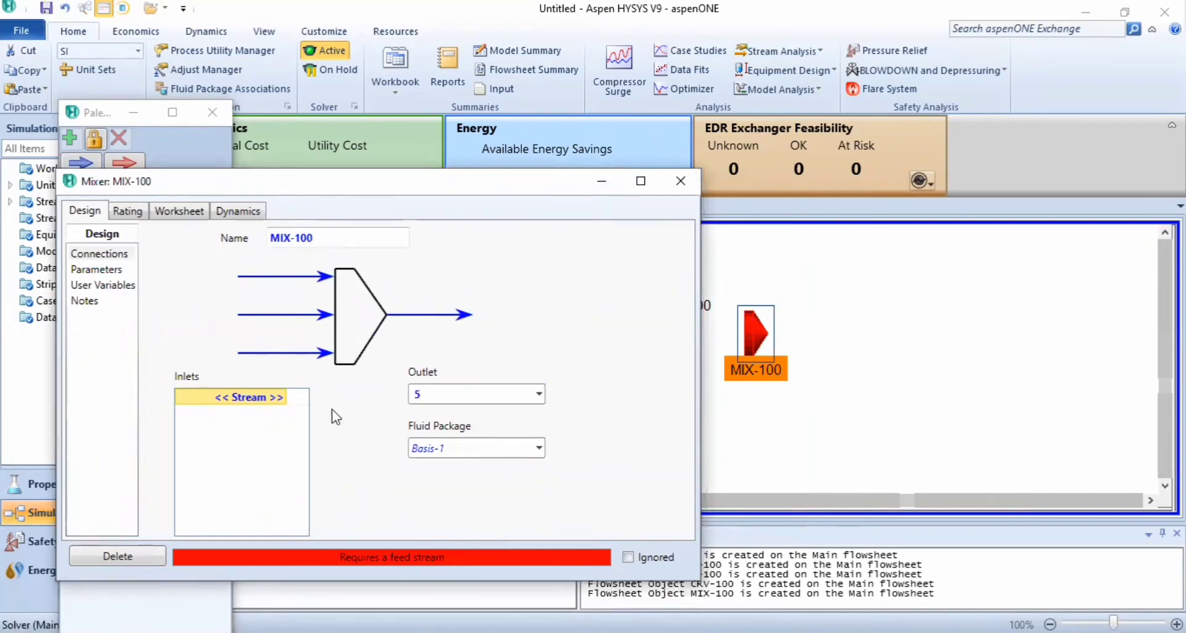
left_click(284, 398)
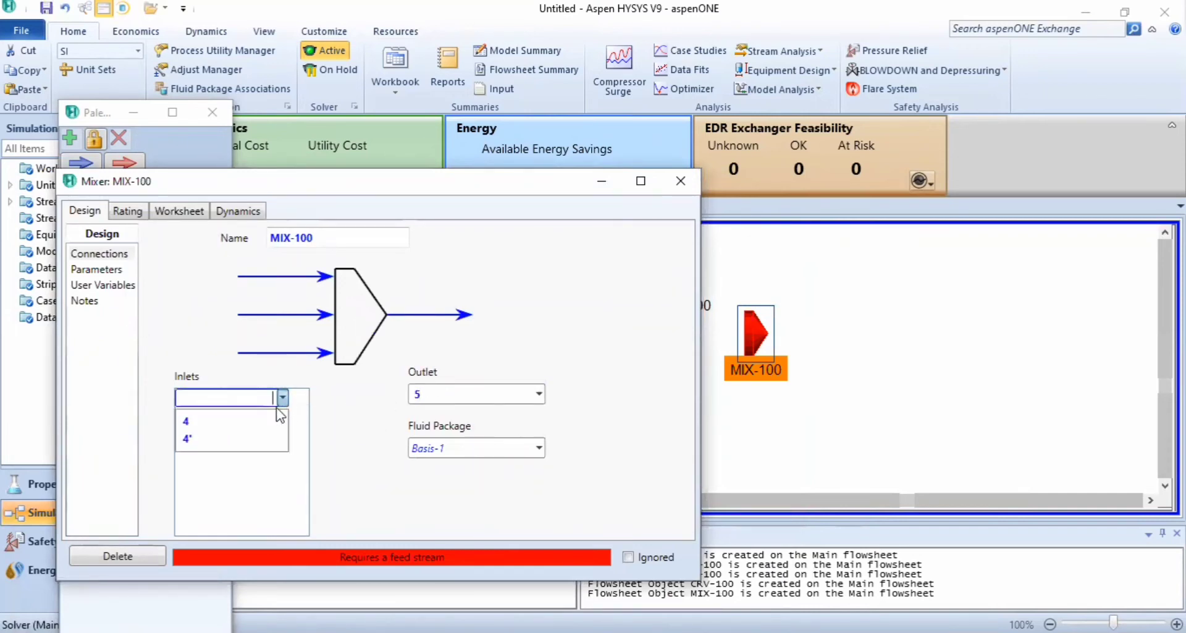
left_click(278, 421)
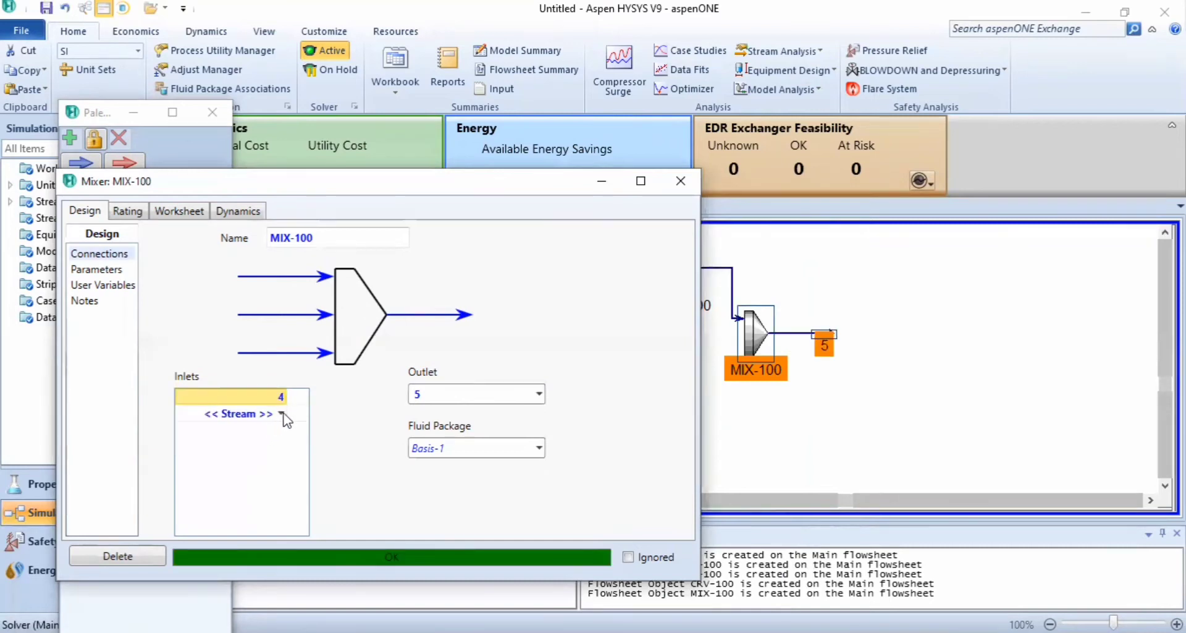
left_click(288, 418)
left_click(265, 436)
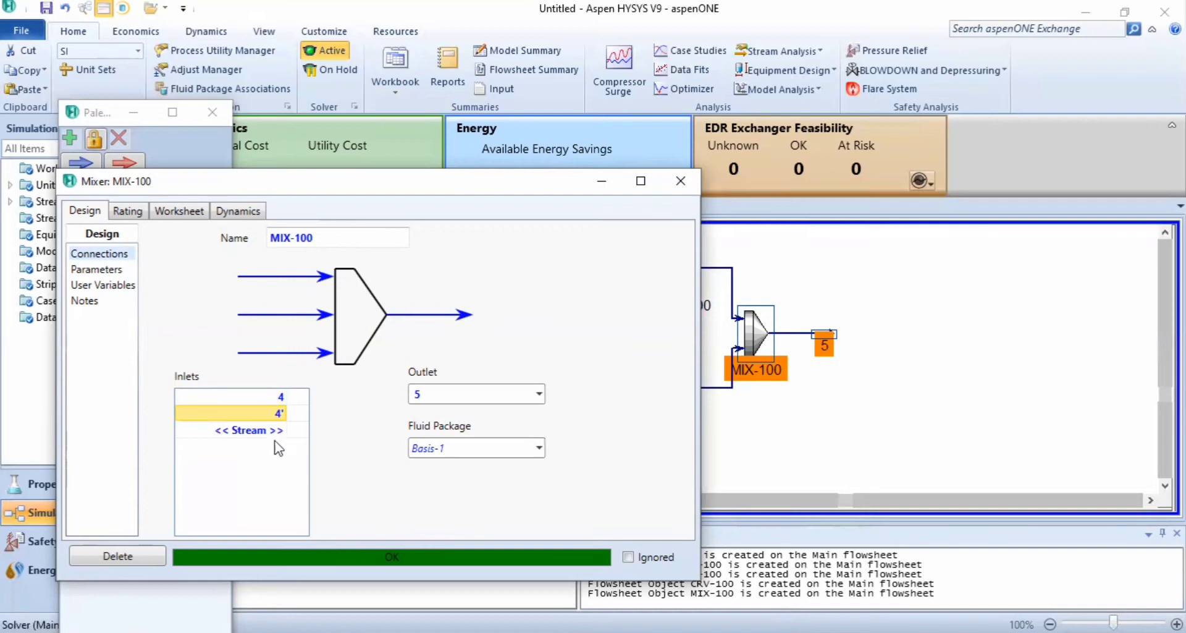
left_click(676, 189)
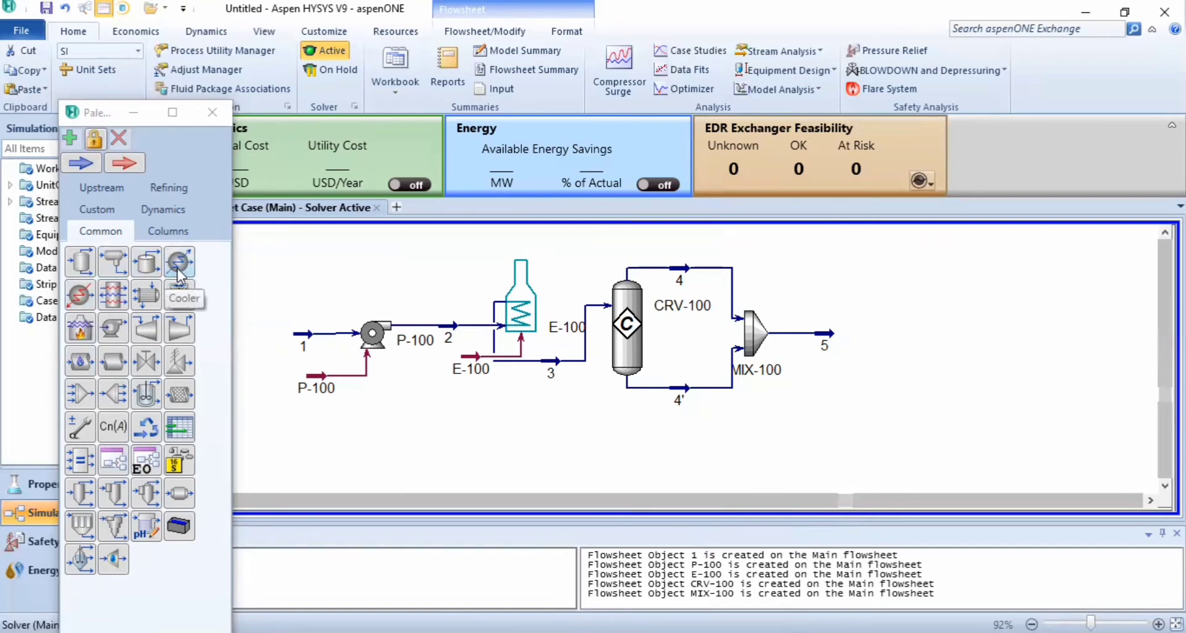
Add a cooler after the mixer with inlet stream 5, outlet stream 6 and energy stream E-101.
left_click_drag(180, 272, 880, 352)
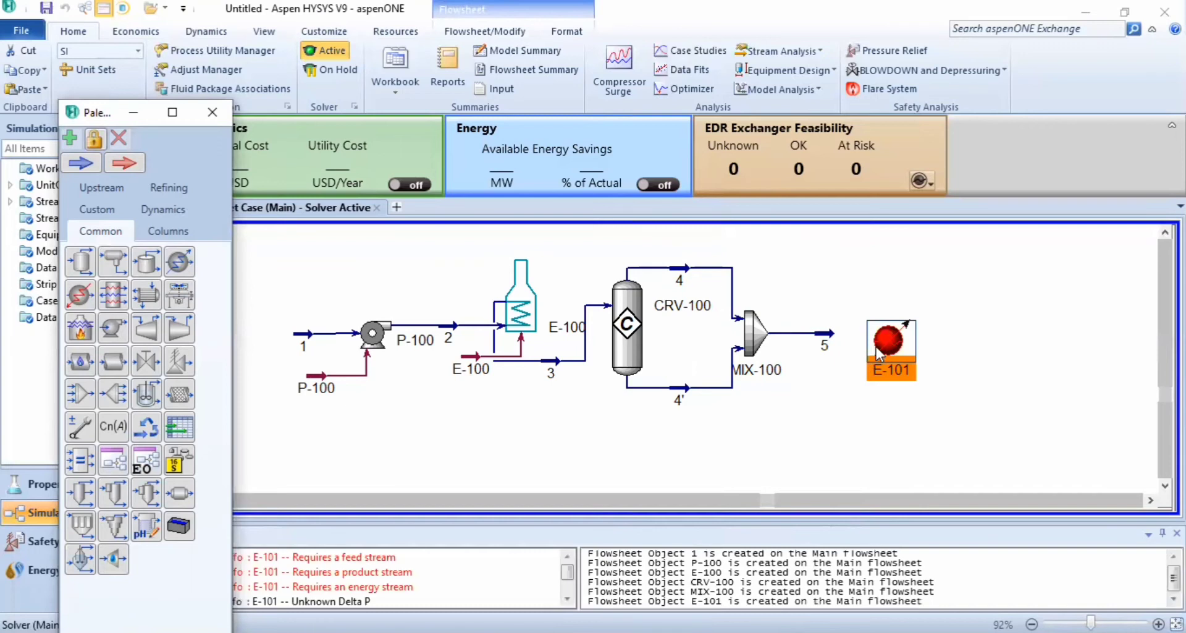
double_click(879, 351)
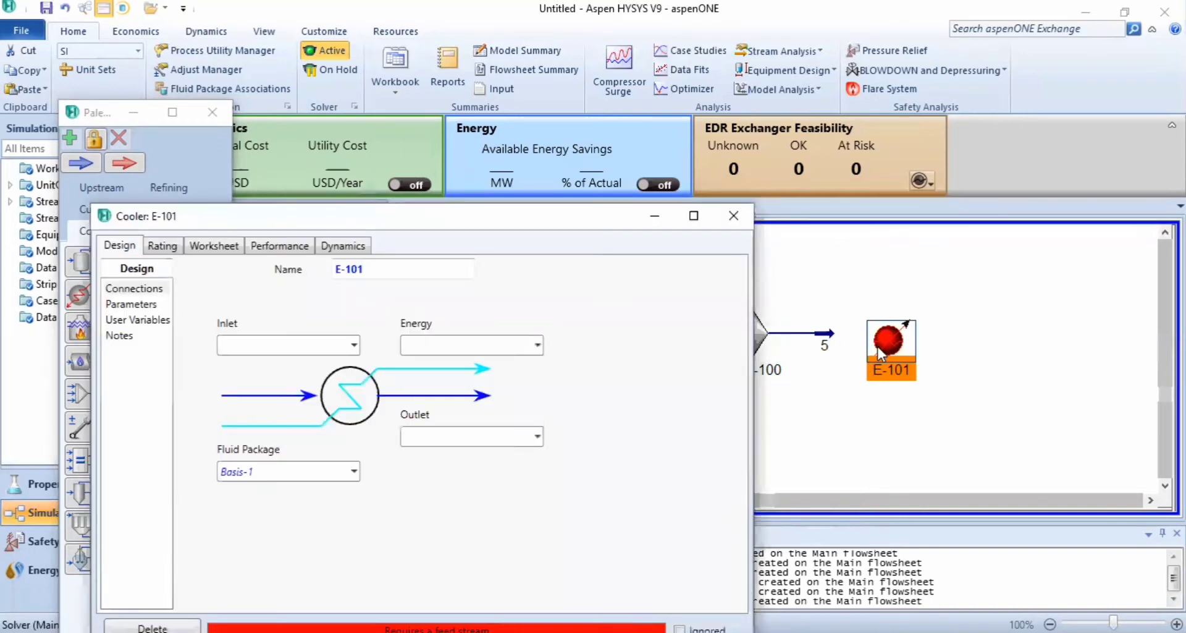
left_click(355, 349)
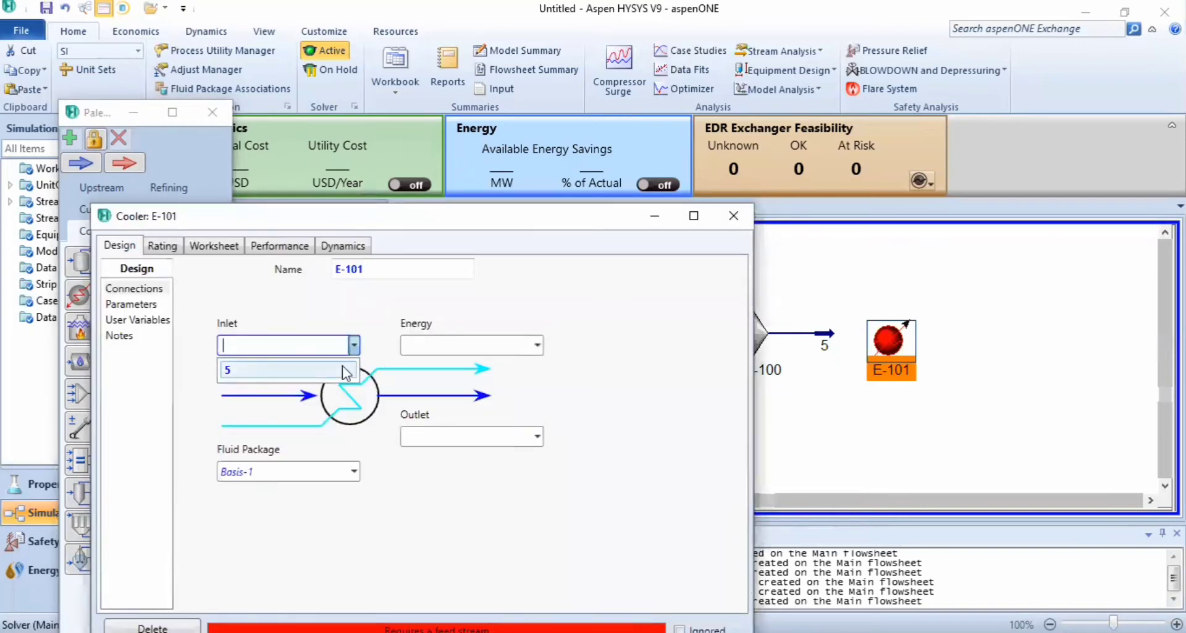
left_click(336, 370)
left_click(433, 435)
type("6")
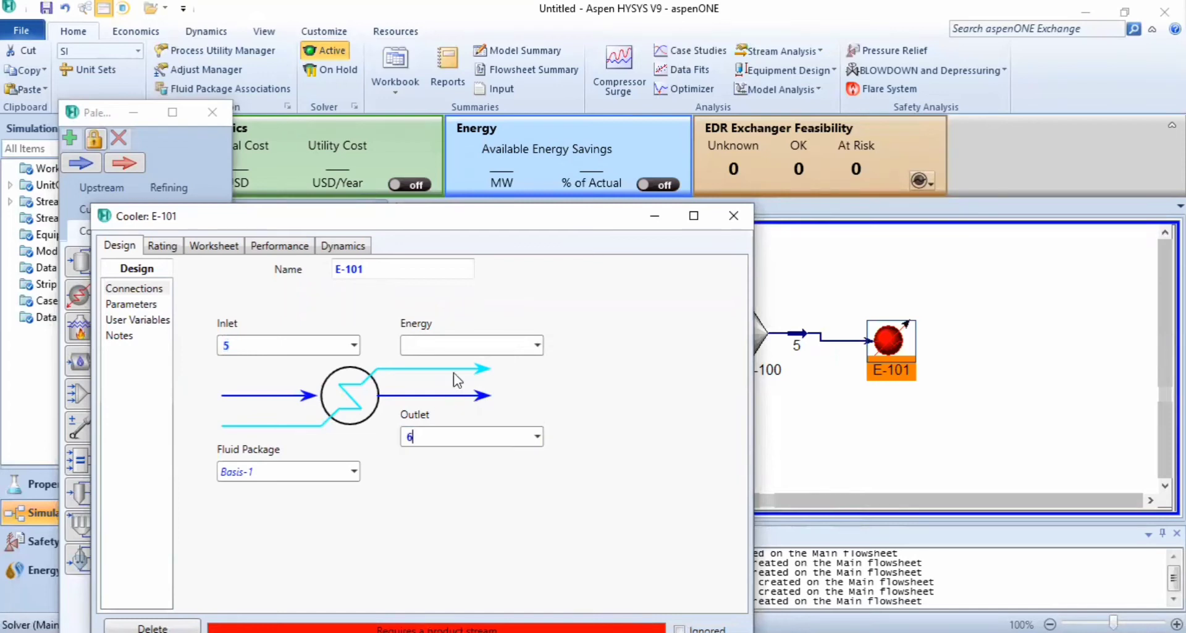
left_click(455, 343)
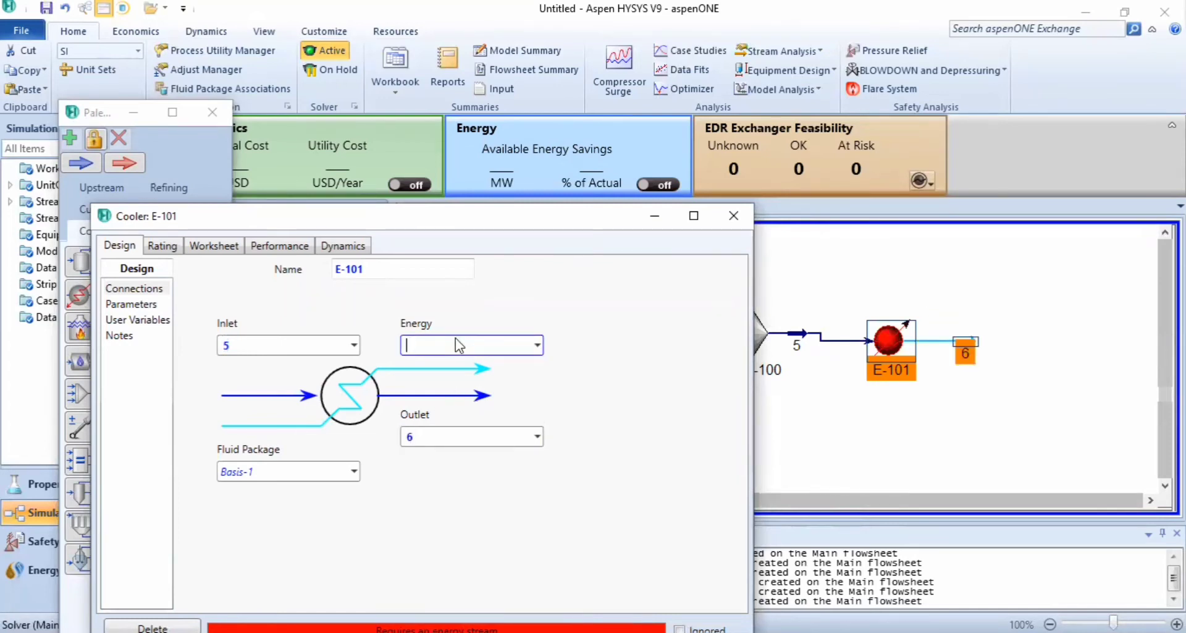
type("E-101")
key("Return")
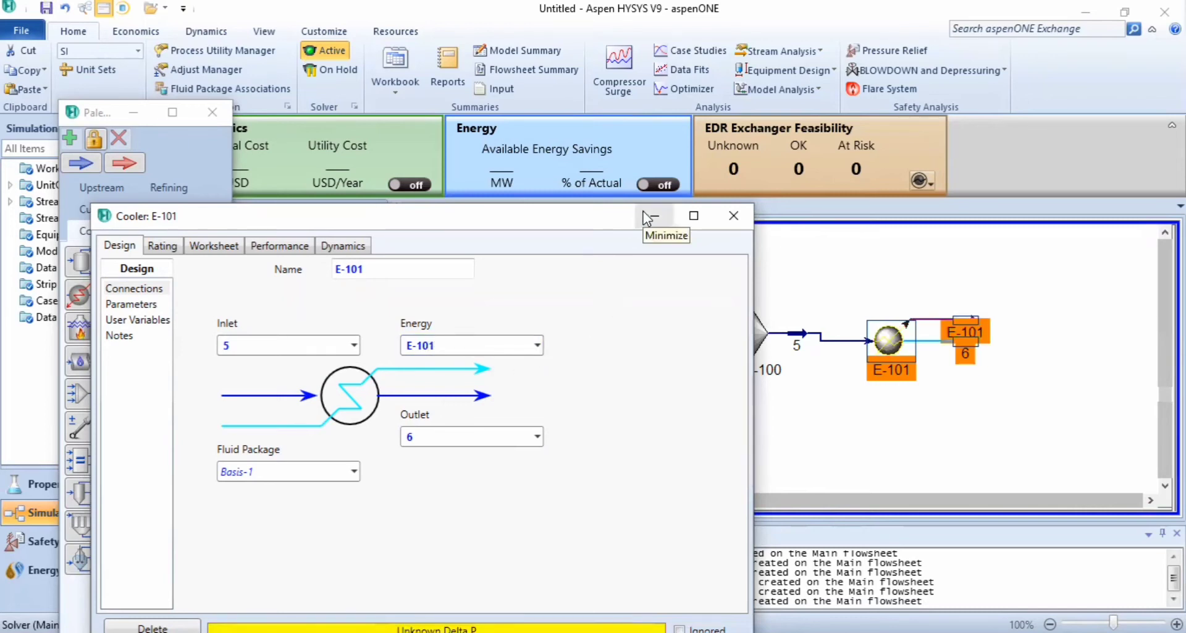
left_click(729, 215)
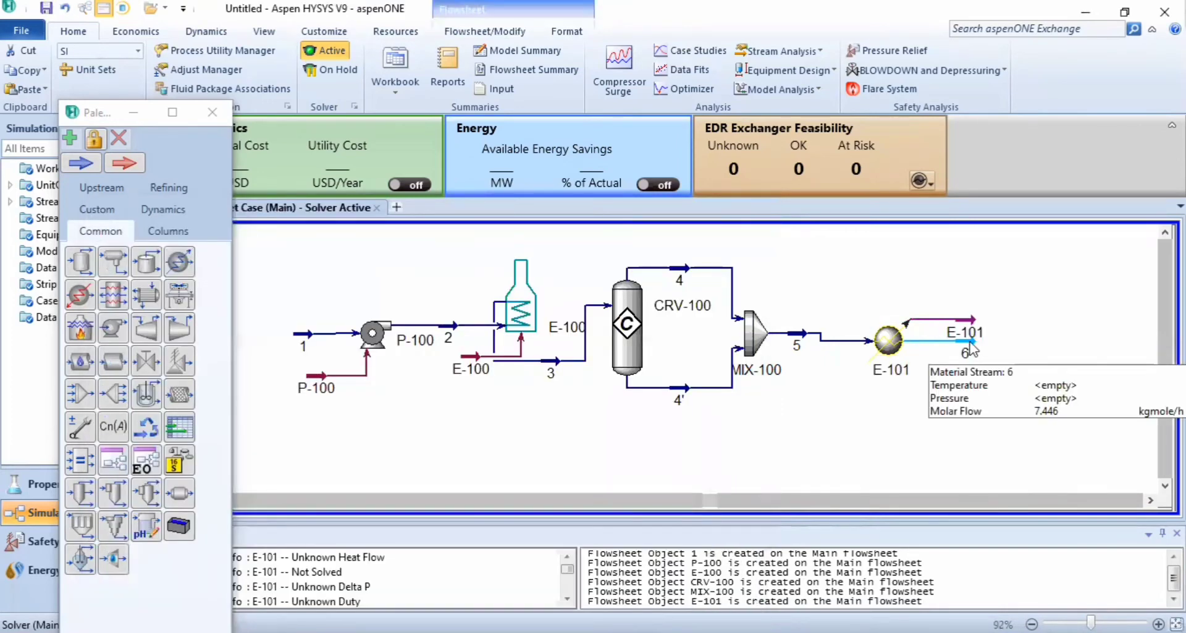
Set the temperature of stream 6 to 180 C and its pressure to 148 kPa.
left_click(971, 347)
double_click(971, 348)
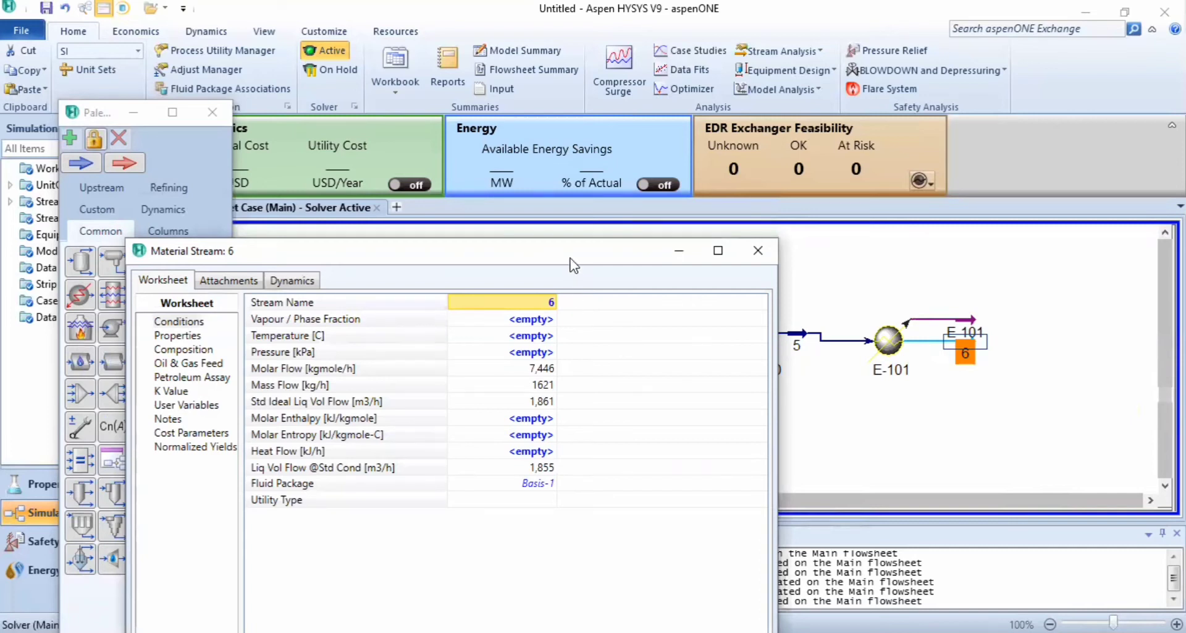
left_click_drag(571, 254, 591, 127)
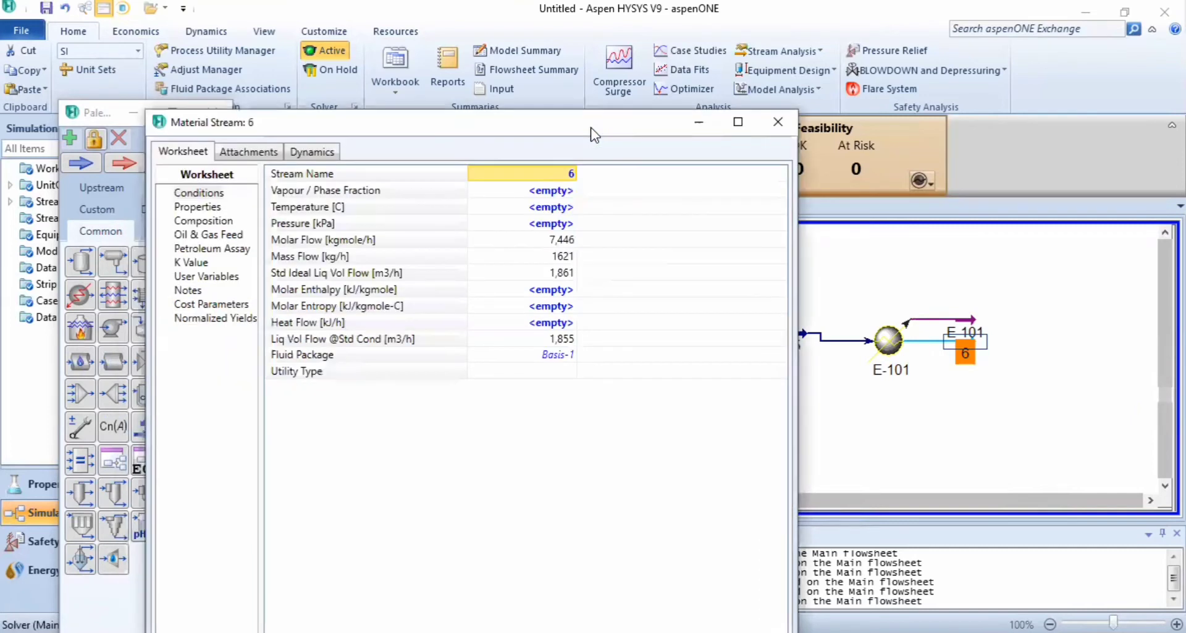
left_click(546, 209)
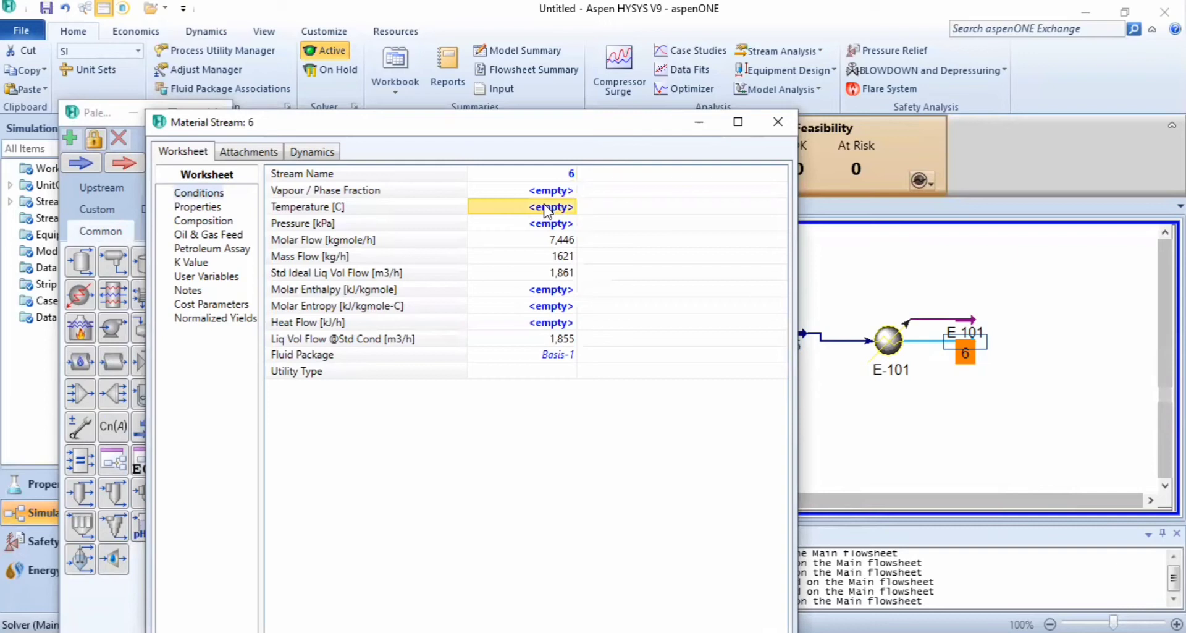
type("180")
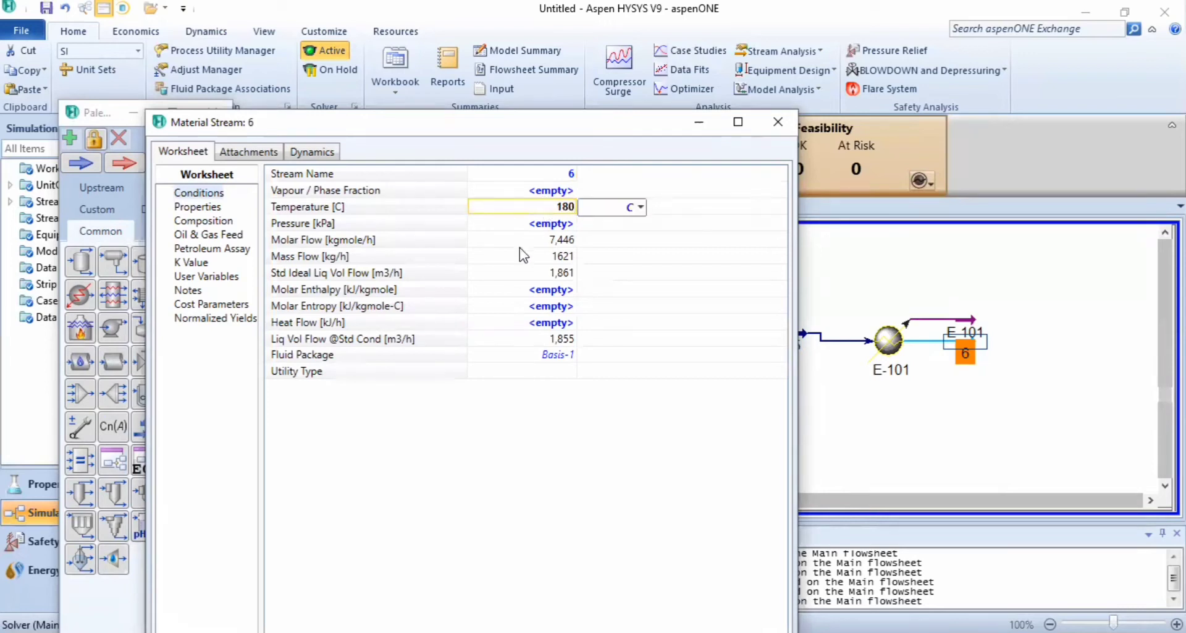
key("Return")
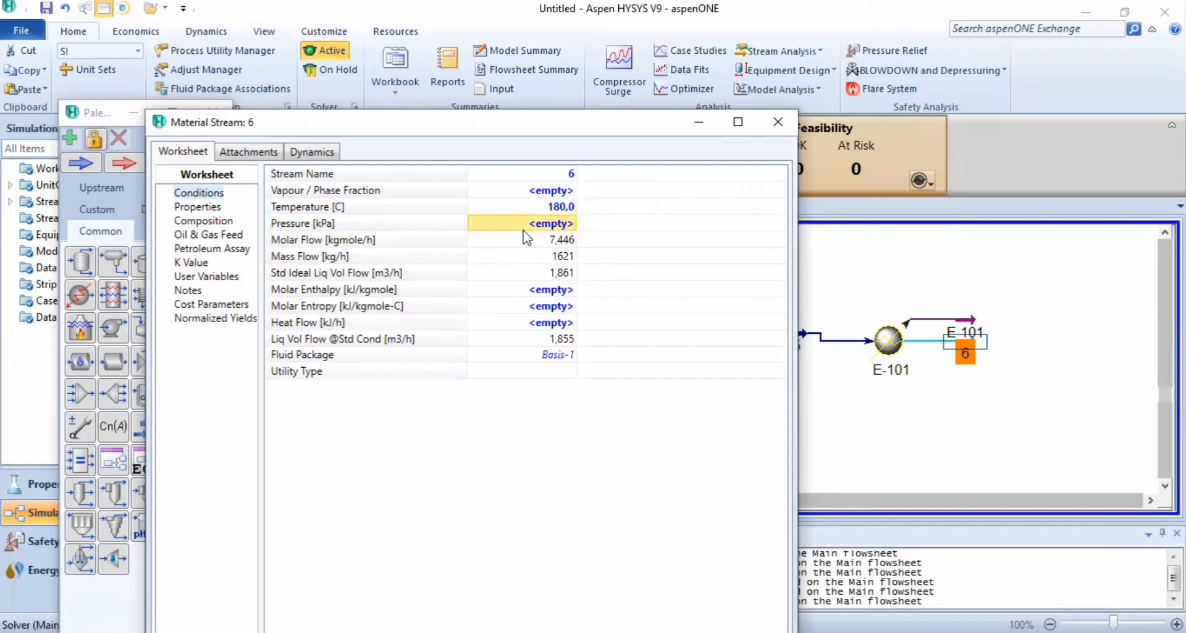
type("148")
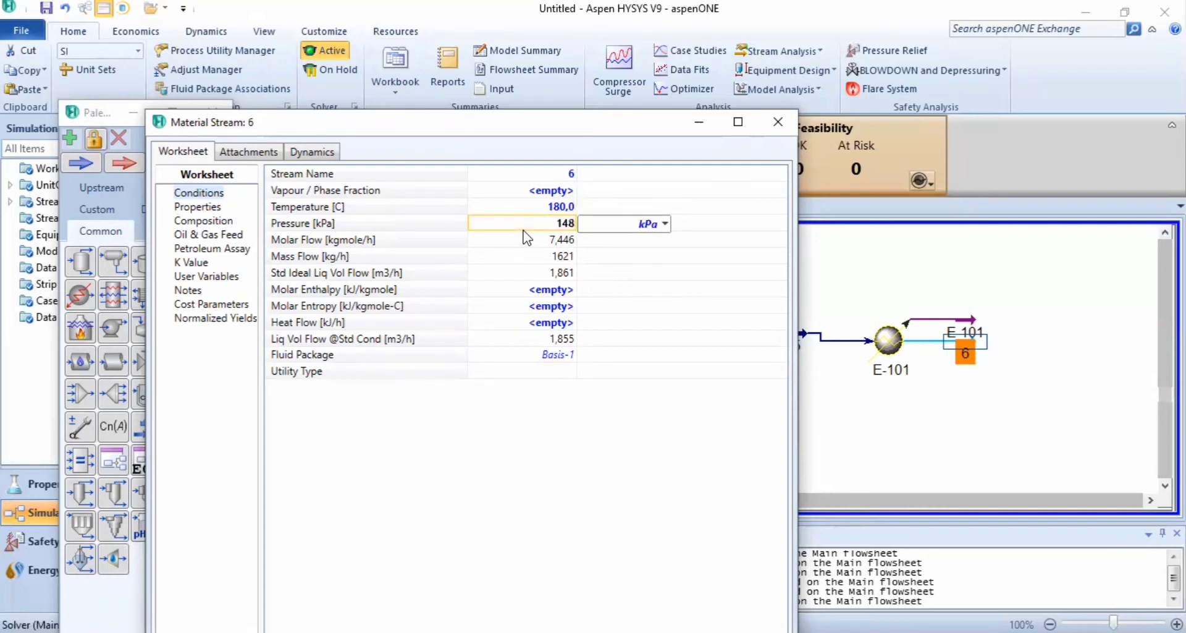
left_click(480, 484)
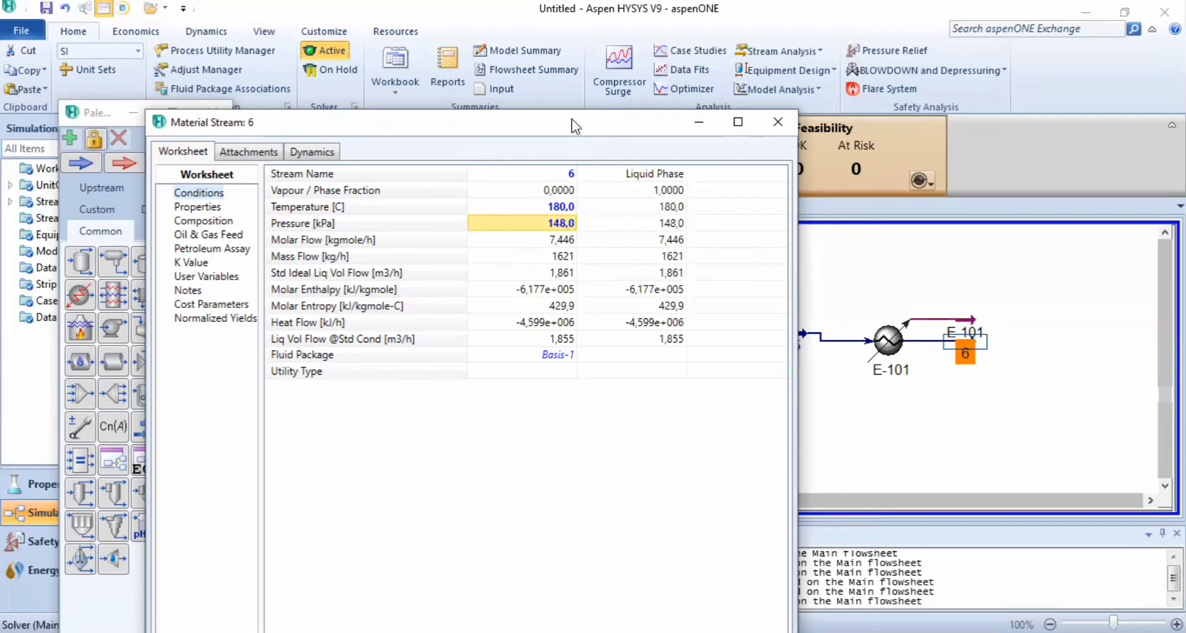
left_click_drag(574, 125, 565, 40)
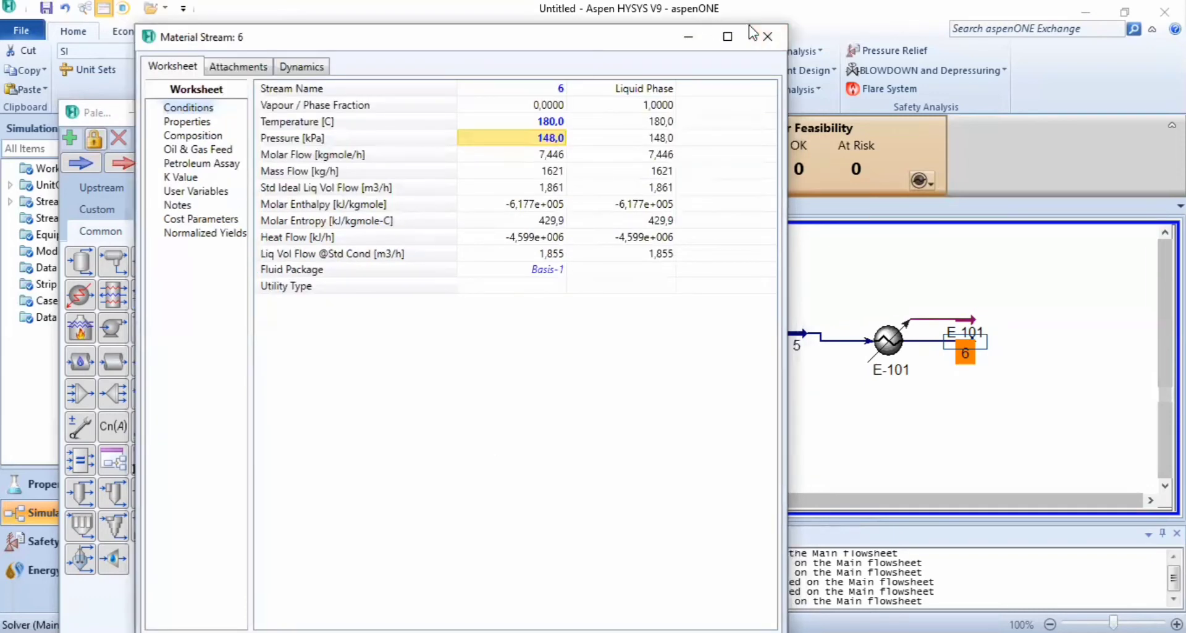
left_click_drag(752, 32, 685, 143)
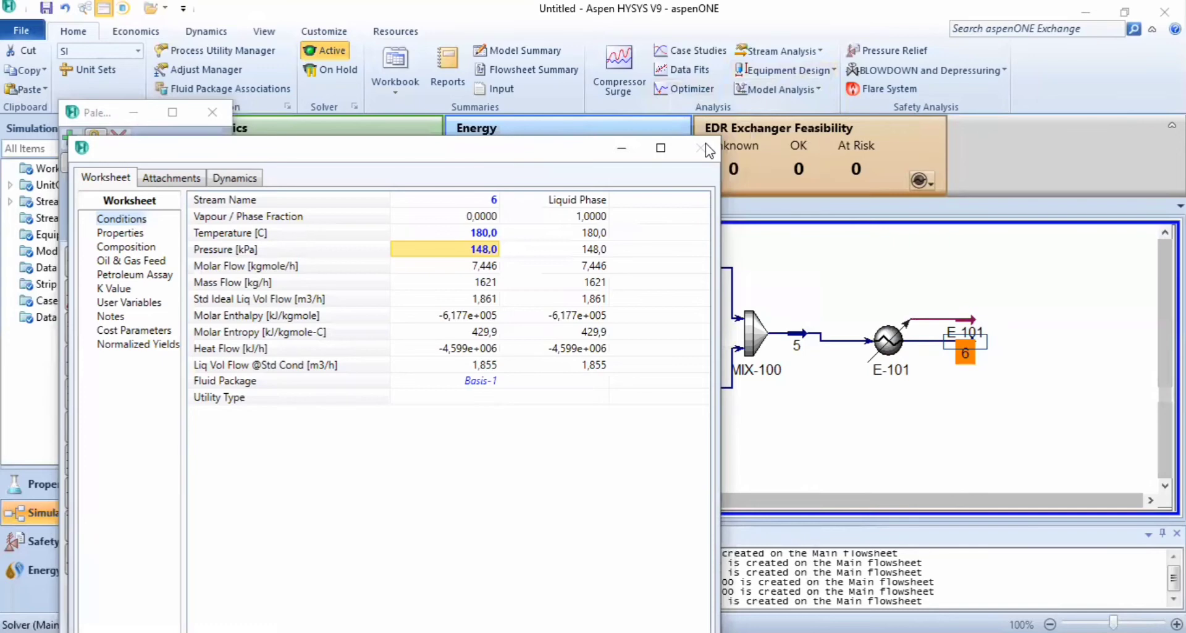
left_click(704, 149)
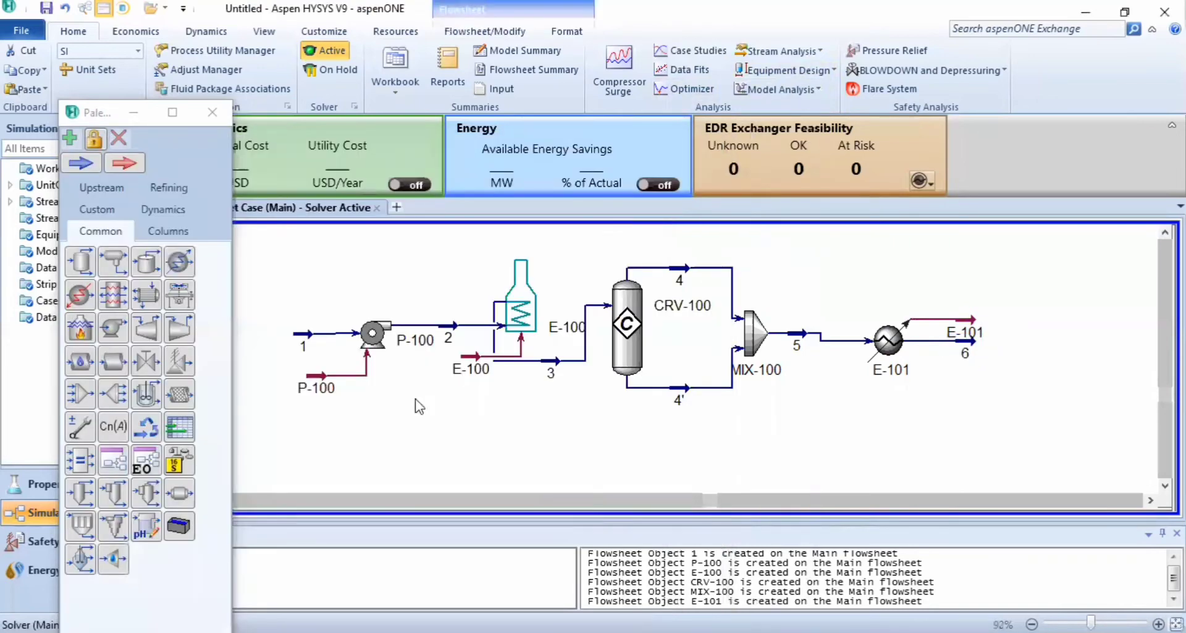
Place a component splitter on the flowsheet beside the cooler's outlet stream 6 and open its connections.
left_click(150, 236)
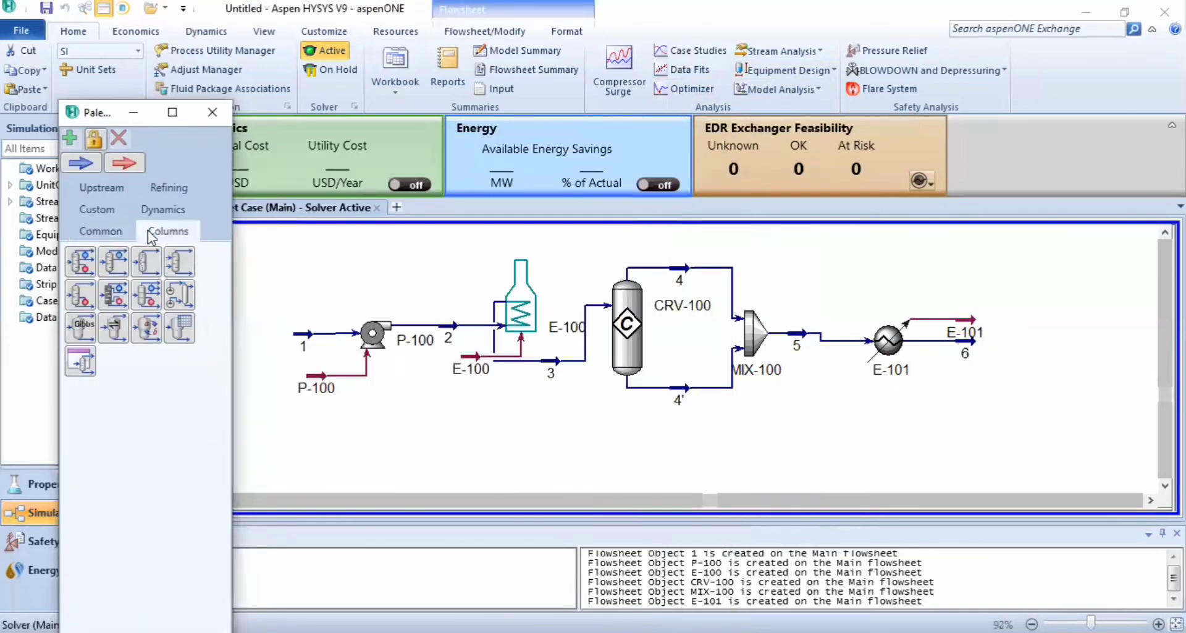
left_click(146, 261)
left_click(1032, 347)
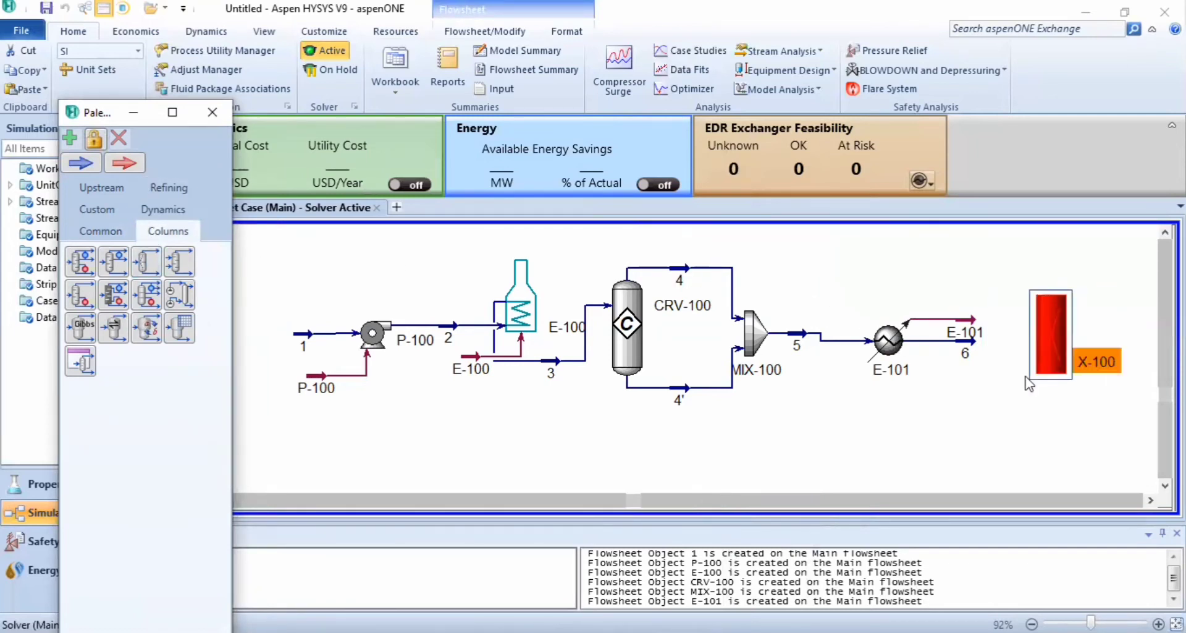
left_click_drag(1036, 344, 1021, 343)
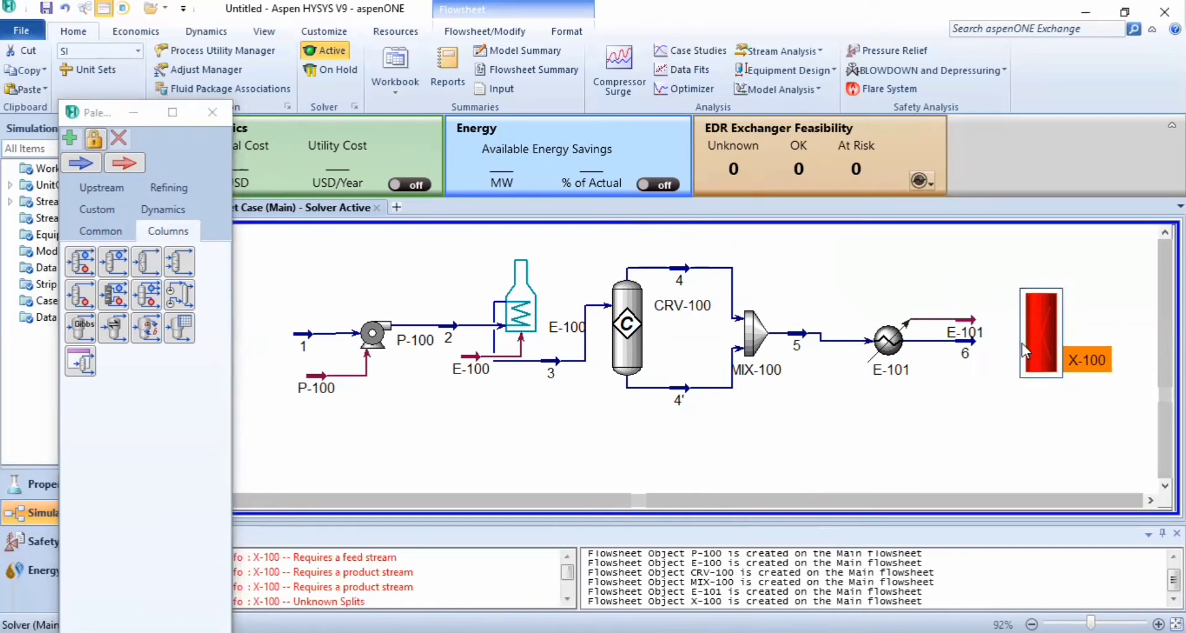
double_click(1054, 352)
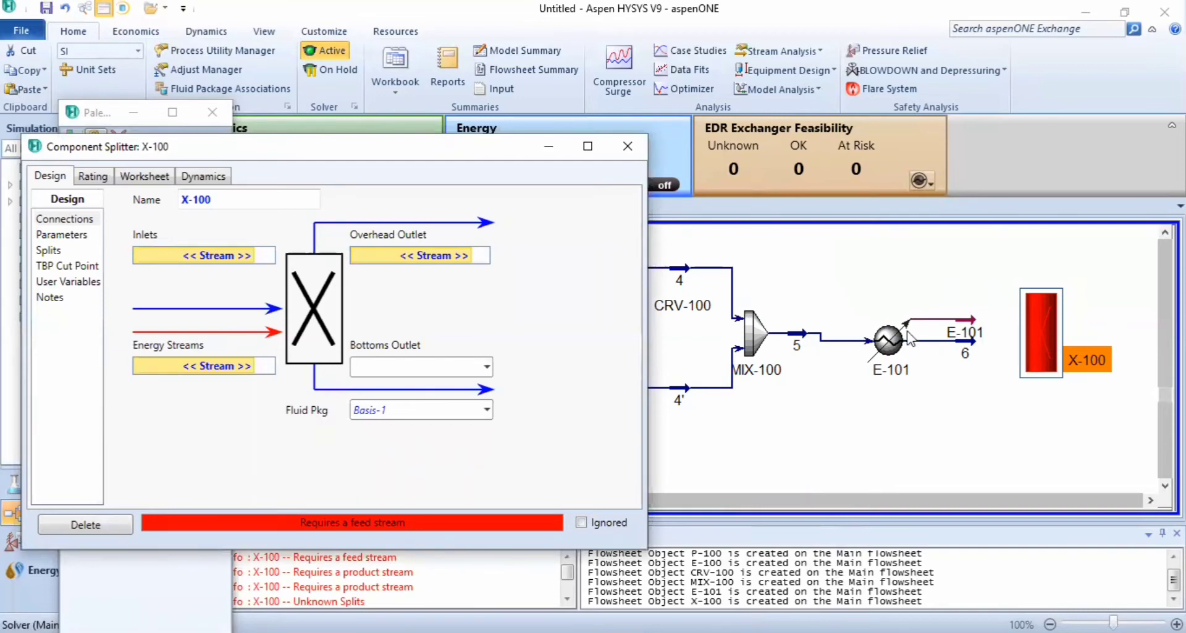
Connect stream 6 as the component splitter's inlet and add an energy stream named Energy.
left_click(248, 256)
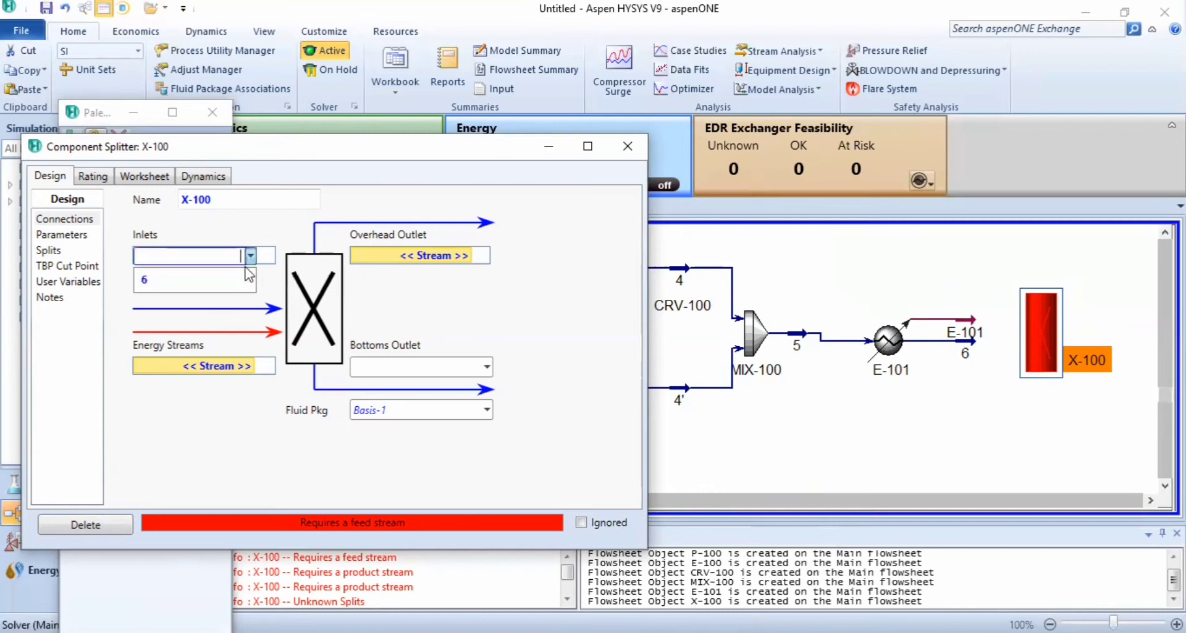
left_click(245, 290)
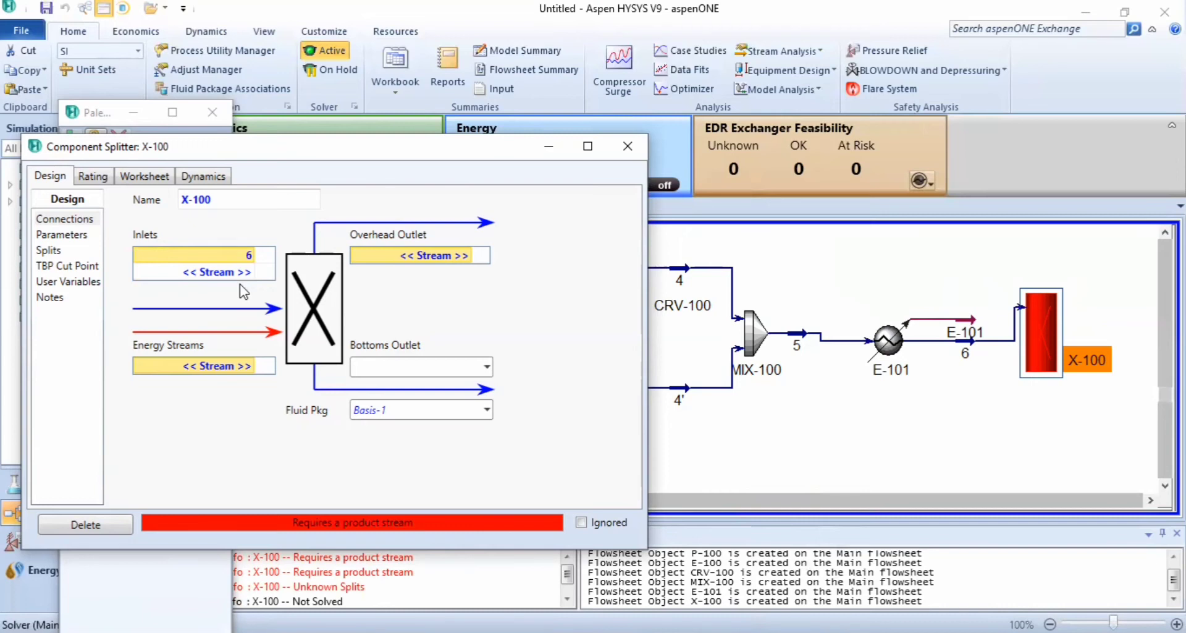
left_click(235, 367)
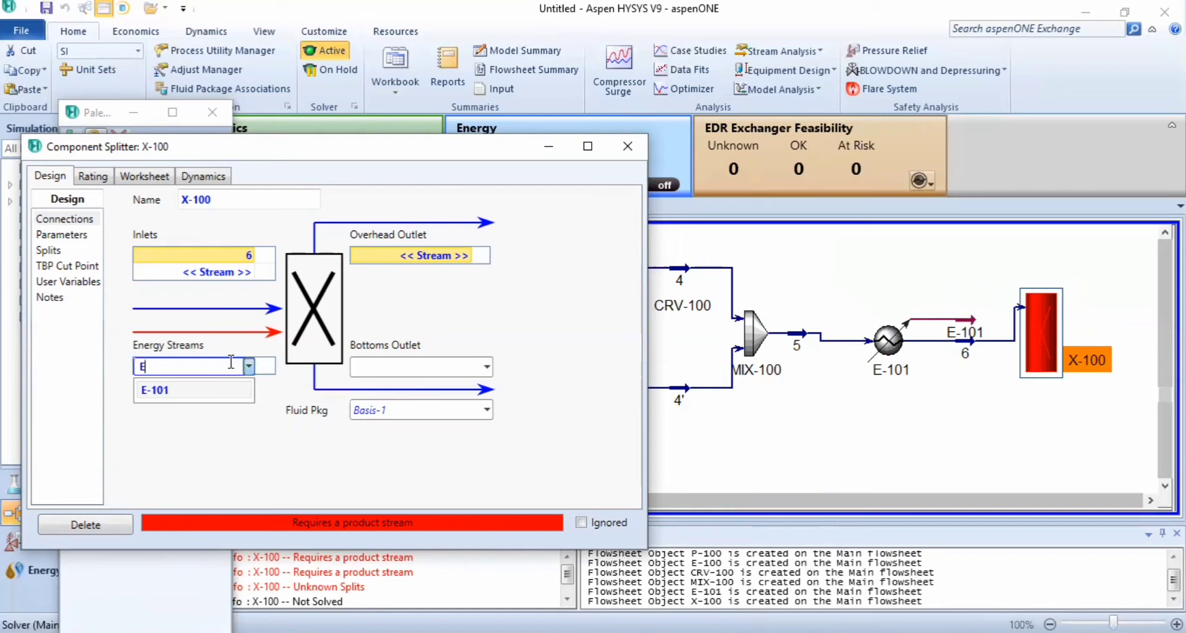
type("Energ")
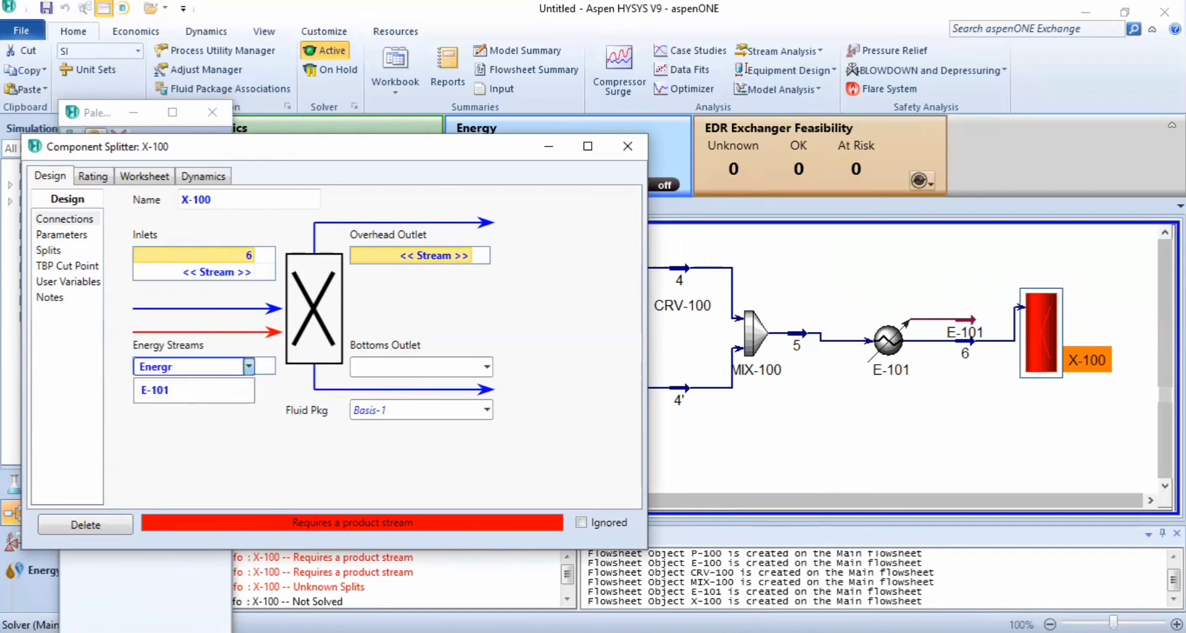
type("y")
left_click(394, 365)
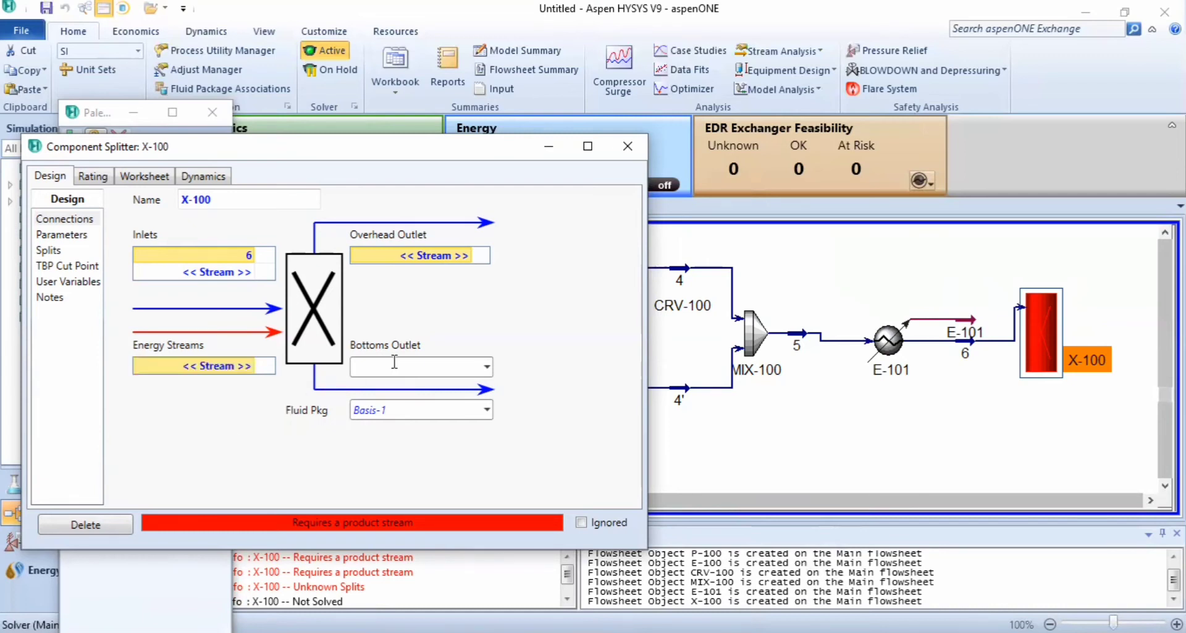
Add stream 7 as the splitter's overhead outlet and stream 8 as its bottoms outlet.
left_click(383, 253)
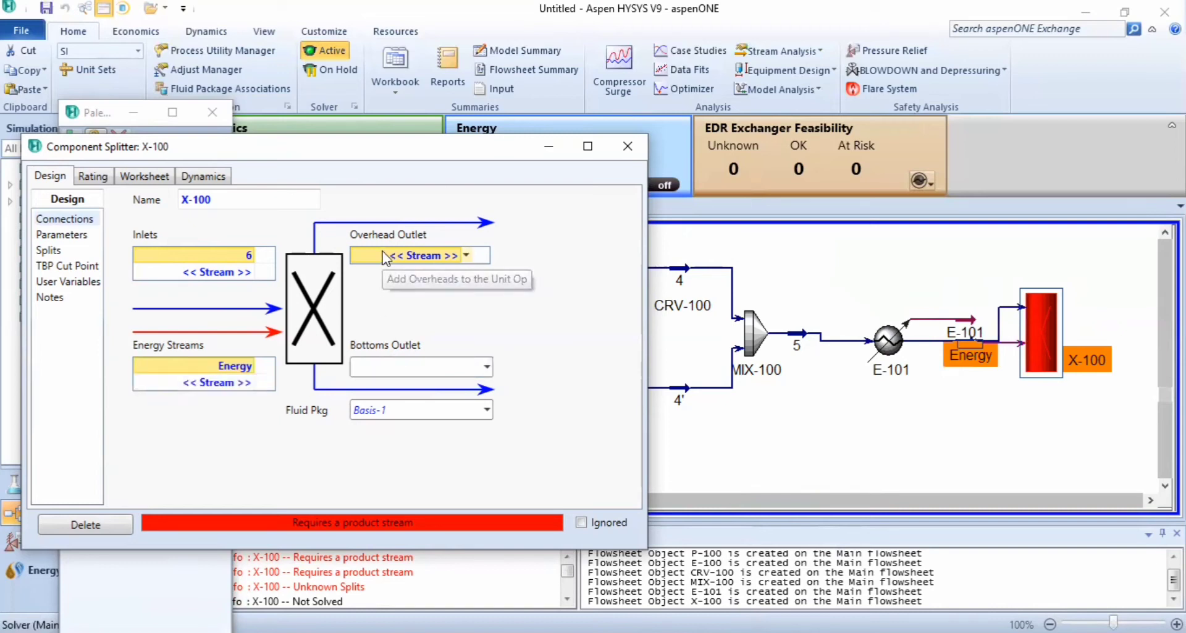
type("7")
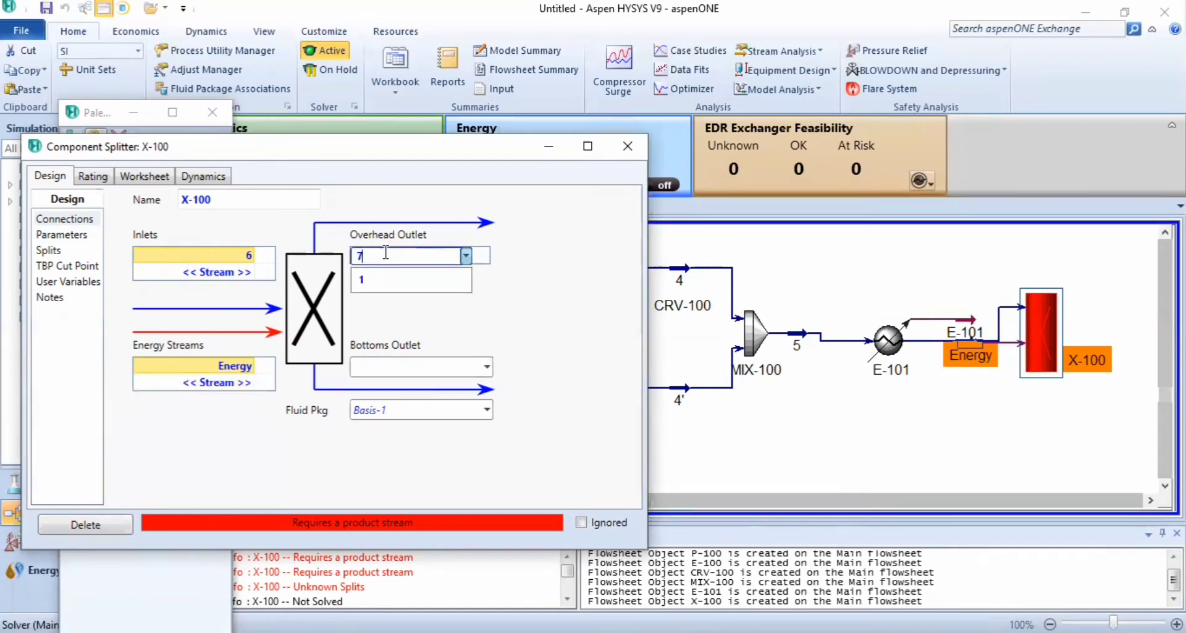
left_click(553, 340)
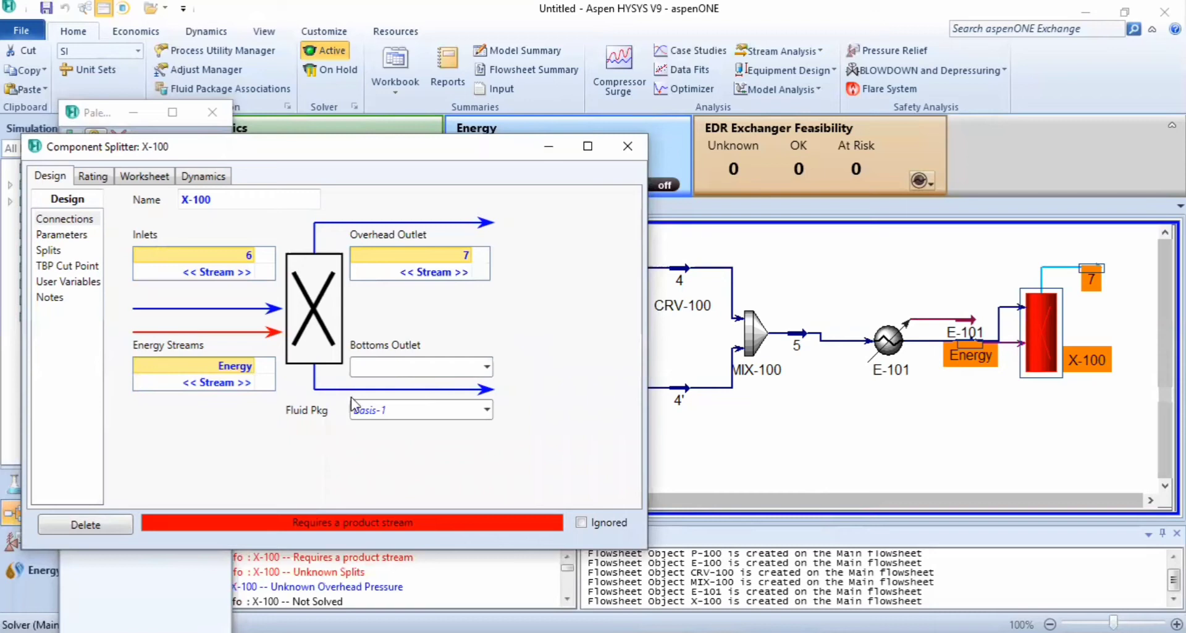
left_click(368, 367)
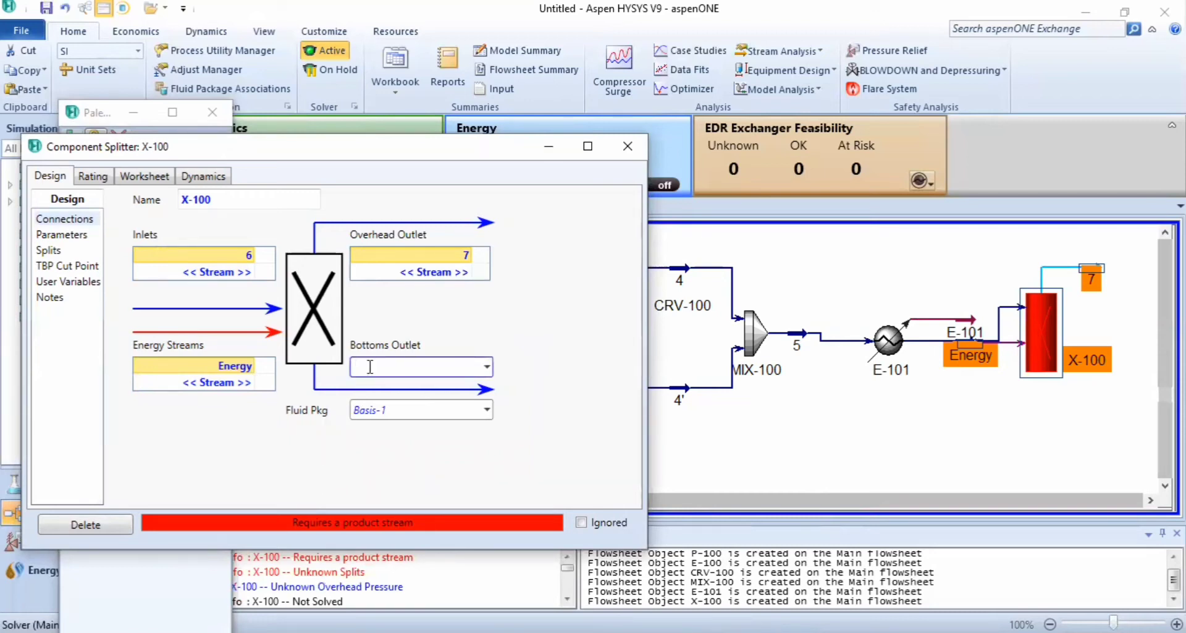
type("8")
key("Return")
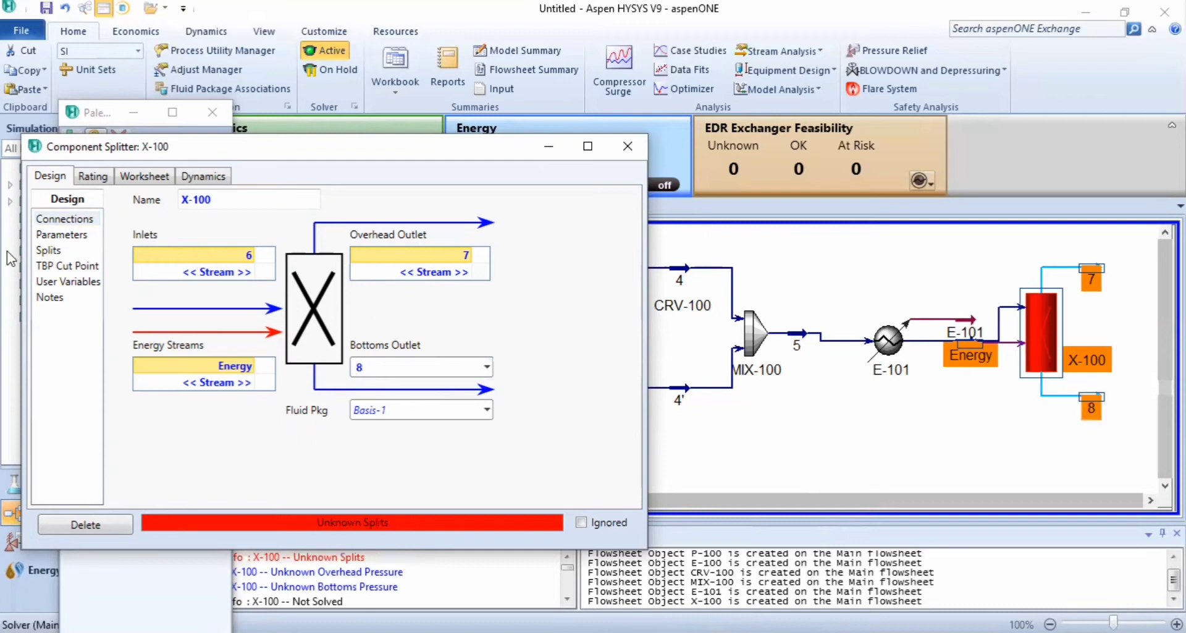
Set the temperature of both splitter outlet streams, 7 and 8, to 175 C in the splitter's parameters.
left_click(42, 236)
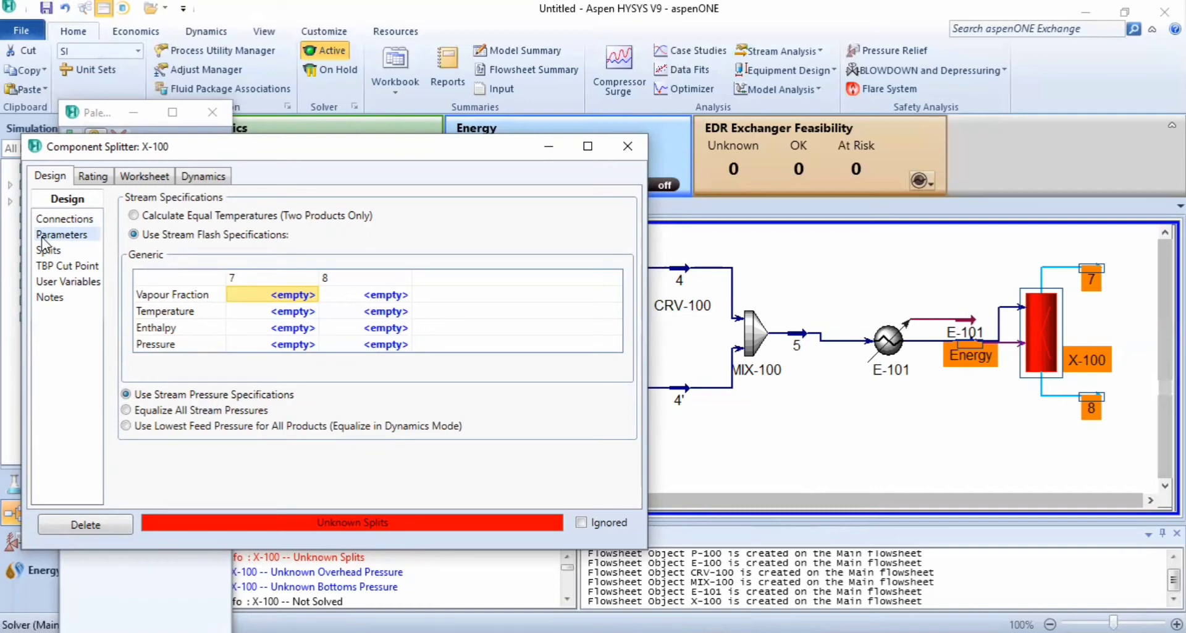
left_click(285, 312)
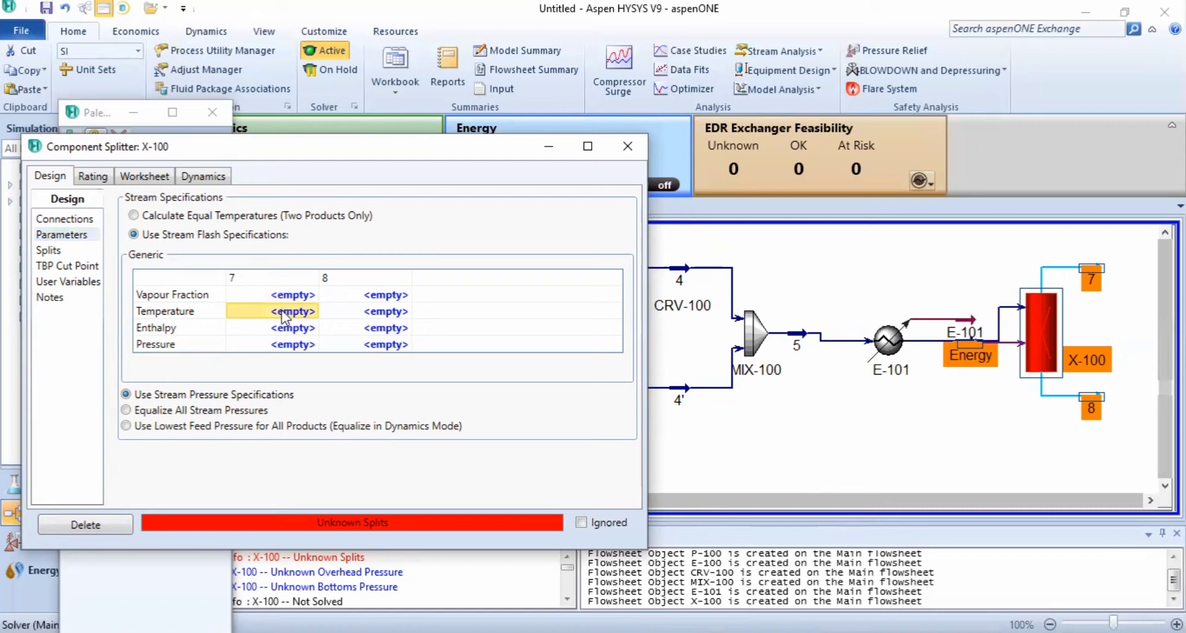
type("175")
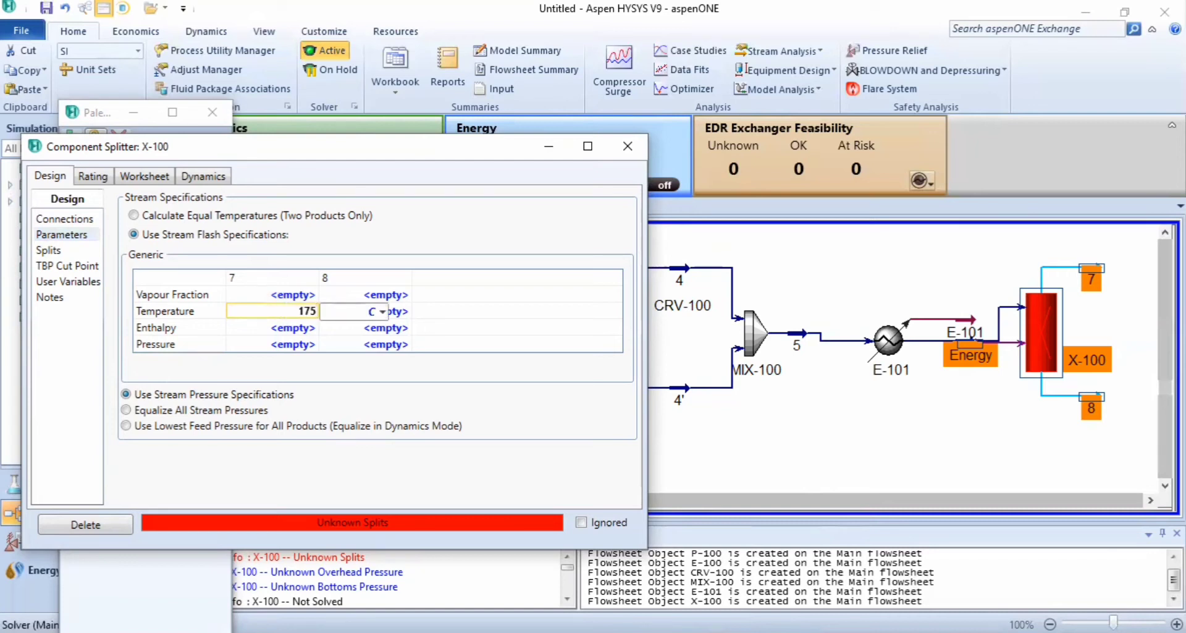
left_click(401, 315)
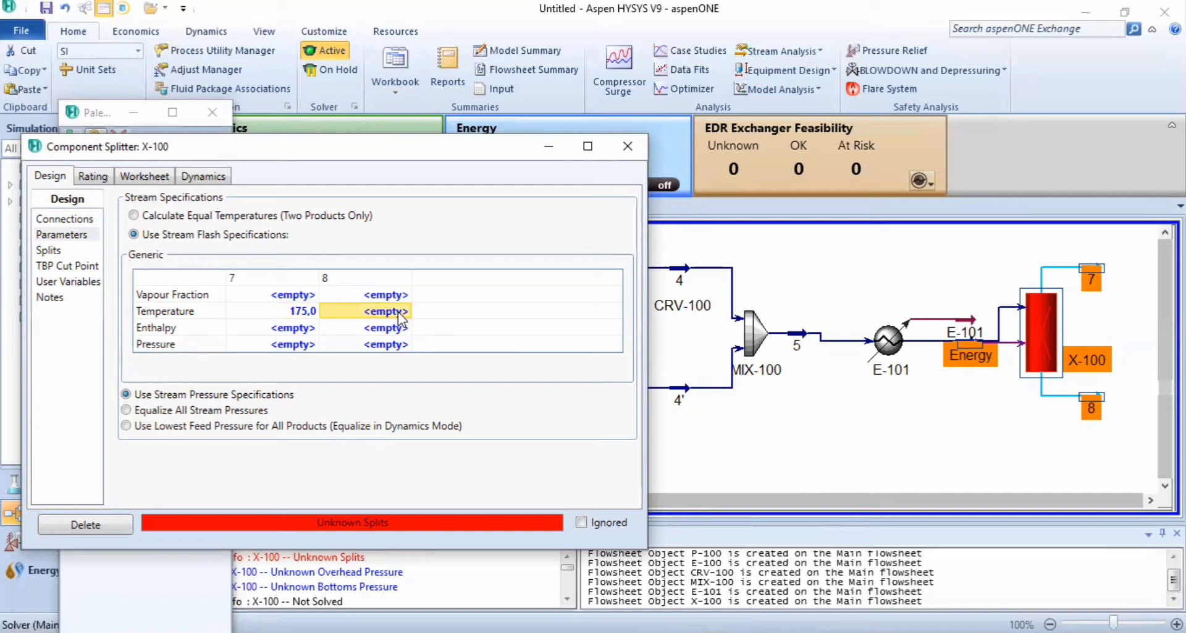
type("175")
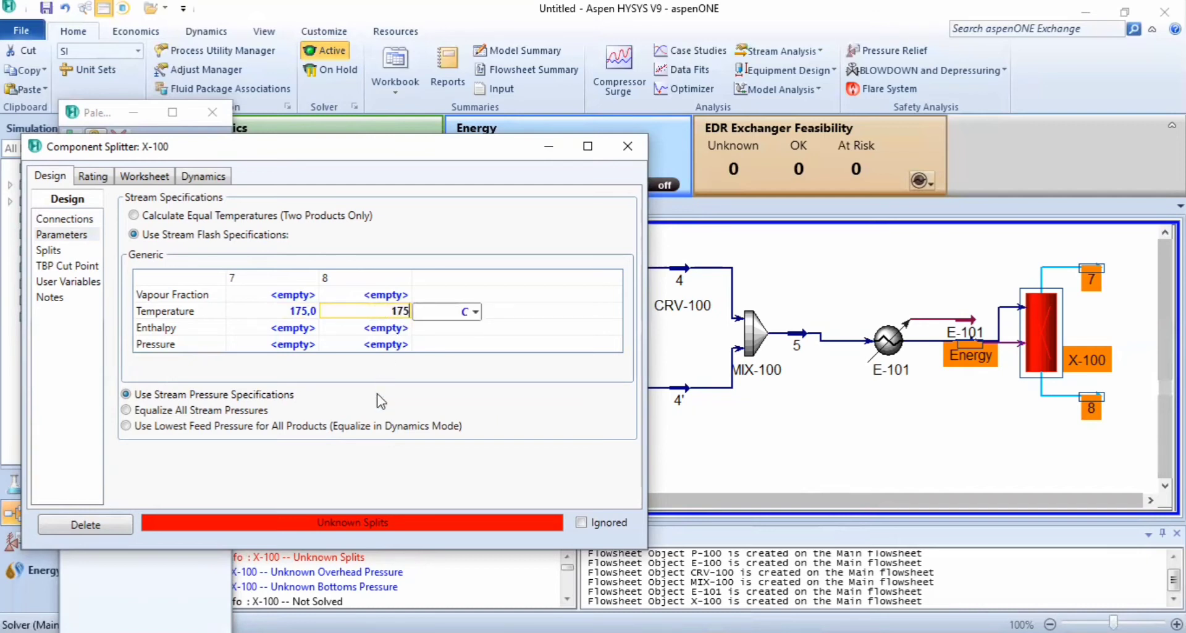
Set the pressure of both splitter outlet streams, 8 and 7, to 136 kPa.
left_click(391, 345)
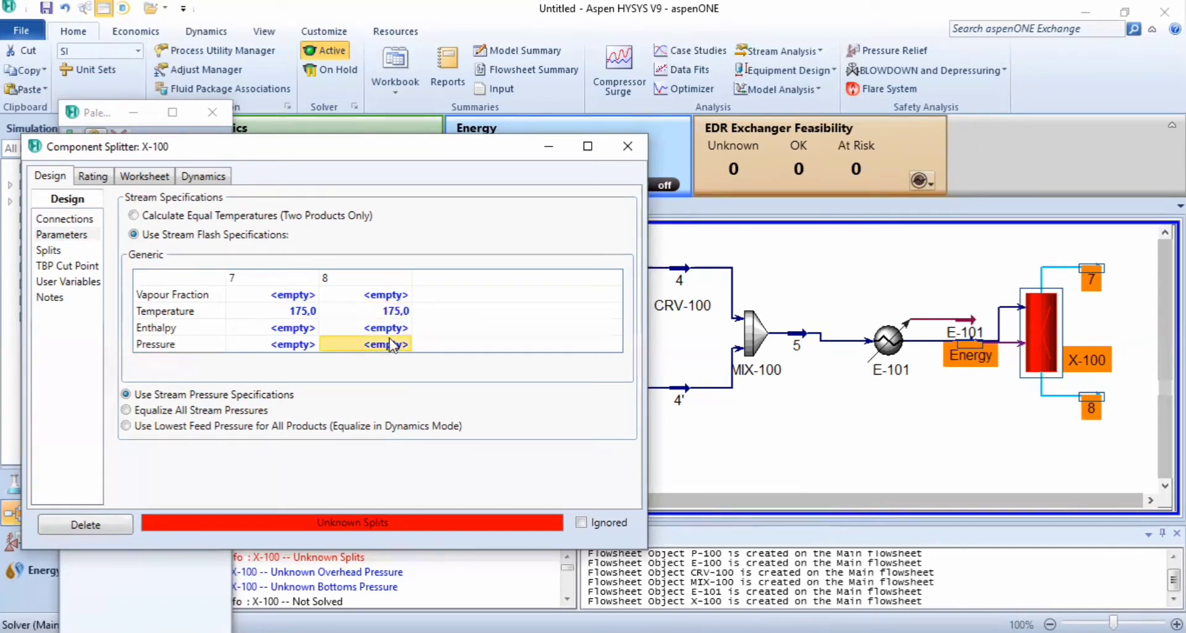
type("136")
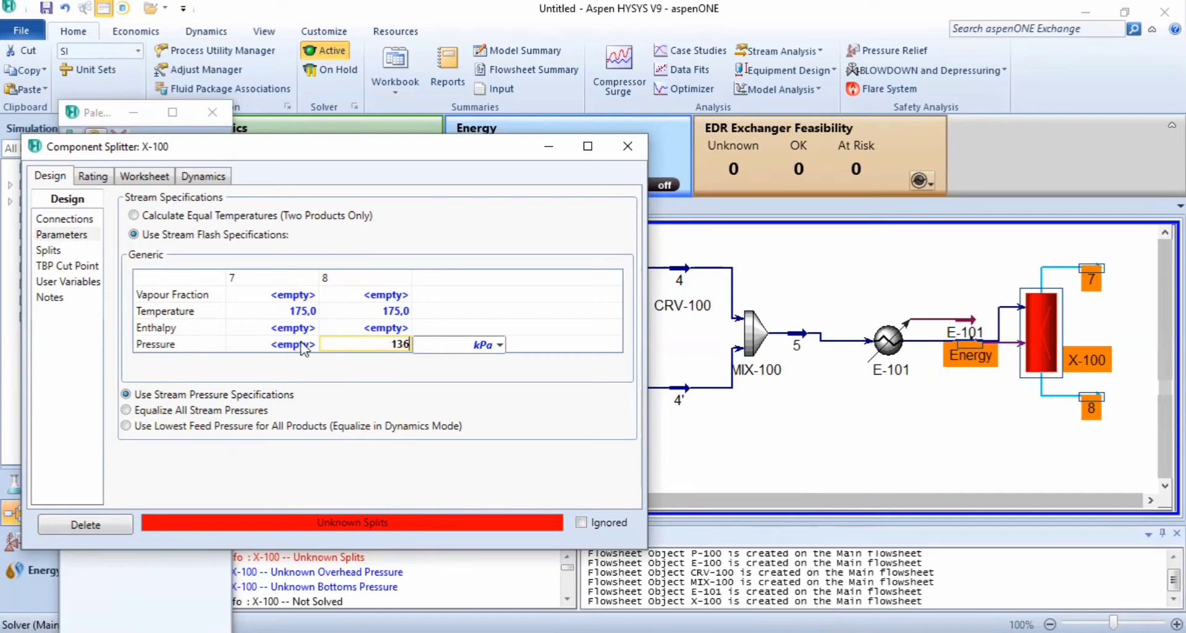
left_click(276, 344)
type("136")
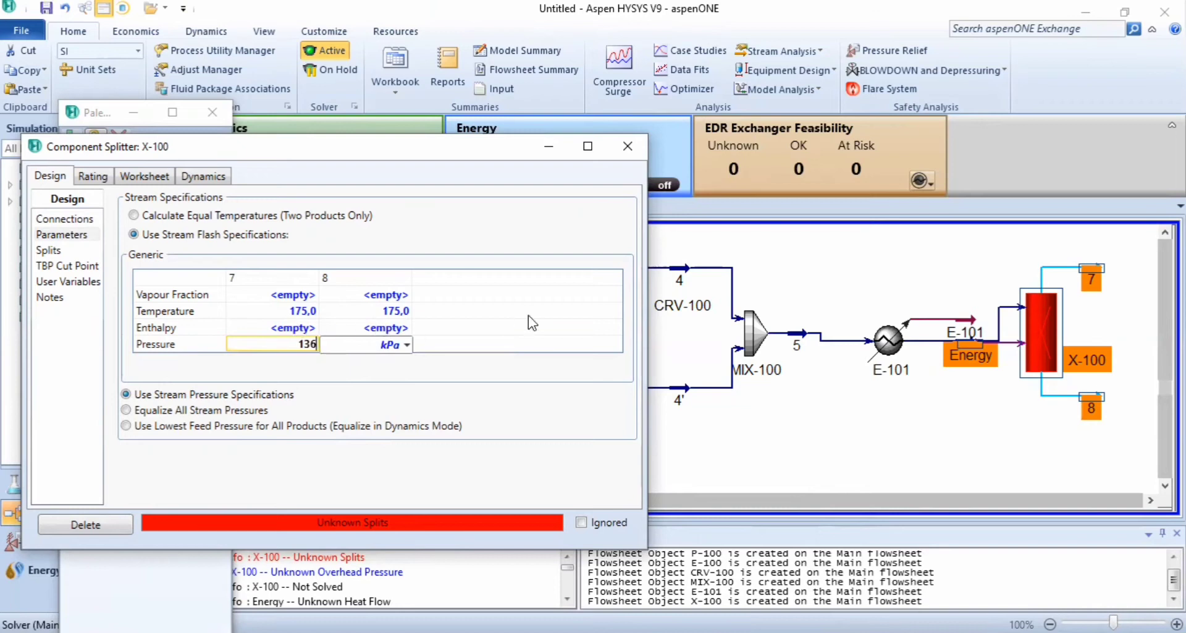
key("Return")
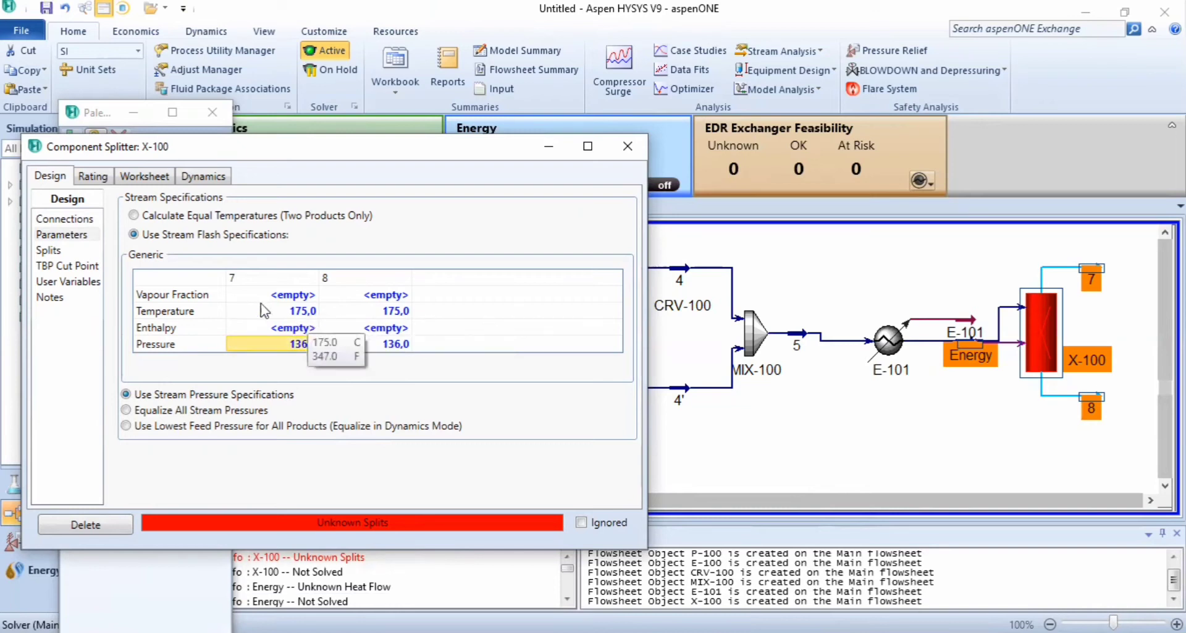
Set the split fractions to 1 in stream 8 for 1-C28= and 1 in stream 7 for AceticAcid, 1C16oicAcid and 1-Tetradecen, and close the splitter.
left_click(61, 250)
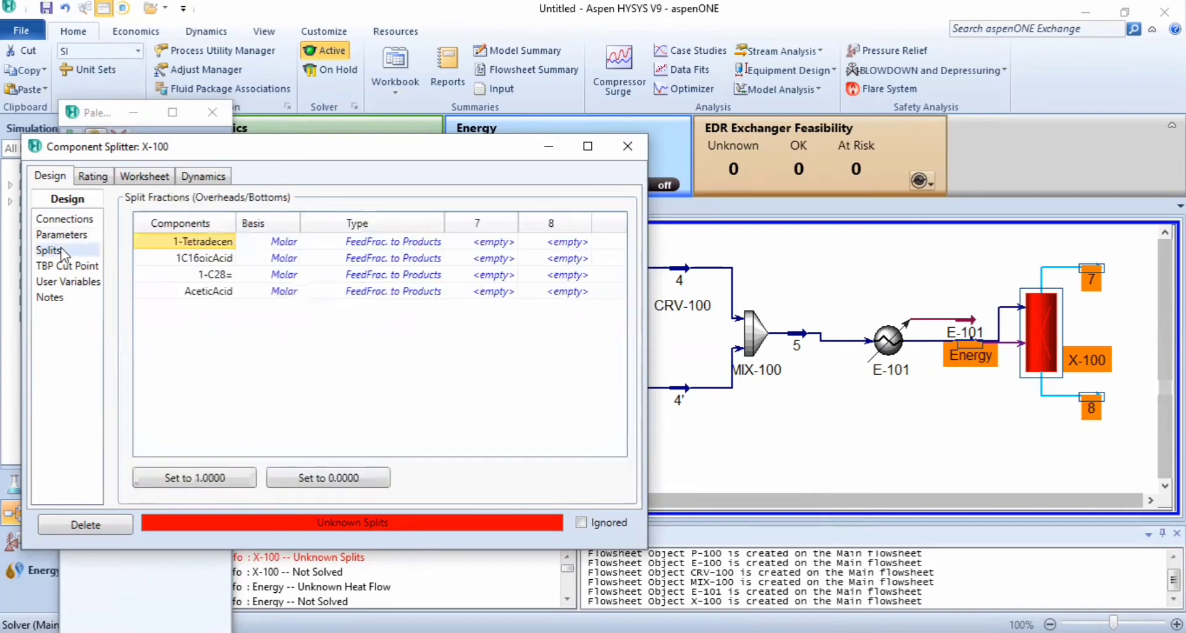
left_click(573, 264)
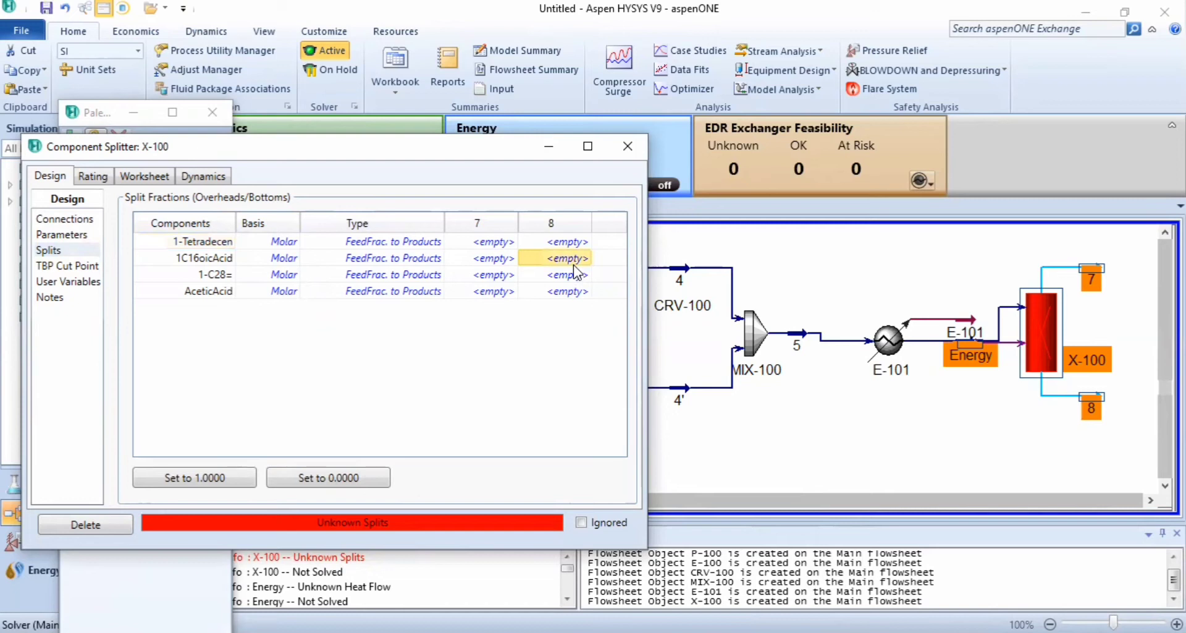
left_click(576, 276)
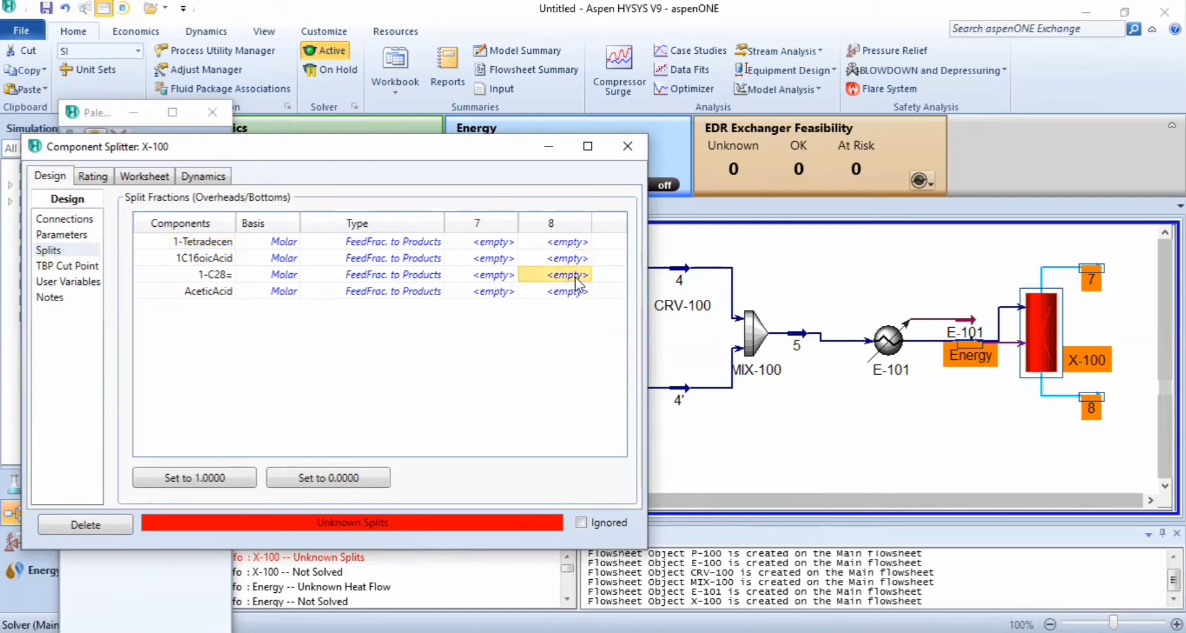
type("1")
left_click(505, 296)
type("1")
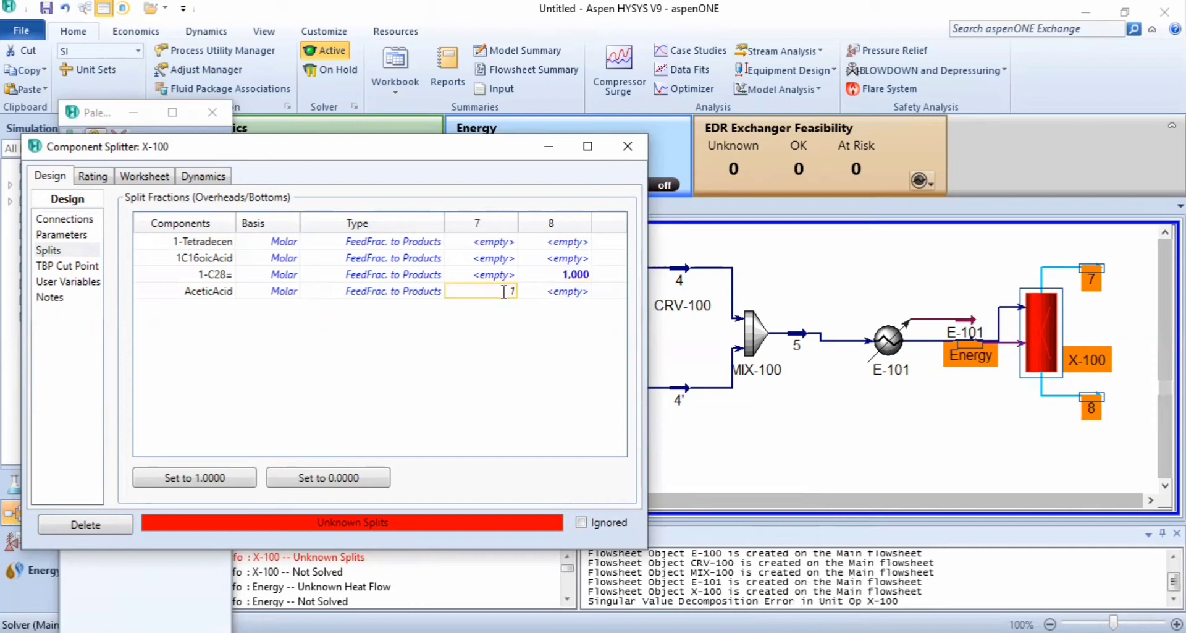
left_click(507, 255)
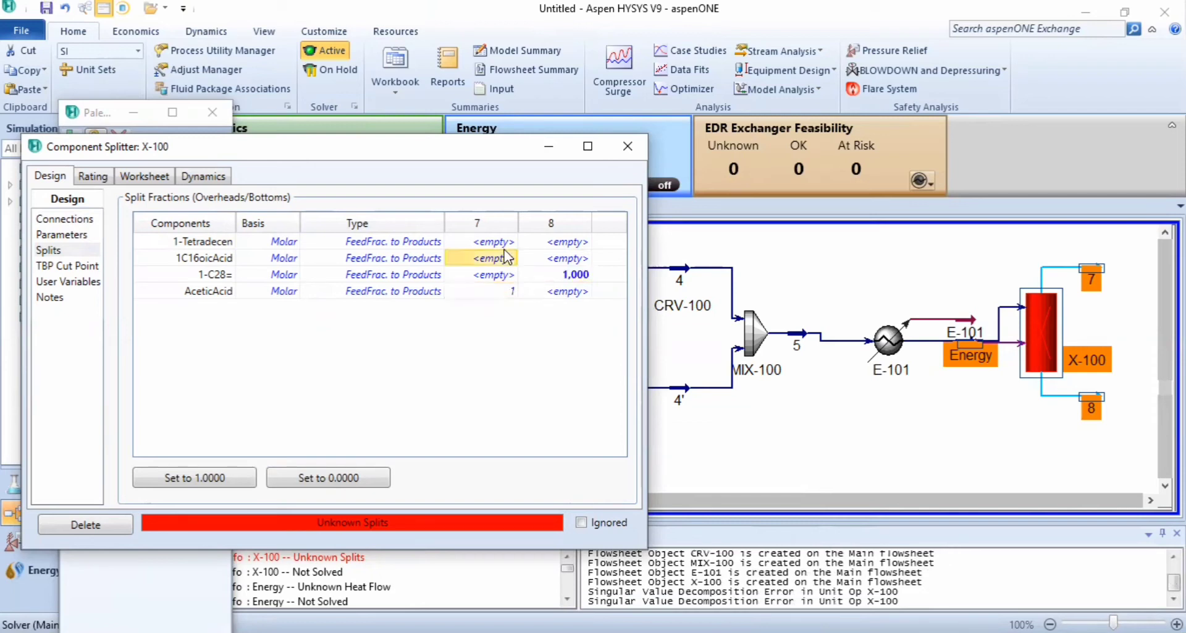
type("1")
left_click(506, 243)
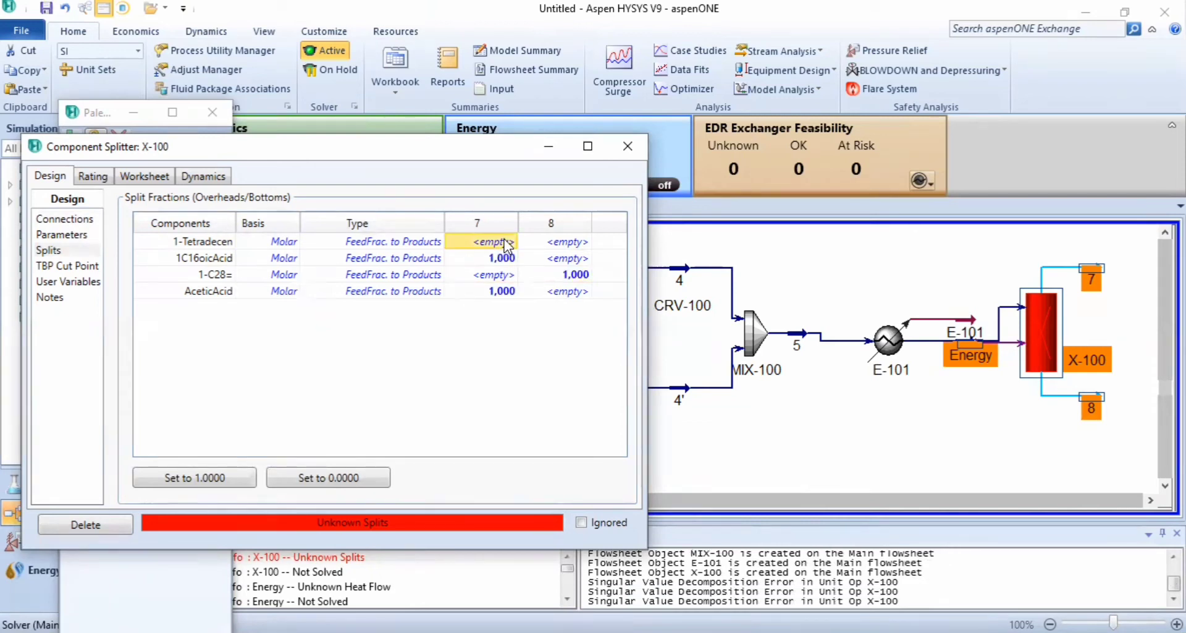
type("1")
left_click(534, 248)
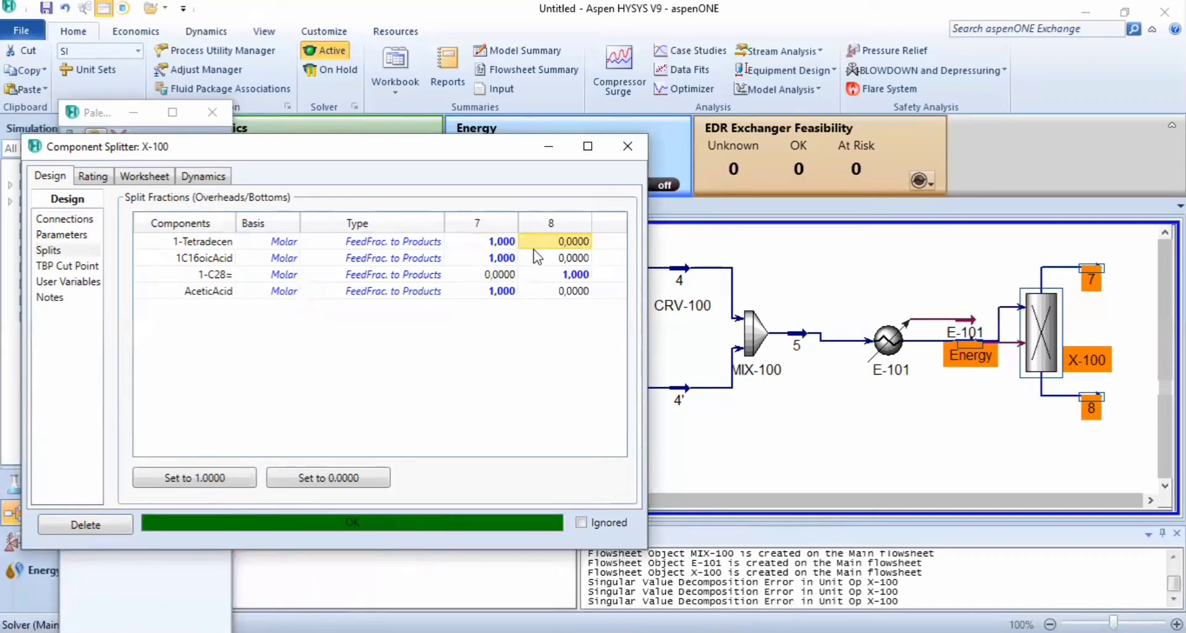
left_click(625, 154)
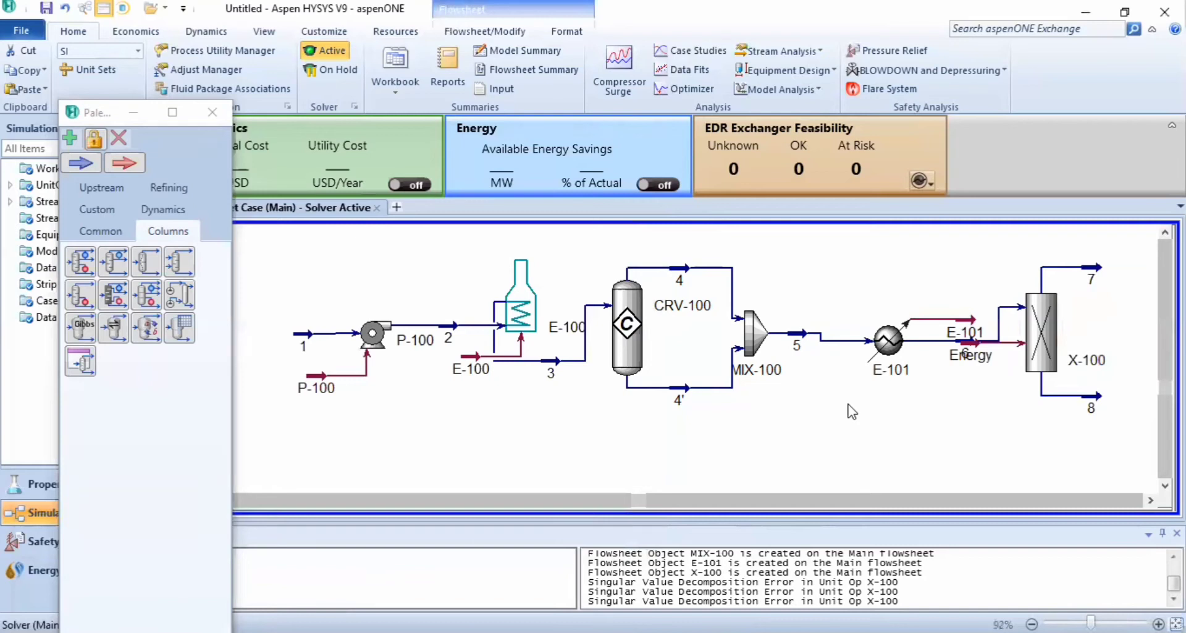
Check the conditions and composition of the splitter's bottoms stream 8.
left_click(1092, 401)
double_click(1092, 400)
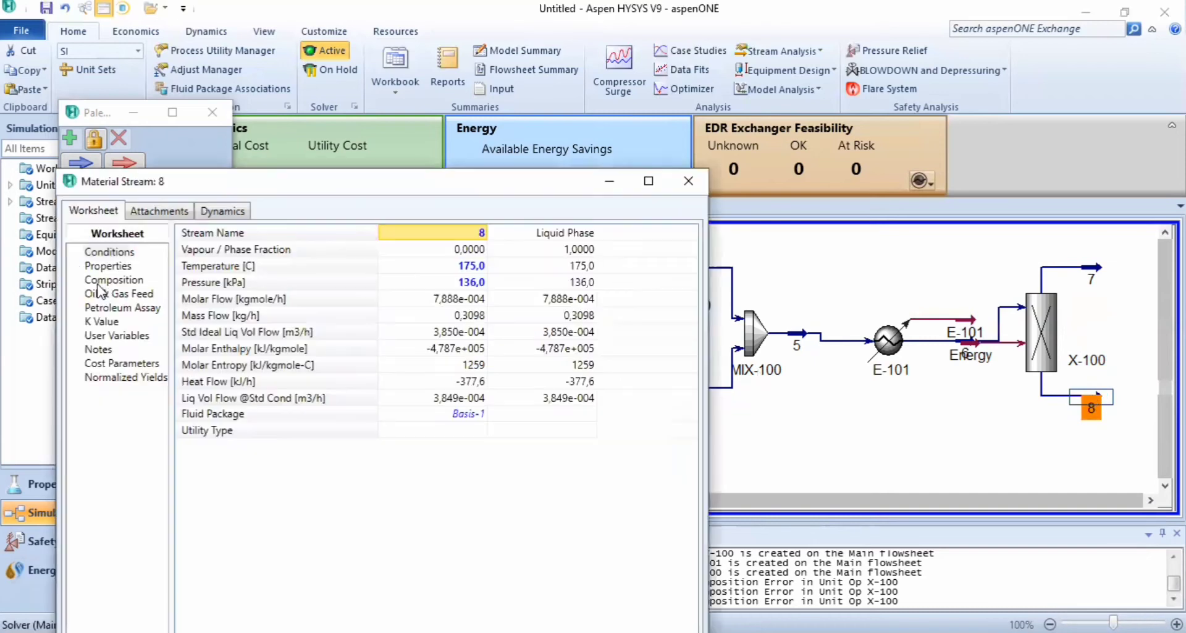
left_click(105, 281)
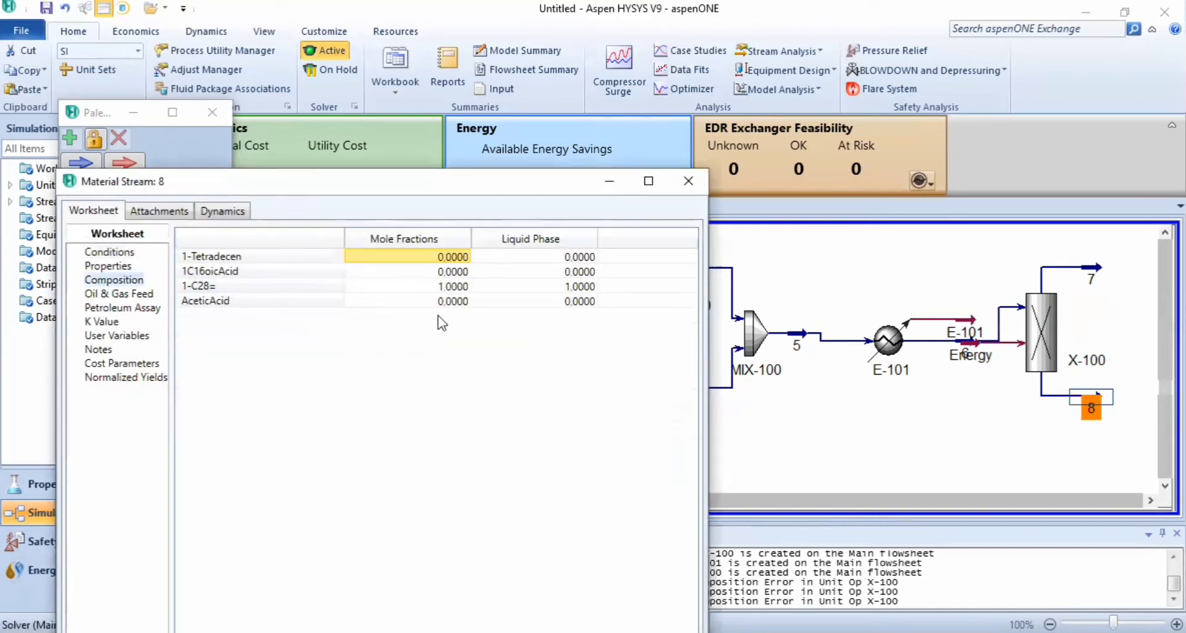
left_click(693, 179)
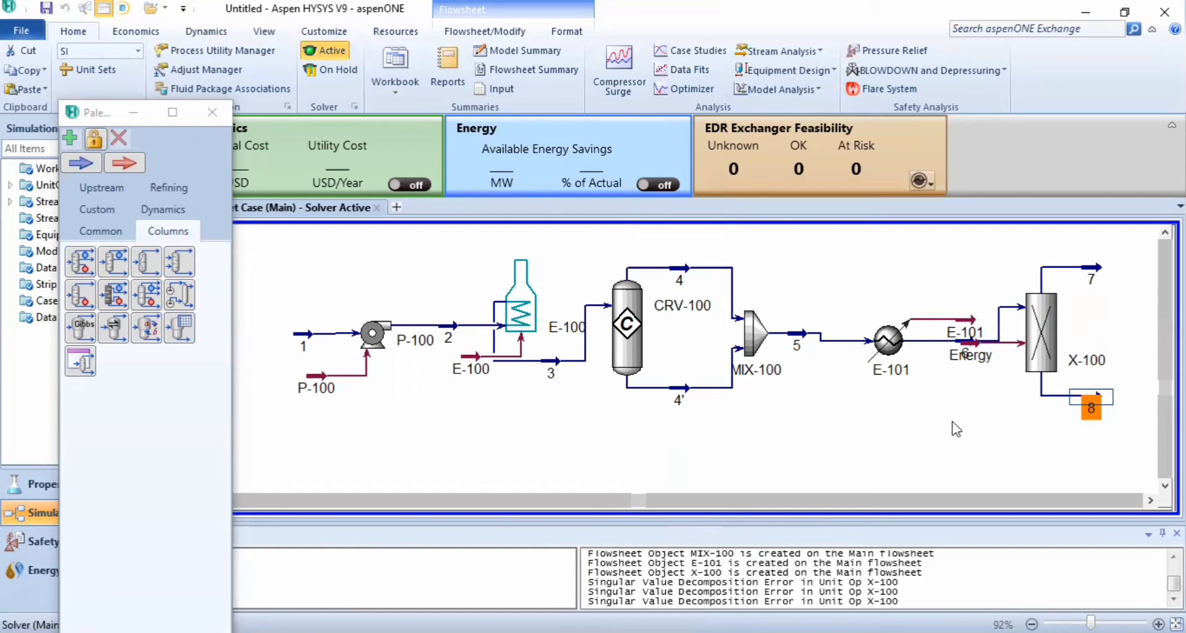
Place a Distillation Column Sub-Flowsheet in the empty flowsheet area below cooler E-101 and splitter X-100.
scroll(957, 429, "down", 2)
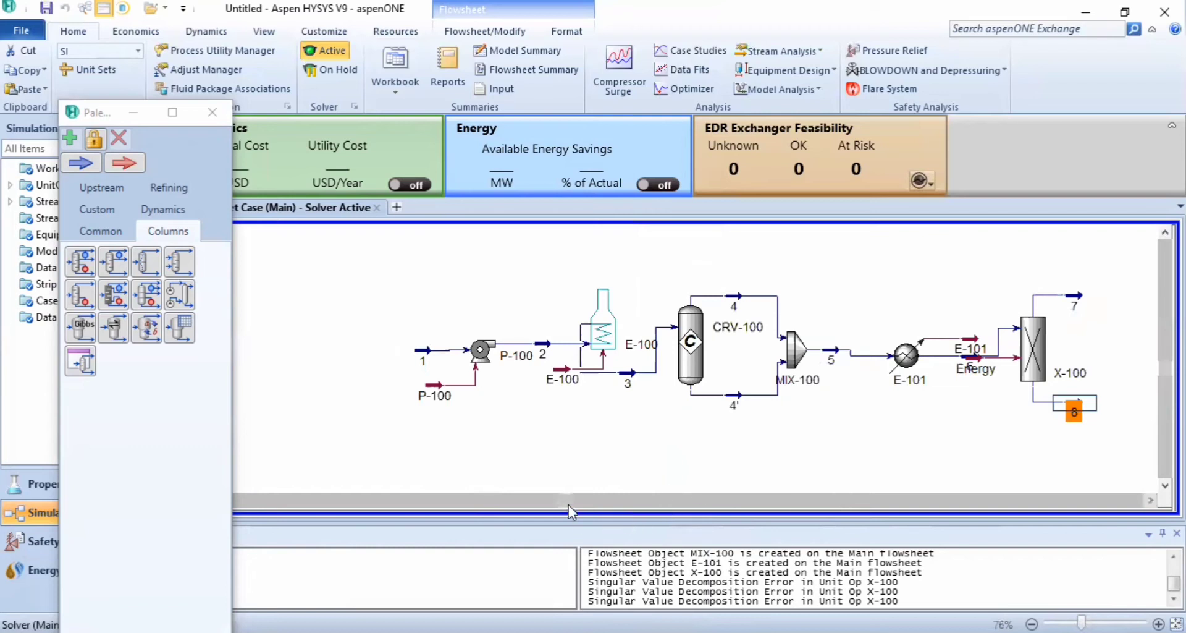
left_click_drag(568, 502, 693, 504)
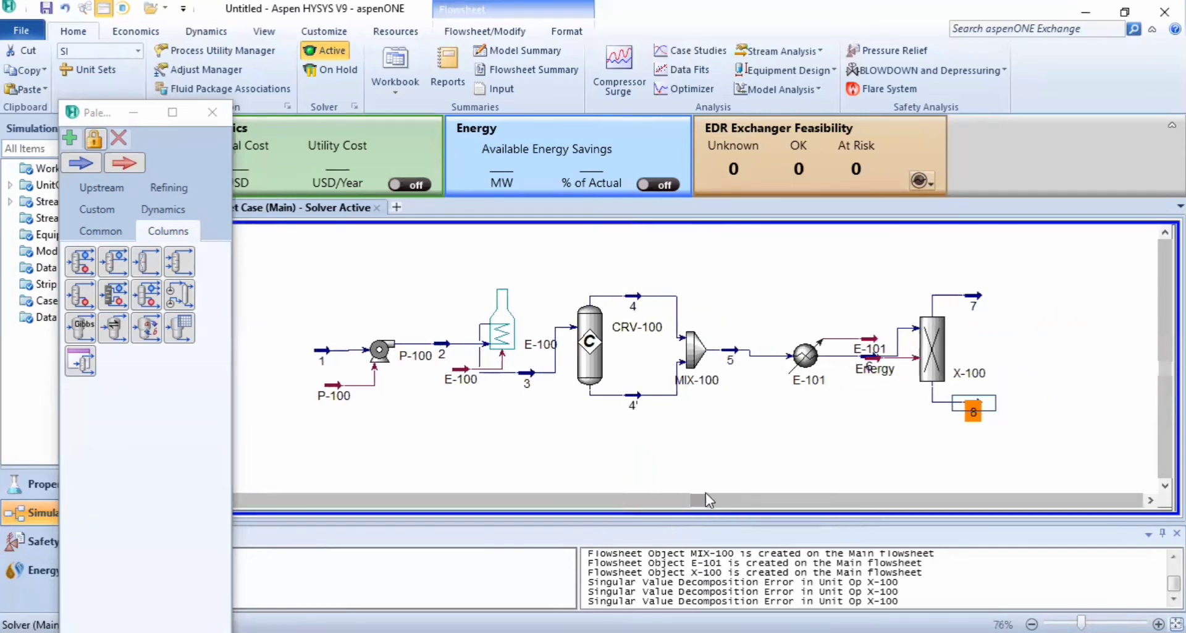
scroll(809, 436, "up", 2)
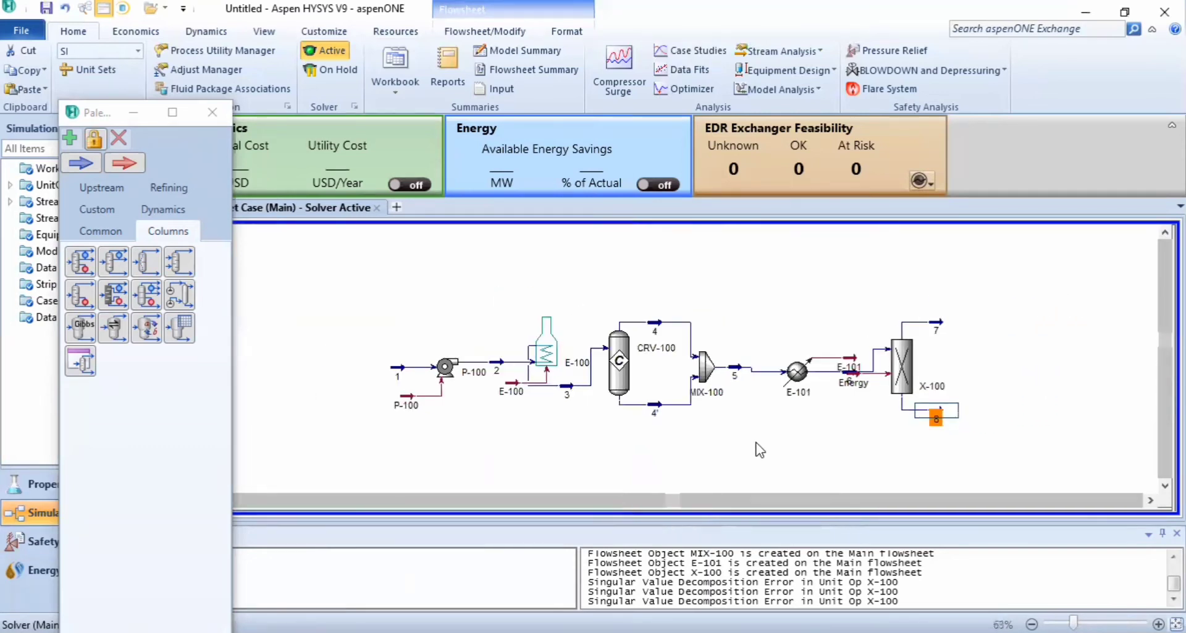
left_click(1165, 485)
left_click(1165, 485)
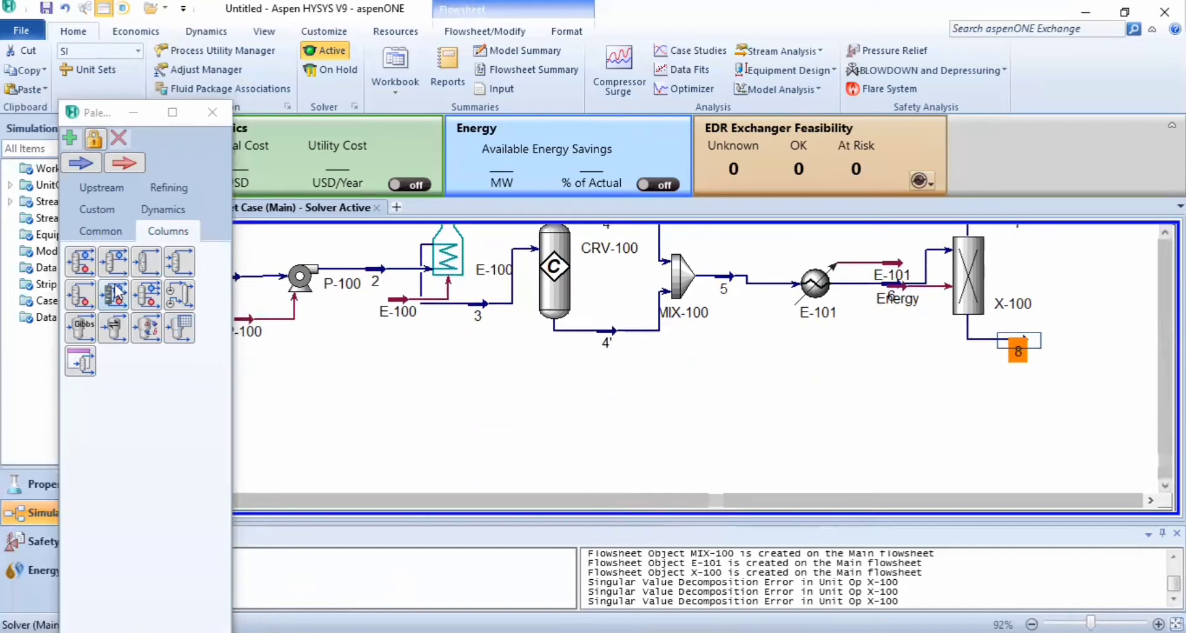
mouse_move(258, 337)
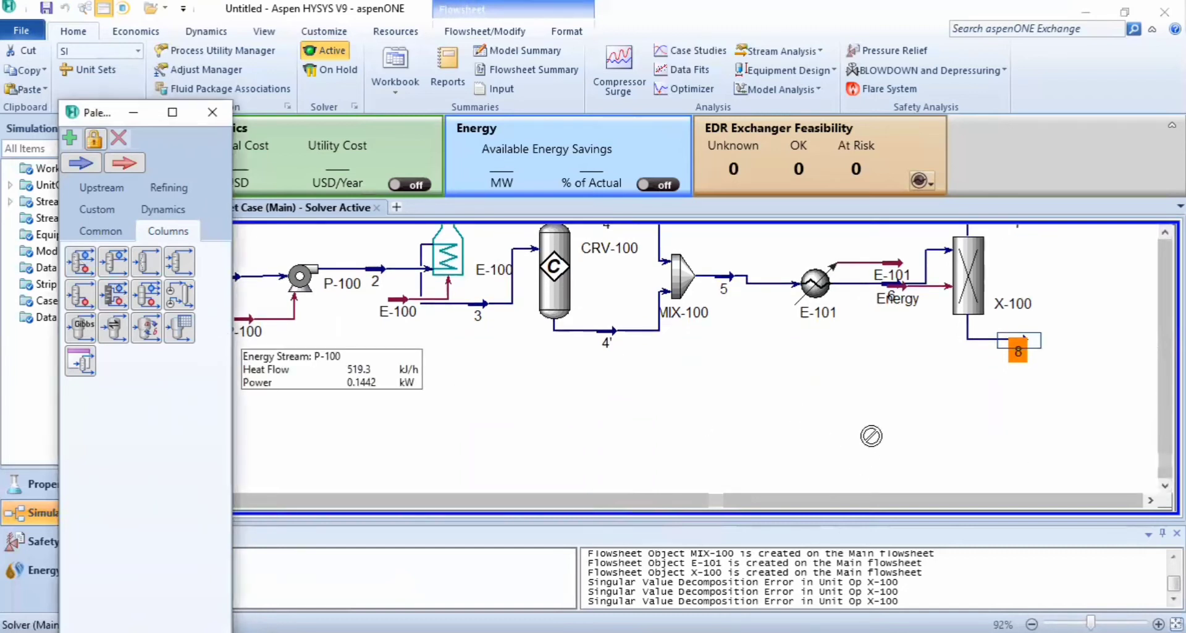
scroll(601, 400, "down", 2)
scroll(601, 400, "up", 2)
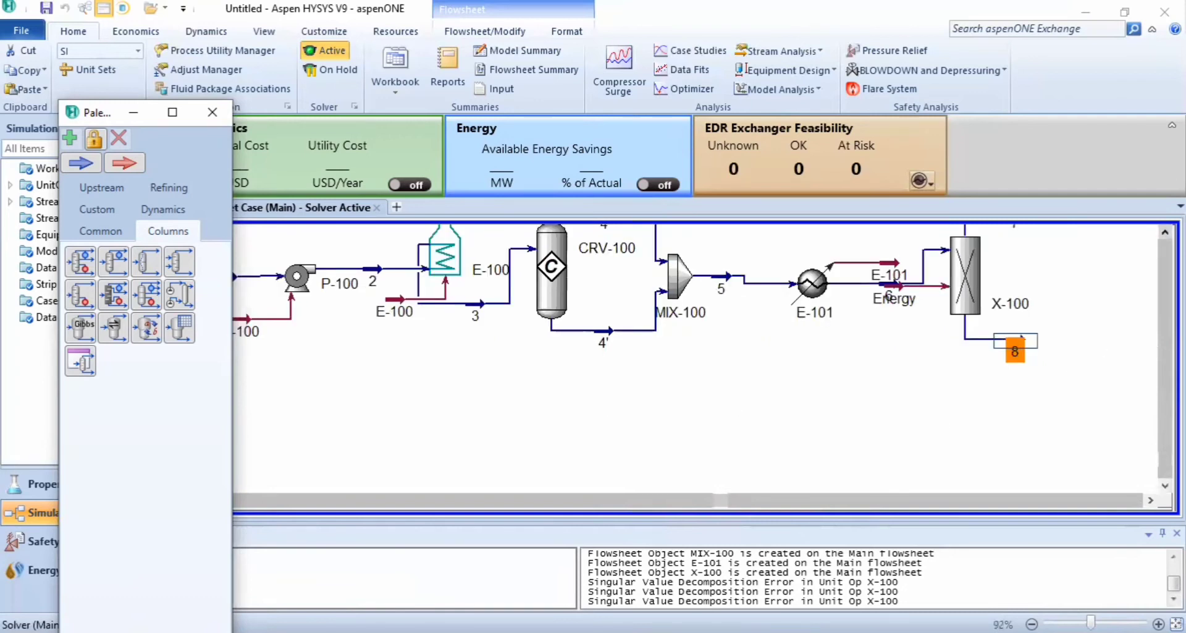
scroll(696, 343, "down", 2)
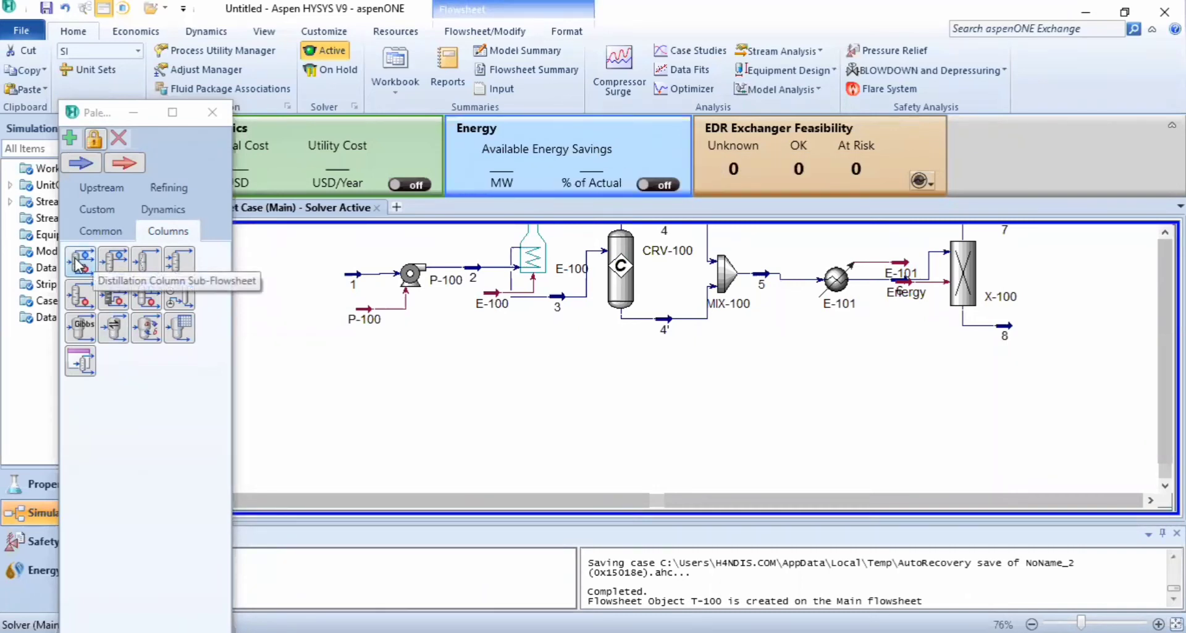
left_click(77, 265)
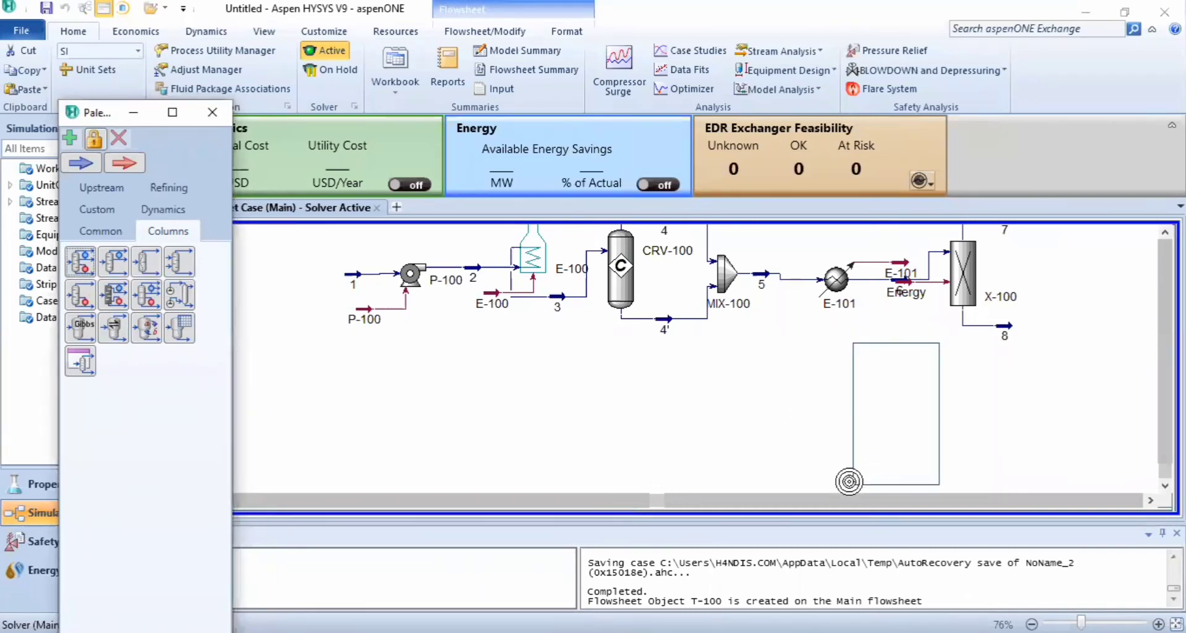
left_click(850, 481)
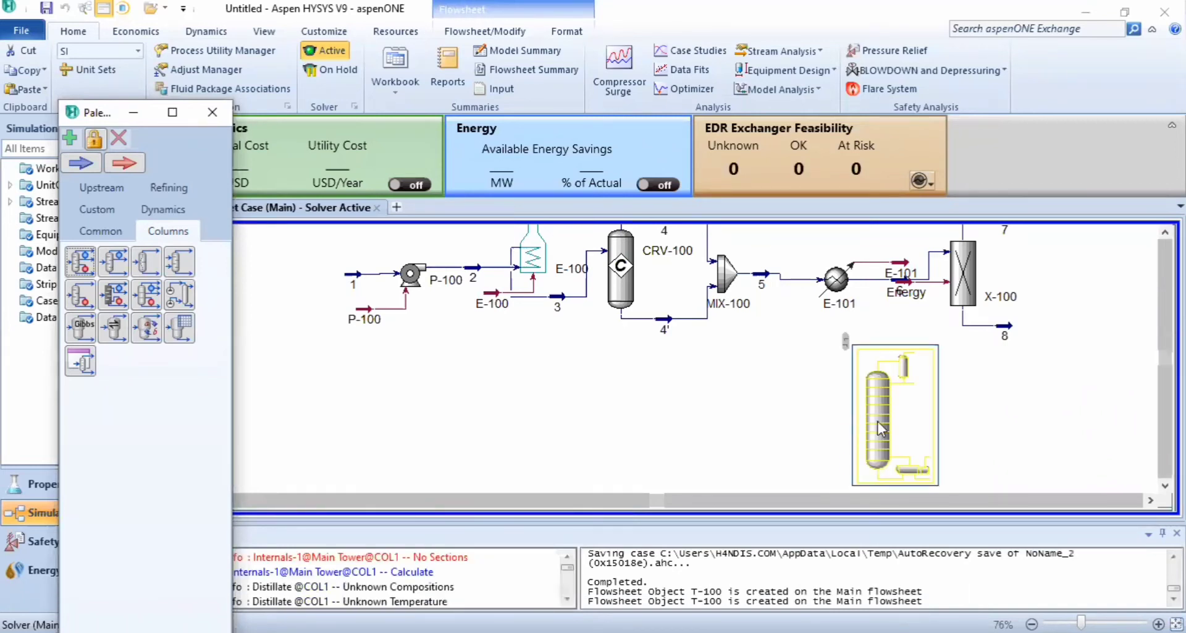
Open the new distillation column T-100, name its condenser energy stream COND.1 and assign stream 7 as the inlet.
double_click(878, 421)
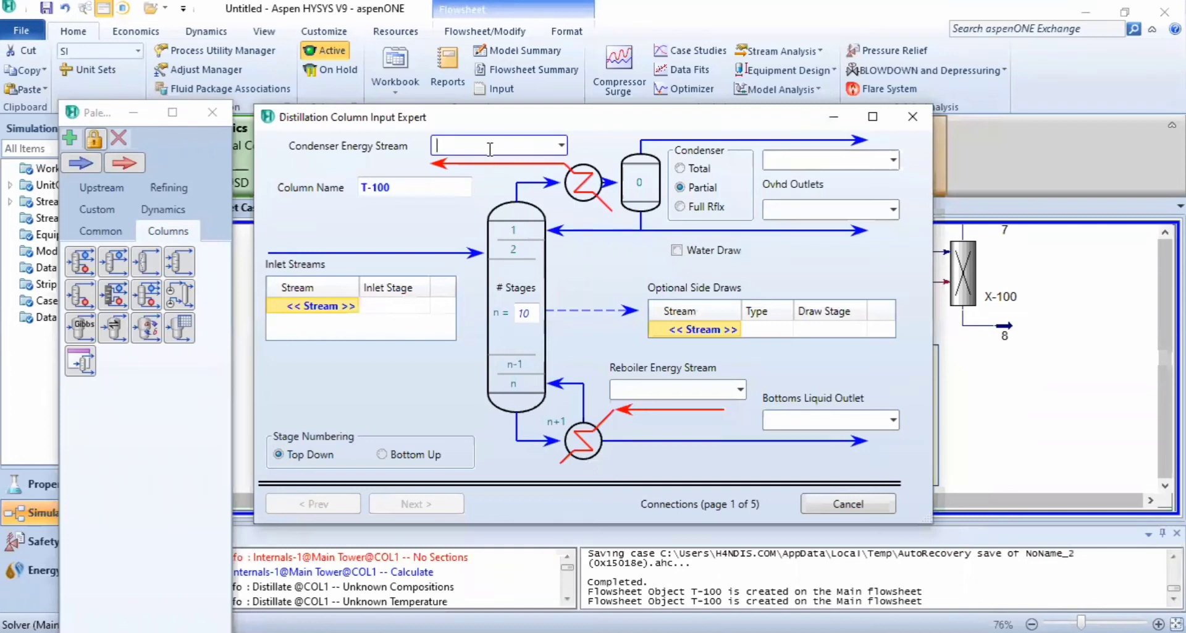
type("COND.1")
key("Return")
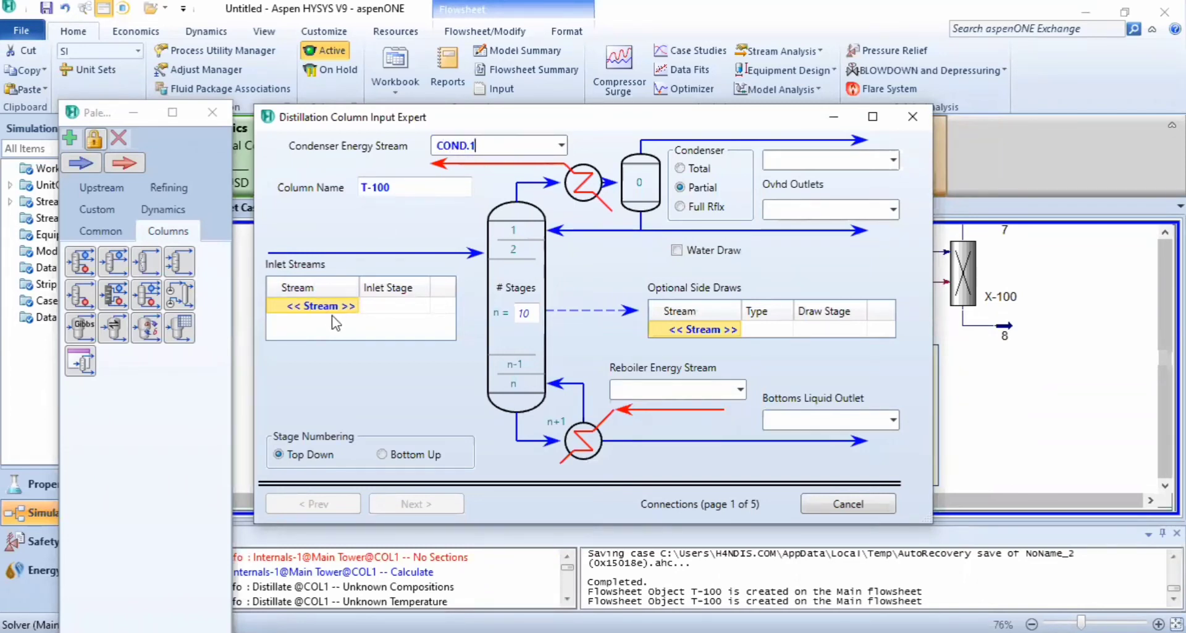
left_click(357, 307)
left_click(354, 307)
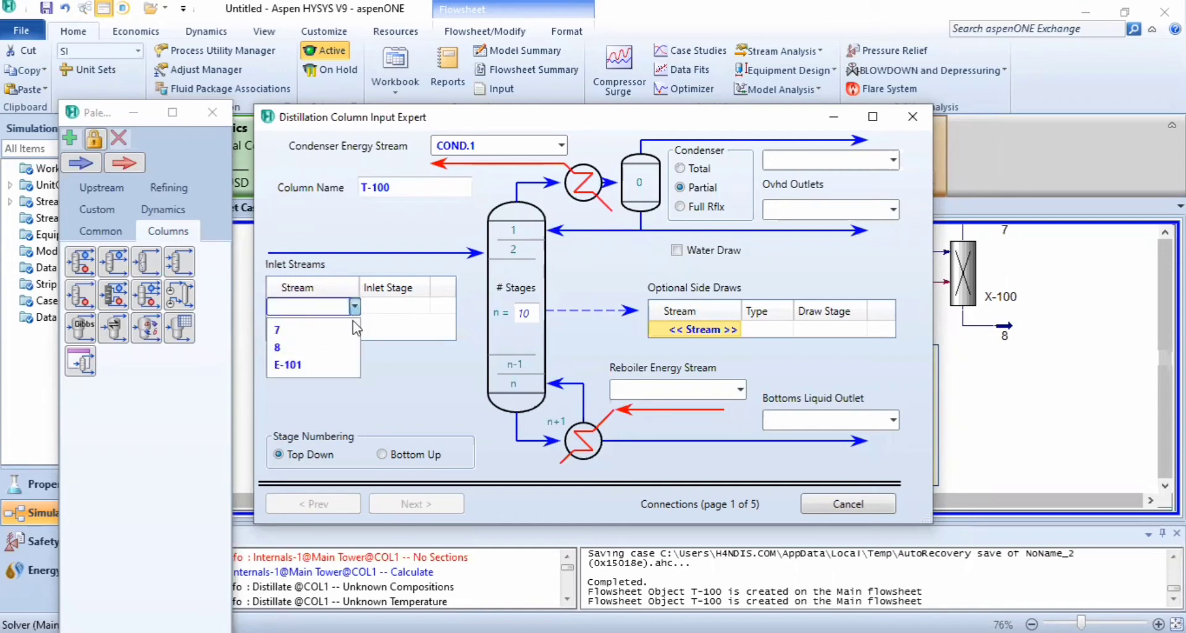
left_click(344, 331)
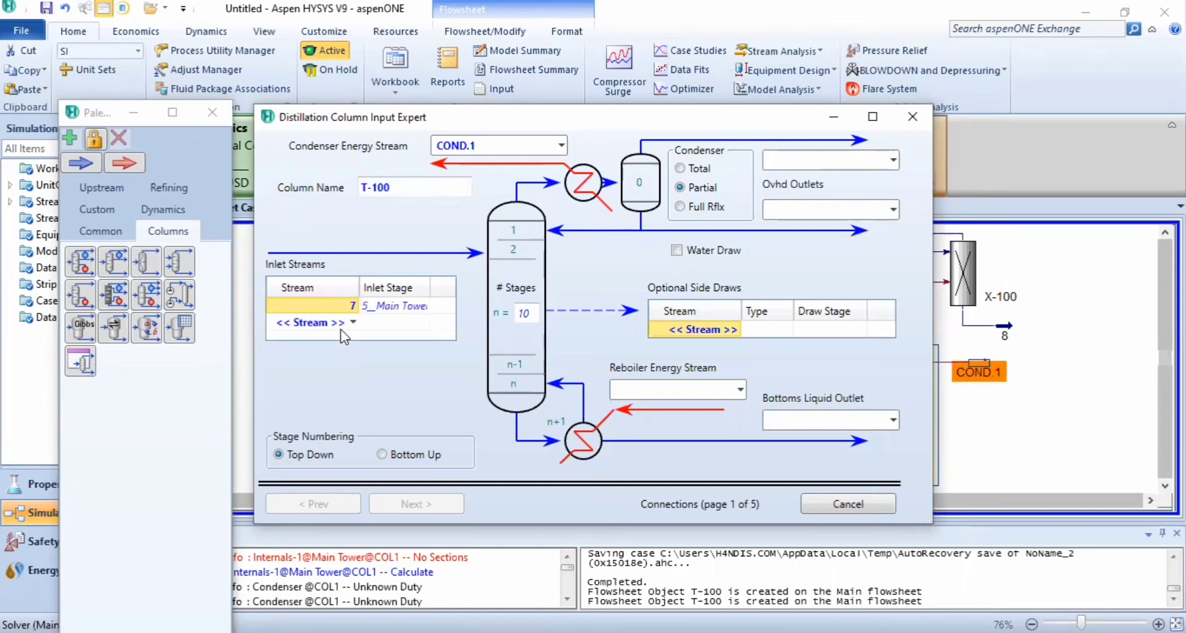
Choose a total condenser and connect overhead liquid outlet 9, bottoms liquid outlet 10 and reboiler energy stream REB.1.
left_click(679, 168)
left_click(781, 216)
type("9")
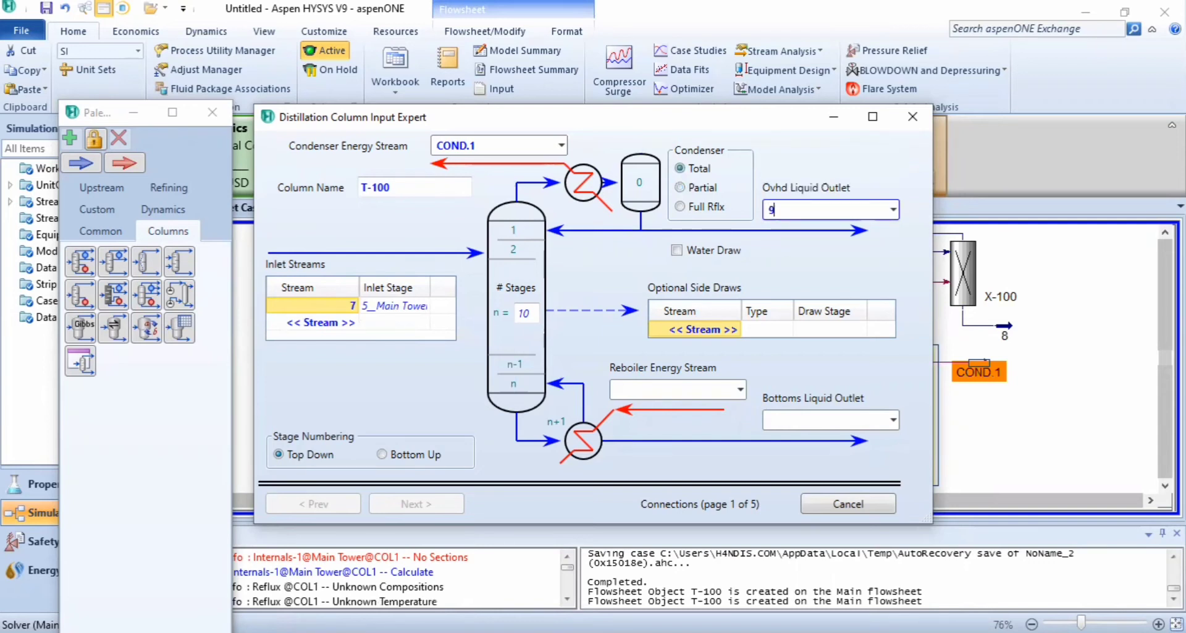
left_click(809, 420)
type("10")
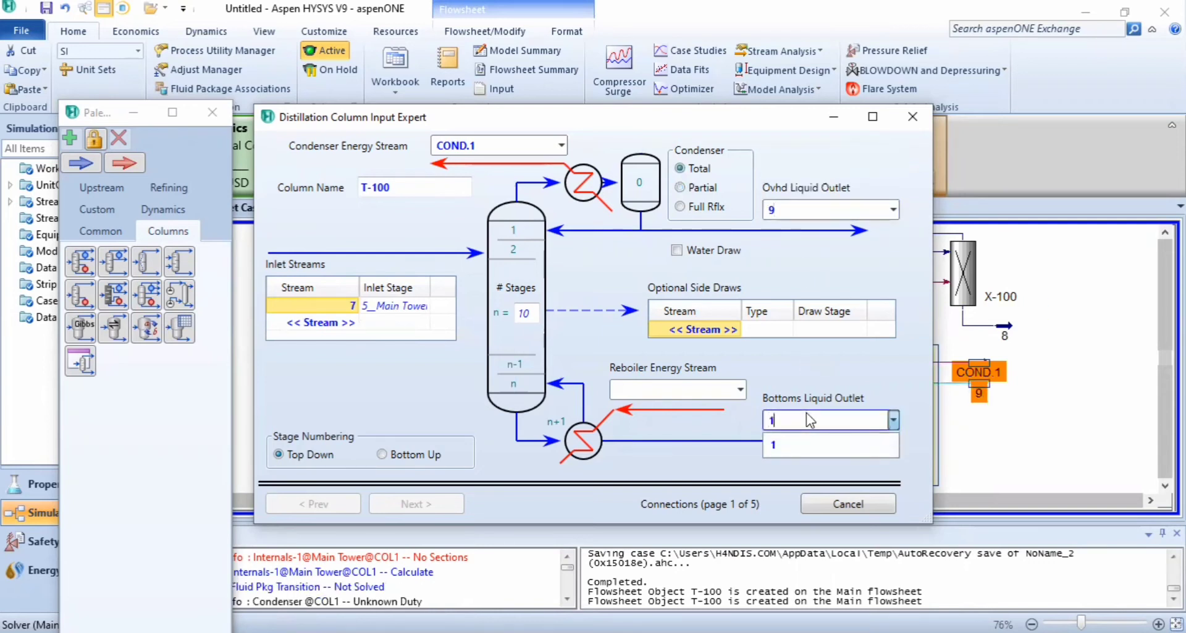
left_click(697, 384)
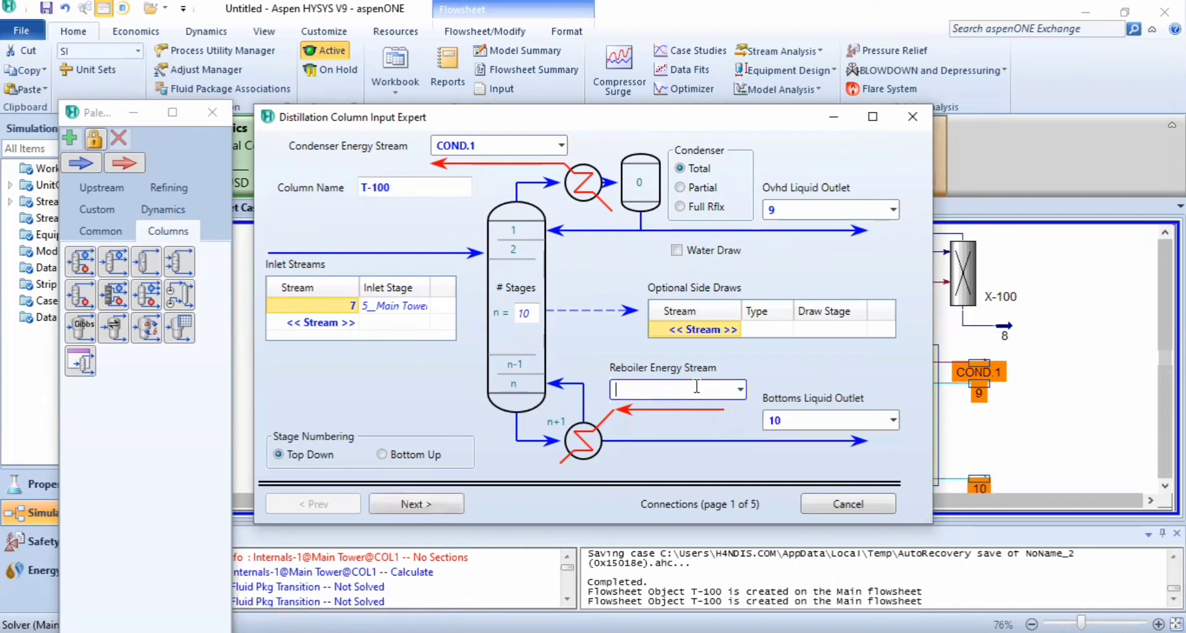
type("REB.1")
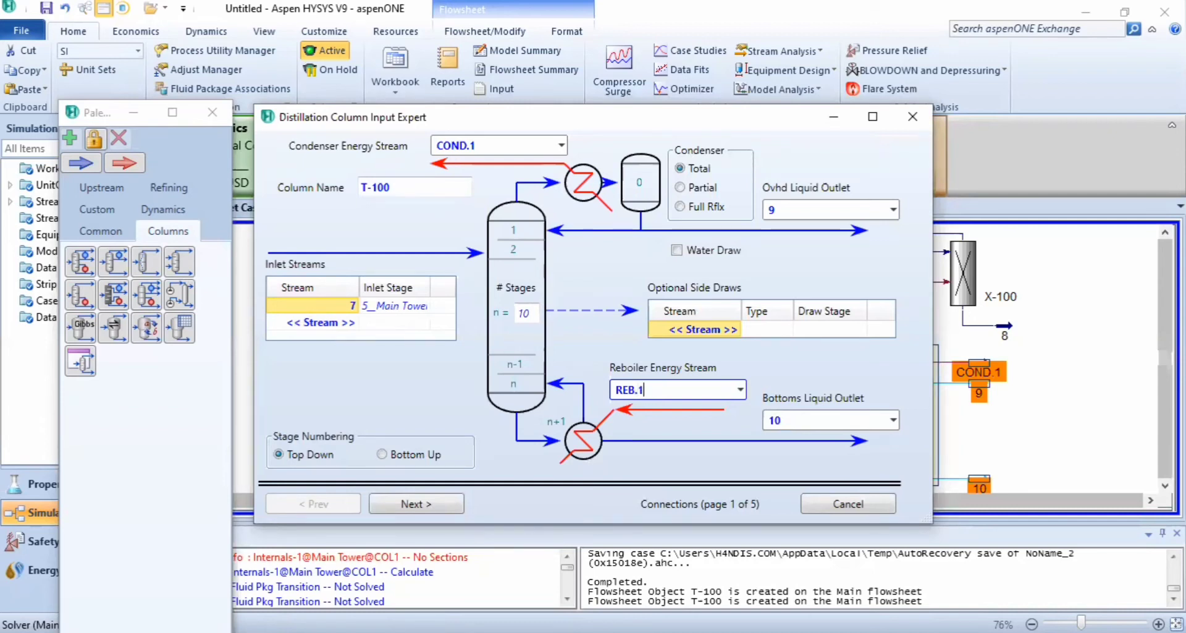
Accept the once-through regular HYSYS reboiler, and set the reboiler pressure to 136 kPa and the condenser pressure to 122,2 kPa.
left_click(402, 507)
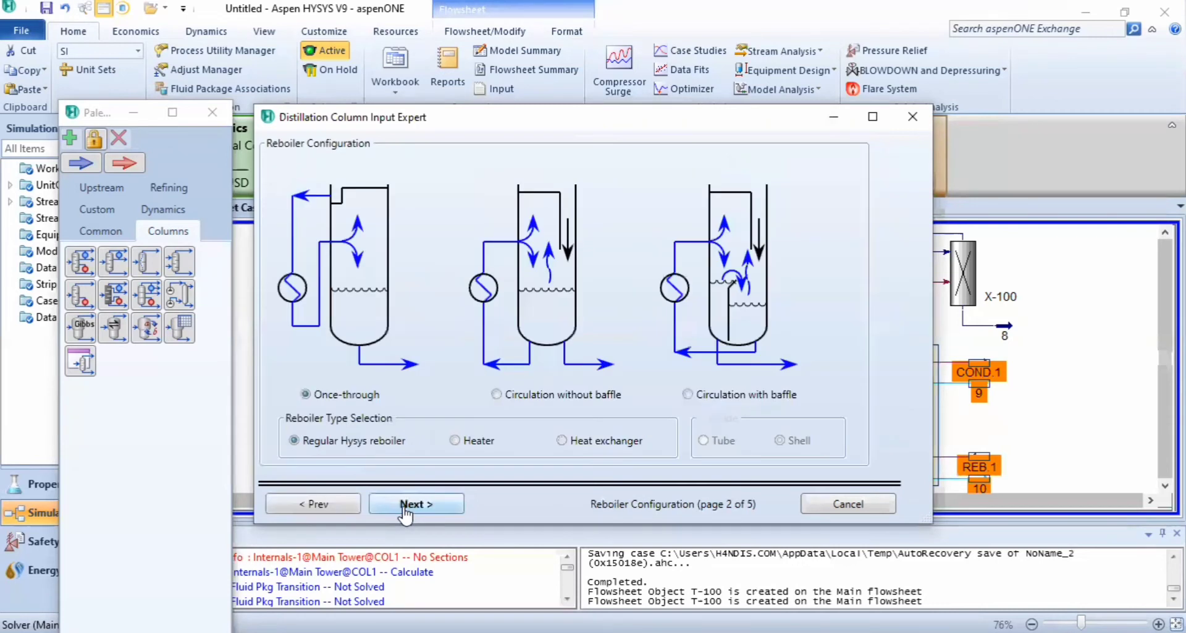
left_click(405, 509)
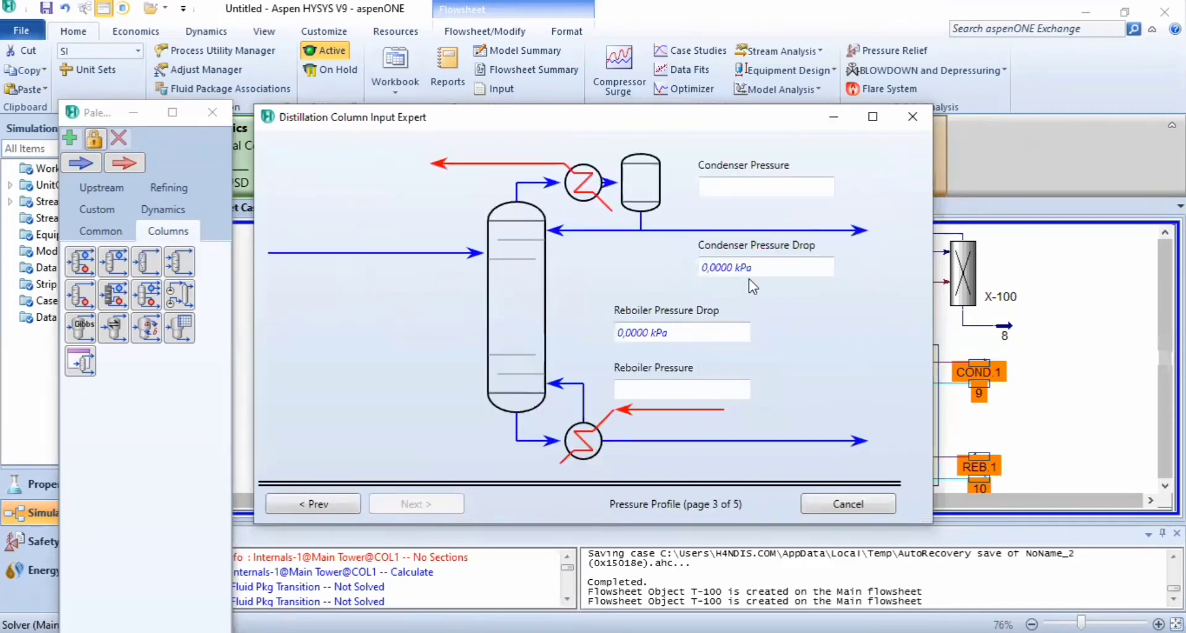
left_click(665, 389)
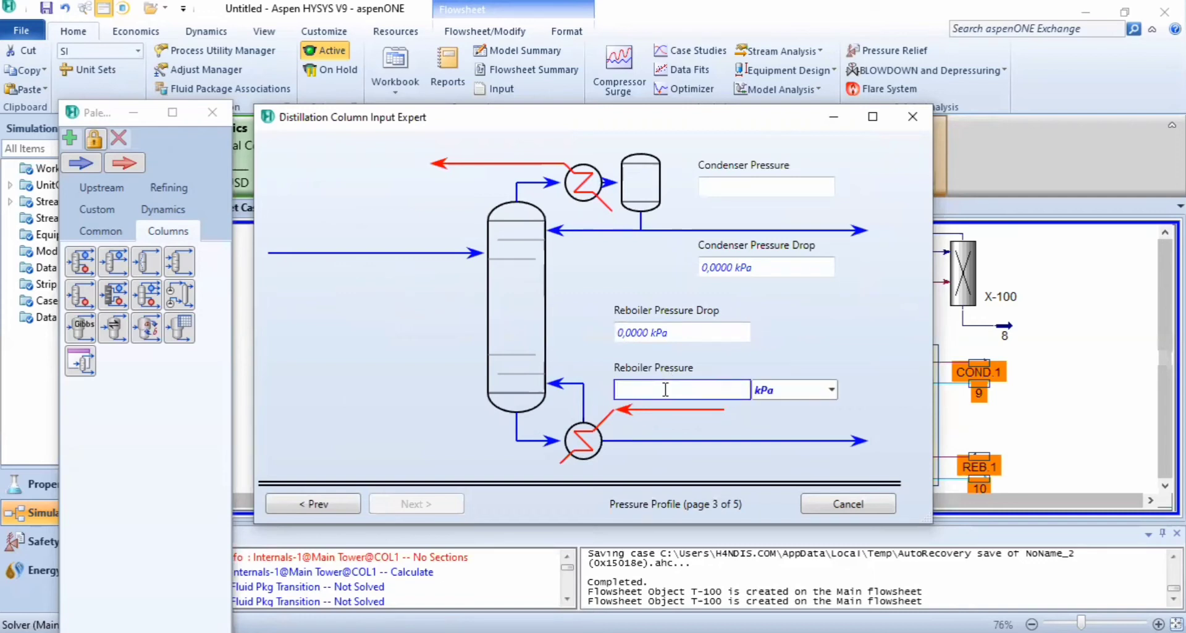
type("135")
left_click(798, 185)
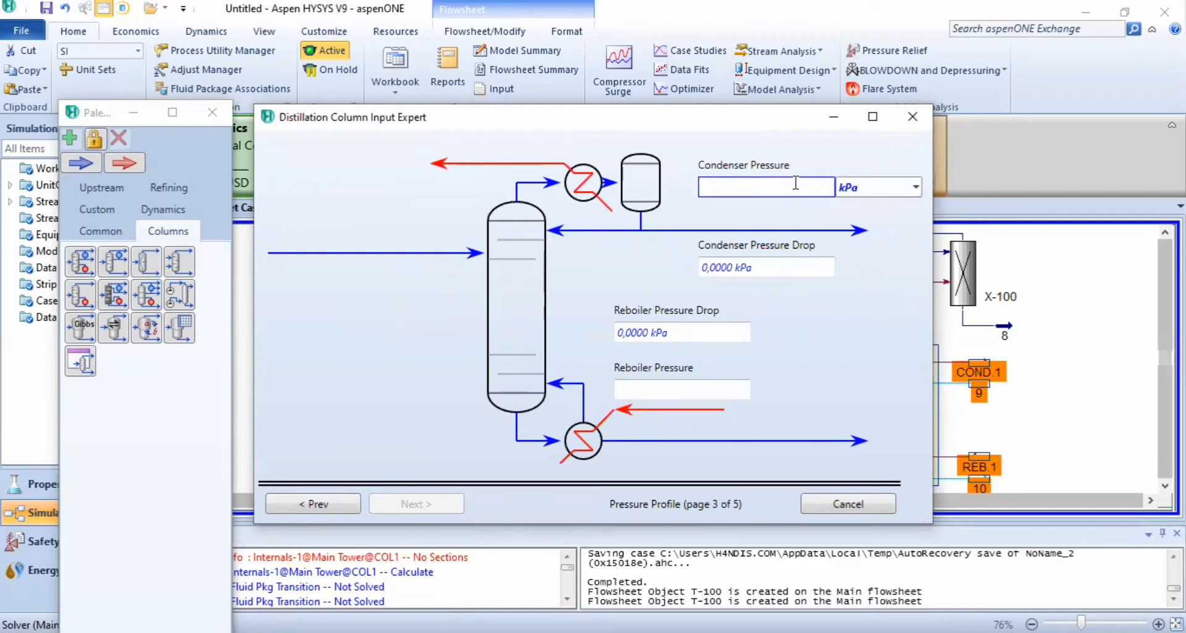
type("122,2")
key("Return")
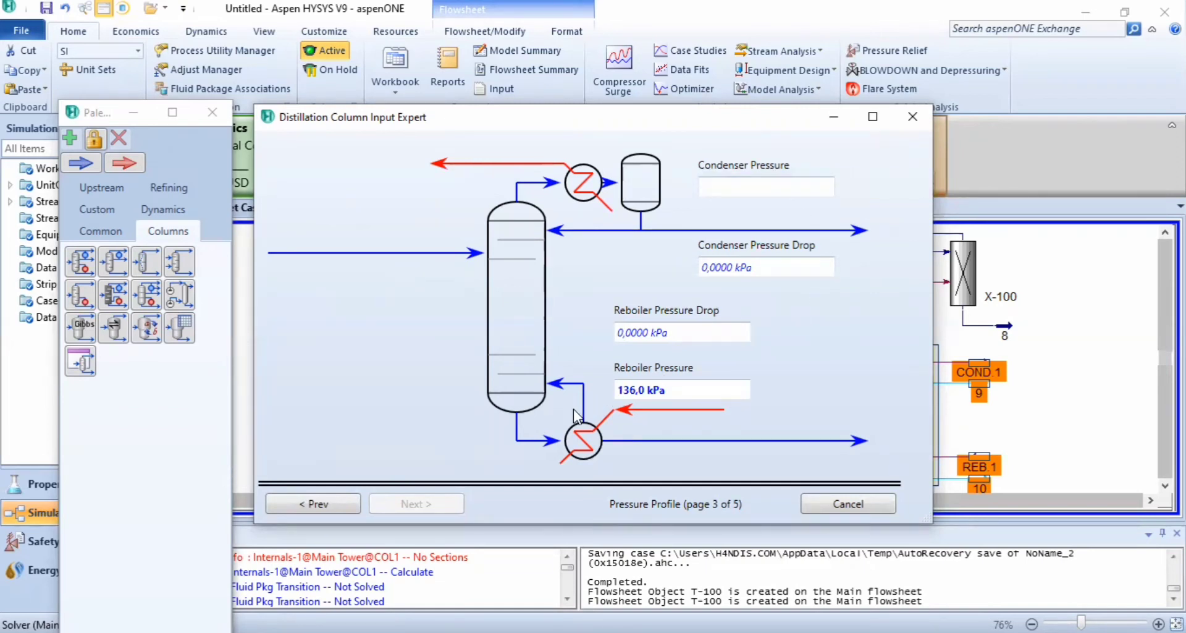
Leave the optional temperature estimates, liquid rate and reflux ratio blank and finish the column's input expert.
left_click(435, 504)
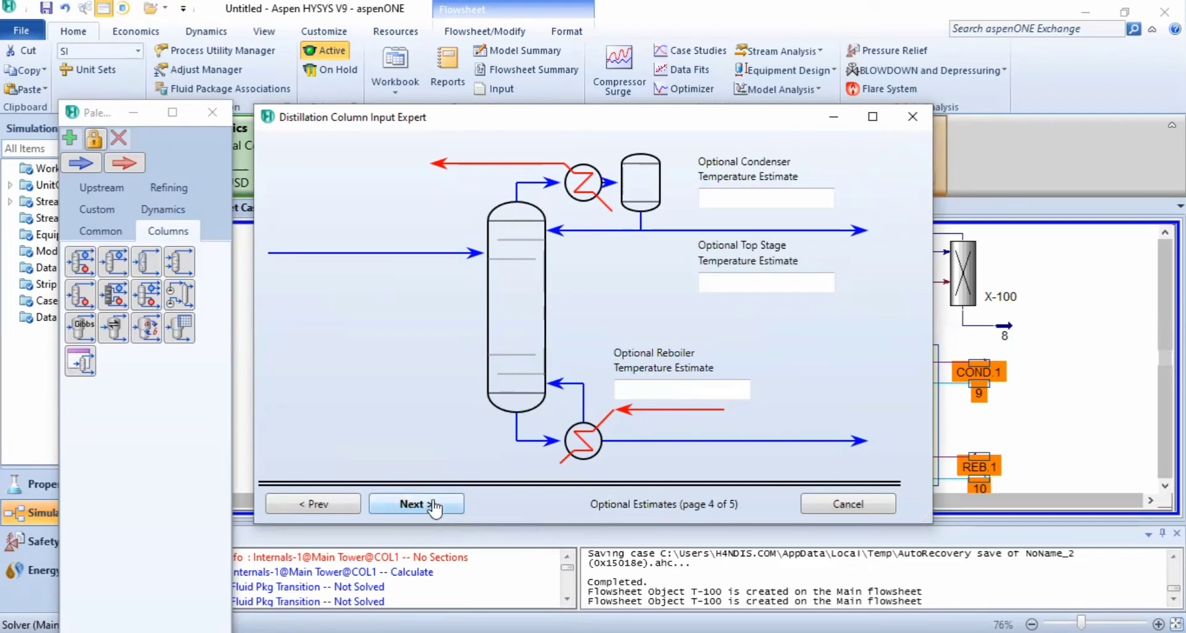
left_click(435, 505)
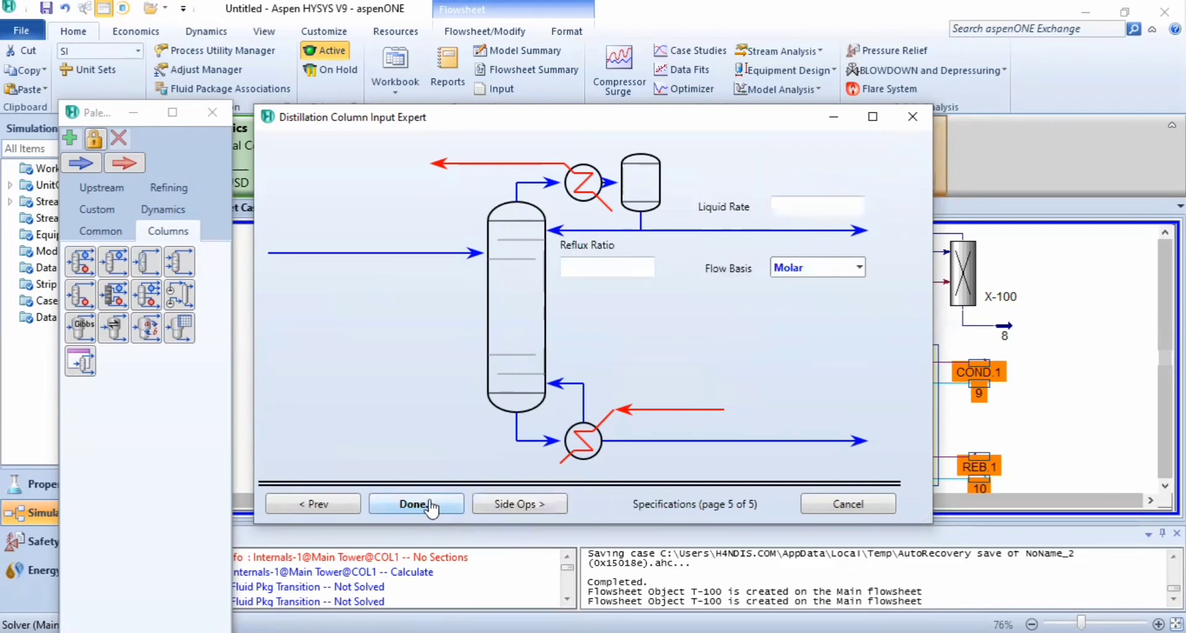
left_click(430, 500)
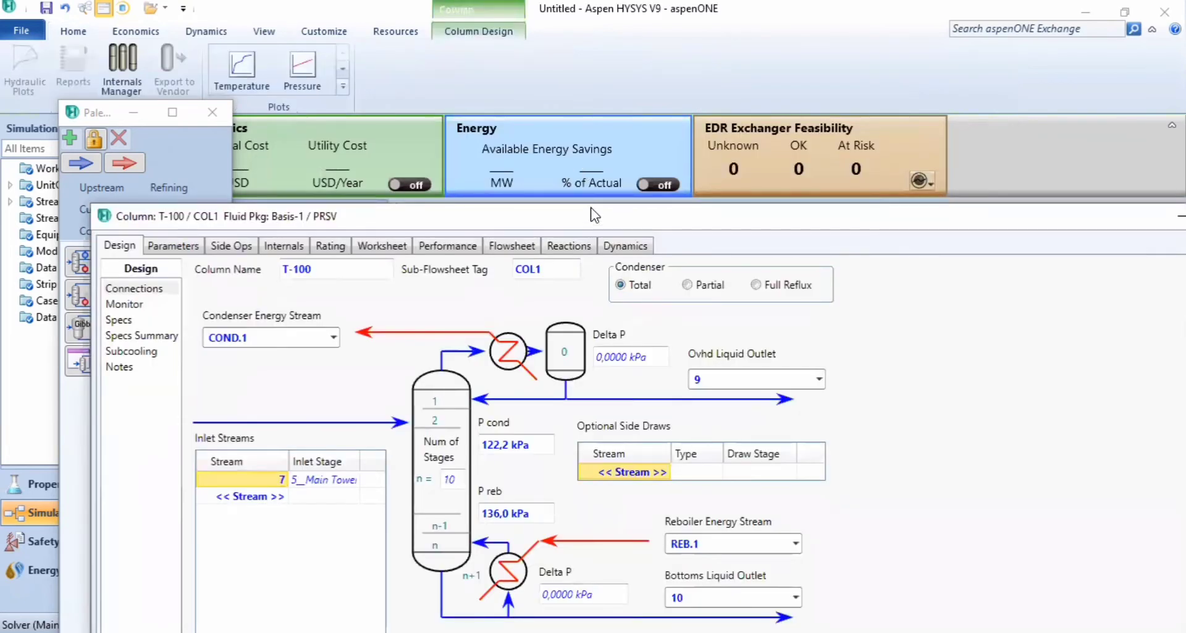
Maximize the T-100 column window and set the specified reflux ratio to 1 among the monitored specifications.
left_click_drag(595, 215, 574, 7)
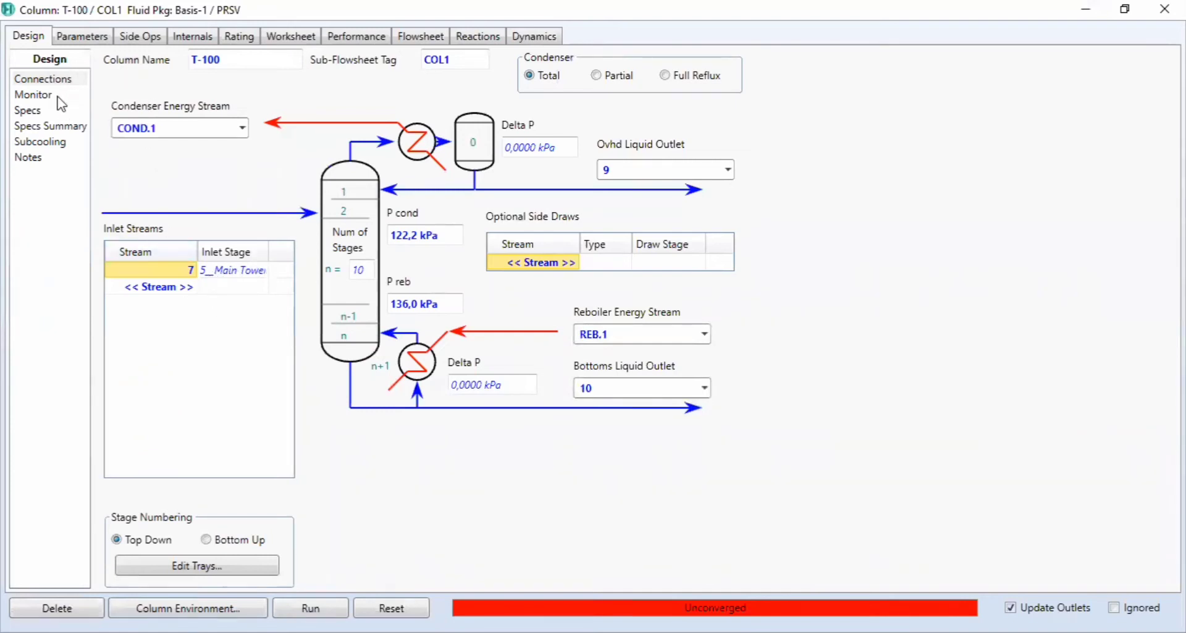
left_click(38, 94)
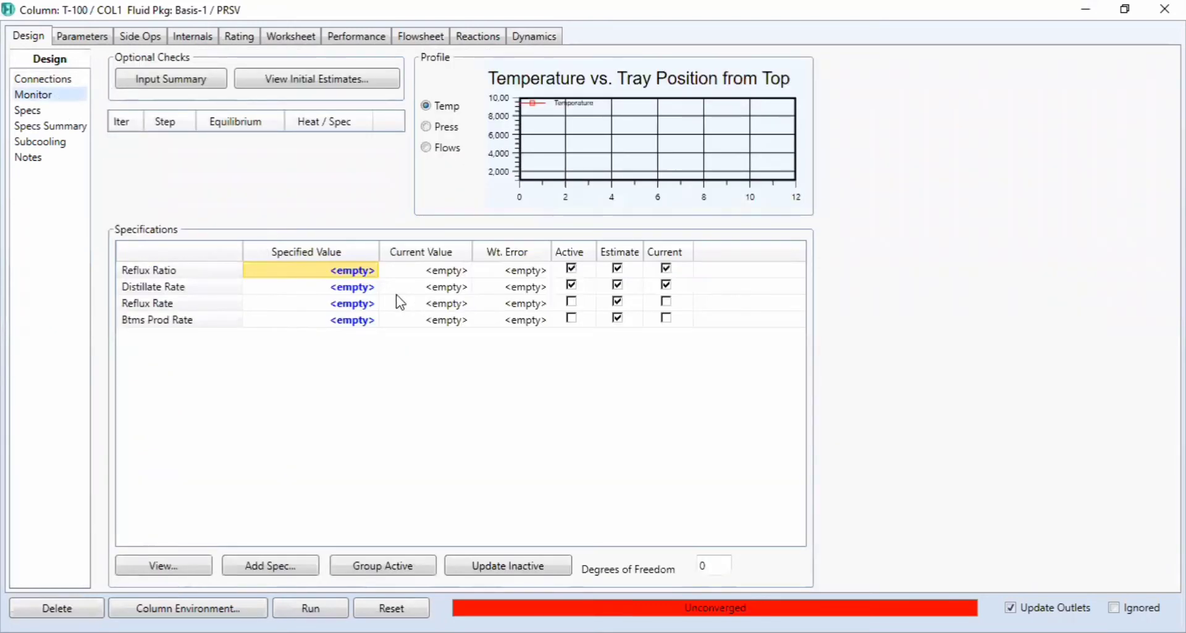
left_click(375, 284)
left_click(352, 276)
type("1")
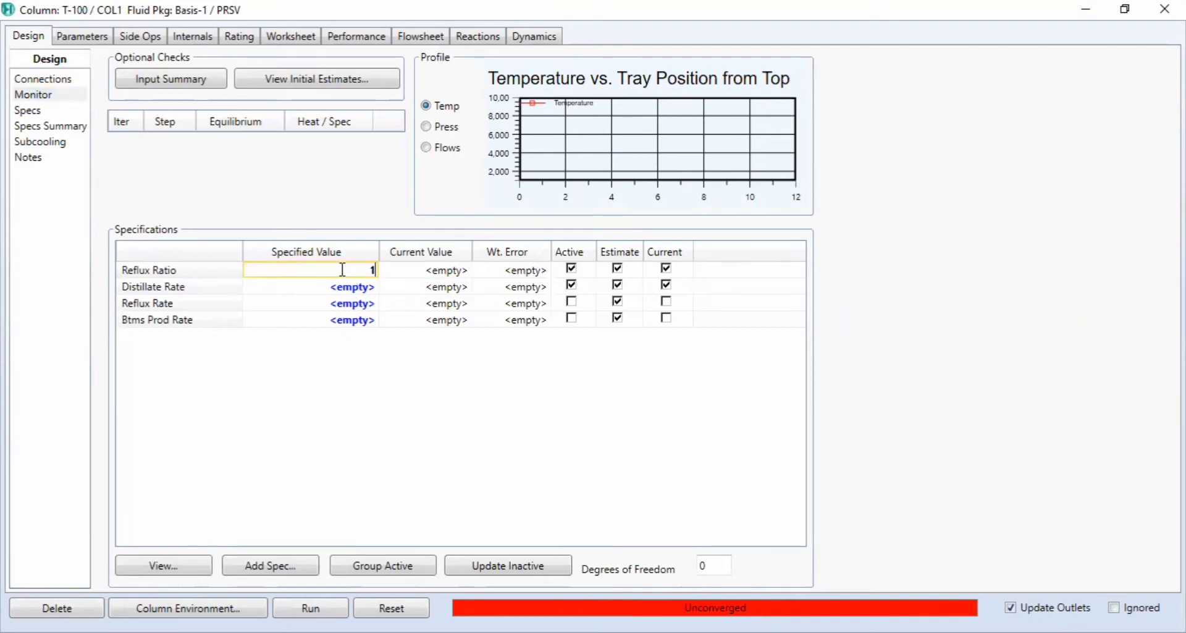
key("Return")
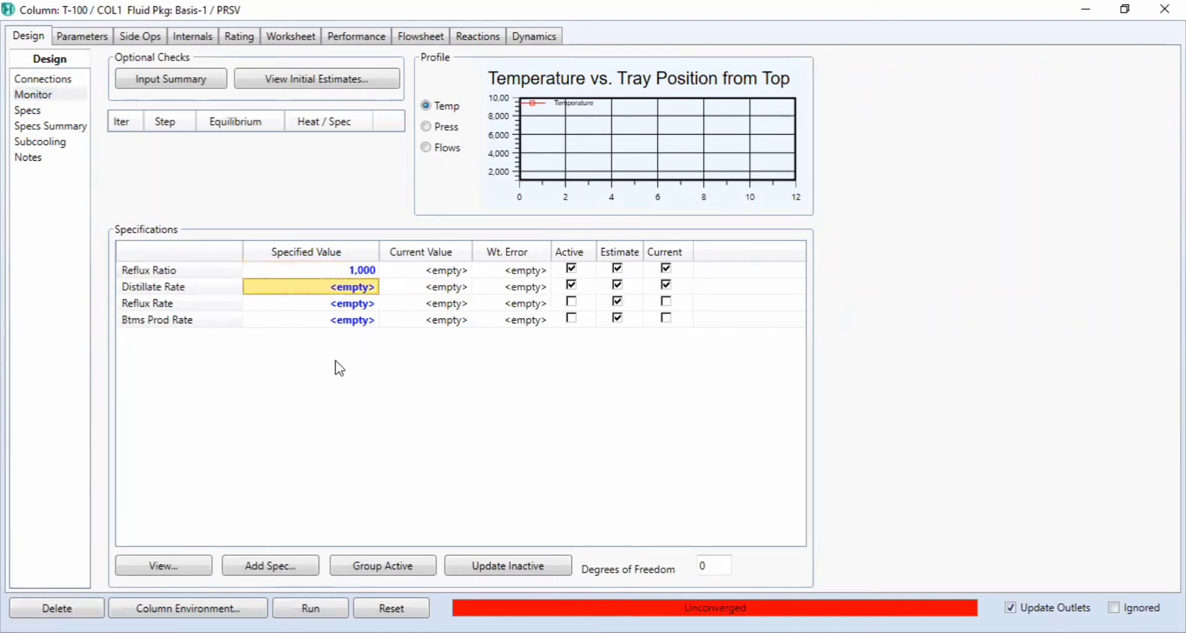
Add a Column Component Fraction specification to T-100 and set its stage to Reboiler.
left_click(278, 564)
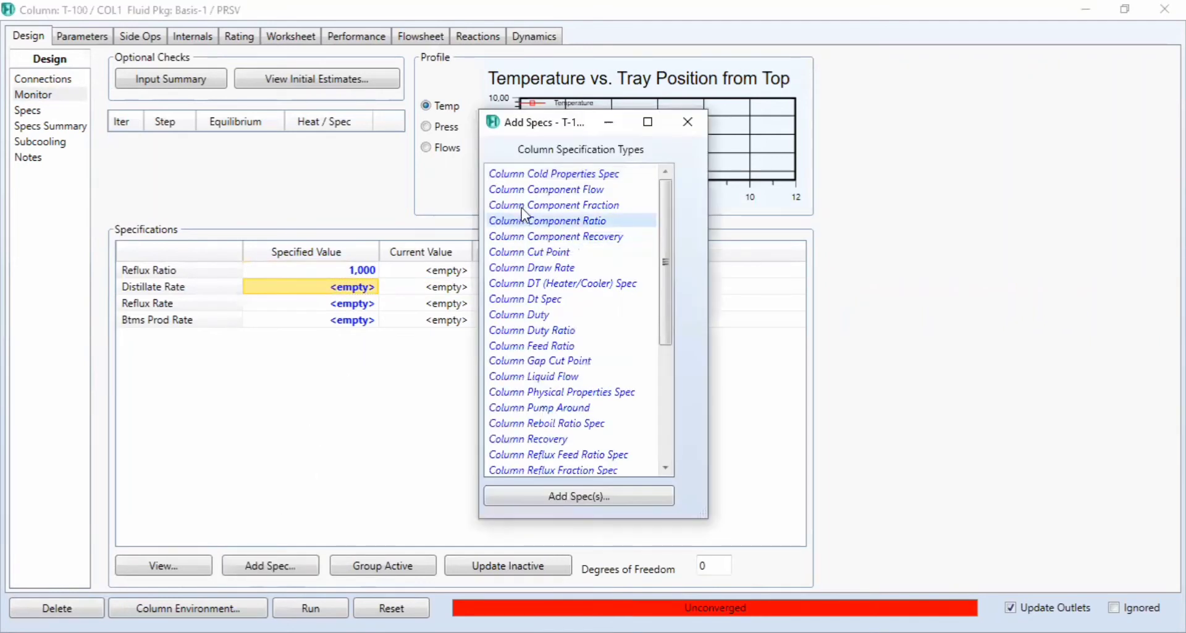
left_click(522, 205)
left_click(595, 493)
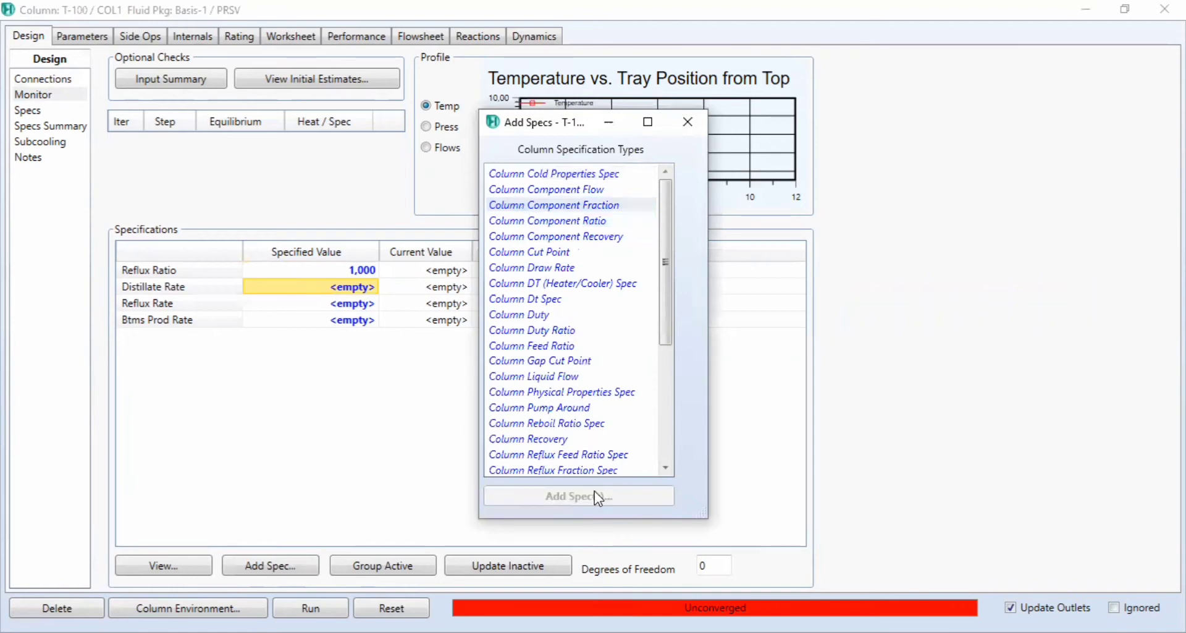
left_click(370, 319)
left_click(400, 320)
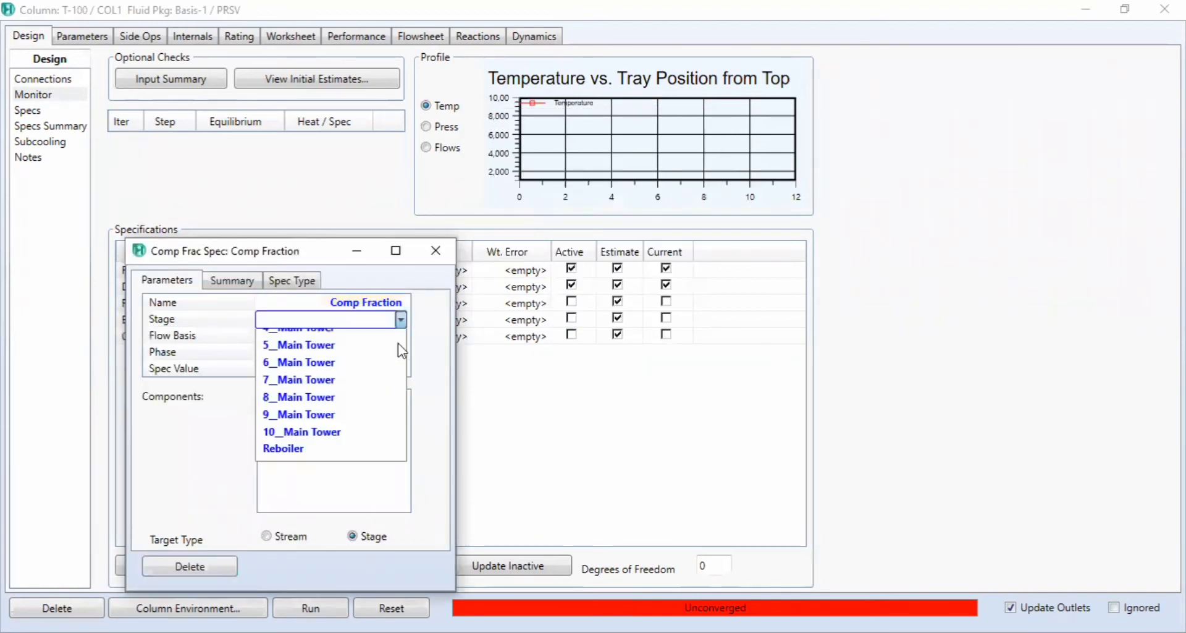
left_click(307, 538)
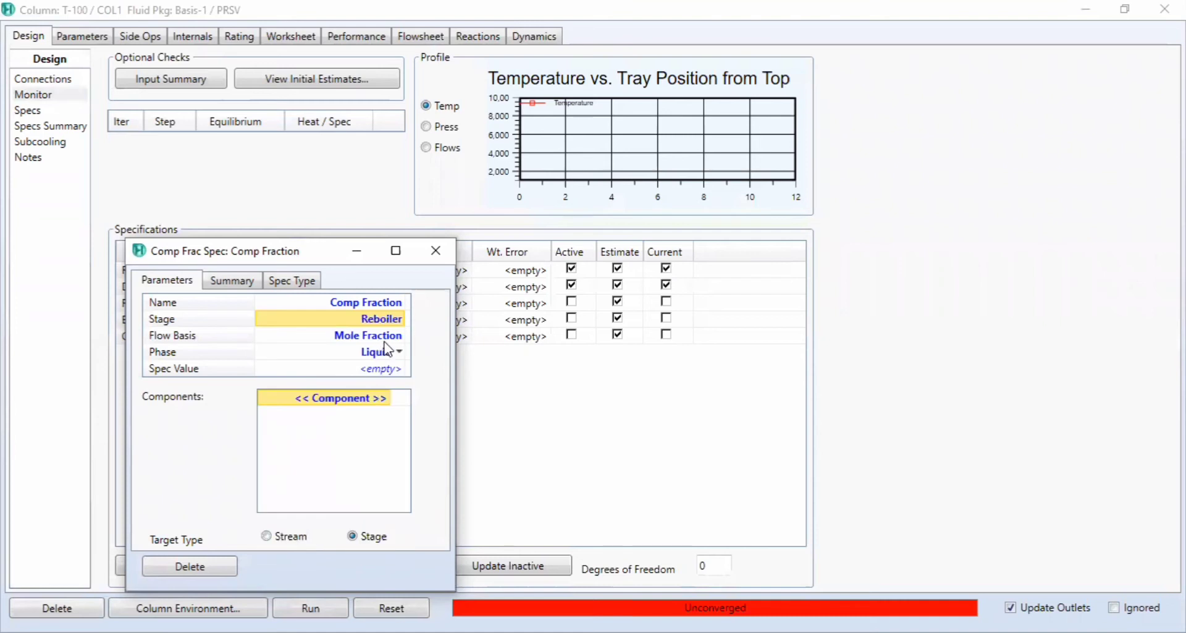
Set the component fraction specification to a value of 0,99 for component 1C16oicAcid.
left_click(400, 369)
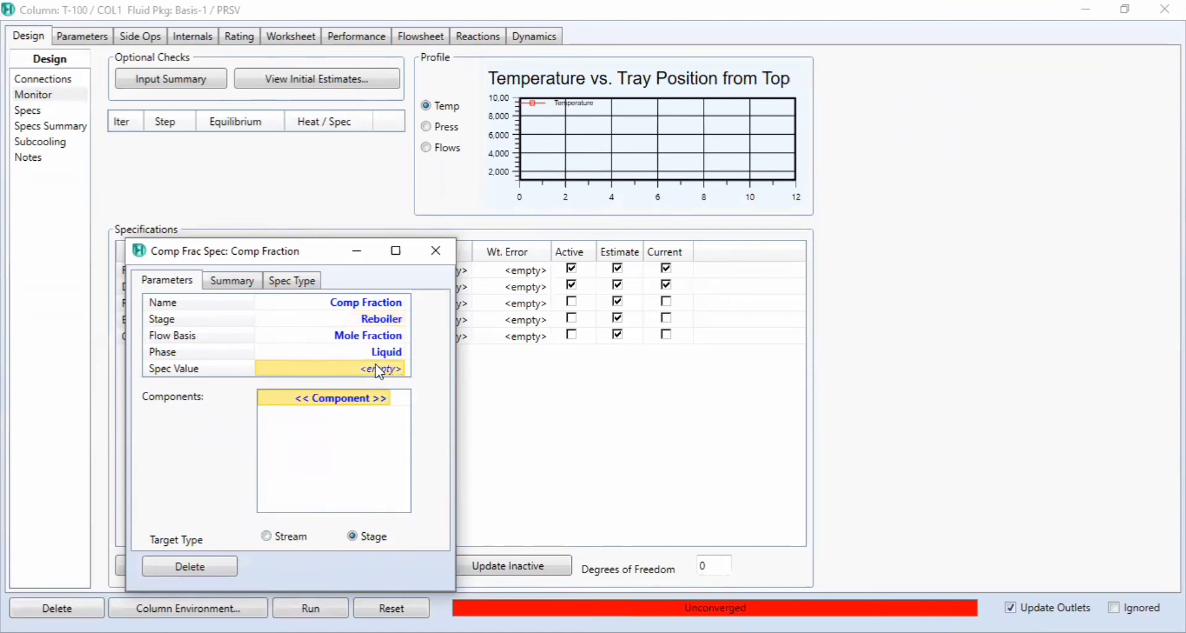
type("0,99")
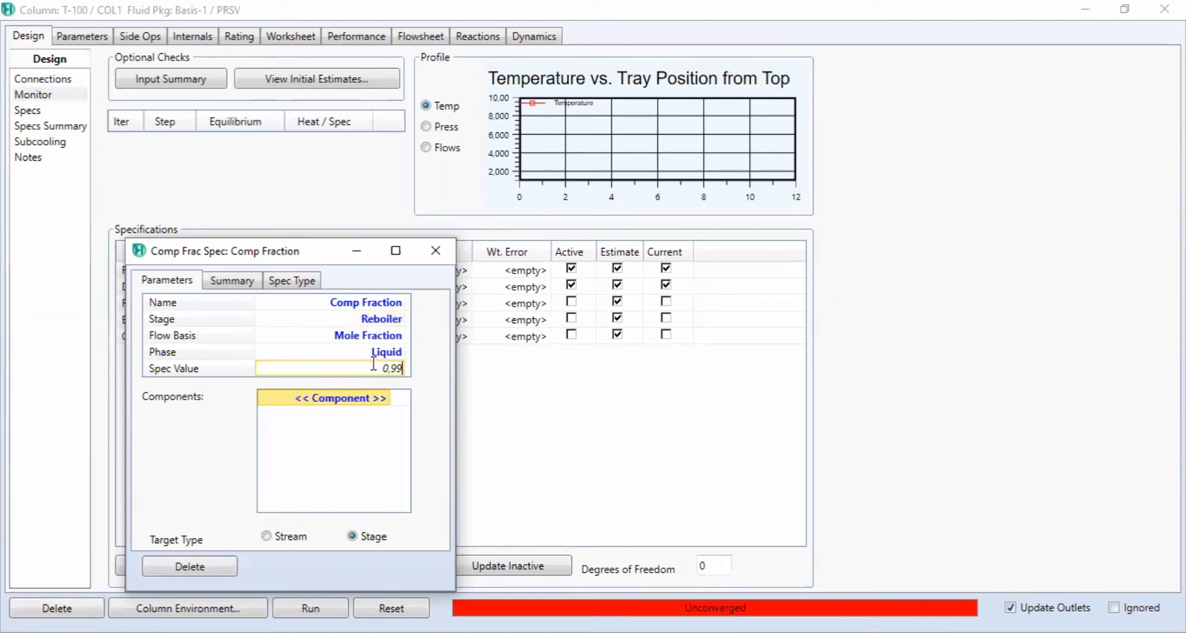
key("Return")
left_click(390, 401)
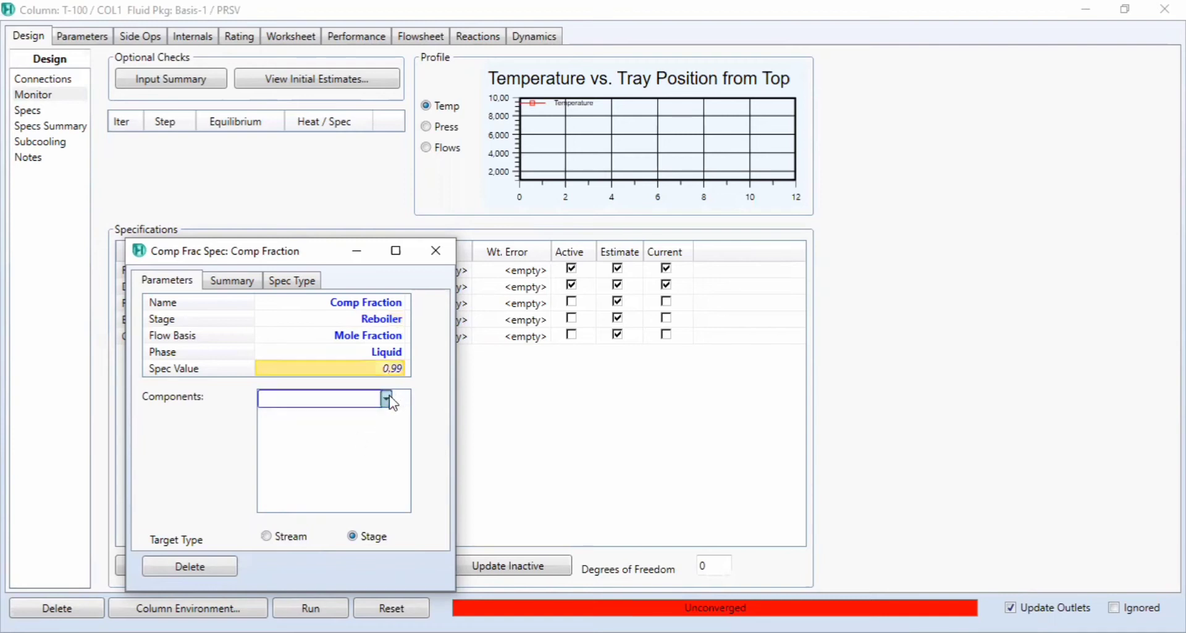
left_click(387, 399)
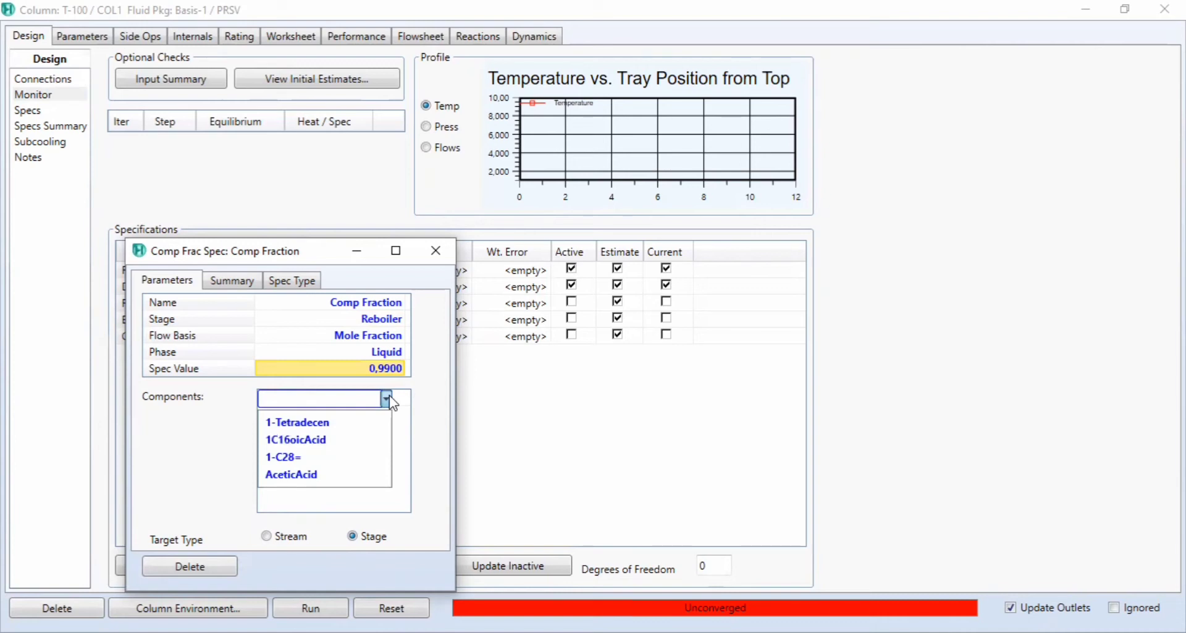
left_click(372, 437)
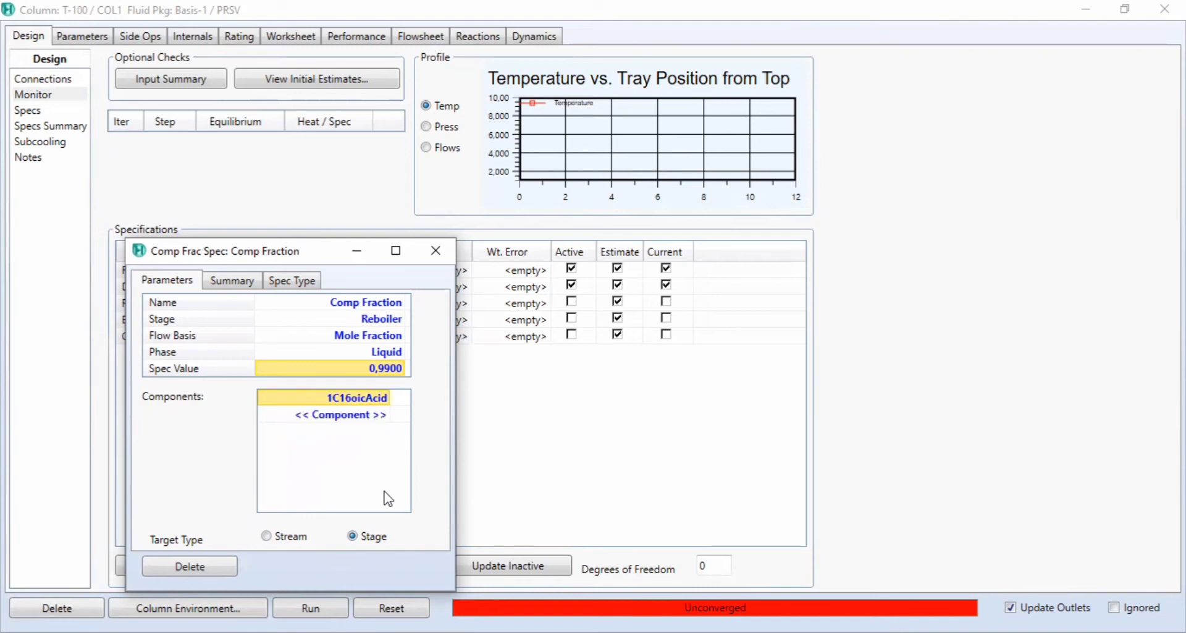
left_click(540, 473)
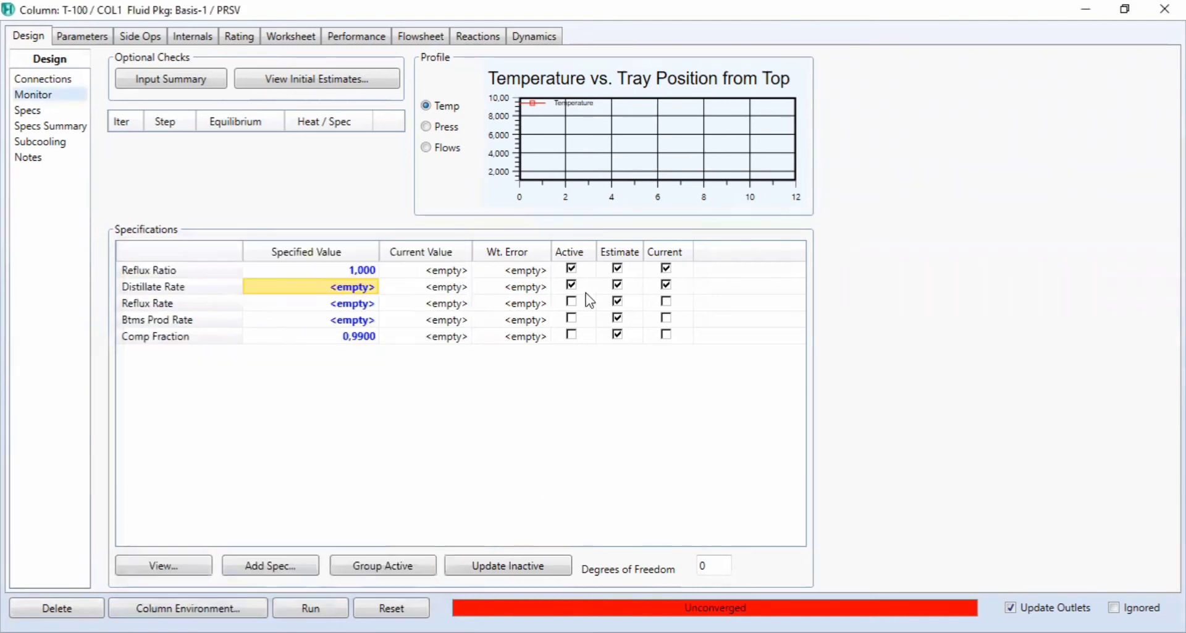
Make Comp Fraction active instead of Distillate Rate in T-100, and close the column and specification windows.
left_click(571, 284)
left_click(571, 335)
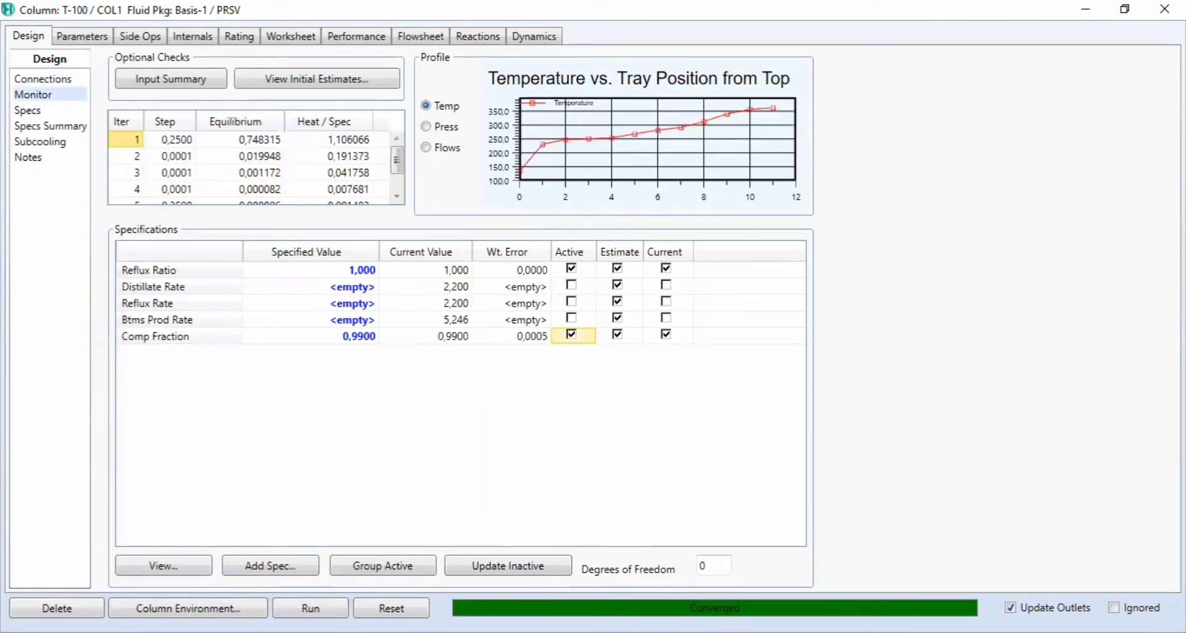
left_click(1164, 8)
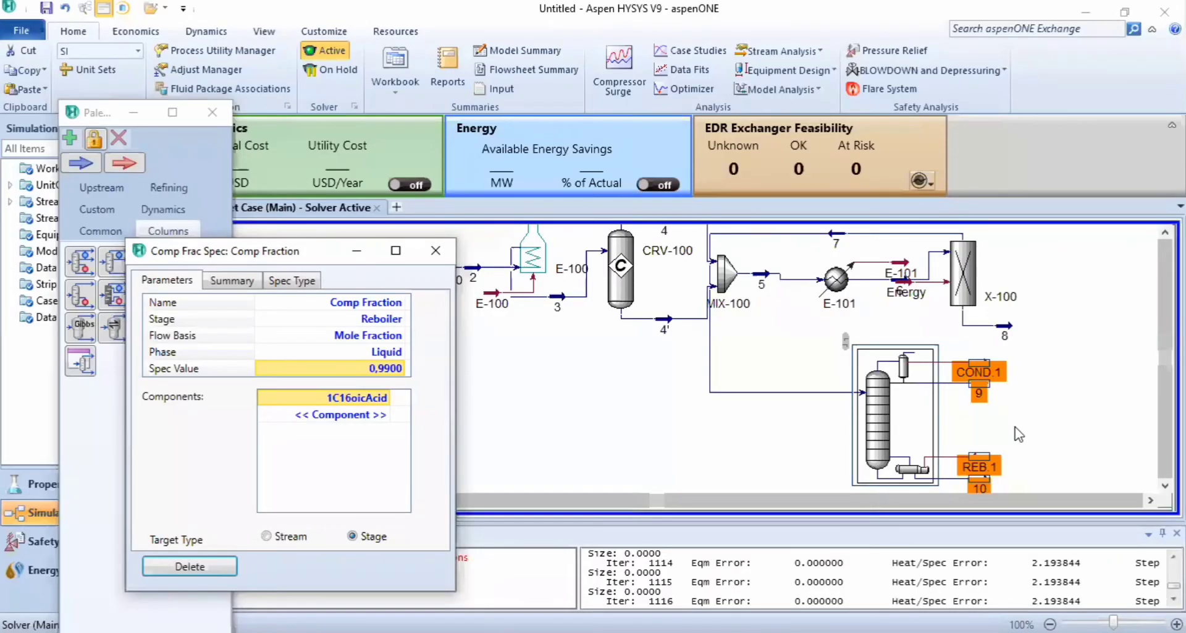
left_click(1019, 434)
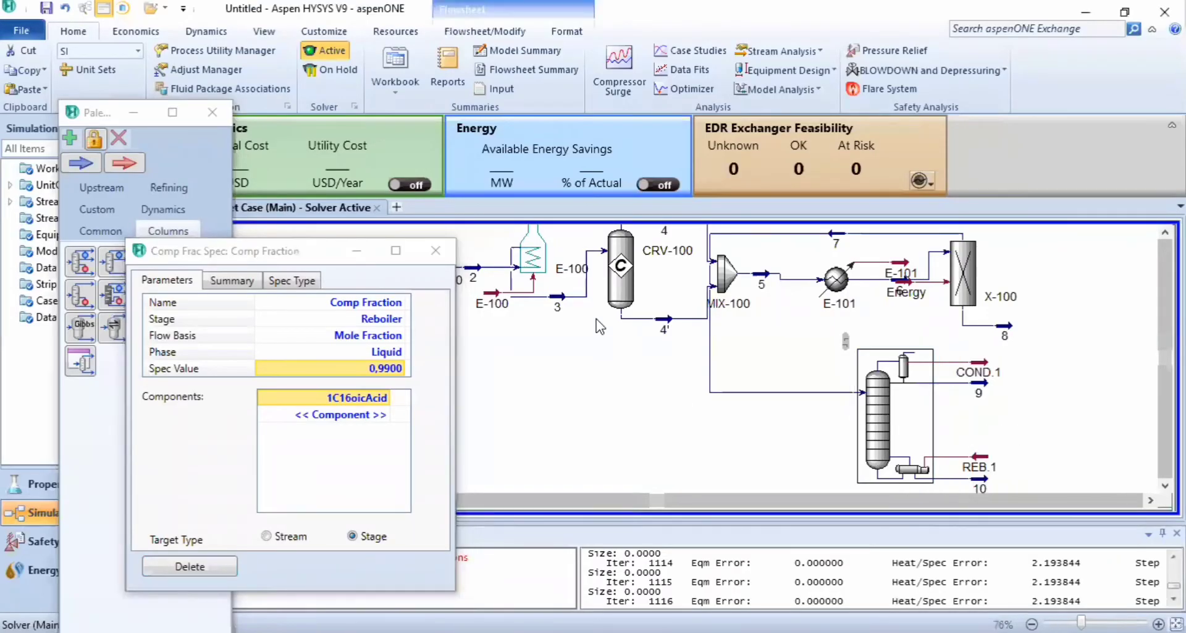
left_click(435, 251)
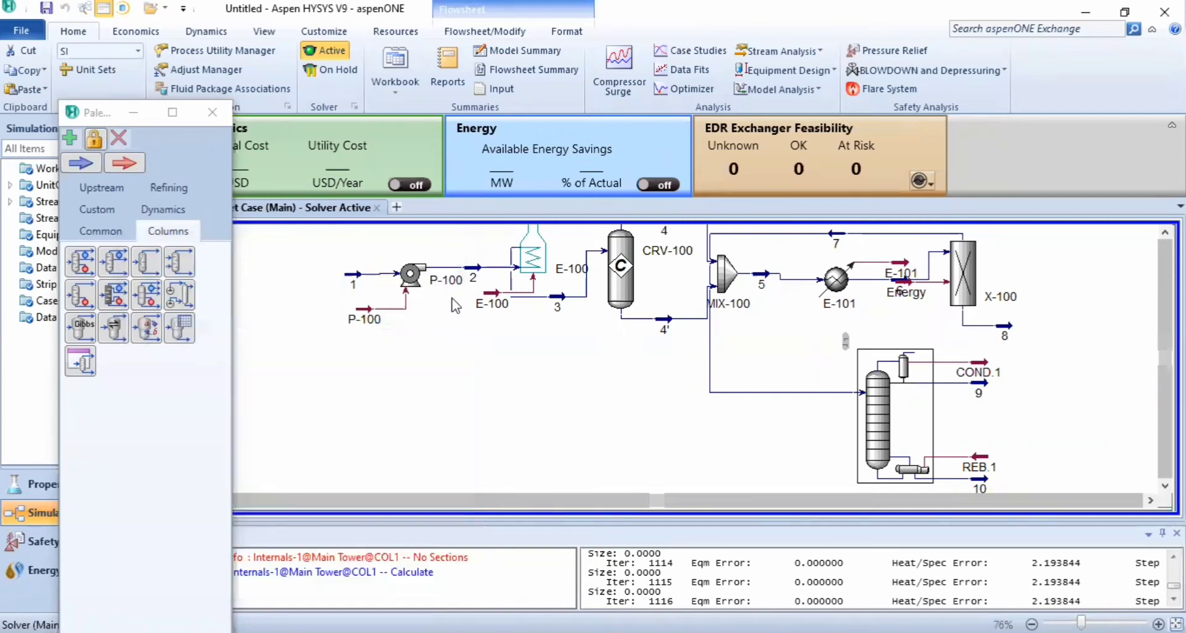
Add a second distillation column below reactor CRV-100 and adjust the placement of both columns on the flowsheet.
left_click(112, 318)
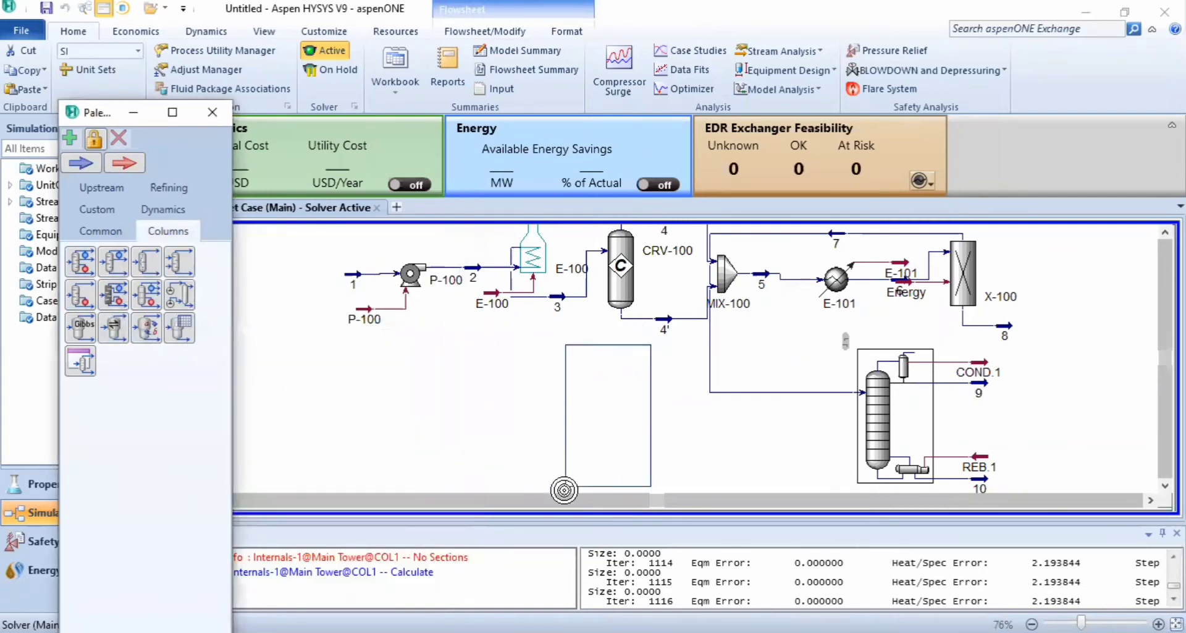
left_click(564, 485)
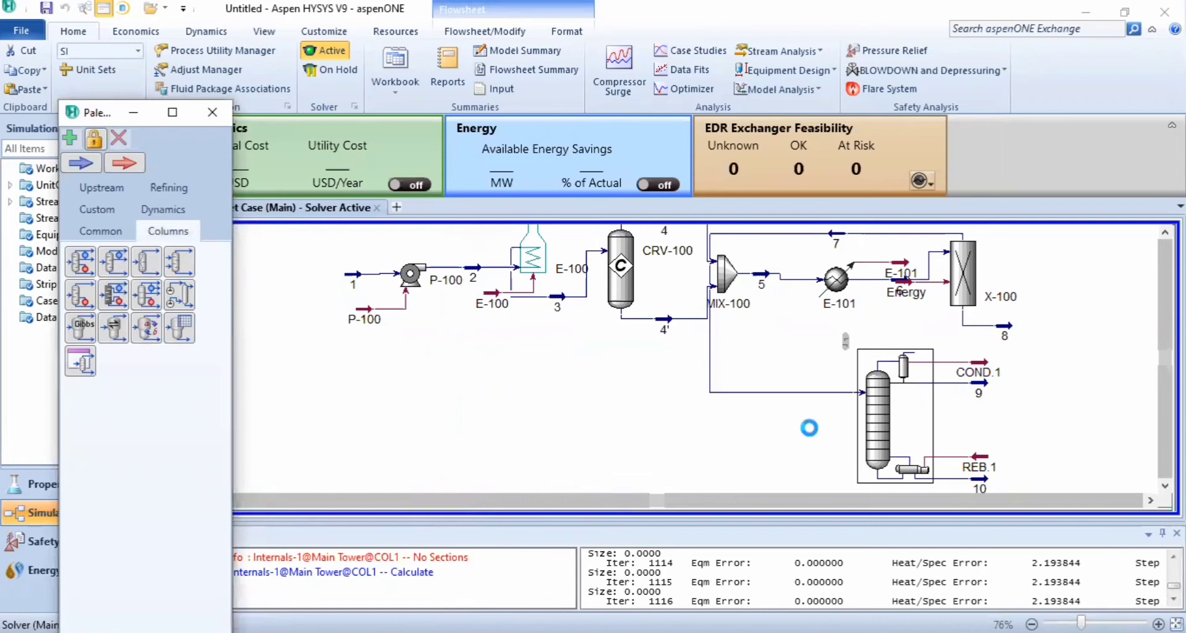
scroll(814, 435, "up", 1)
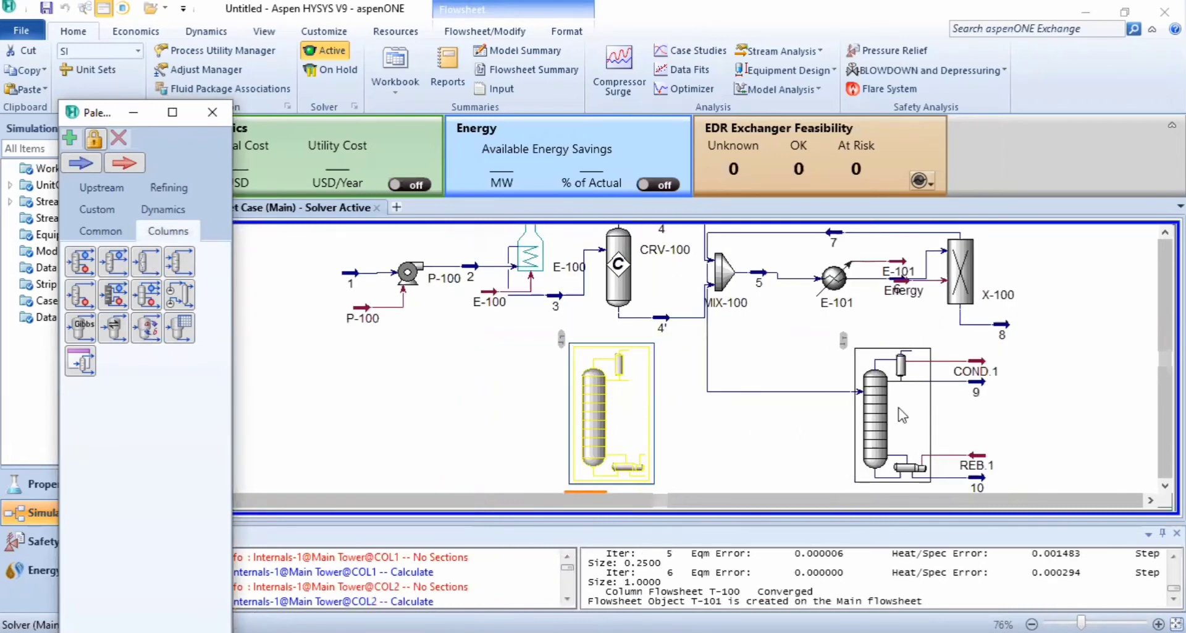
left_click_drag(869, 418, 870, 407)
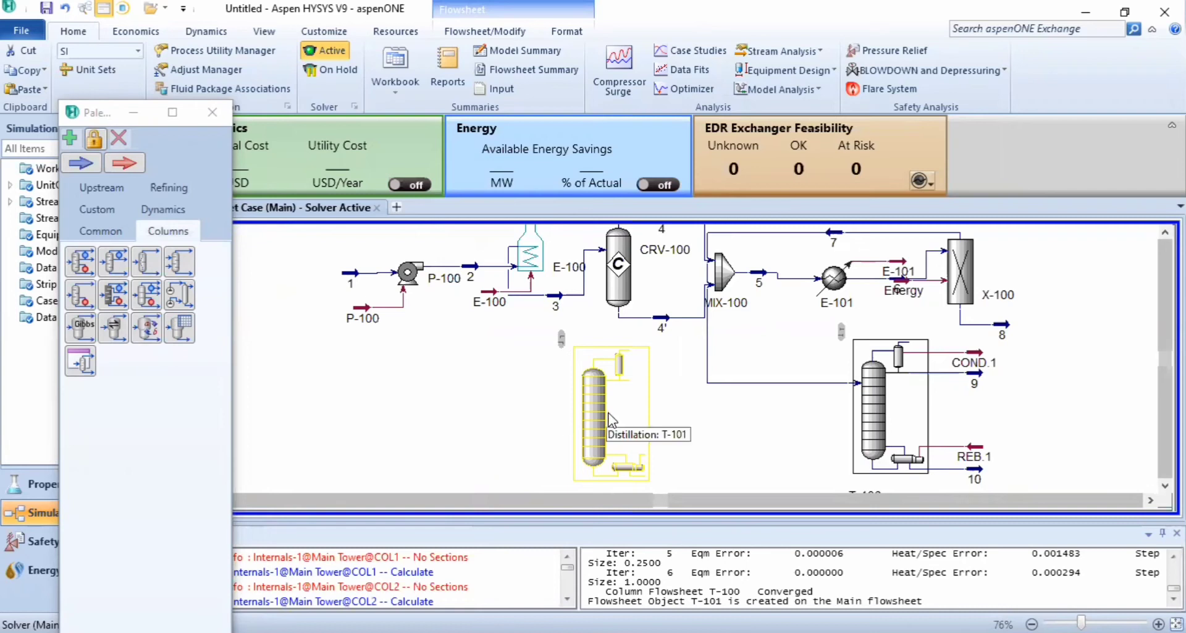
left_click_drag(608, 416, 611, 420)
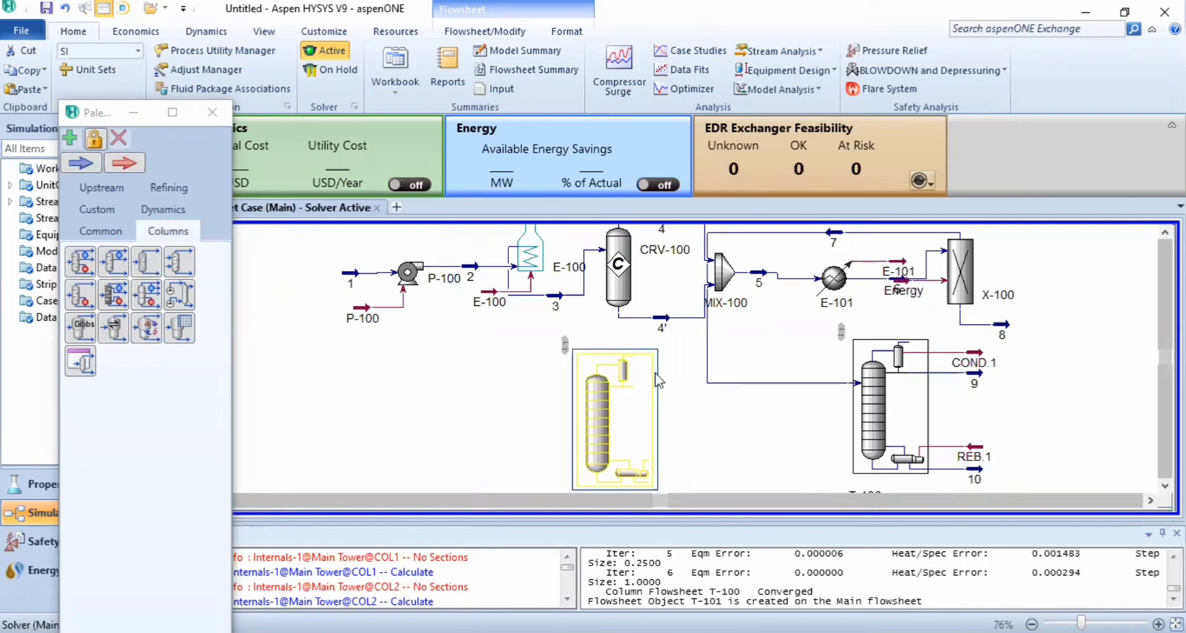
Open the input expert of column T-101 and connect stream 9 as its inlet.
double_click(609, 413)
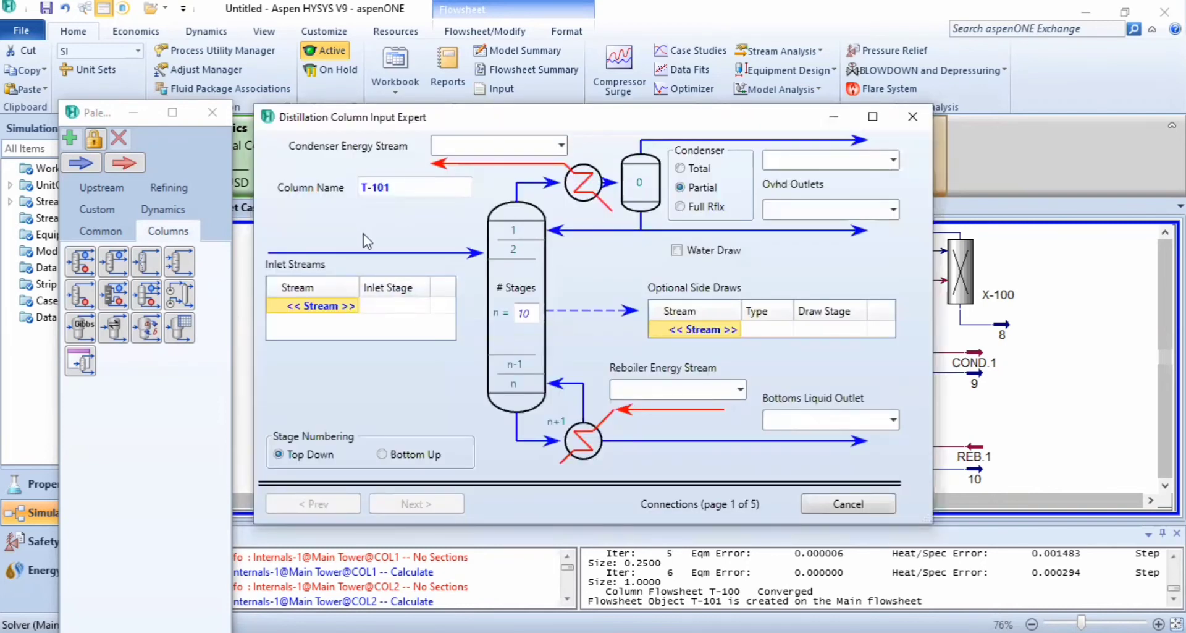
left_click(353, 304)
left_click(353, 306)
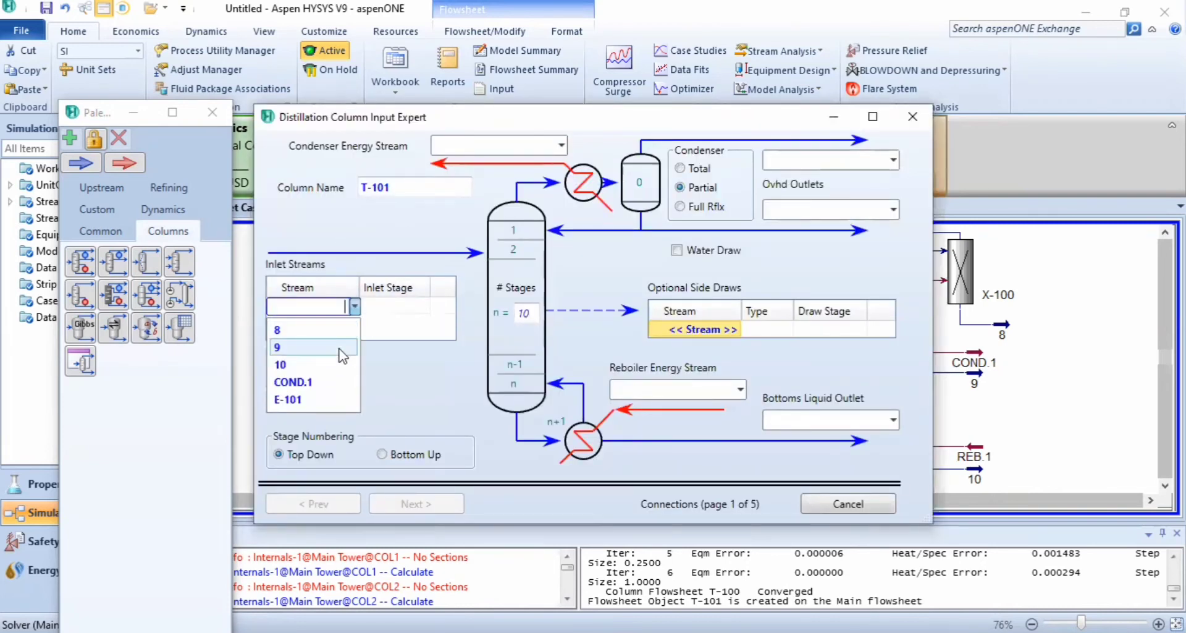
left_click(309, 337)
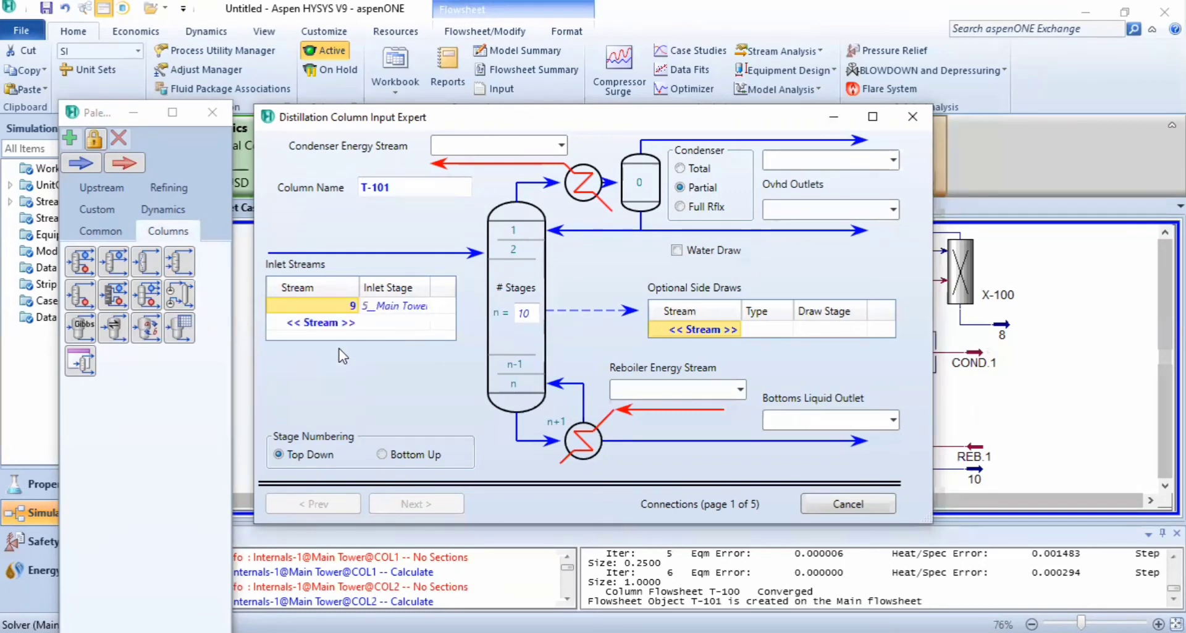
Name the T-101 condenser energy stream COND.2 and the reboiler energy stream REB.2.
left_click(464, 147)
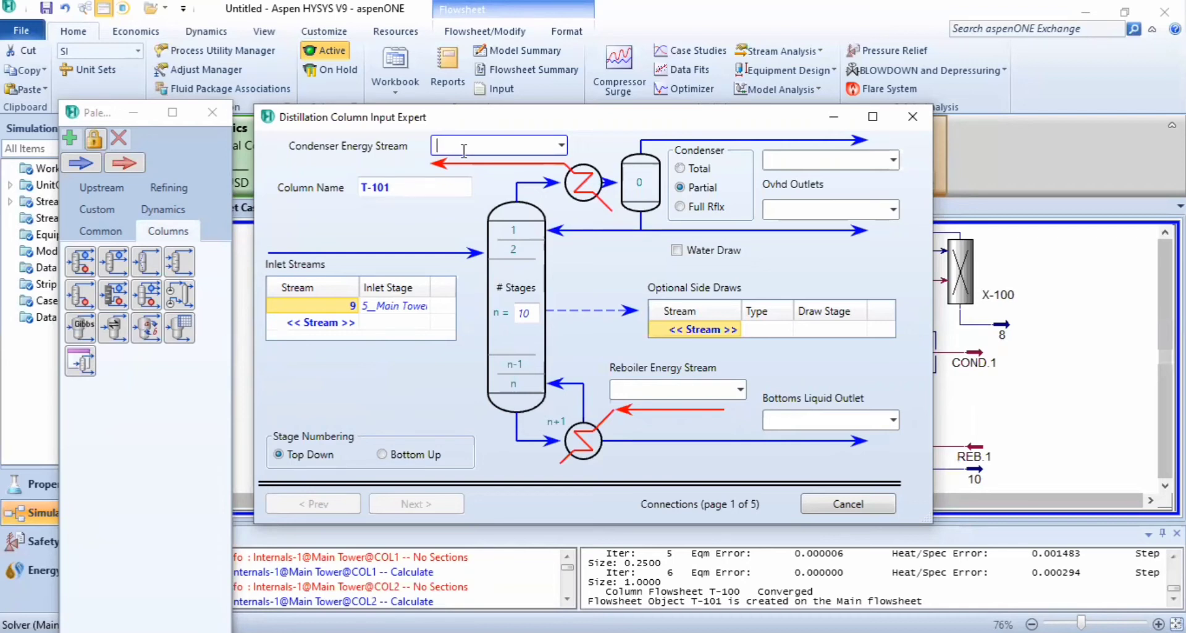
type("COND.2")
left_click(684, 392)
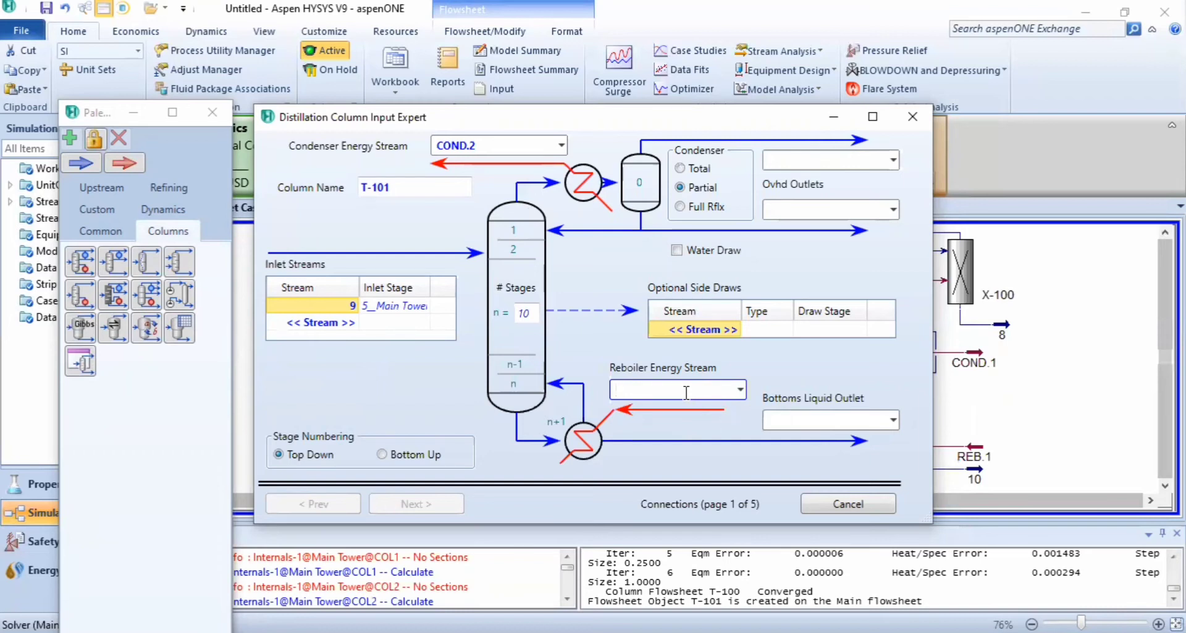
type("REB..2")
key("Return")
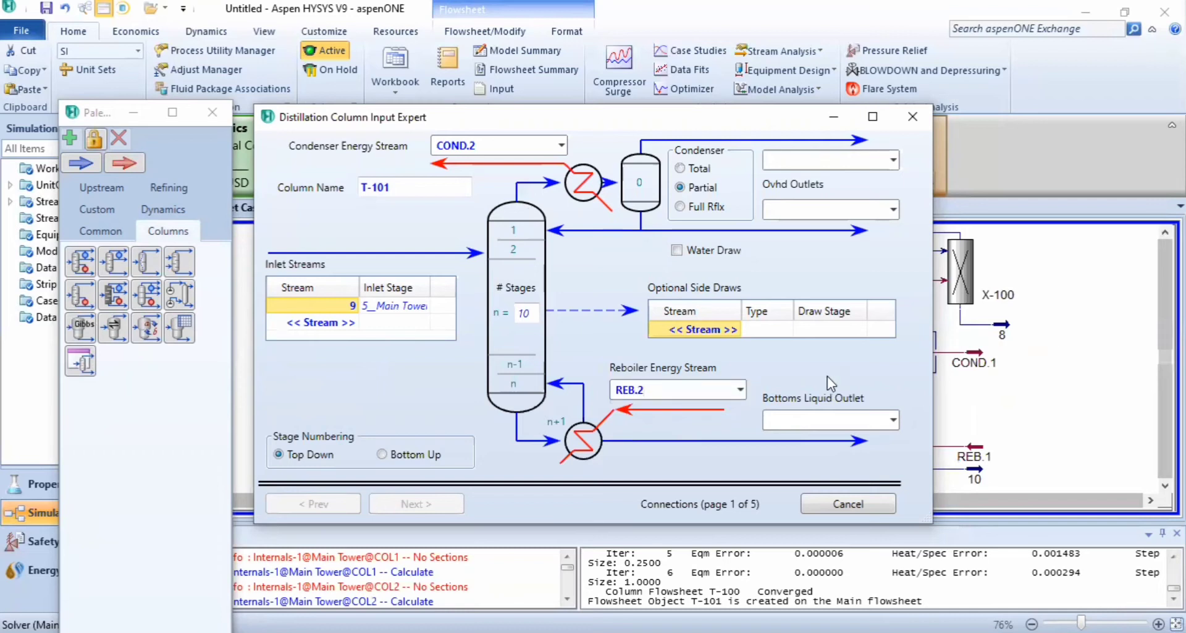
Choose a total condenser with overhead liquid outlet 11 and bottoms liquid outlet 12, keeping the default reboiler configuration.
left_click(681, 168)
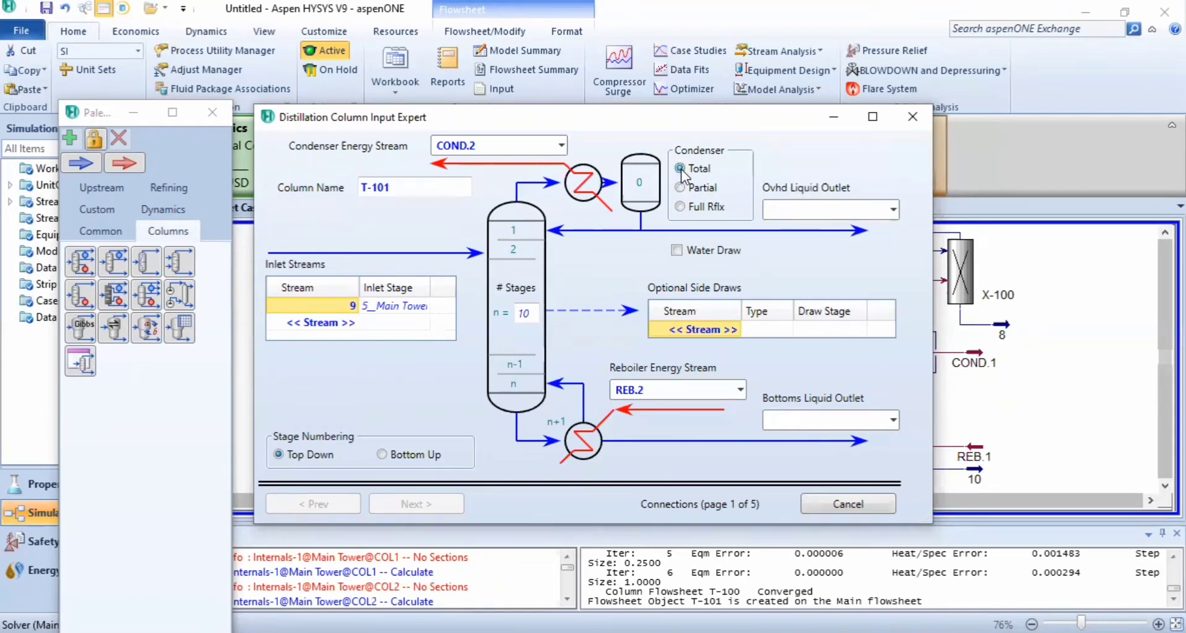
left_click(805, 213)
type("11")
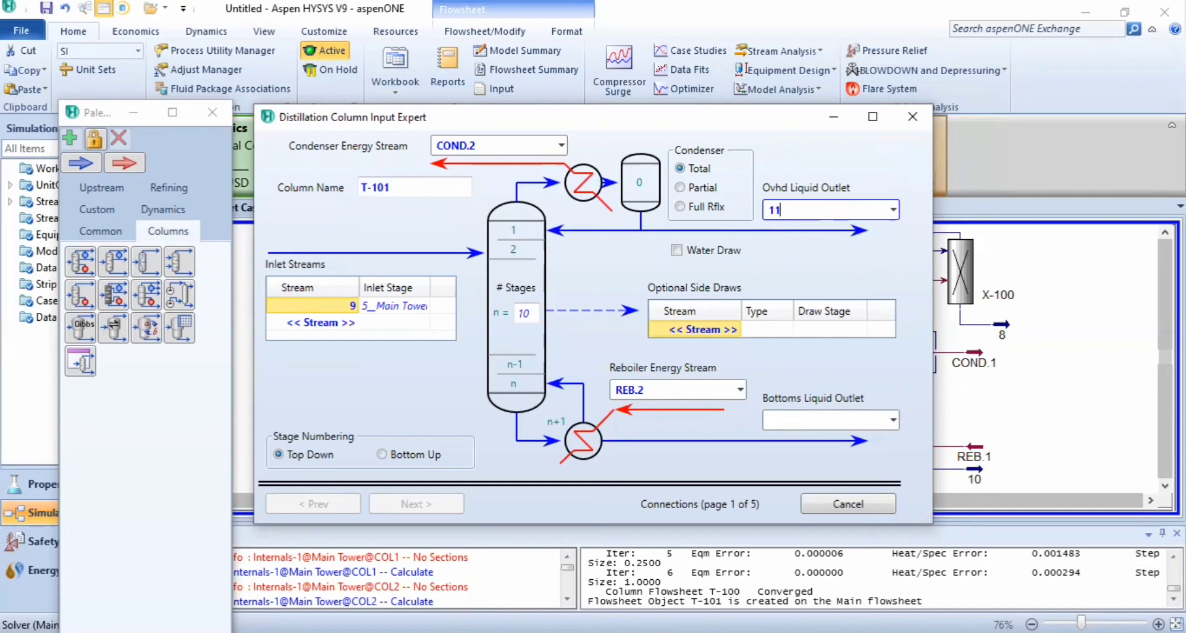
left_click(806, 417)
type("1")
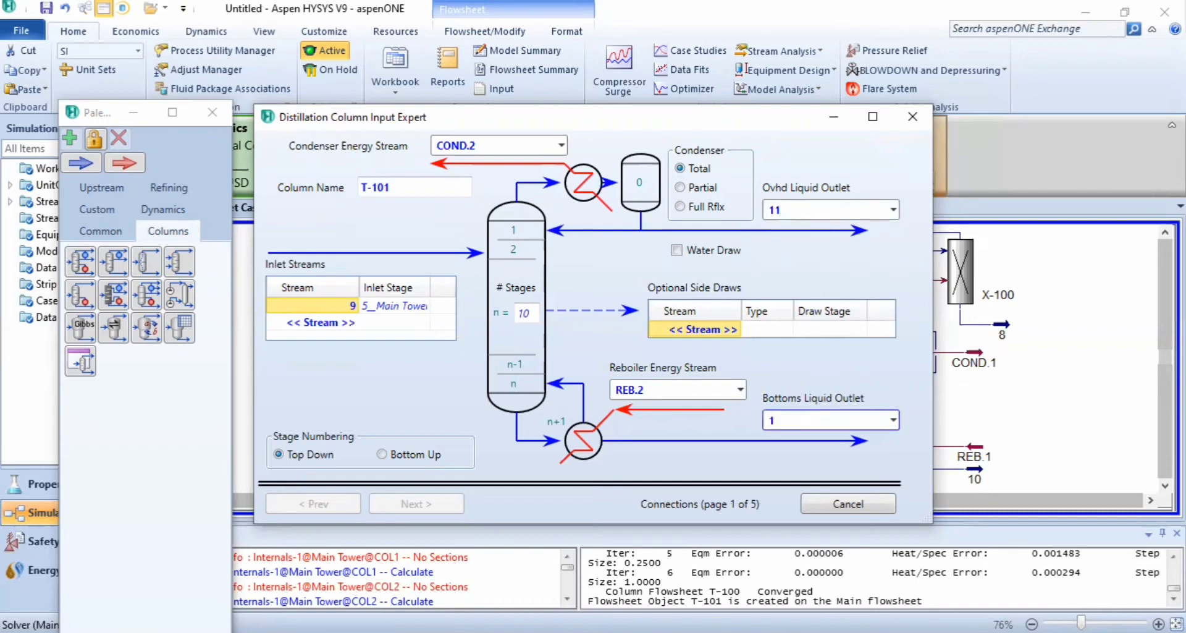
type("2")
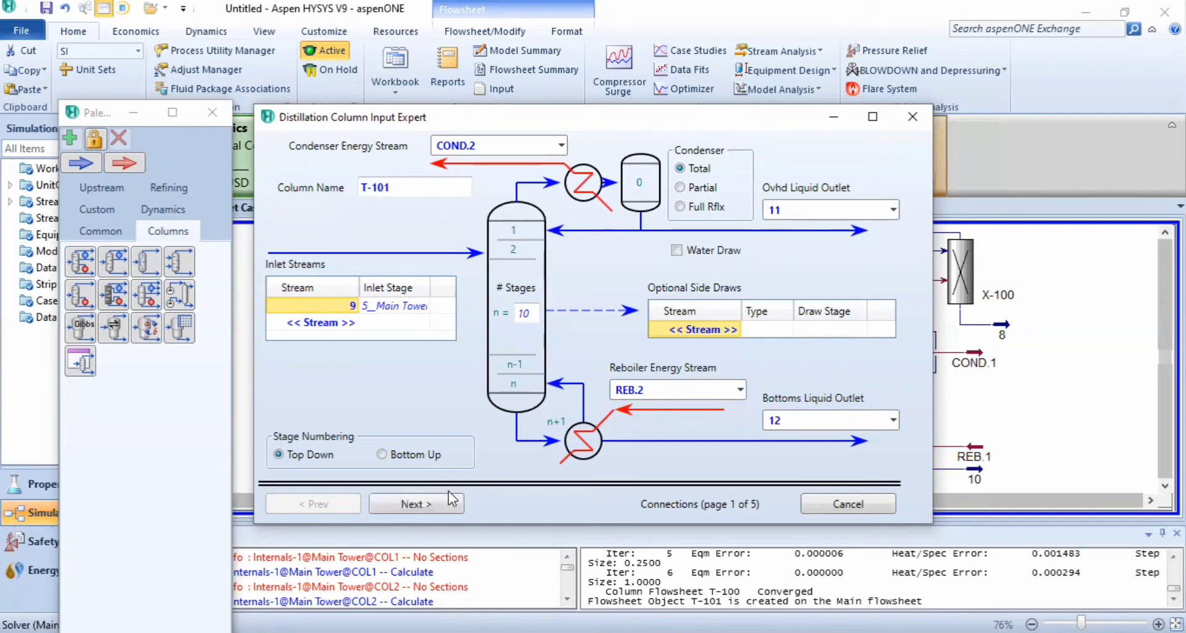
left_click(449, 503)
left_click(449, 503)
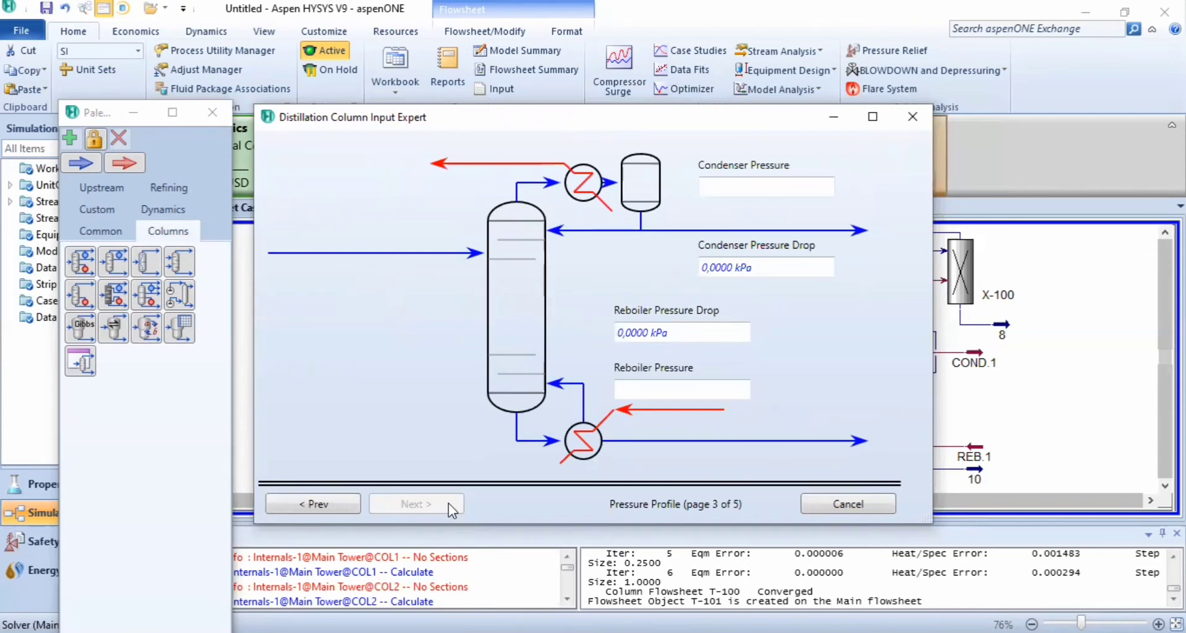
Set the reboiler pressure to 122,2 kPa and the condenser pressure to 108,5 kPa, and finish the input expert without optional estimates.
left_click(665, 392)
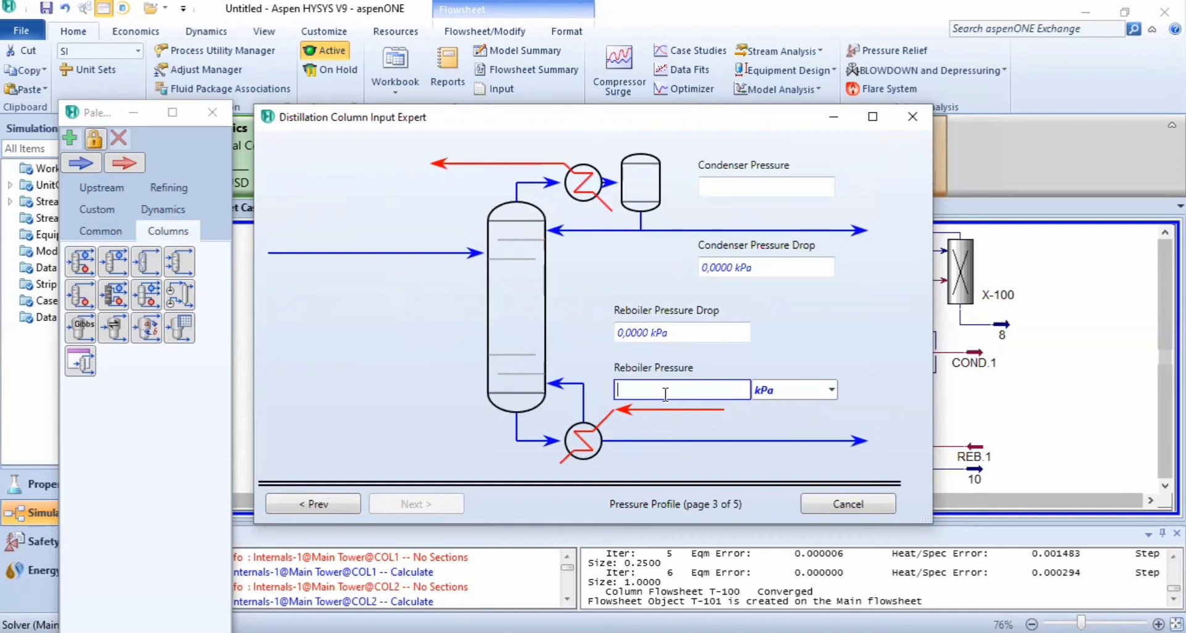
type("122,2")
key("Return")
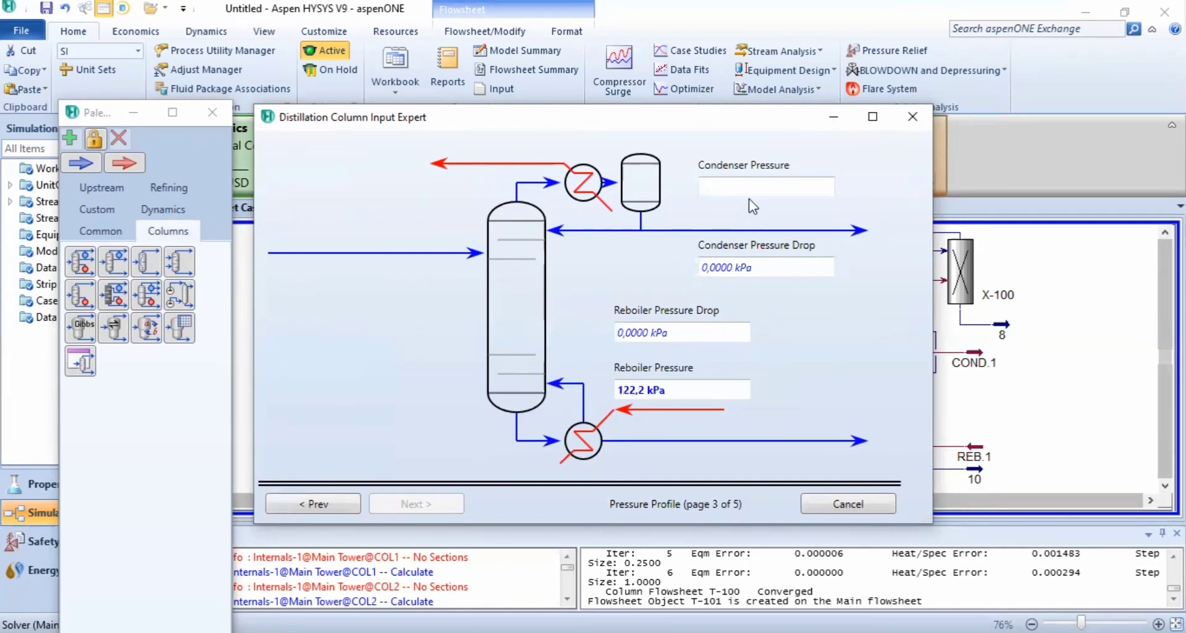
left_click(755, 187)
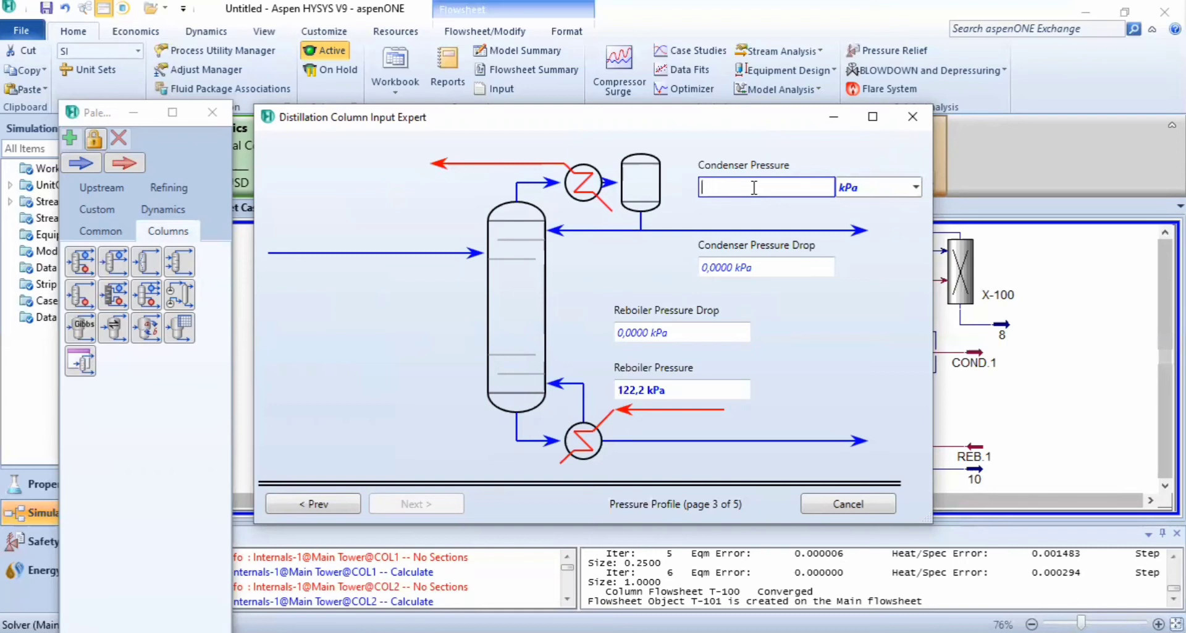
type("108,5")
key("Return")
left_click(416, 506)
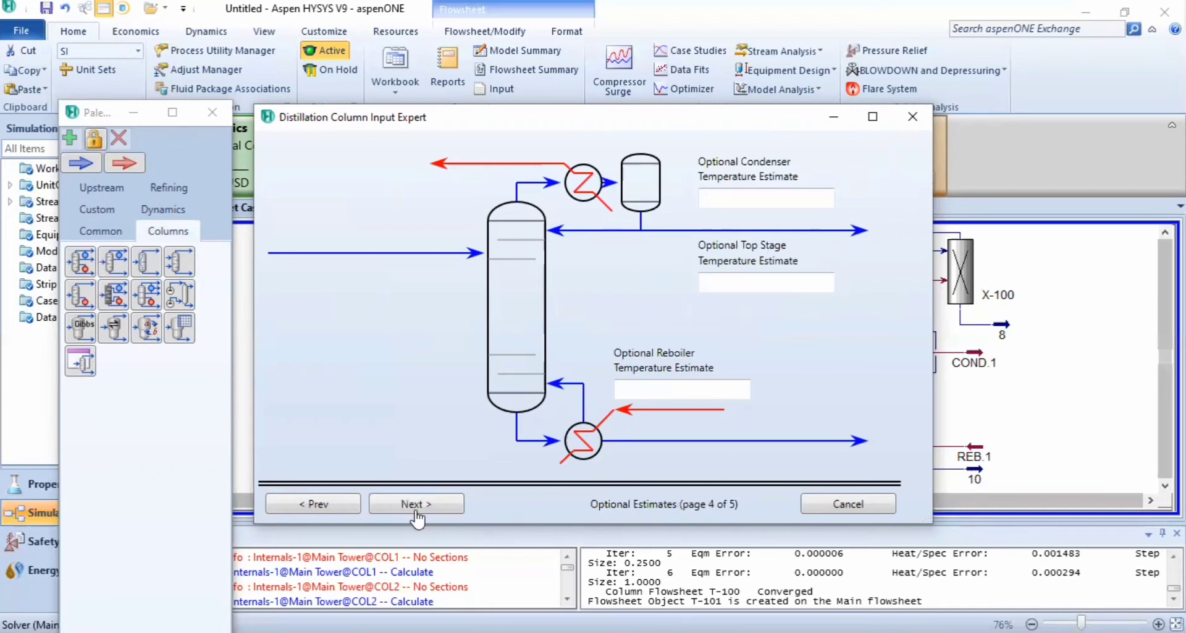
left_click(414, 510)
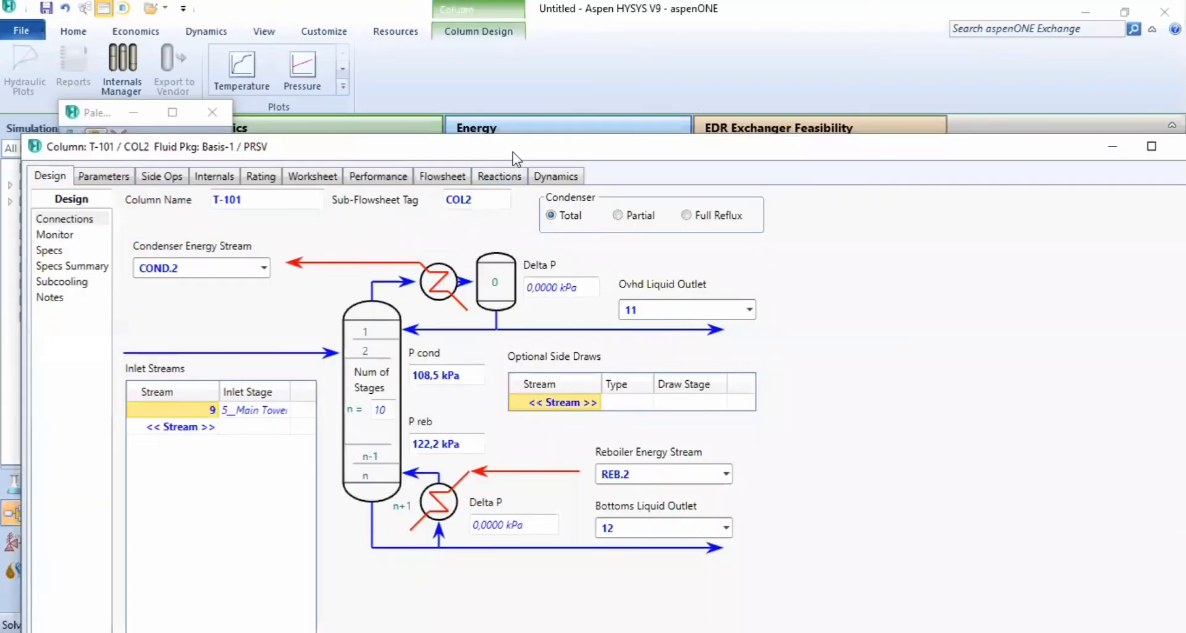
Set the reflux ratio specification of column T-101 to 1.
left_click_drag(510, 147, 504, 31)
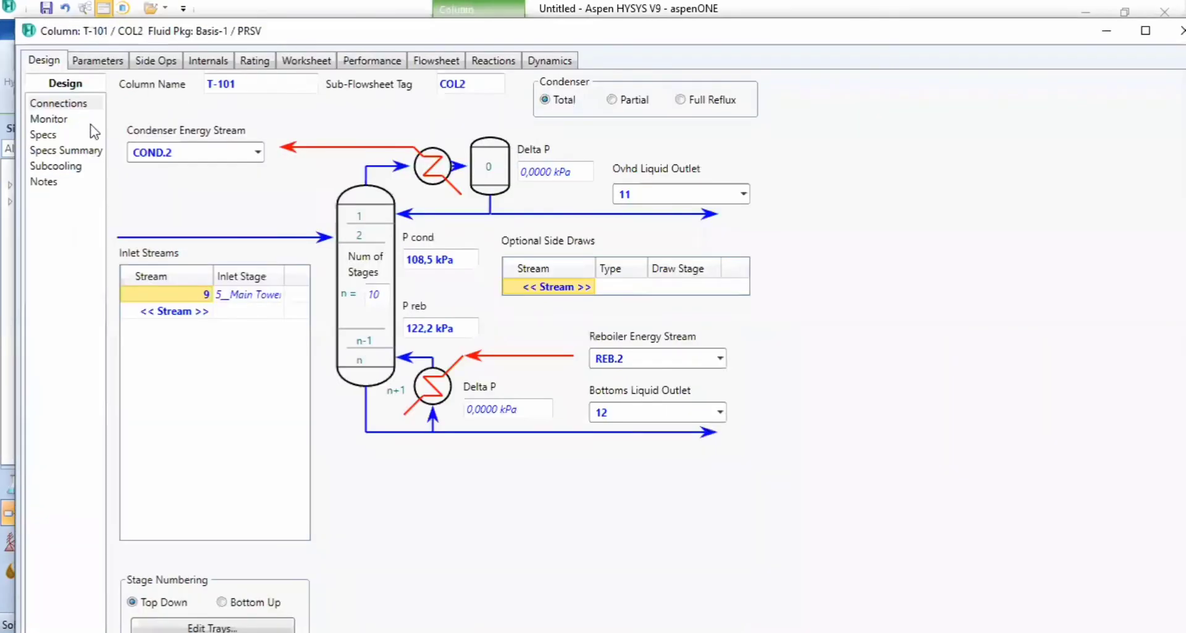
left_click(70, 121)
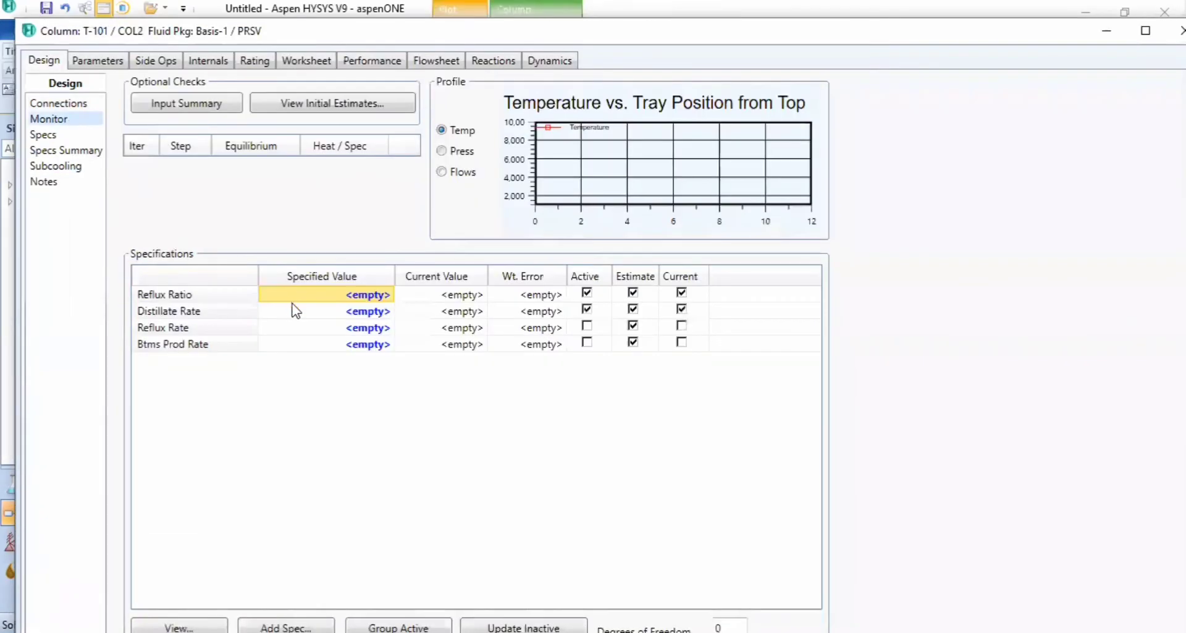
left_click(328, 310)
left_click(330, 292)
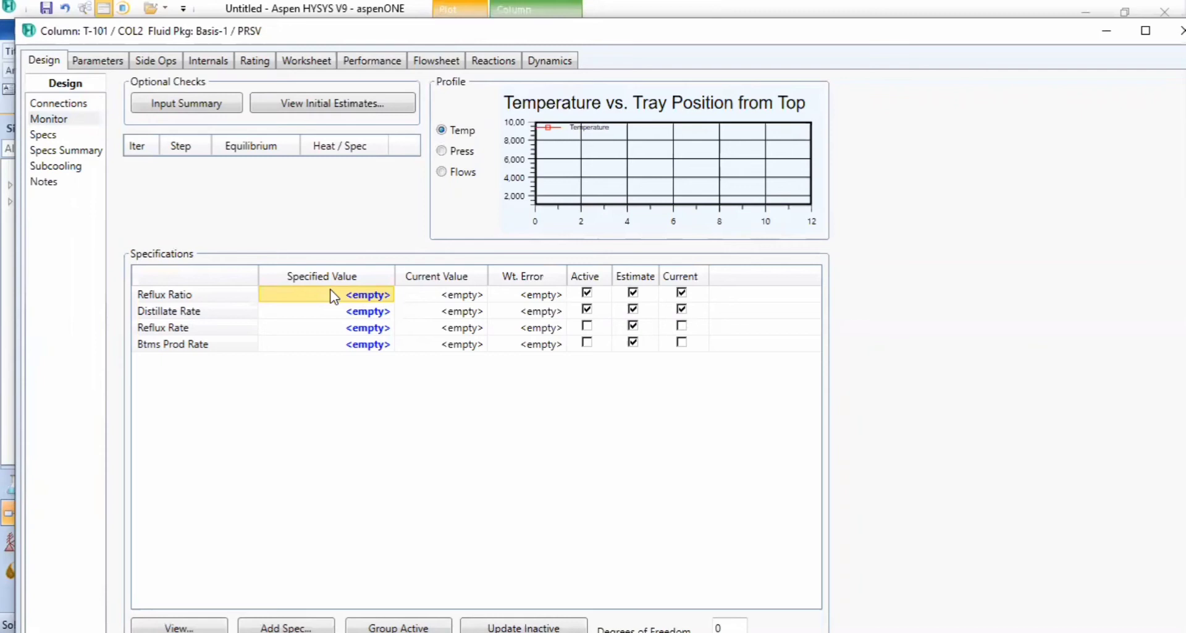
type("1")
left_click(339, 314)
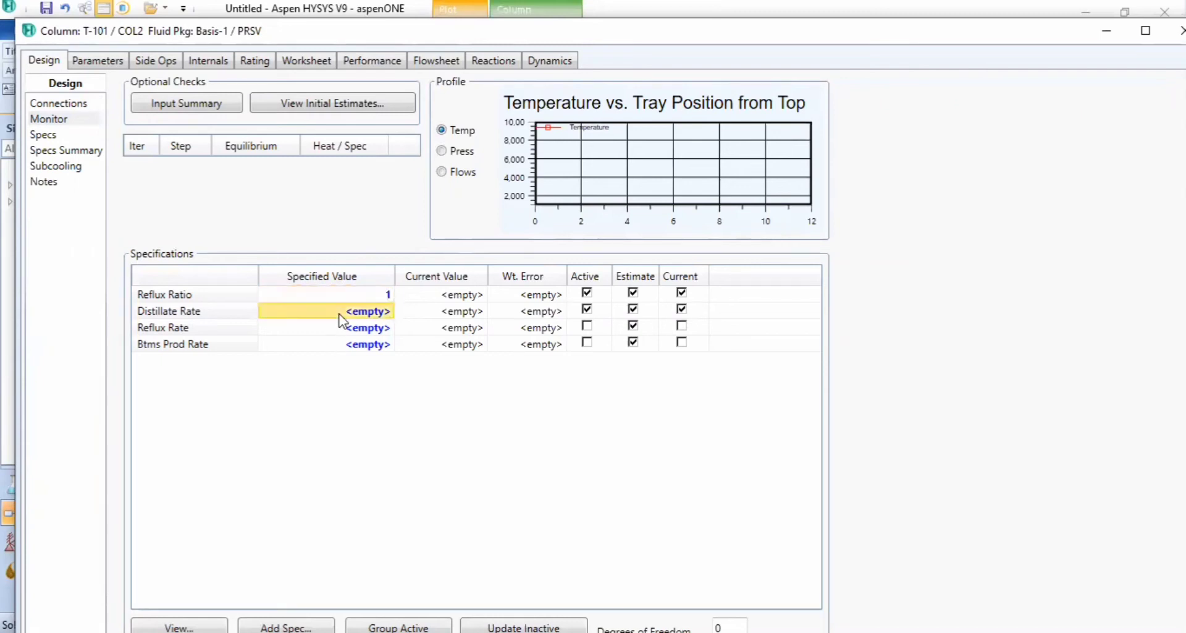
Add a column component fraction specification to T-101 for AceticAcid in the condenser liquid, with a mole fraction of 0,99.
left_click(287, 628)
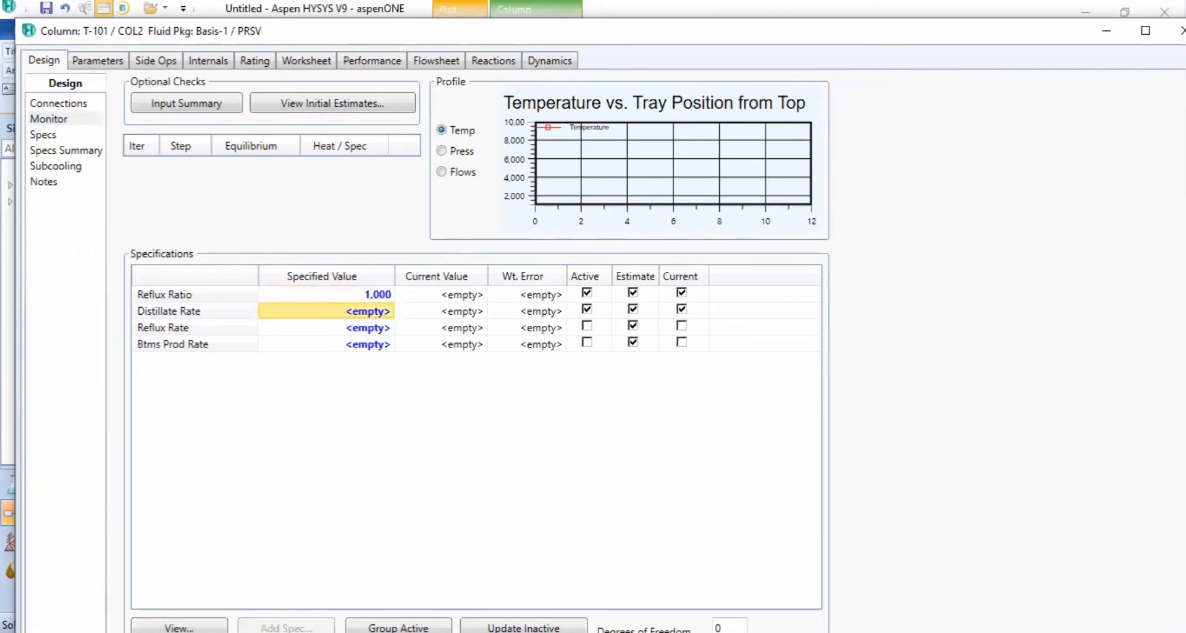
left_click(554, 205)
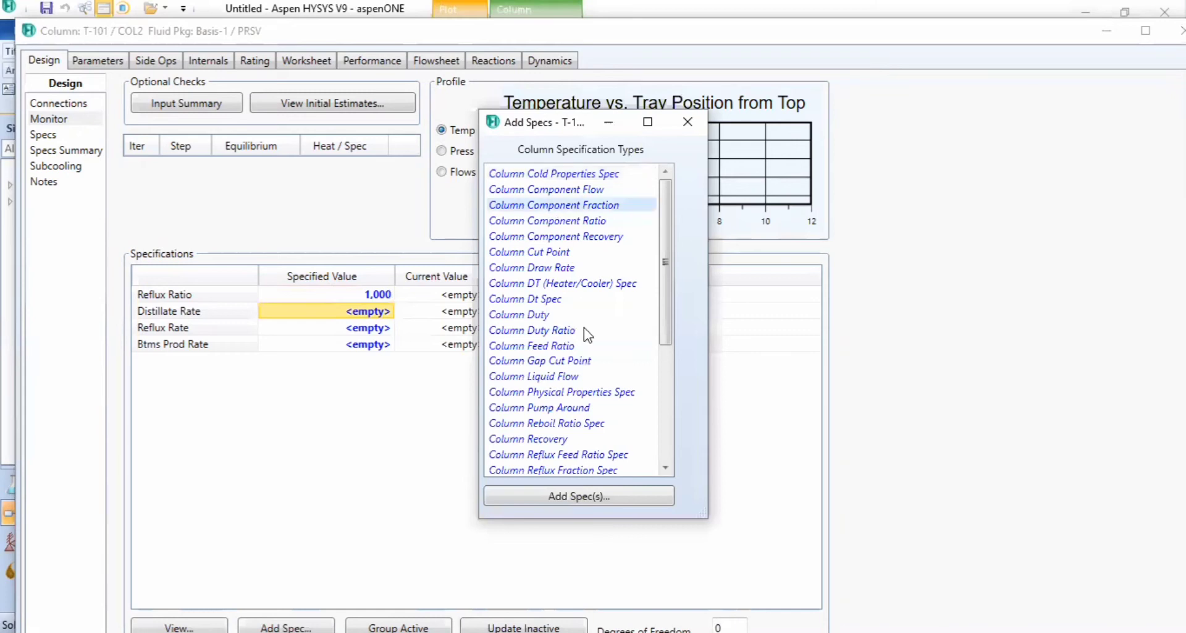
left_click(606, 496)
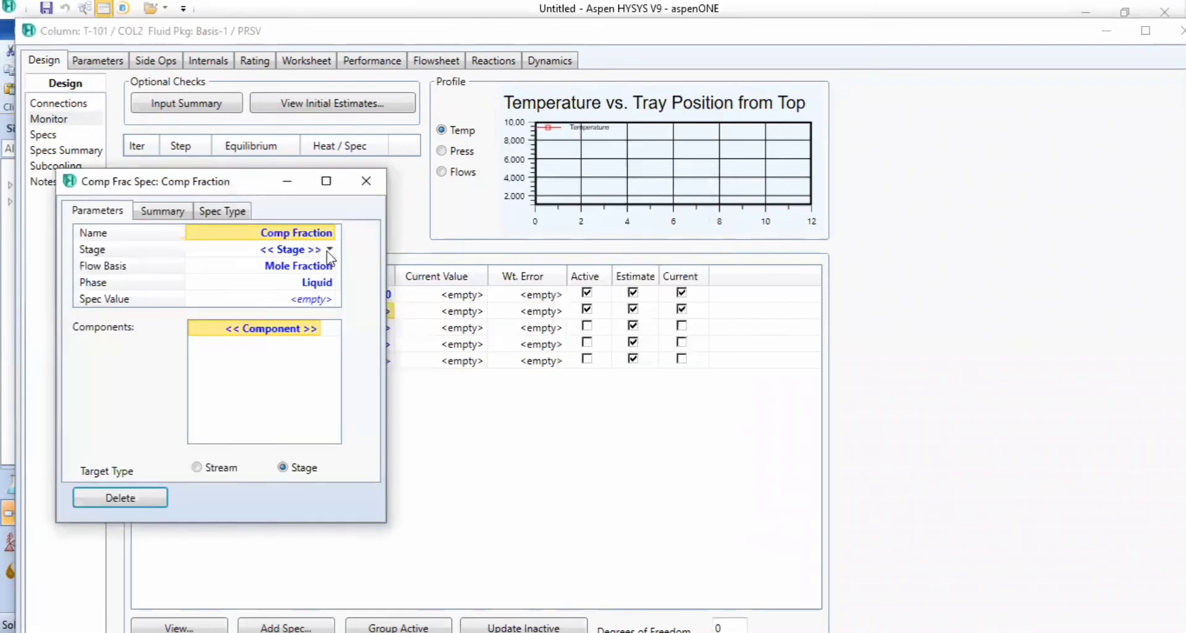
left_click(331, 250)
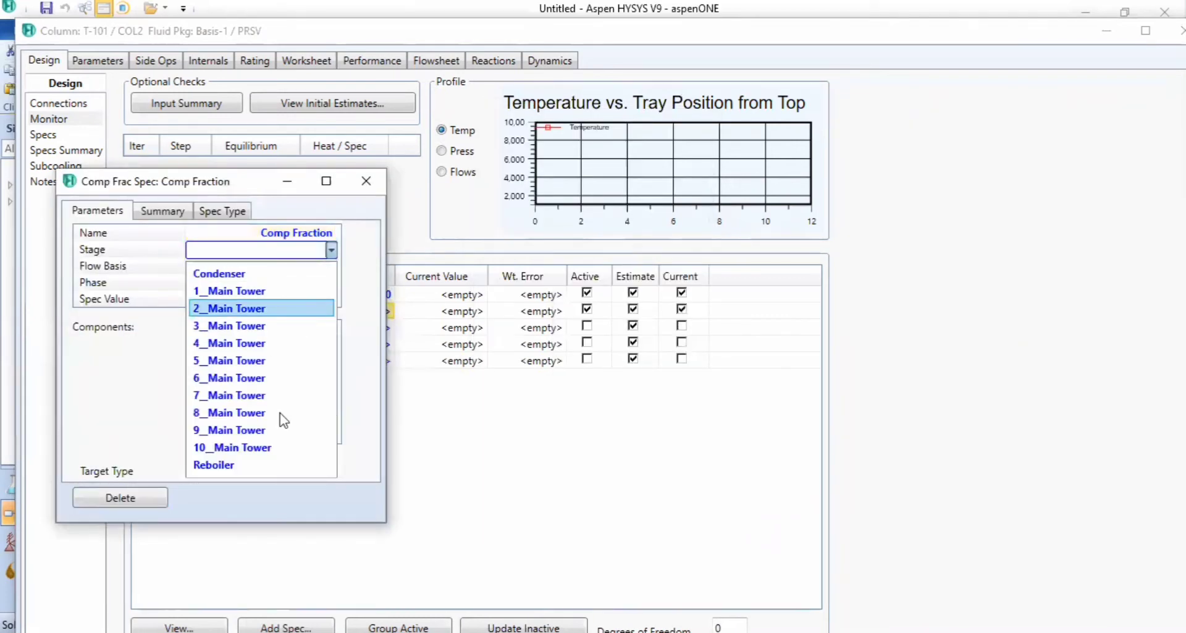
left_click(262, 274)
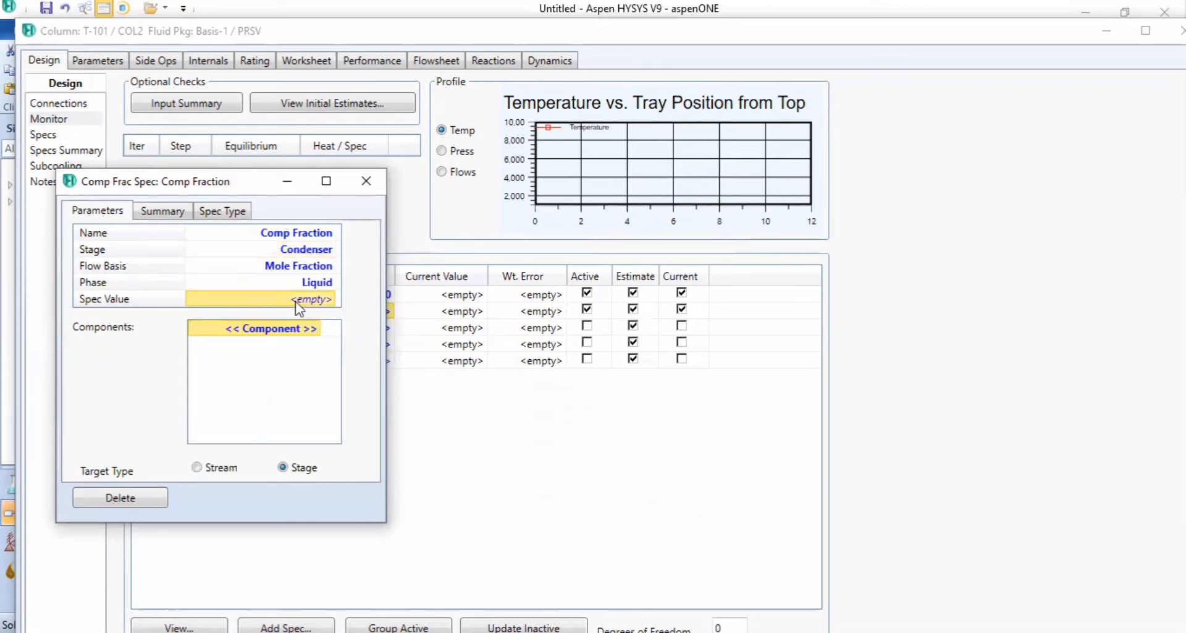
type("0,99")
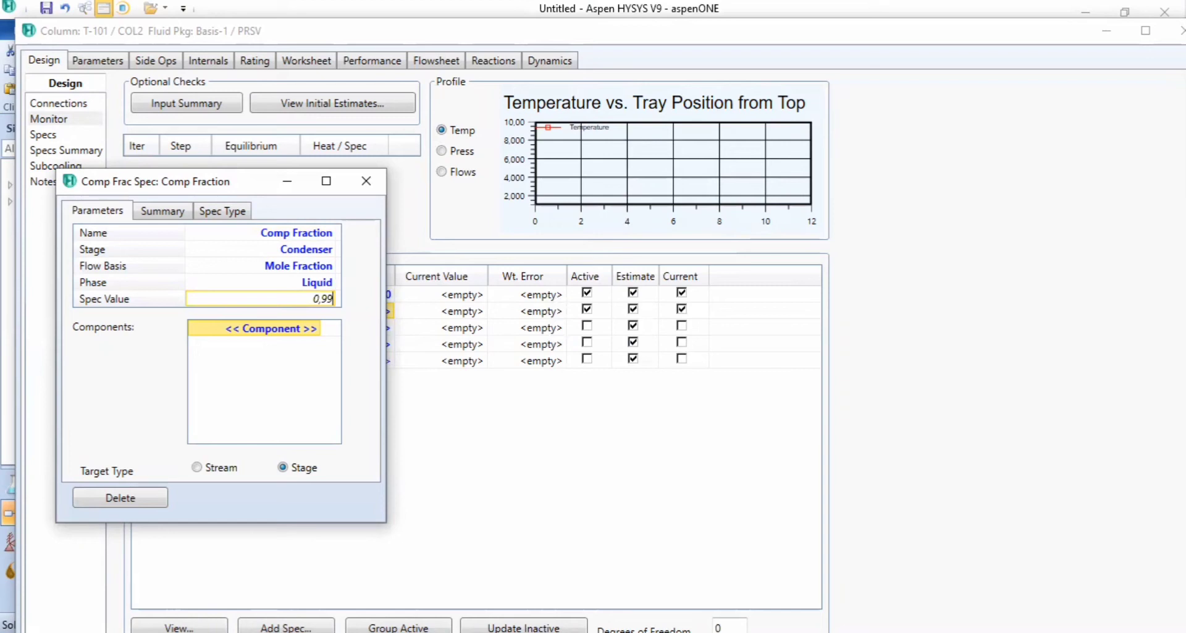
left_click(318, 331)
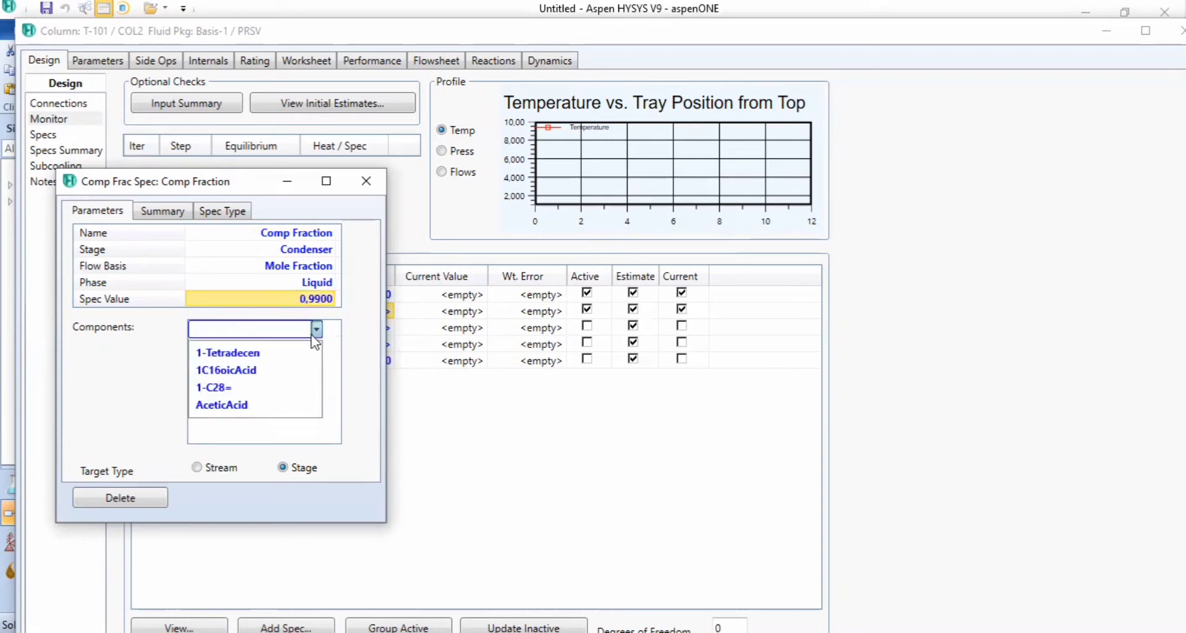
left_click(260, 404)
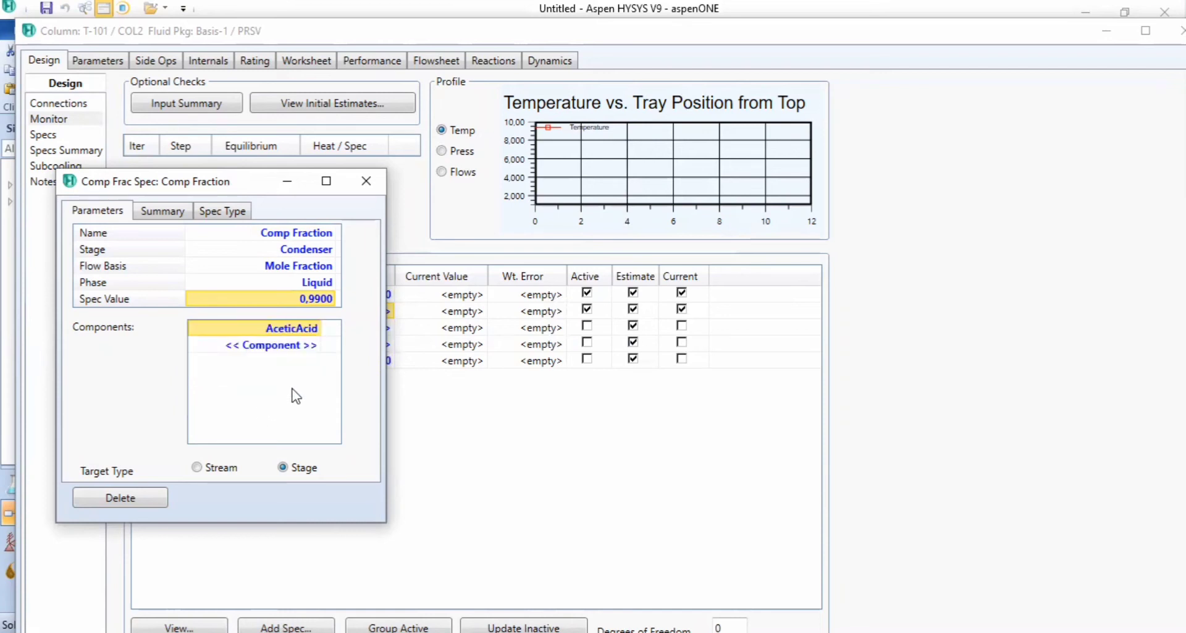
left_click(362, 182)
Deactivate the Distillate Rate specification of T-101, activate Comp Fraction so the column solves, and close the column.
left_click(587, 309)
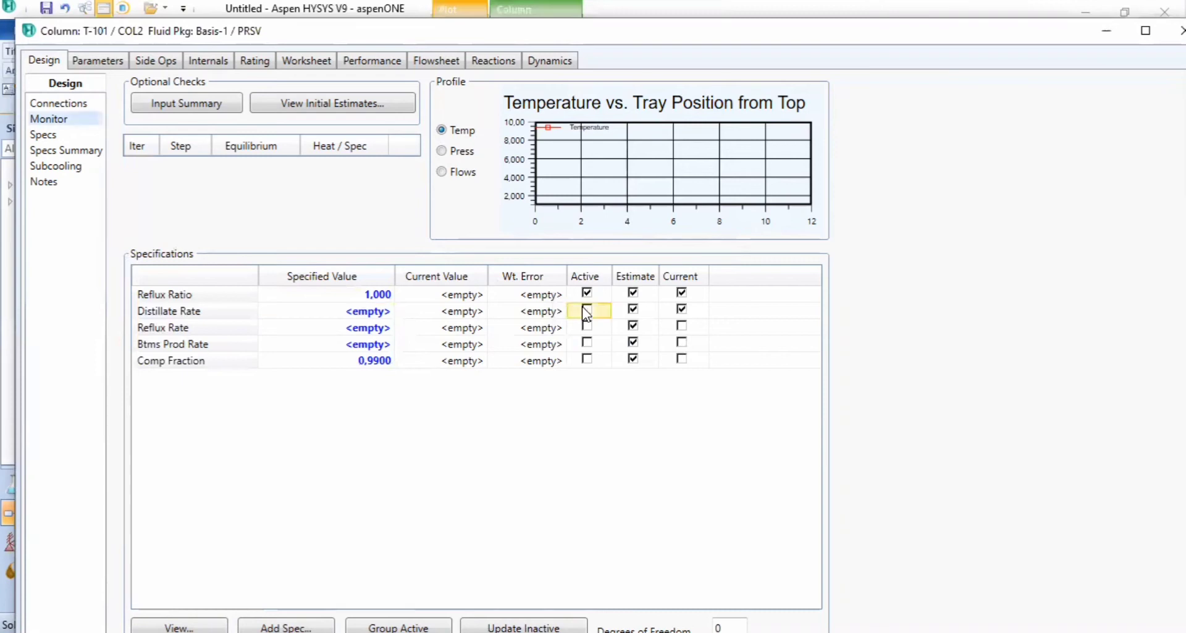
left_click(587, 361)
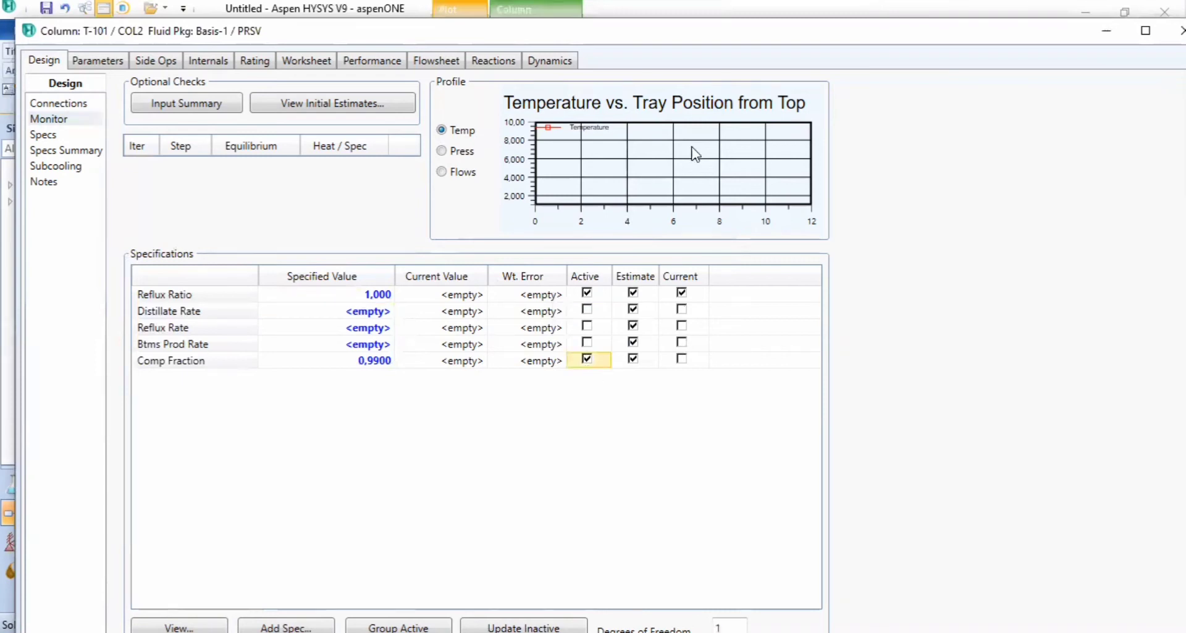
double_click(734, 31)
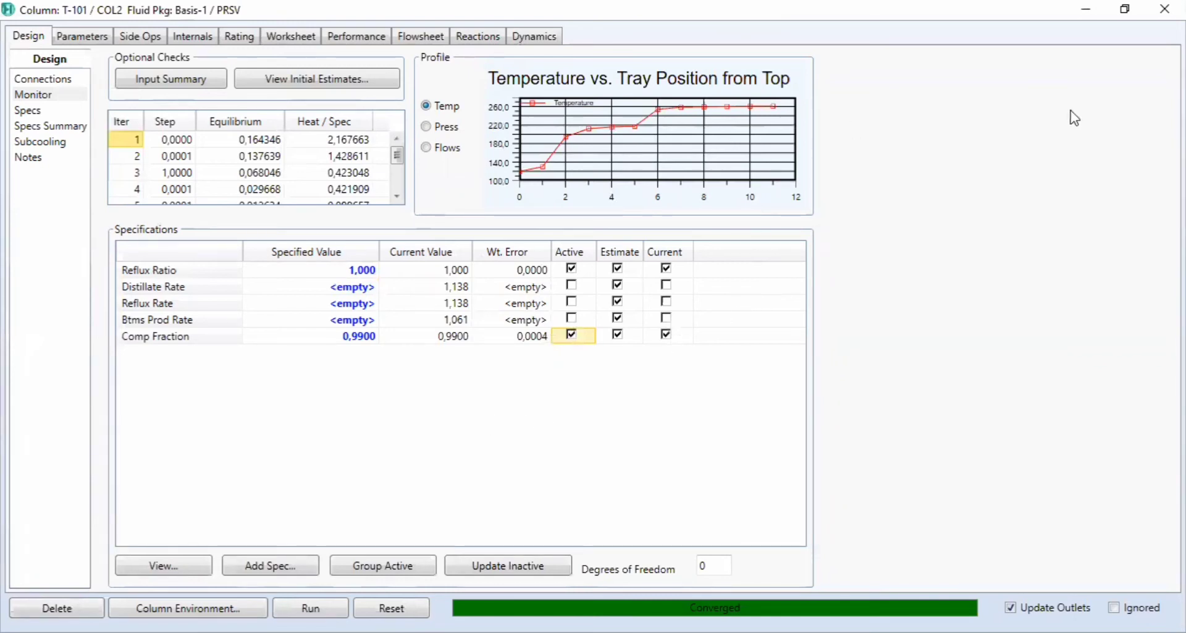
left_click(1164, 10)
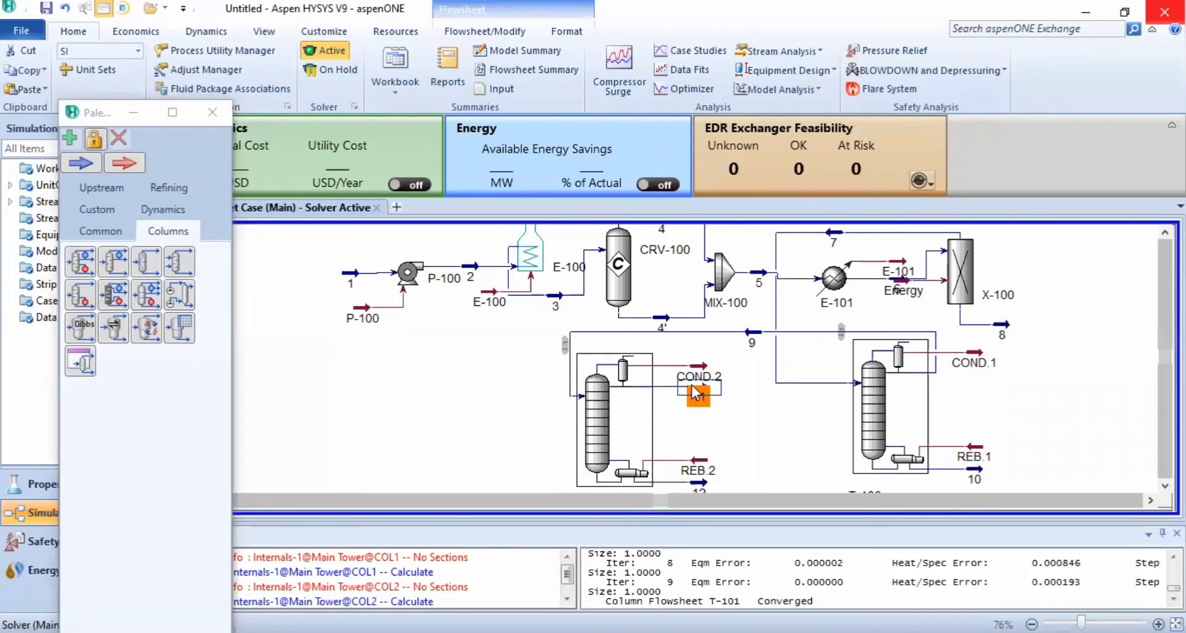
Check the composition of overhead stream 11.
double_click(696, 392)
left_click(166, 316)
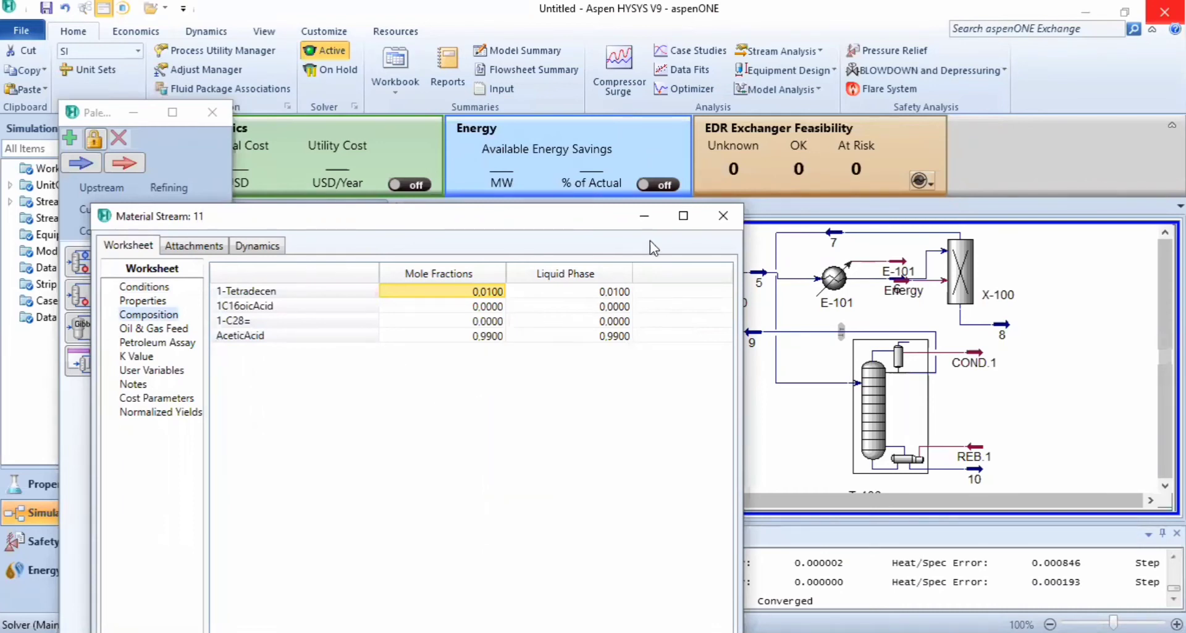
left_click(739, 218)
Move column T-101 with its streams to the right of column T-100 in the flowsheet.
left_click_drag(583, 451, 1050, 436)
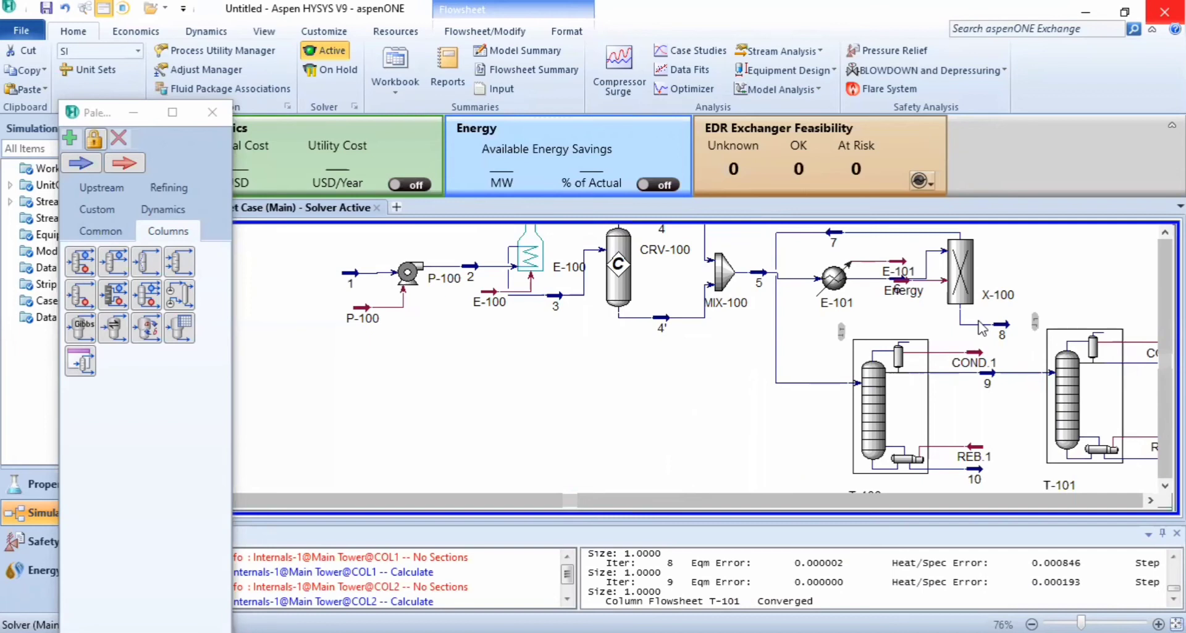
left_click(1063, 414)
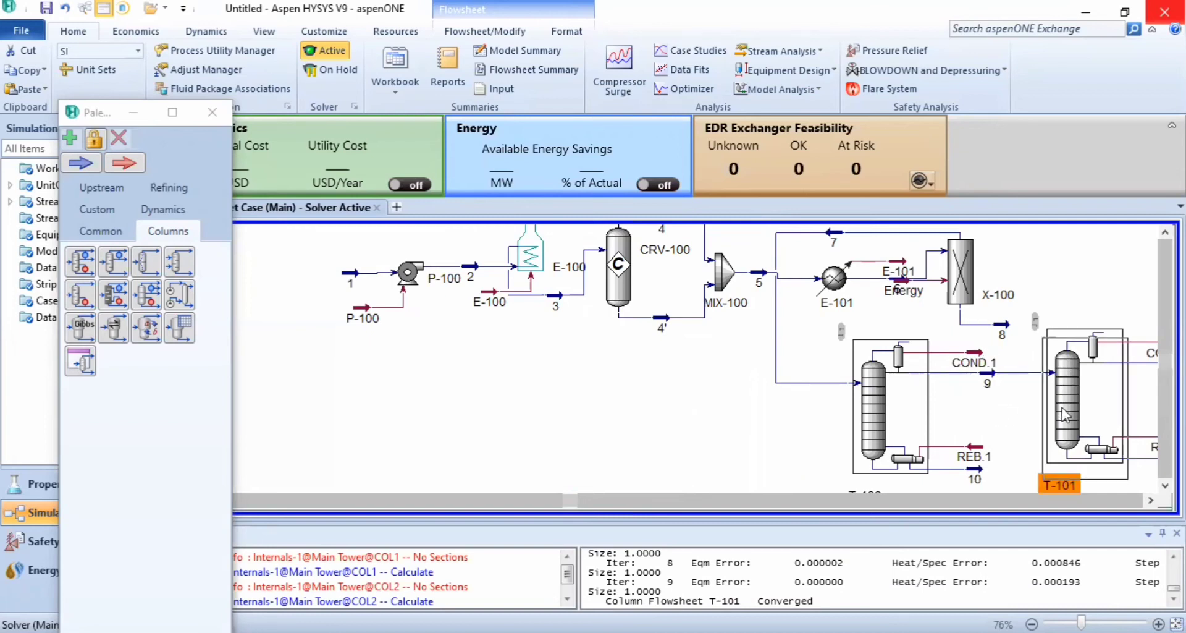
left_click(1085, 264)
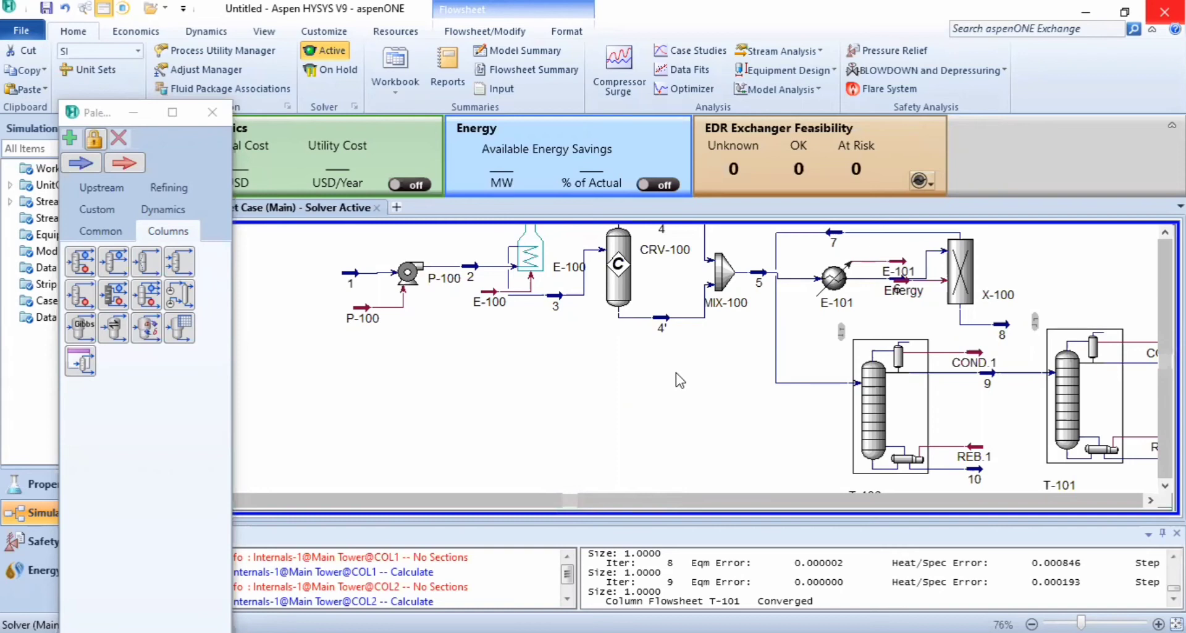
Place a new cooler in the empty flowsheet area below mixer MIX-100 and open its properties.
left_click(102, 231)
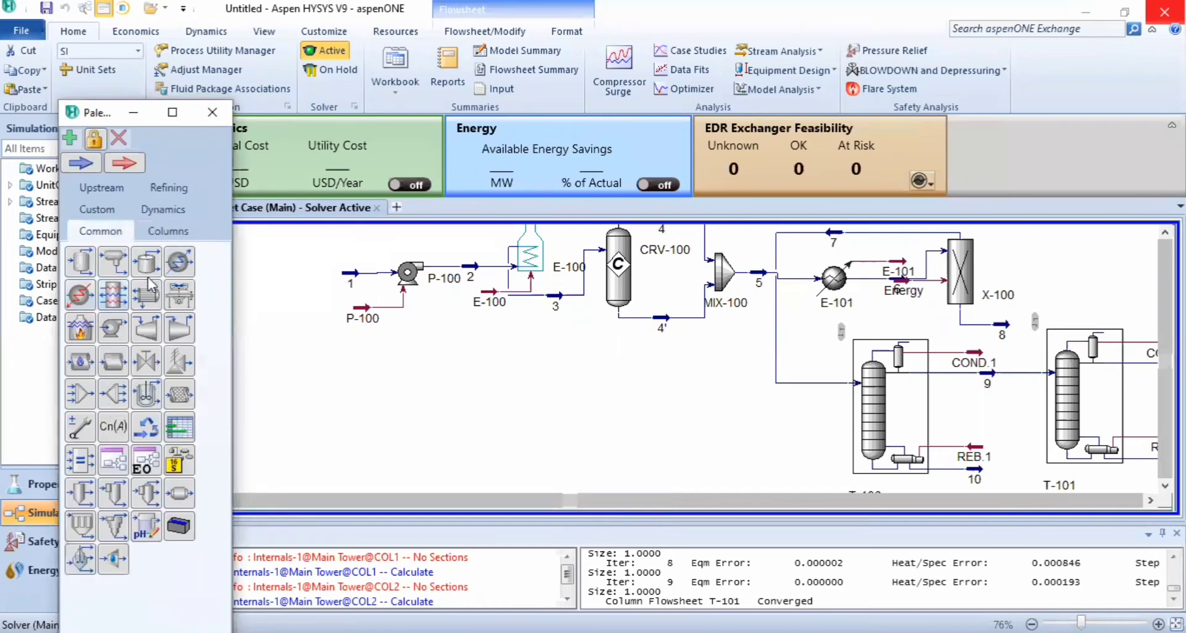
left_click_drag(150, 285, 626, 435)
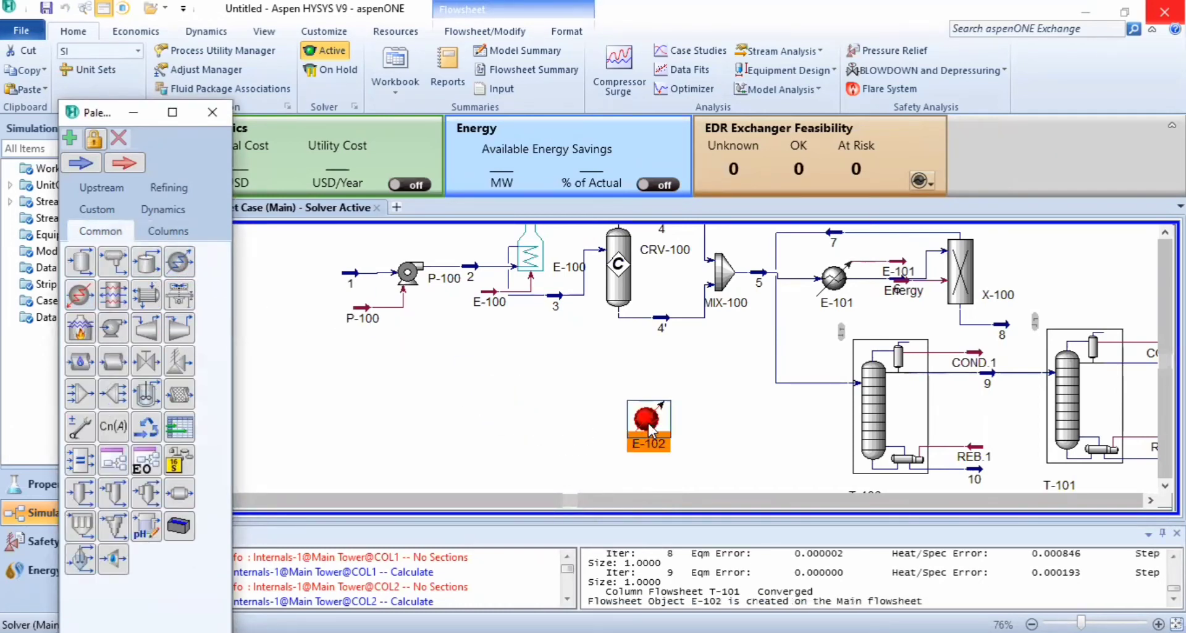
double_click(647, 422)
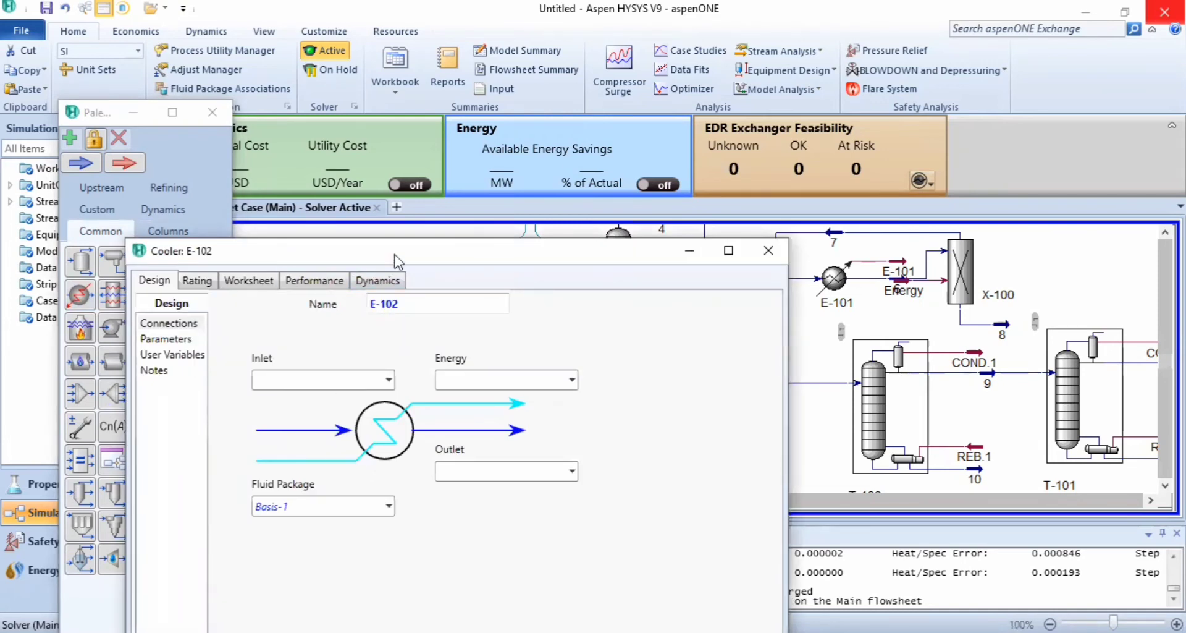
left_click_drag(395, 259, 378, 83)
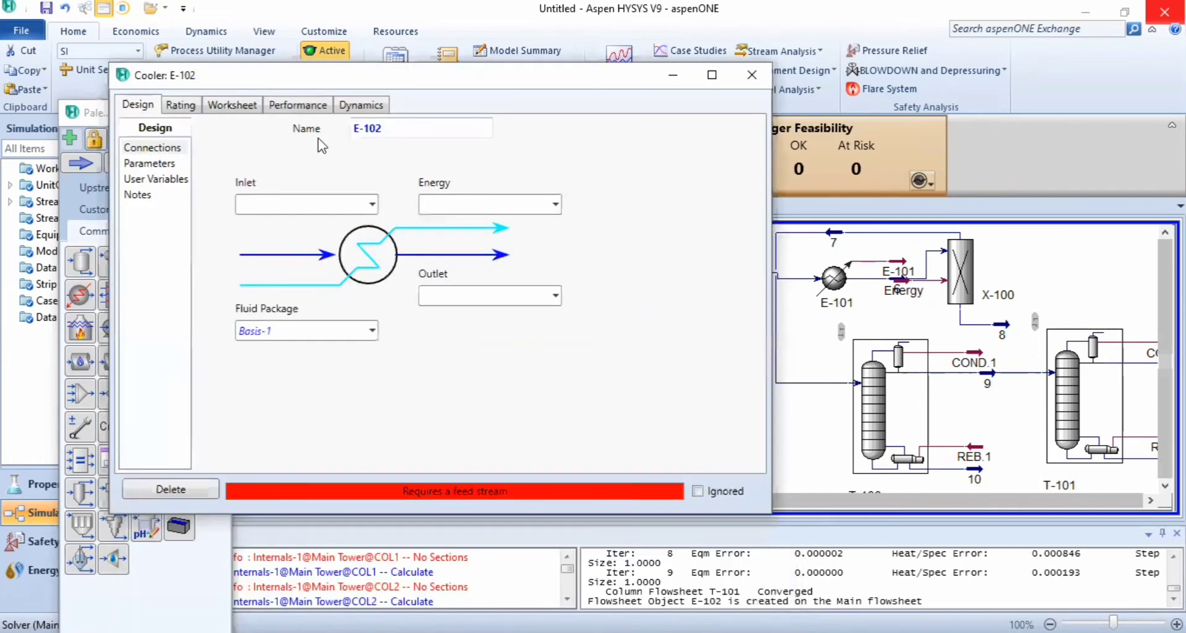
Connect the new cooler with inlet stream 10, outlet stream 13 and energy stream e-102, and close its properties.
left_click(372, 205)
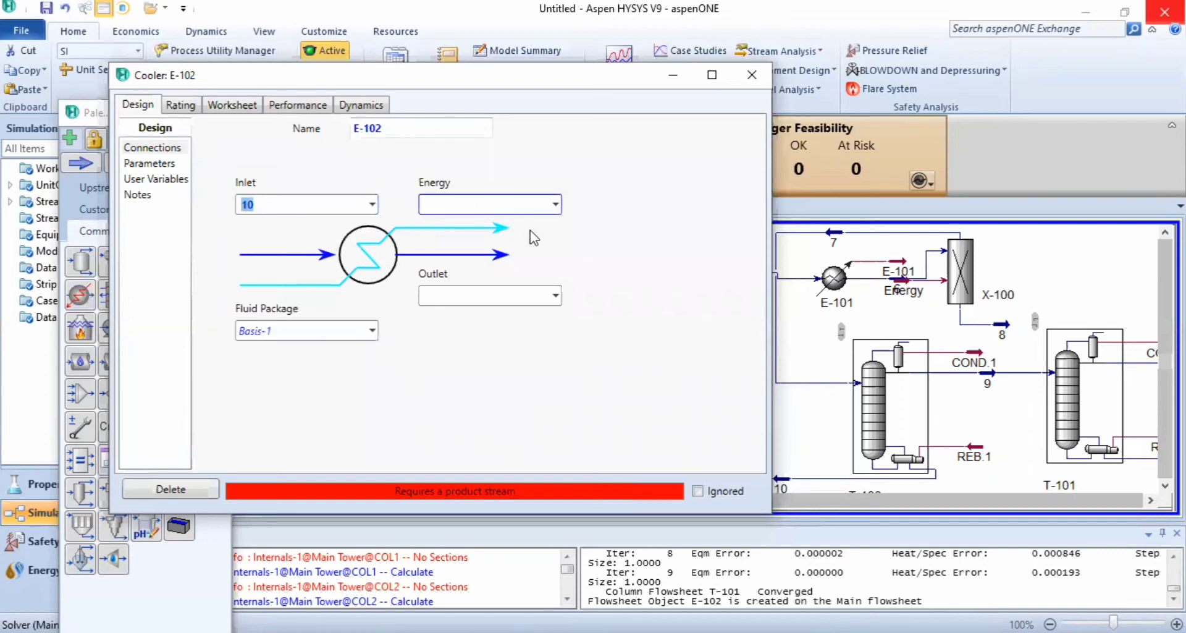
left_click(525, 298)
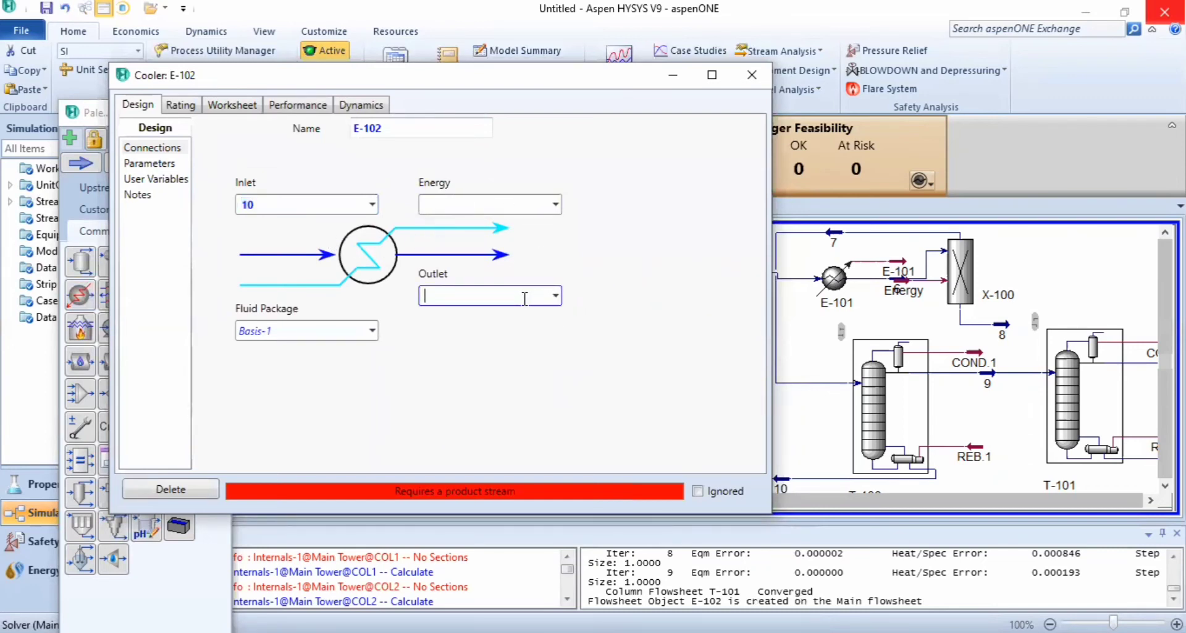
type("13")
key("Return")
left_click(521, 206)
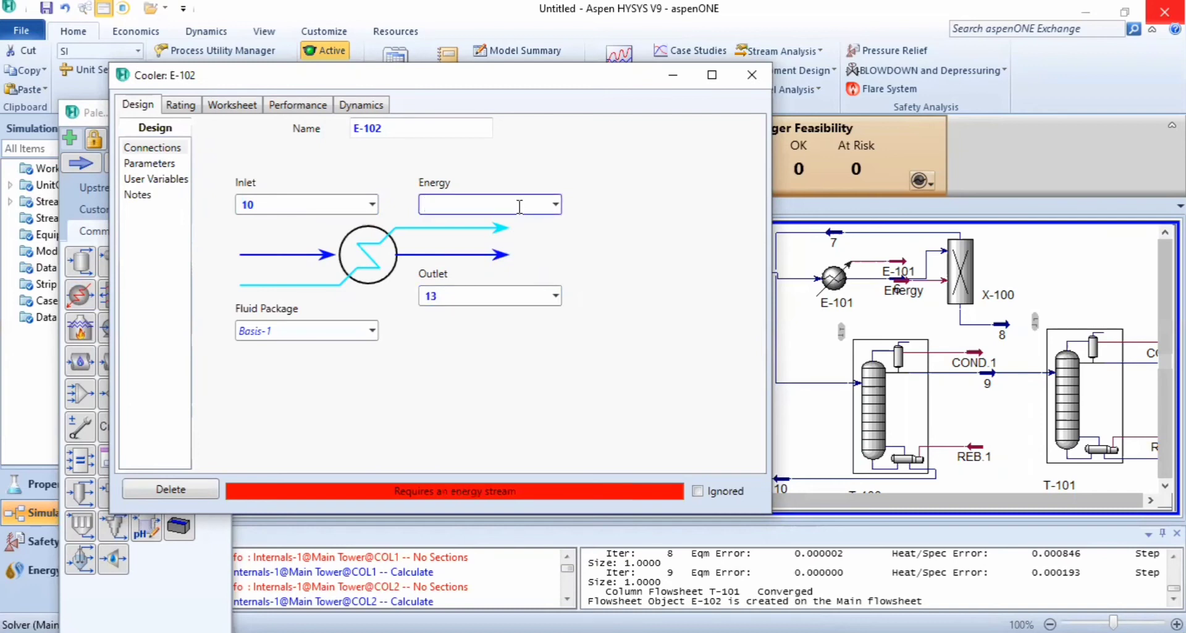
type("e-102")
key("Return")
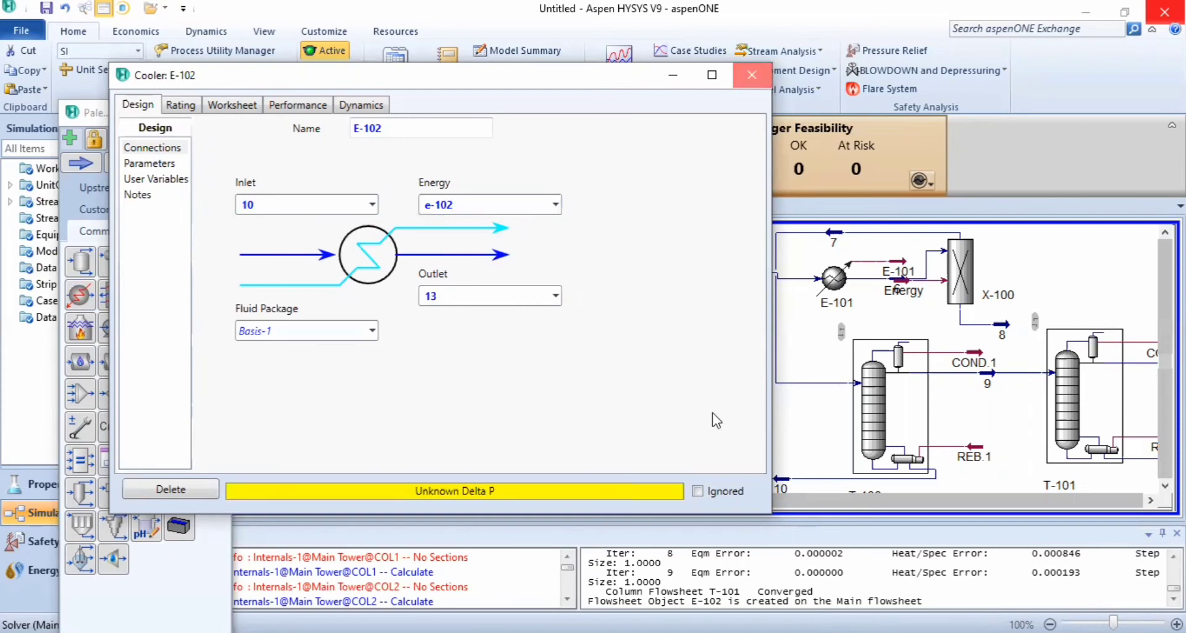
key("Escape")
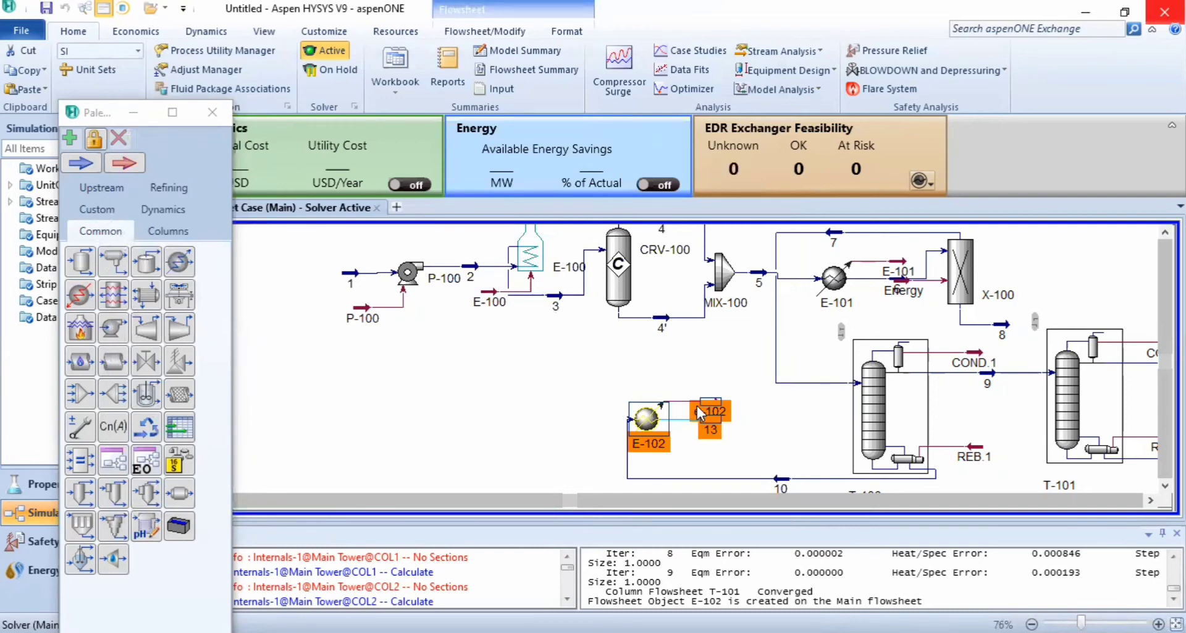
Reposition cooler E-102 with its streams below mixer MIX-100 and place stream 13 just above the cooler.
left_click_drag(703, 402, 664, 406)
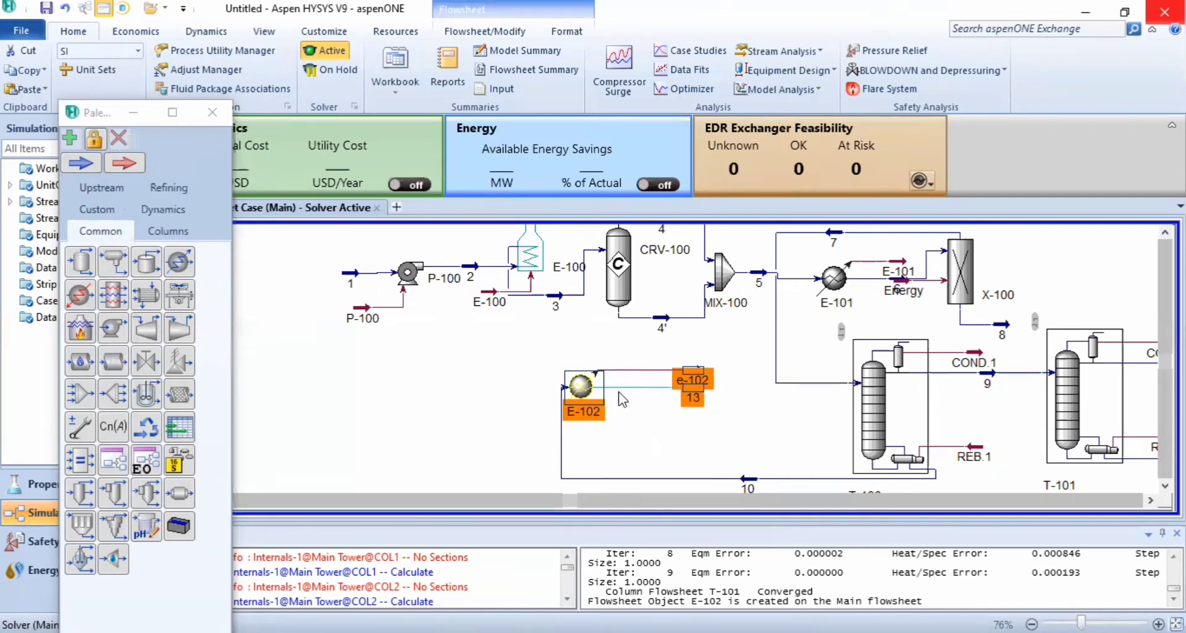
left_click_drag(579, 389, 635, 402)
mouse_move(729, 408)
left_mouse_down()
mouse_move(646, 374)
mouse_move(714, 401)
left_mouse_up()
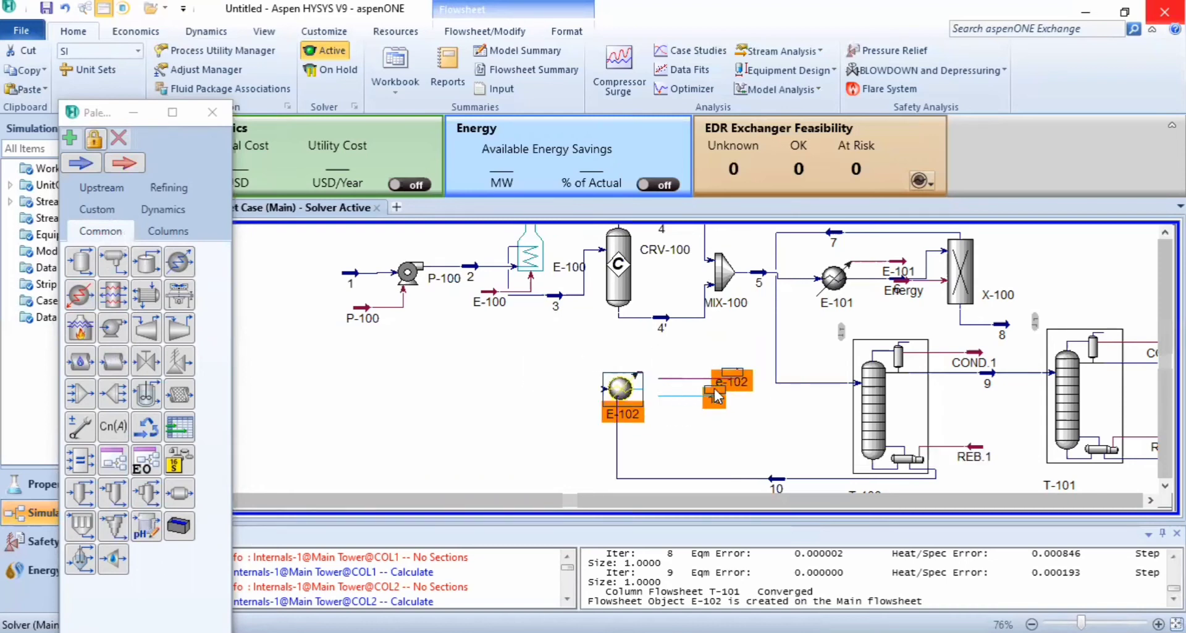
left_click_drag(618, 395, 658, 398)
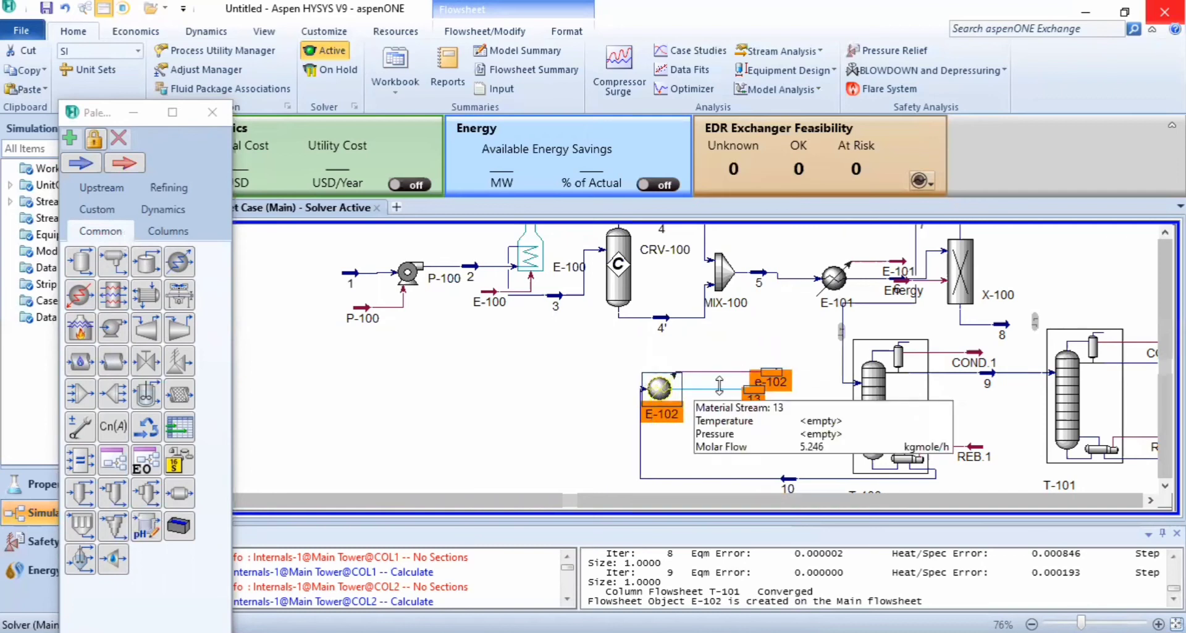
left_click_drag(748, 396, 679, 342)
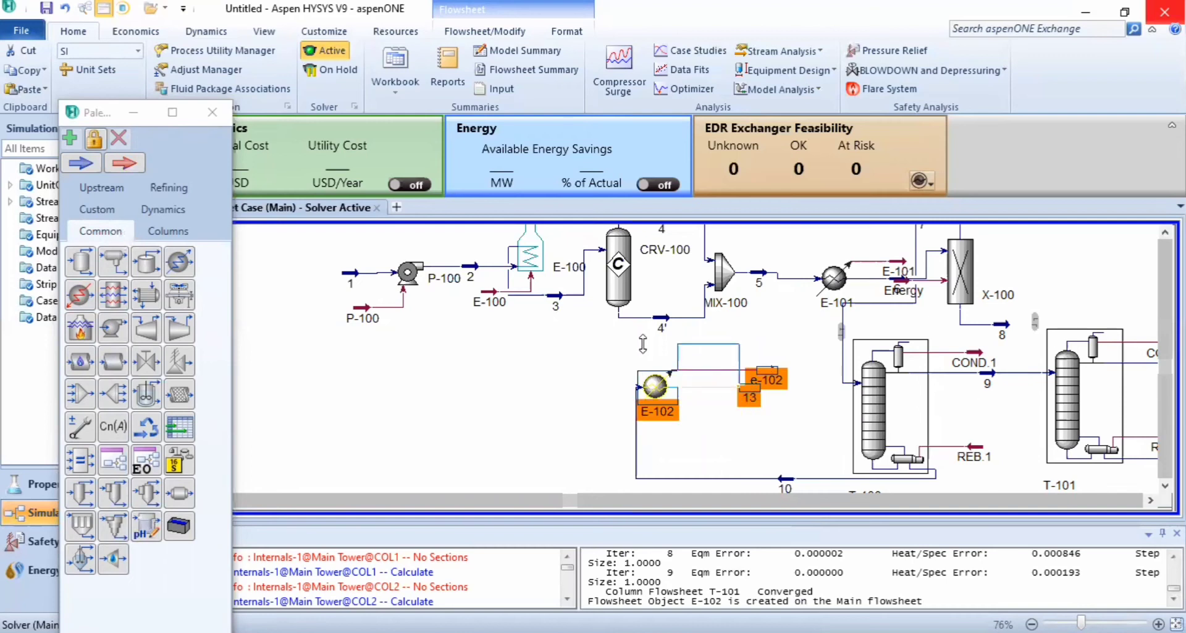
mouse_move(759, 389)
left_mouse_down()
mouse_move(710, 390)
mouse_move(760, 389)
left_mouse_up()
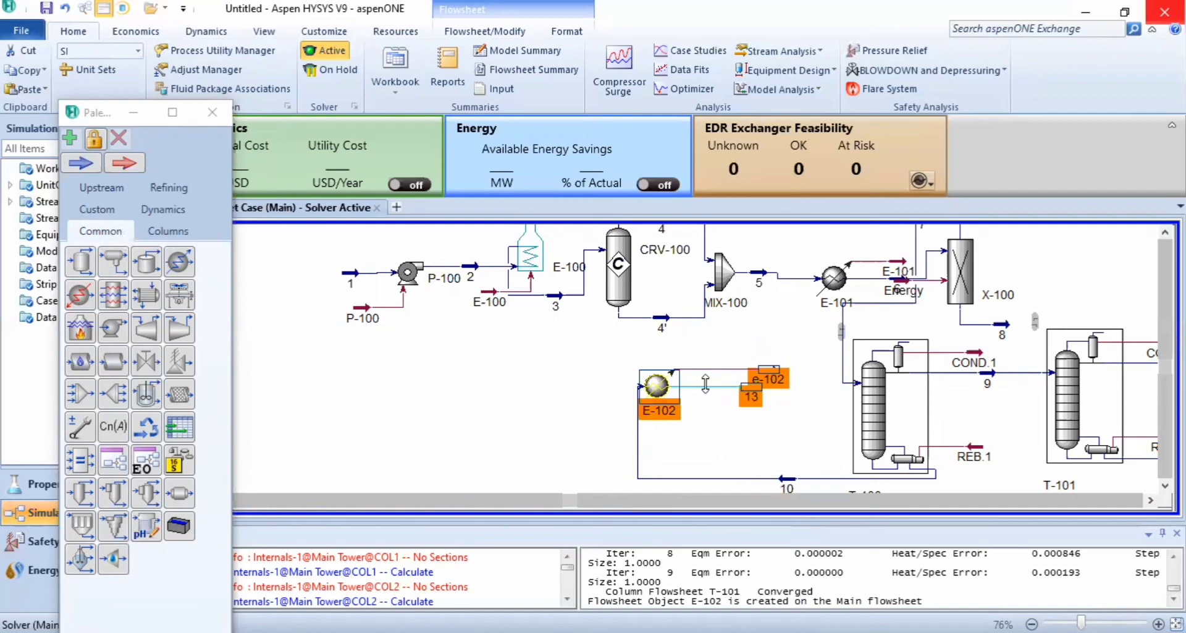
left_click(736, 406)
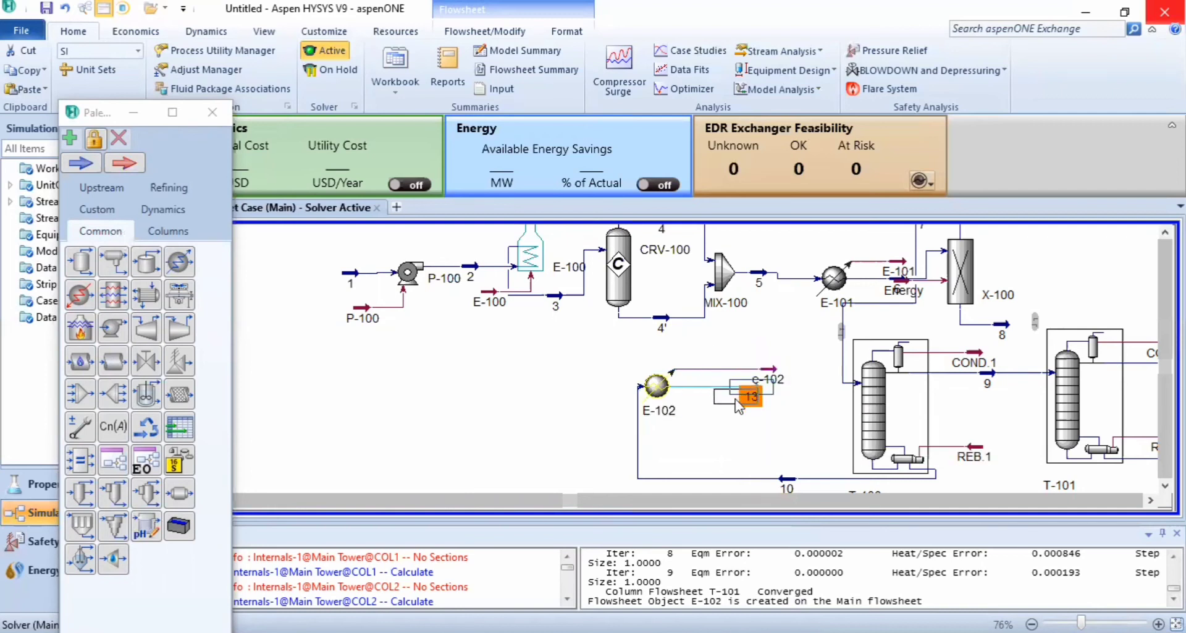
left_click_drag(736, 406, 656, 356)
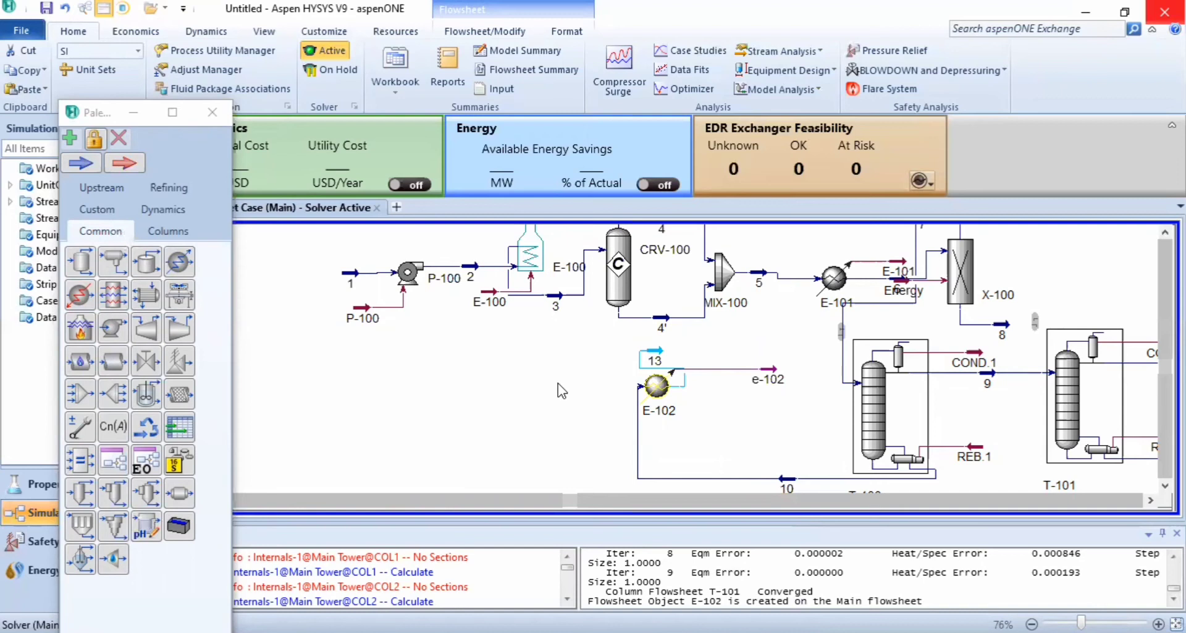
Set stream 13 to a temperature of 170 °C and a pressure of 135,5 kPa, and close its properties.
mouse_move(651, 358)
left_click(655, 346)
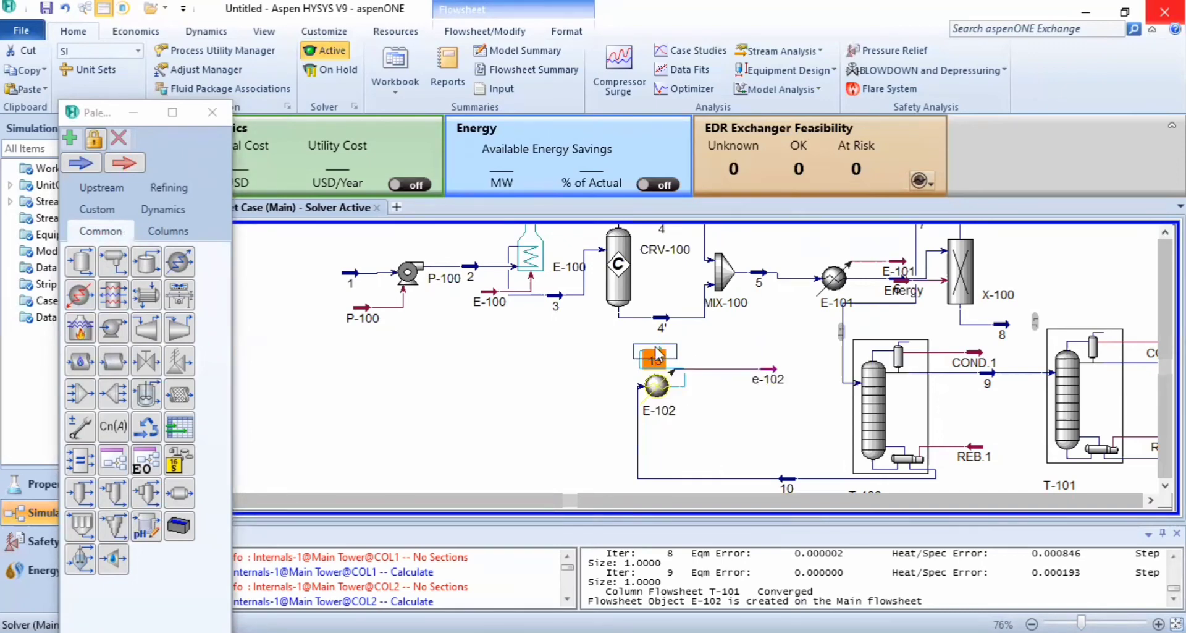
double_click(654, 346)
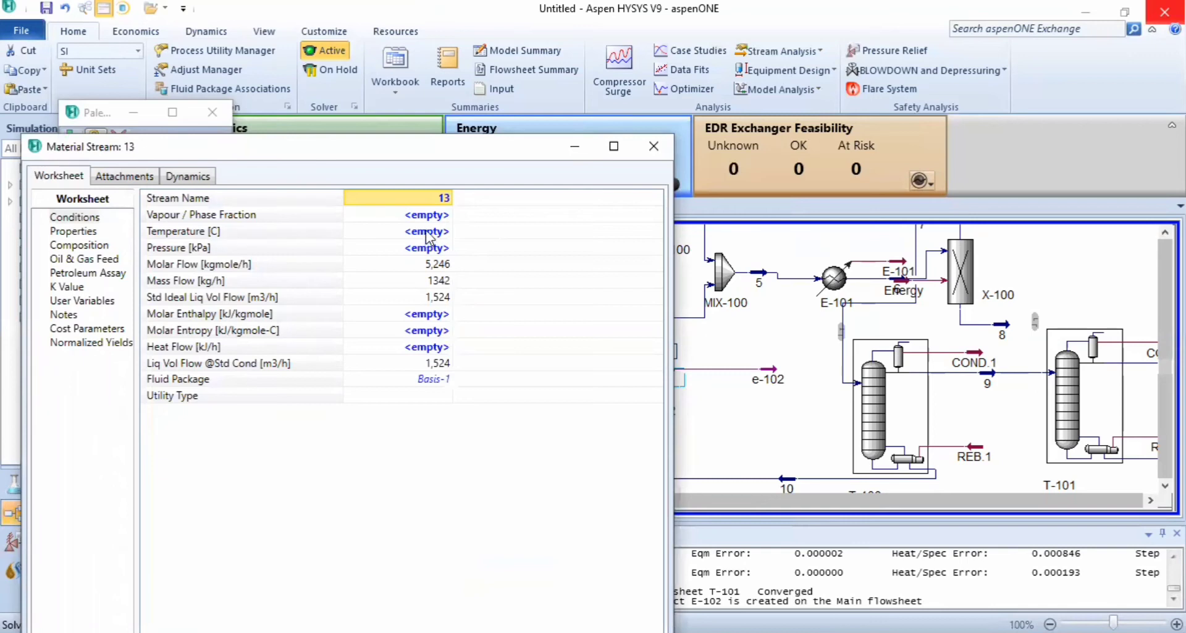
left_click(427, 235)
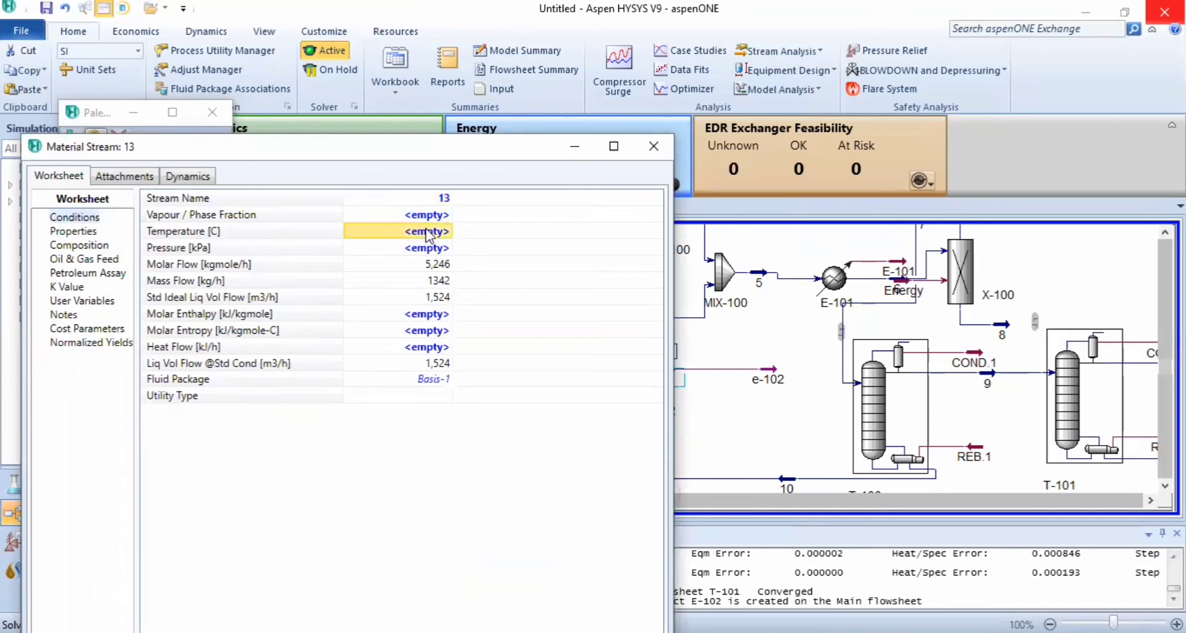
type("1")
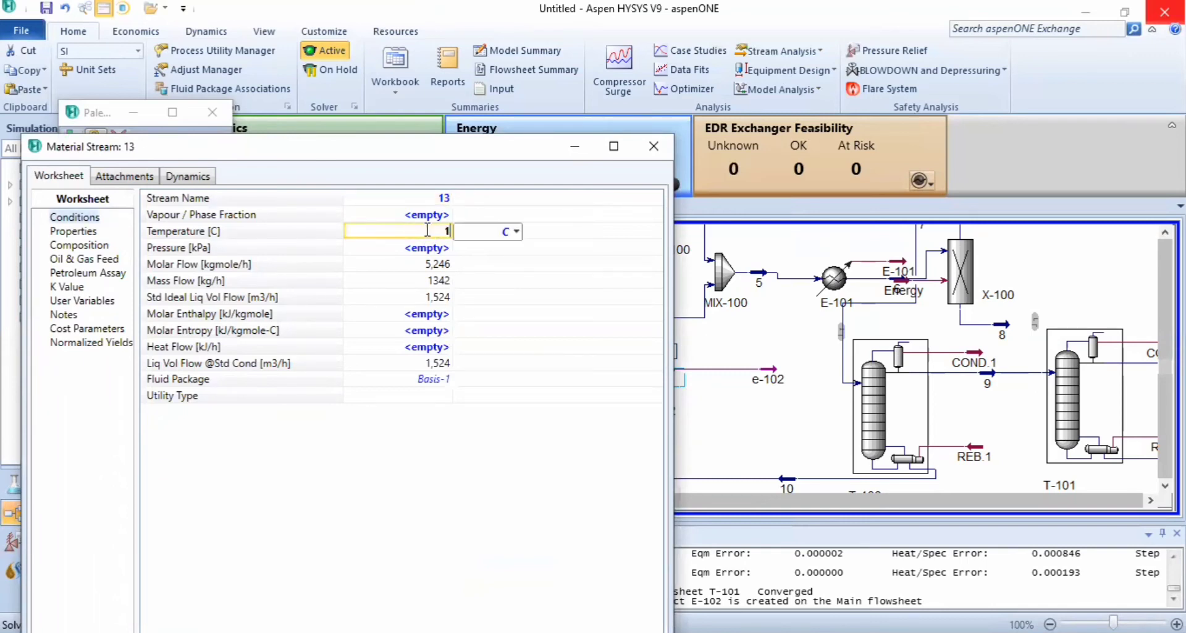
type("70")
key("Return")
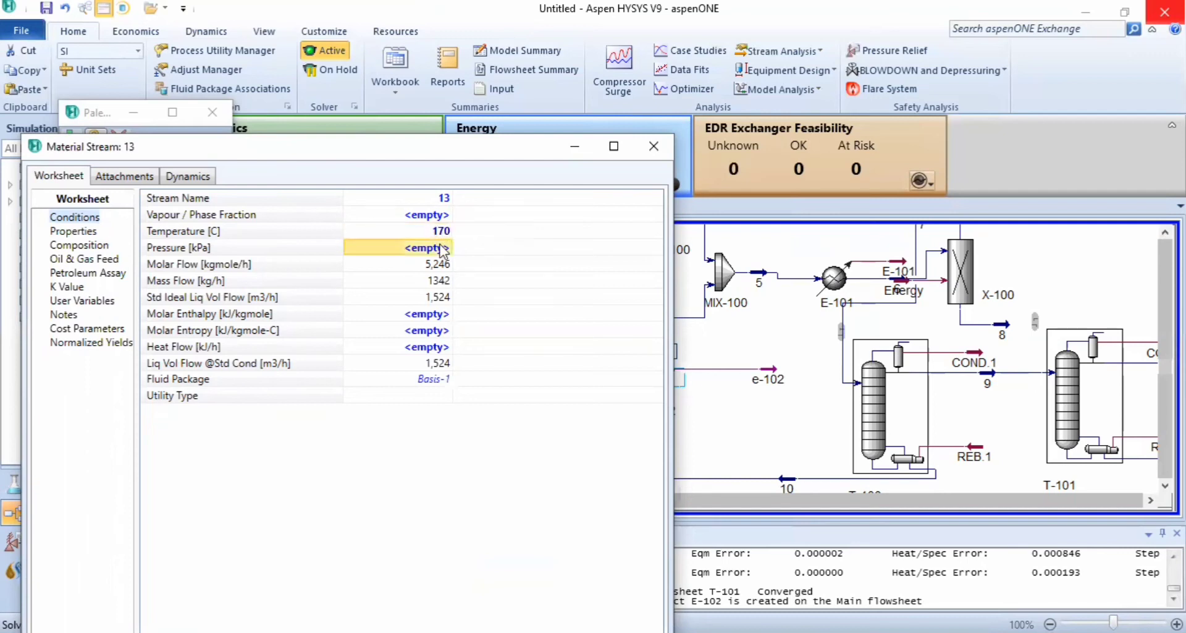
type("135,5")
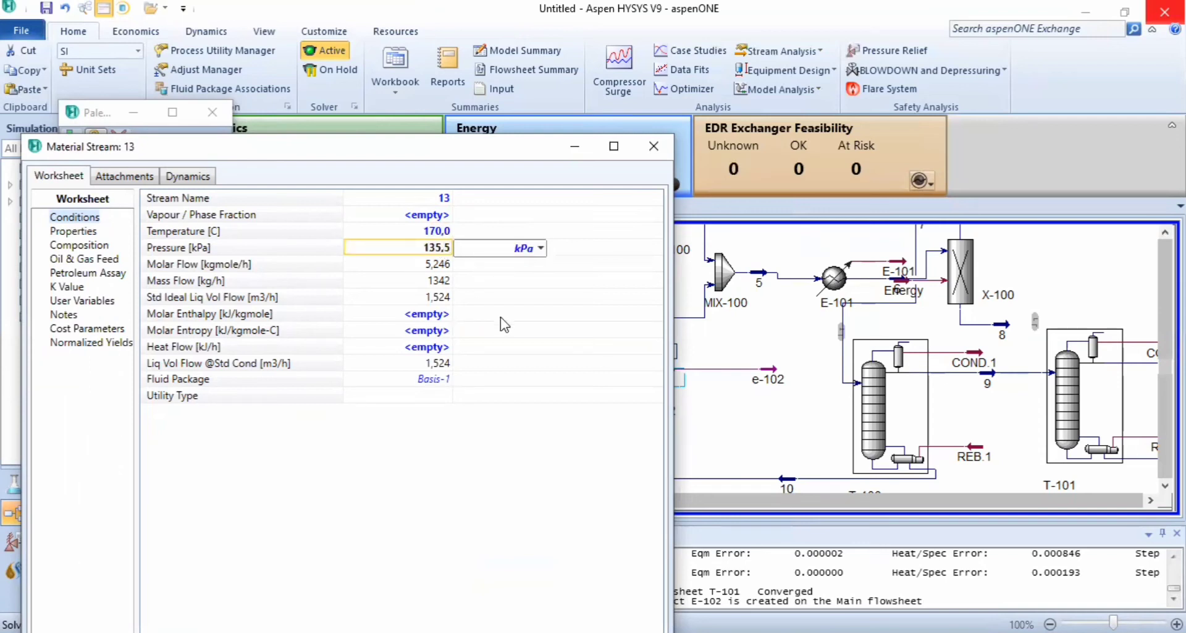
key("Return")
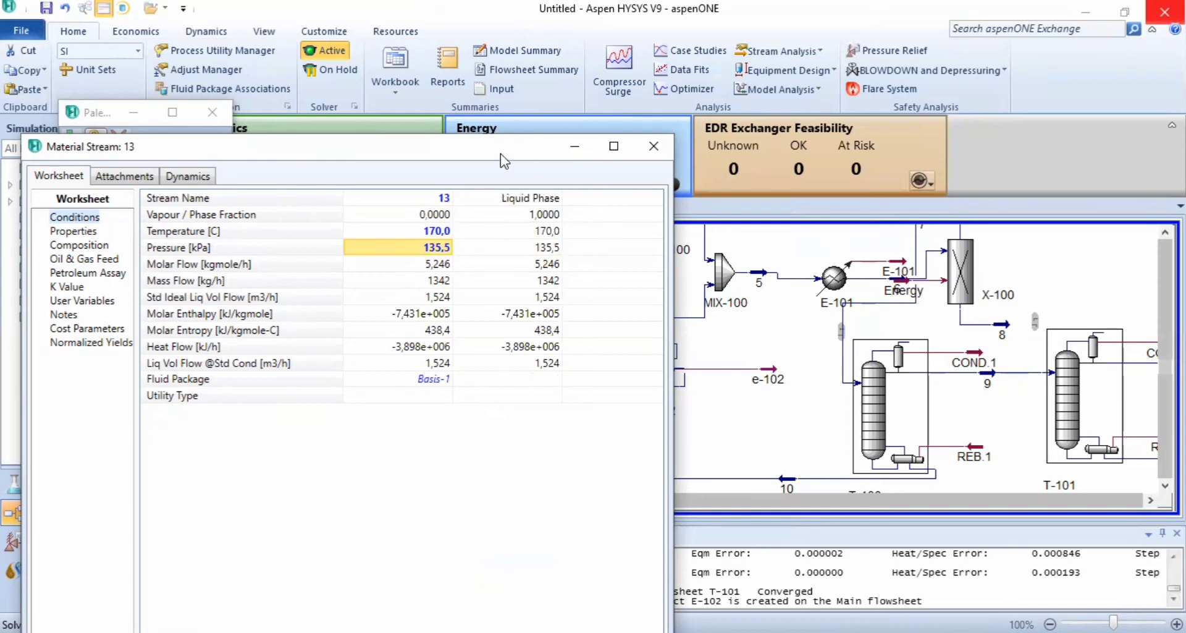
left_click_drag(500, 147, 515, 25)
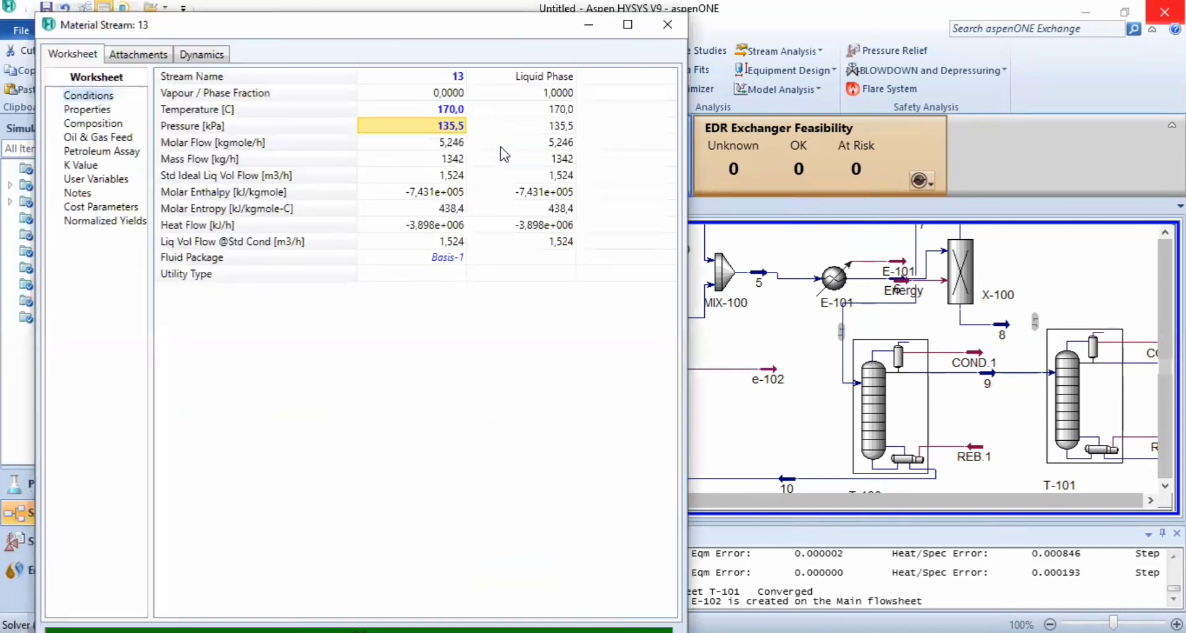
left_click(671, 26)
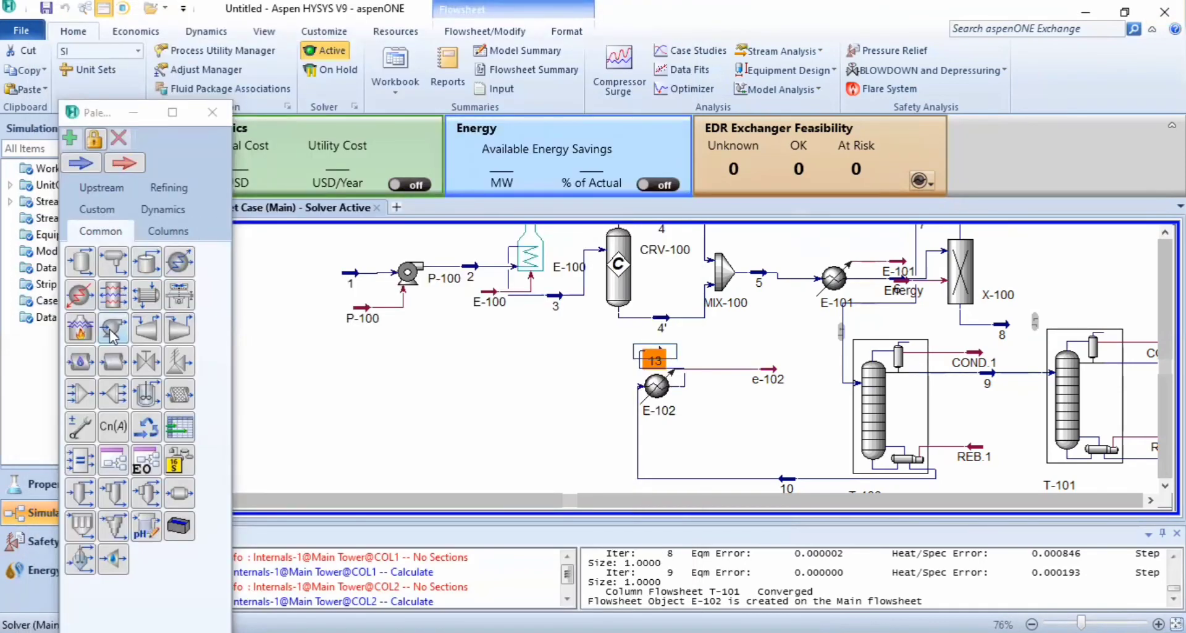
Place a new pump to the left of cooler E-102, shift the cooler slightly right, and open the pump's properties.
left_click(507, 402)
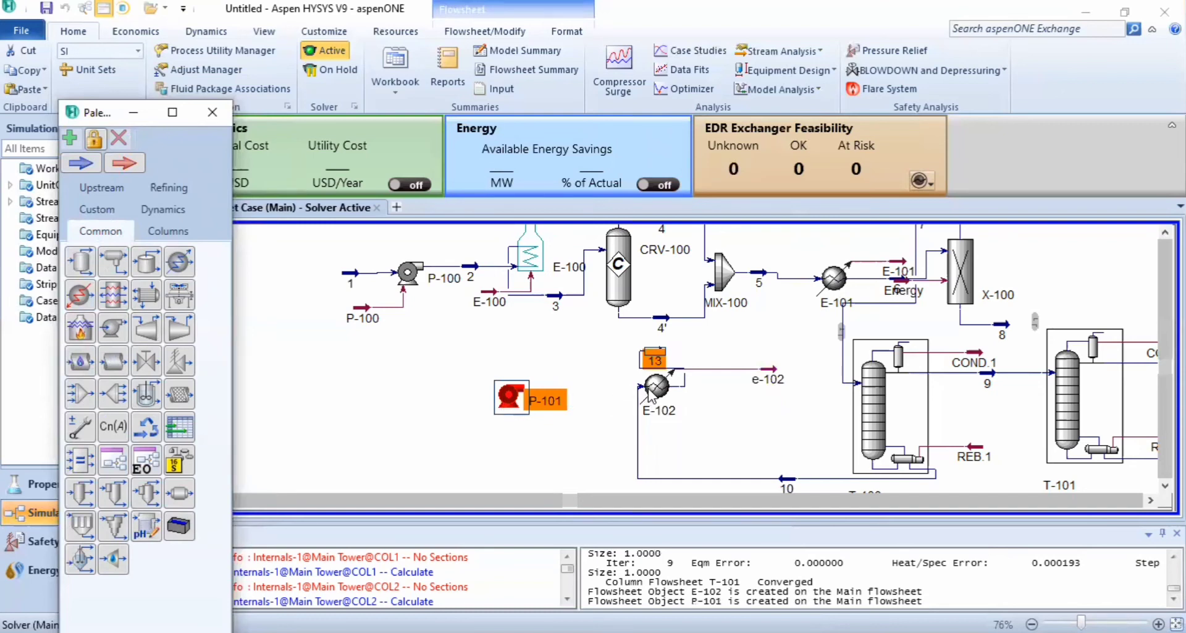
left_click(687, 407)
left_click_drag(687, 400, 724, 414)
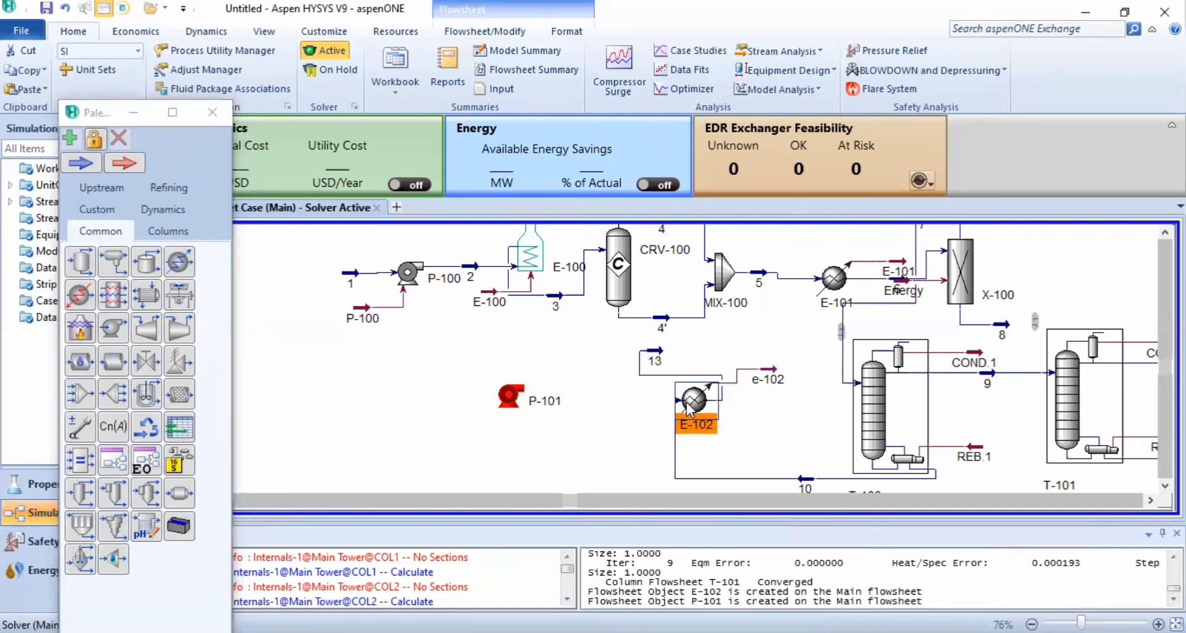
left_click(547, 400)
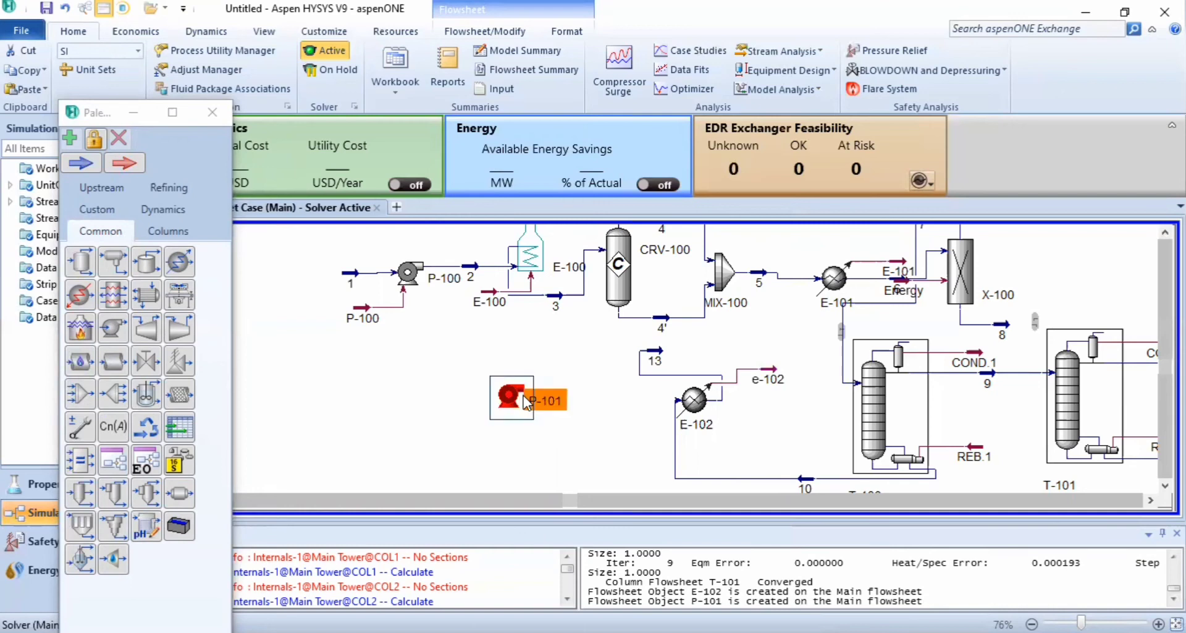
left_click_drag(561, 406, 561, 407)
double_click(558, 401)
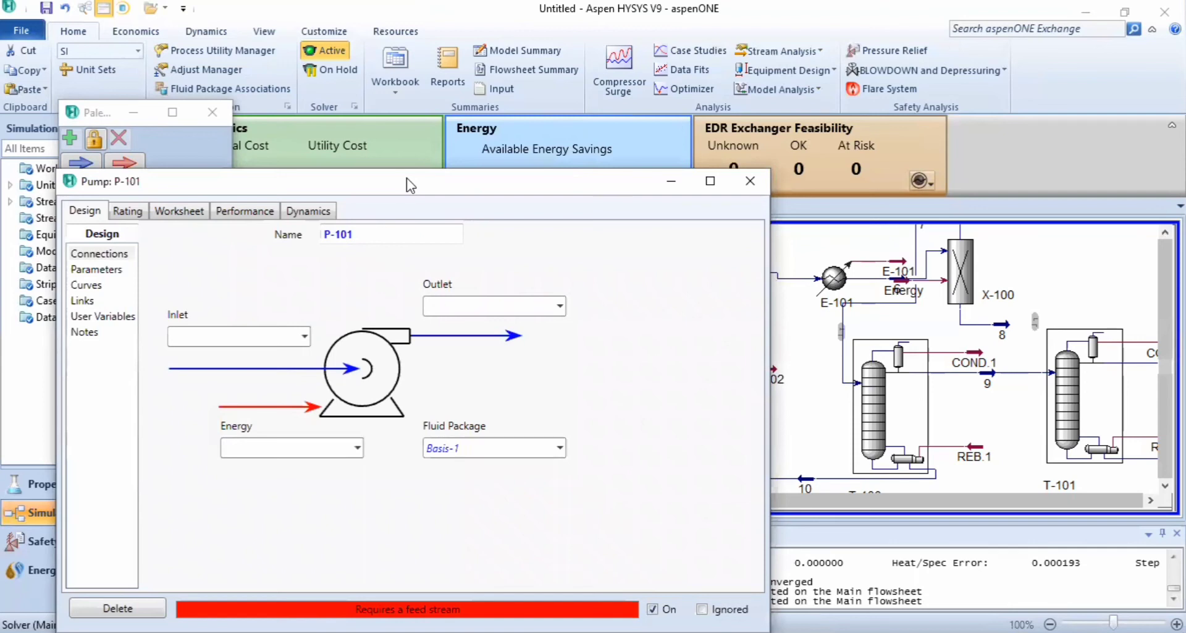
left_click_drag(406, 178, 392, 106)
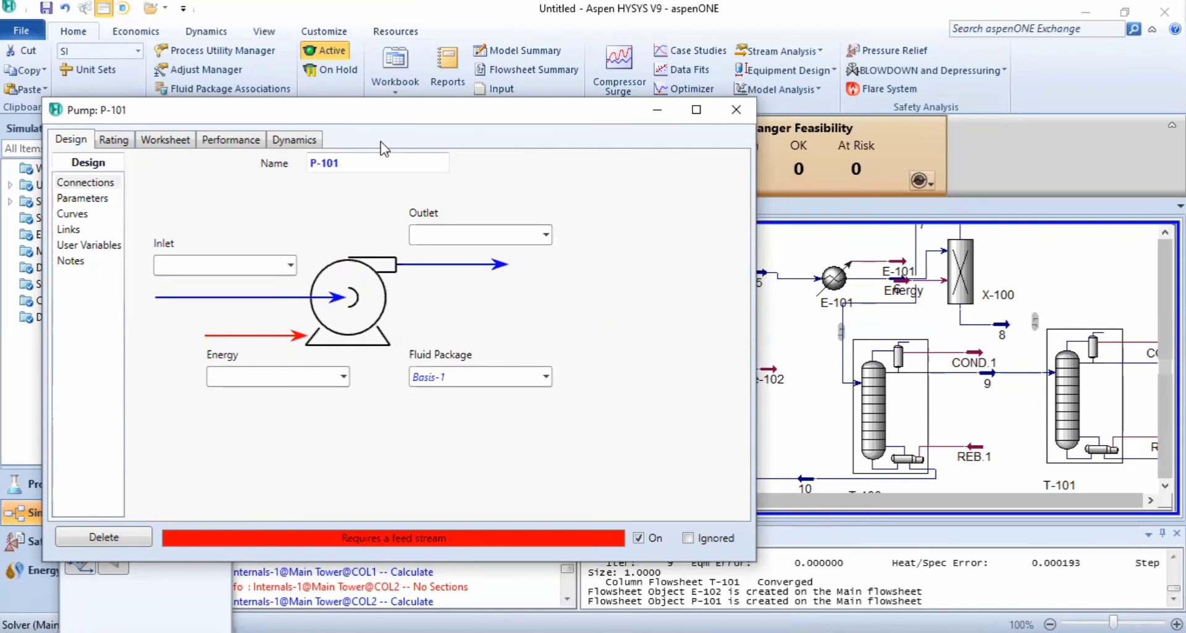
Connect the new pump with inlet stream 13, energy stream P-101 and outlet stream 14, and close its properties.
left_click(266, 265)
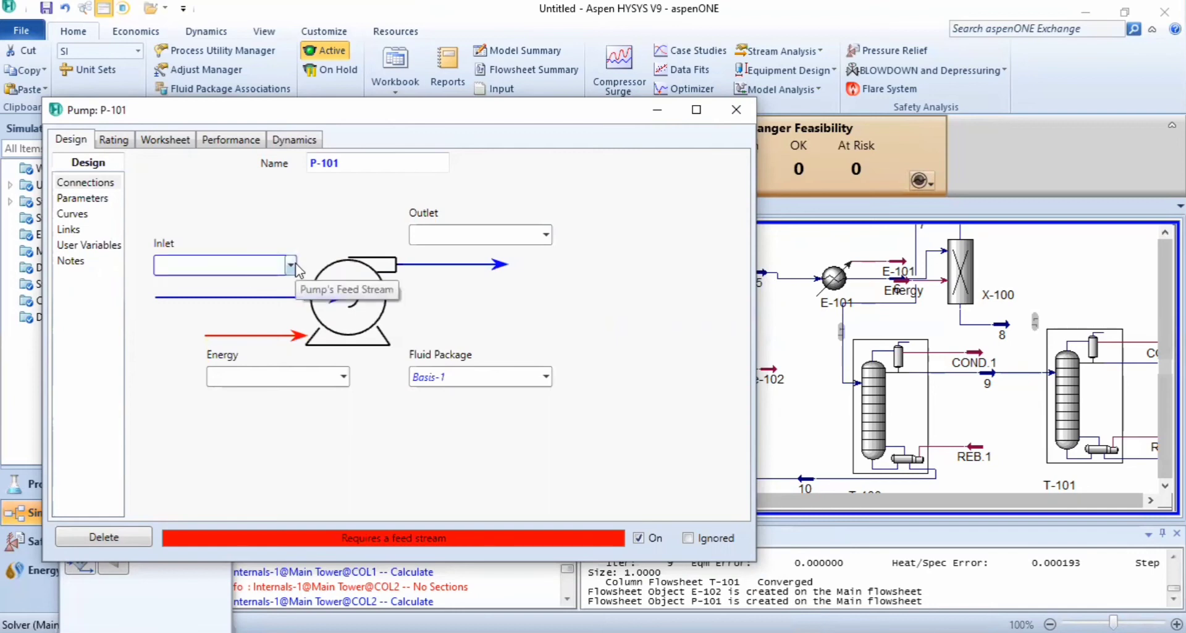
type("13")
key("Return")
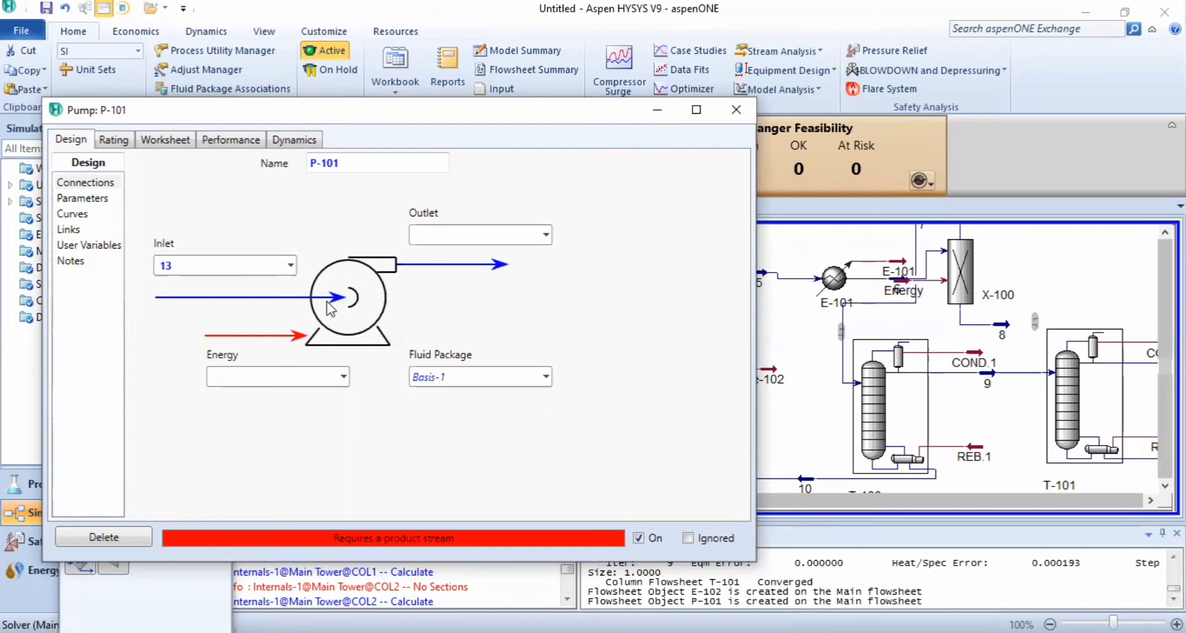
left_click(318, 373)
type("p")
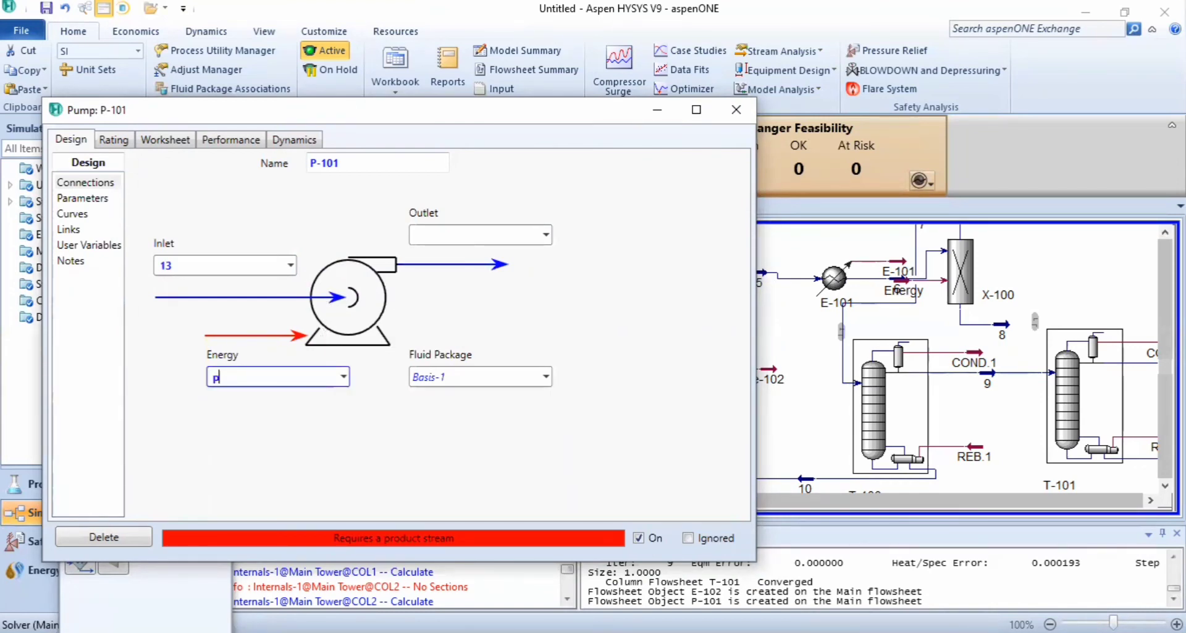
key("BackSpace")
type("P-101")
key("Return")
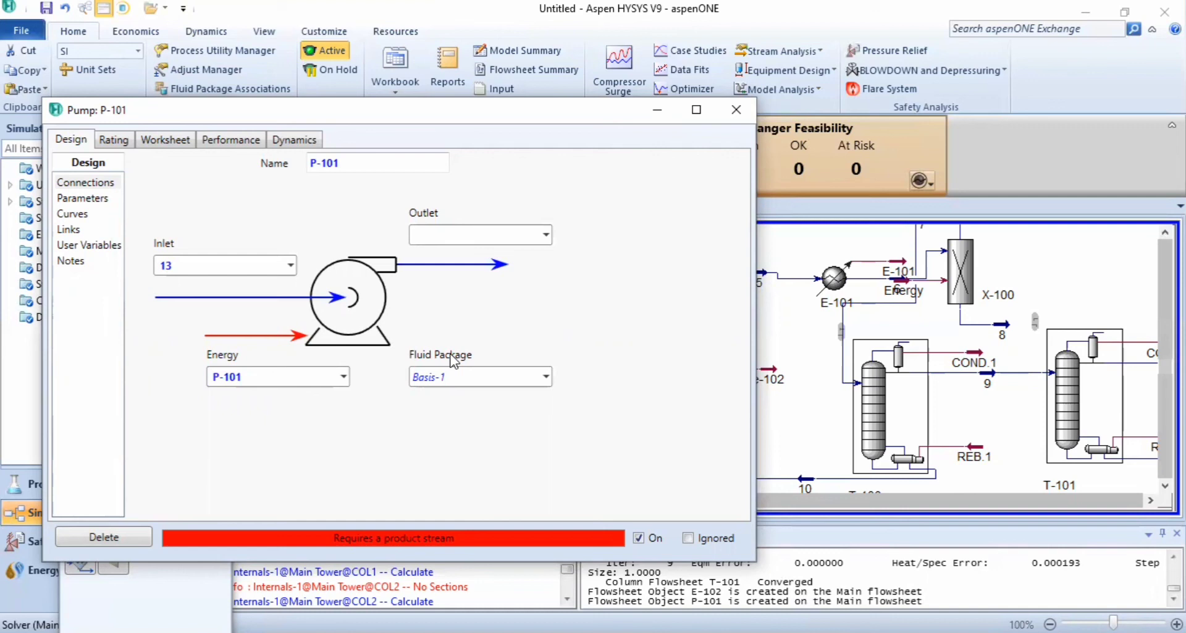
left_click(496, 234)
type("14")
key("Return")
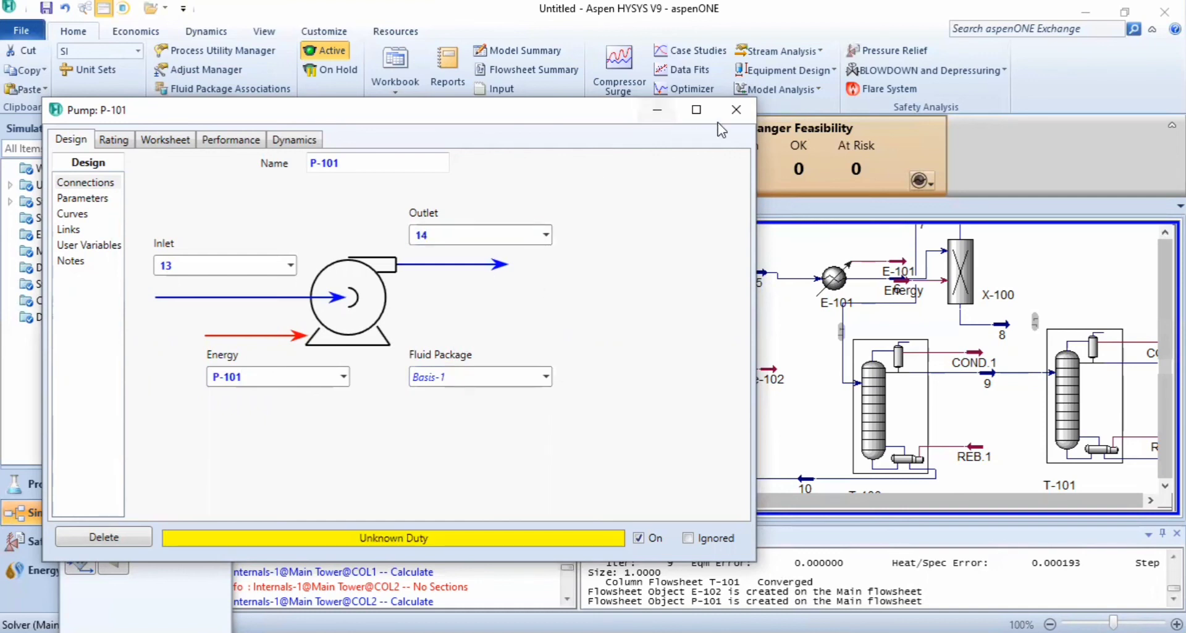
left_click(736, 109)
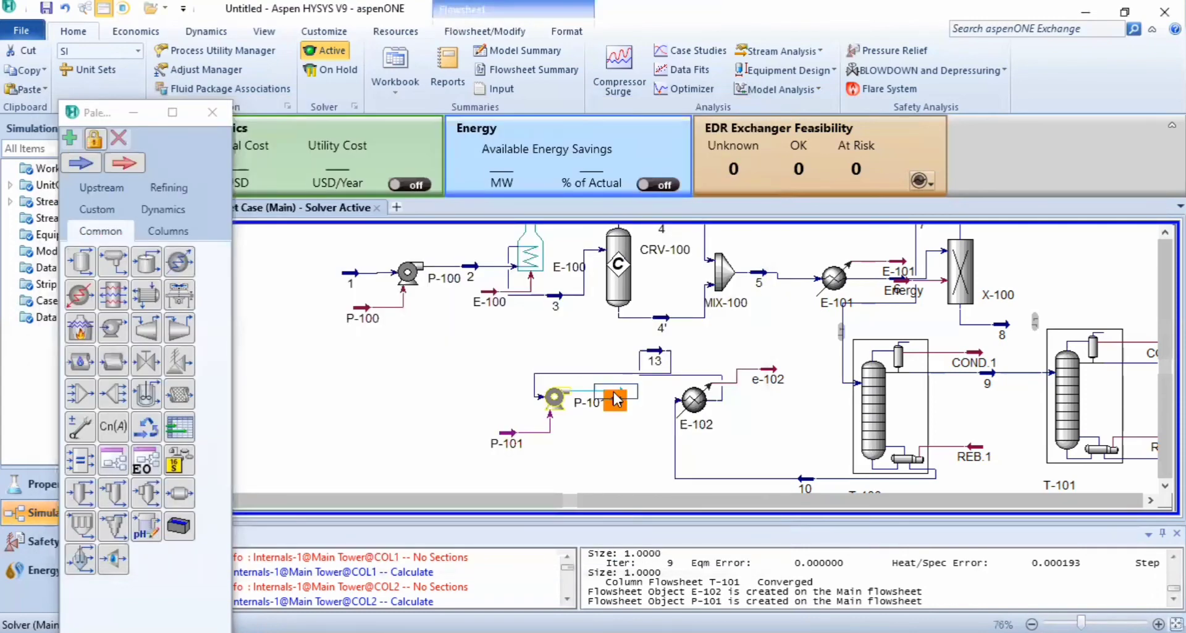
Set the pressure of pump outlet stream 14 to 144,8 kPa and close its properties.
double_click(615, 395)
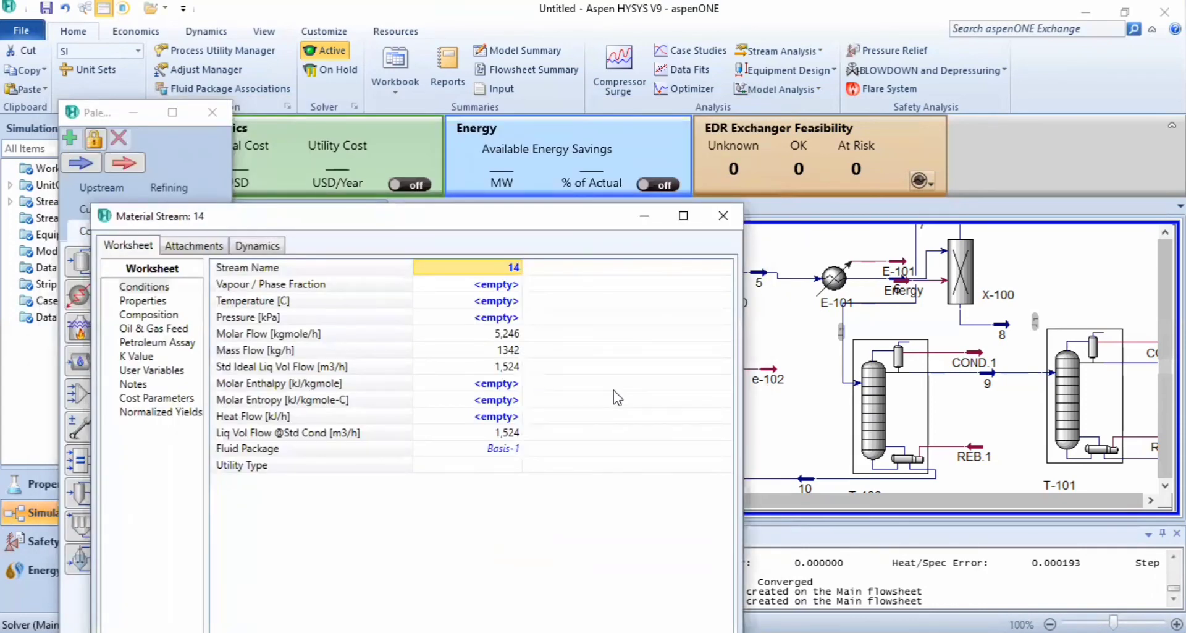
left_click(490, 320)
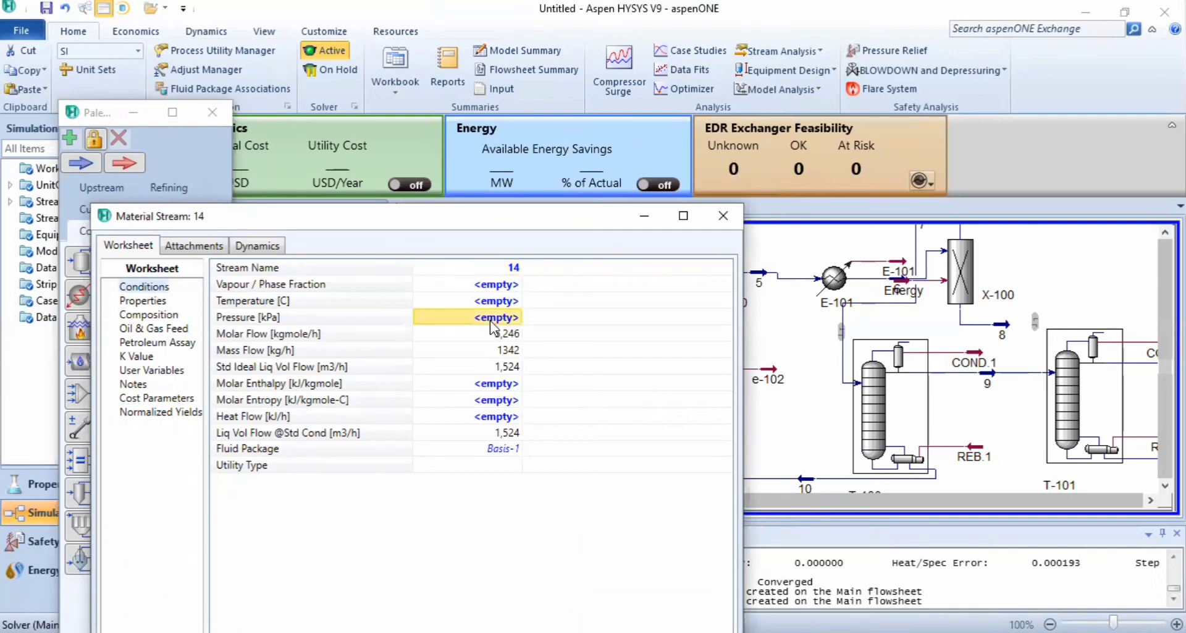
type("144,")
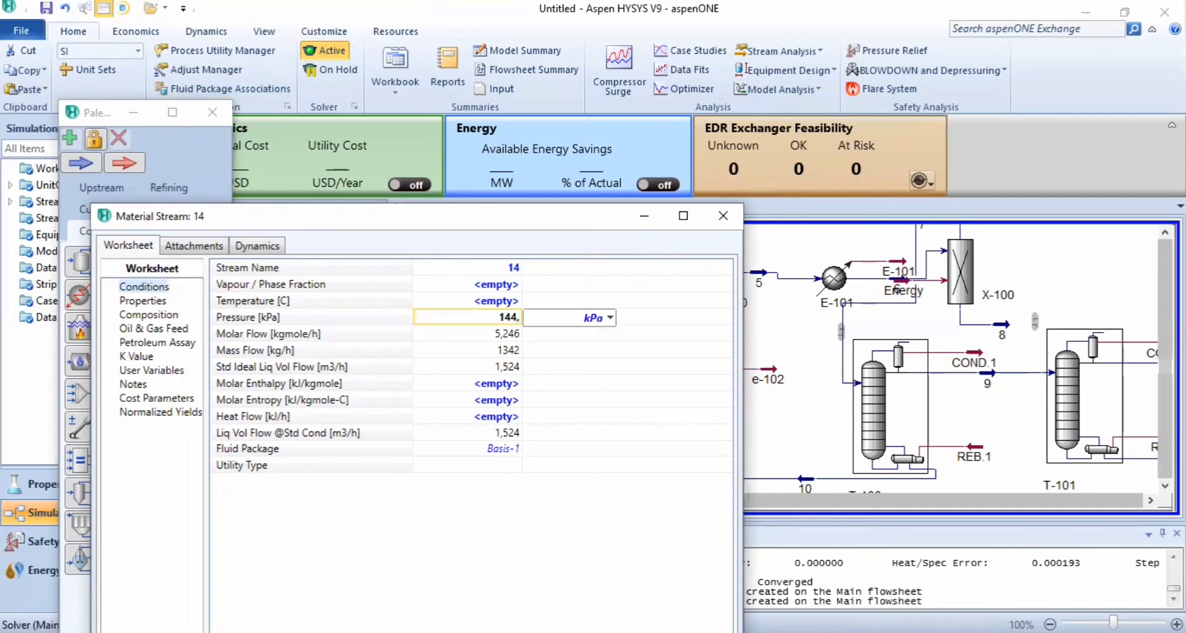
type("8")
key("Return")
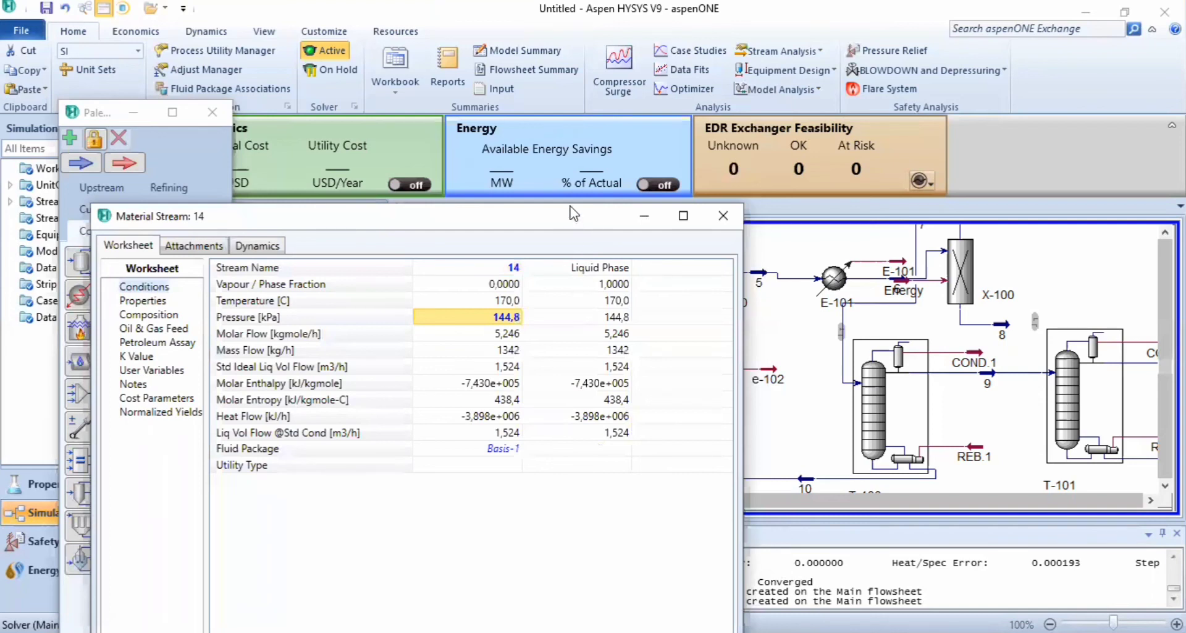
left_click_drag(574, 213, 564, 36)
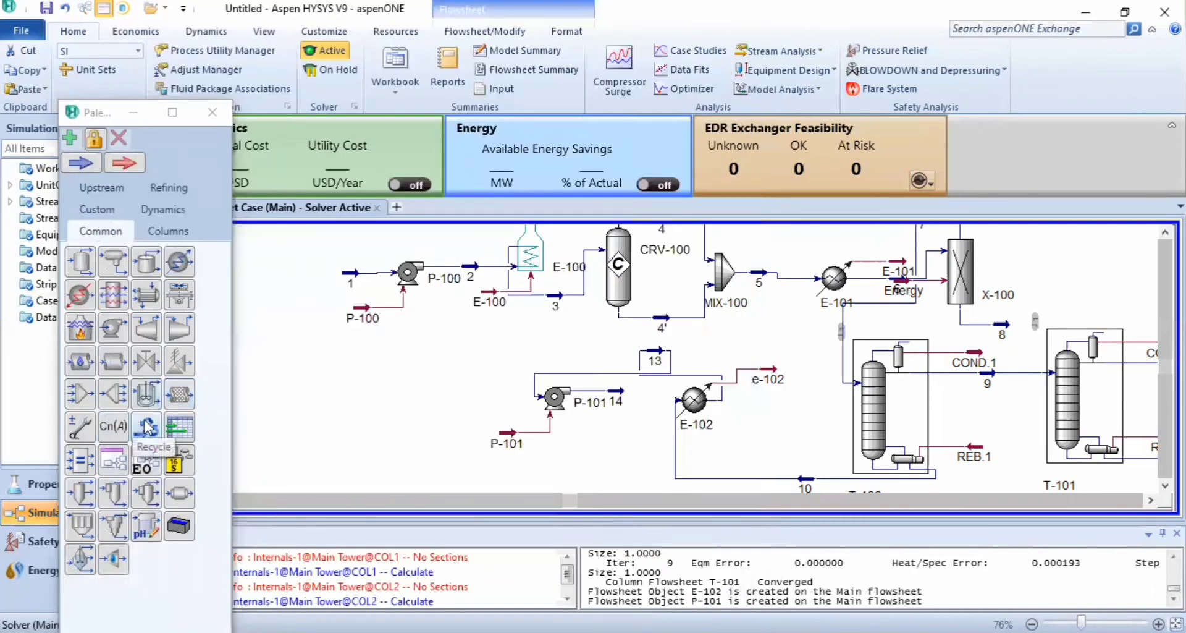
Place a recycle block to the left of pump P-101 in the flowsheet and open its properties.
left_click_drag(147, 426, 461, 398)
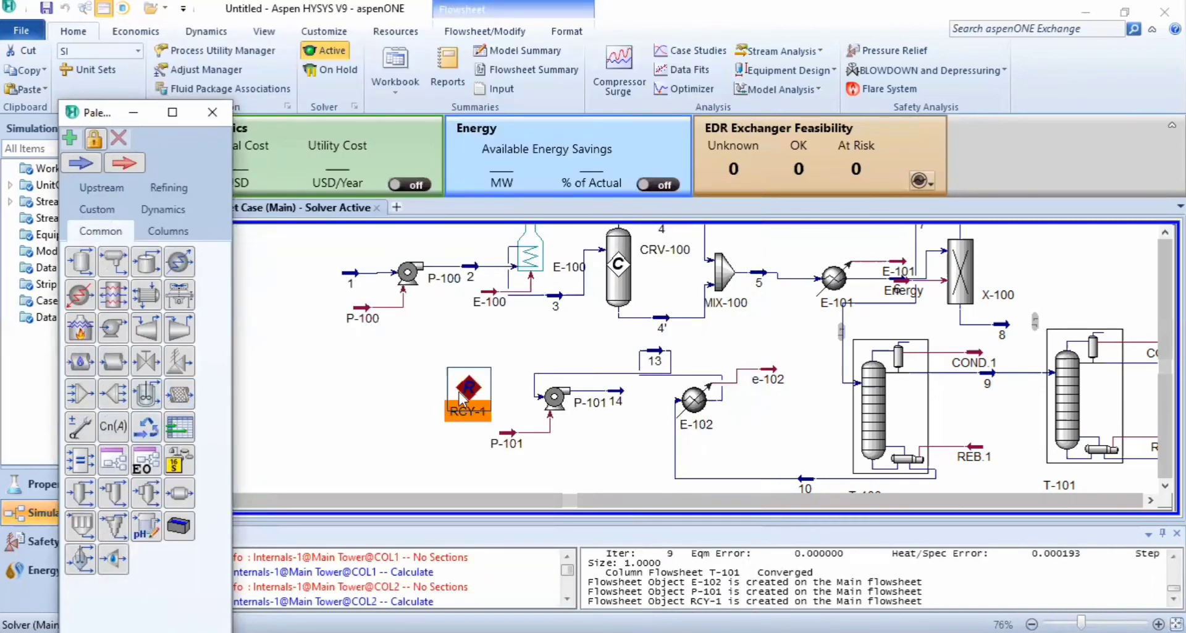
double_click(464, 394)
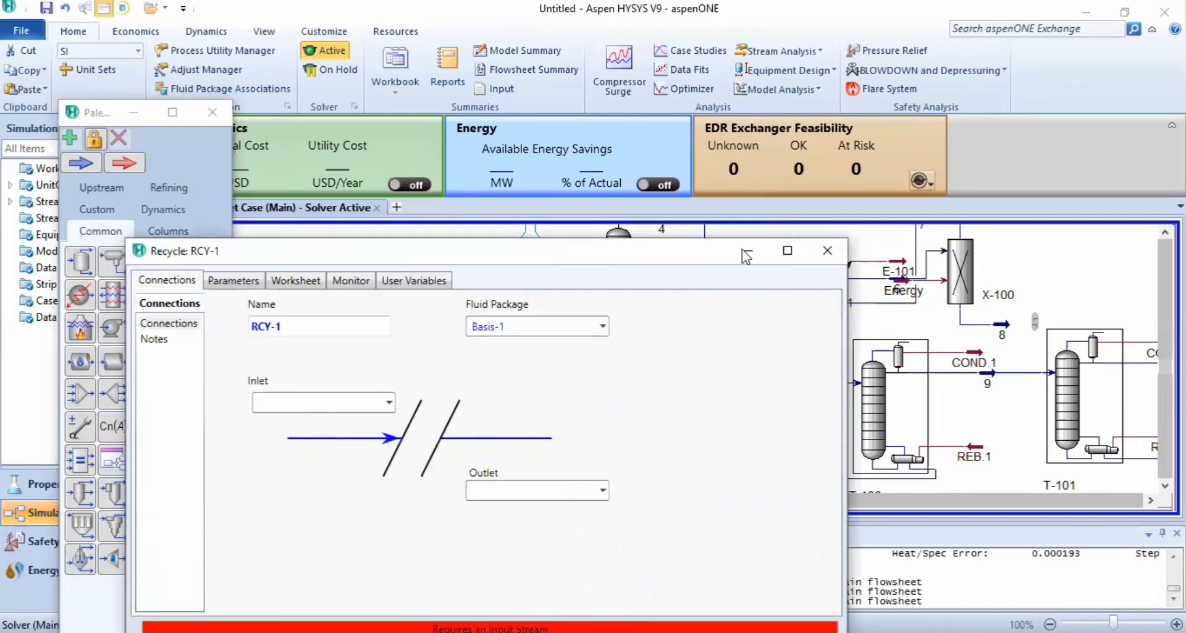
left_click_drag(698, 251, 672, 141)
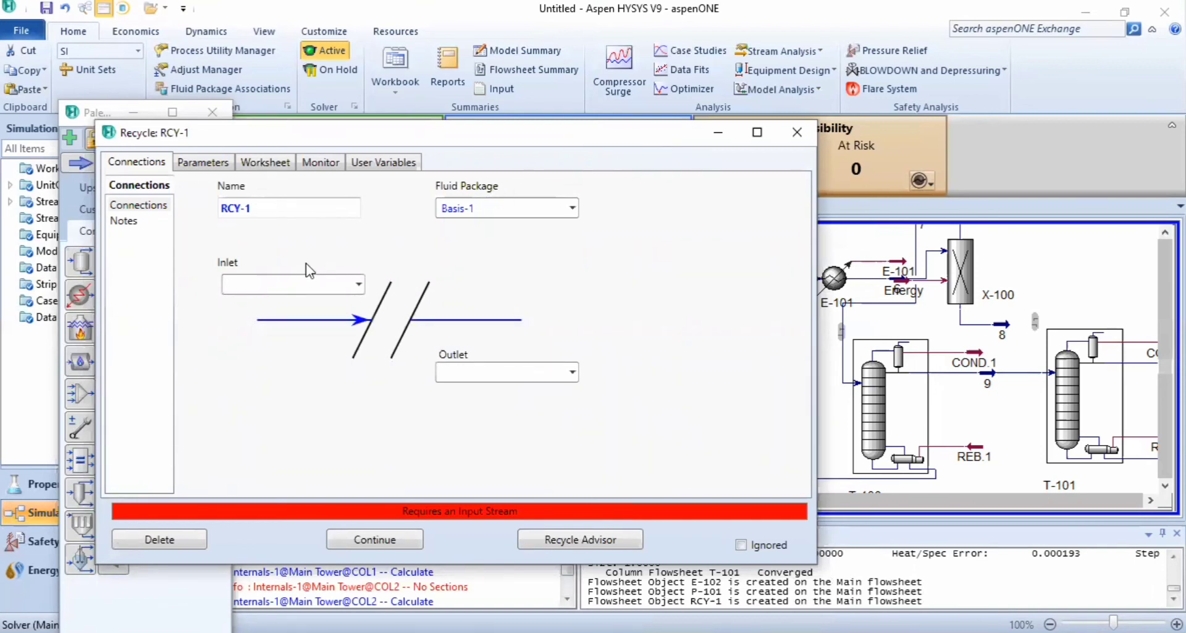
Connect recycle block RCY-1 with inlet stream 14 and outlet stream 14', and close its properties.
left_click(308, 281)
type("14")
key("Return")
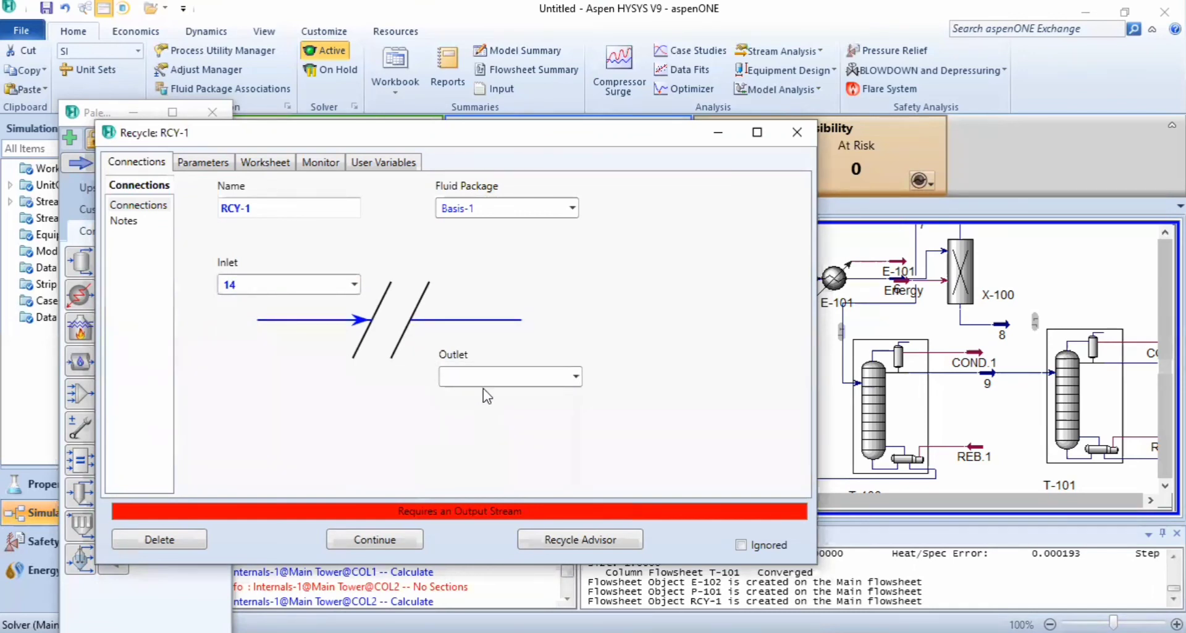
left_click(486, 371)
type("14")
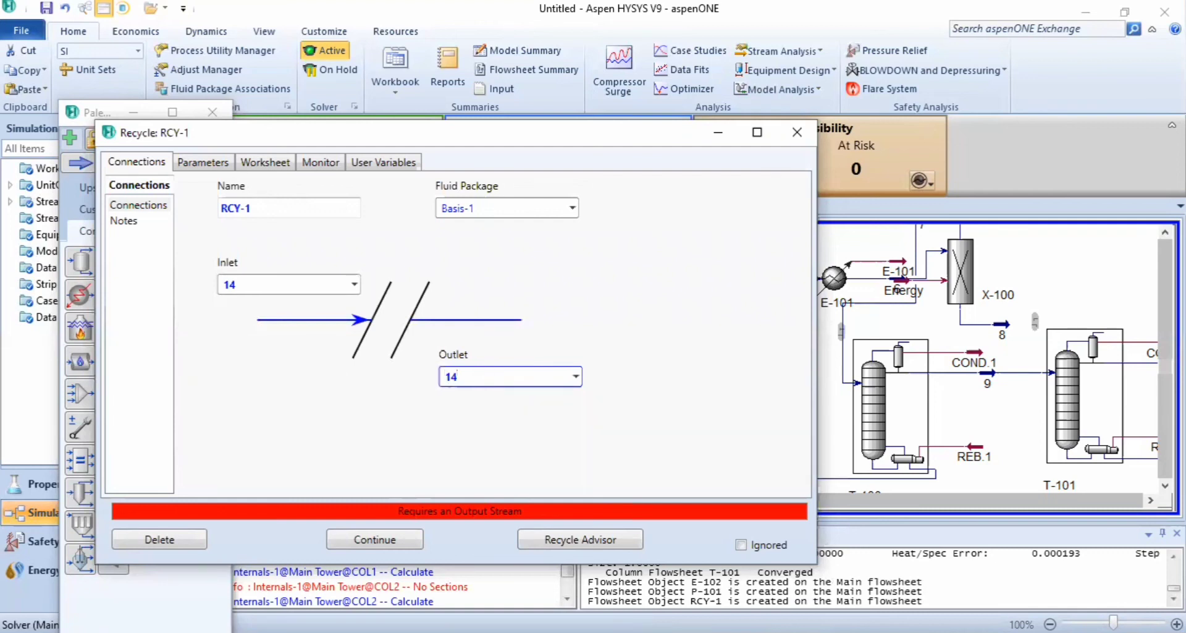
type("'")
key("Return")
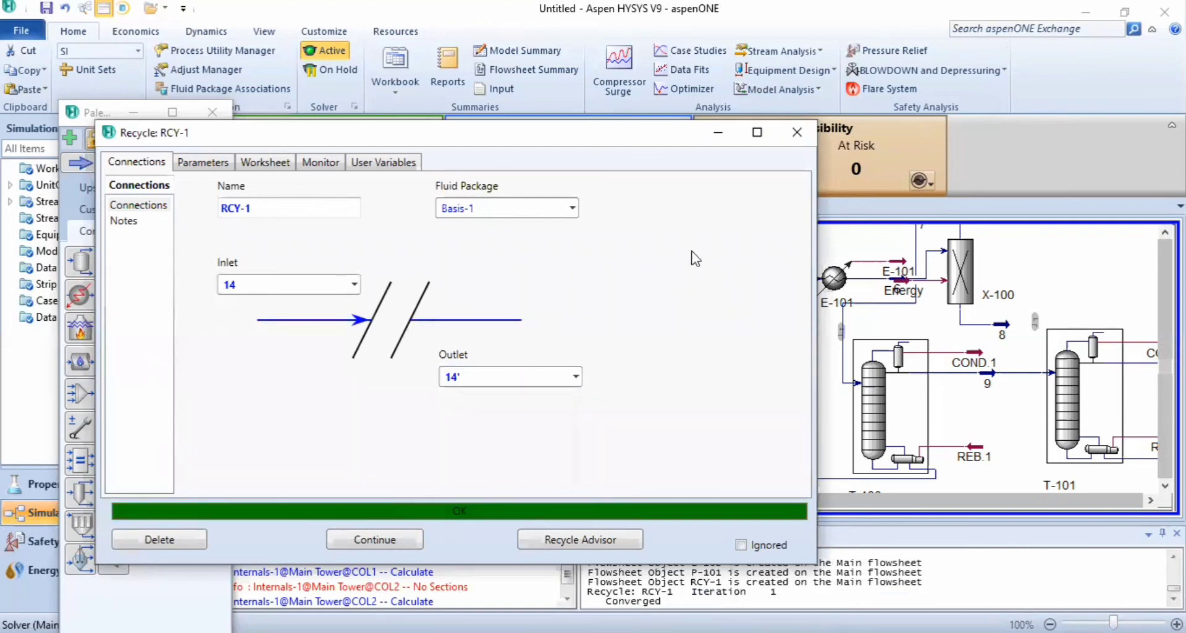
left_click(797, 132)
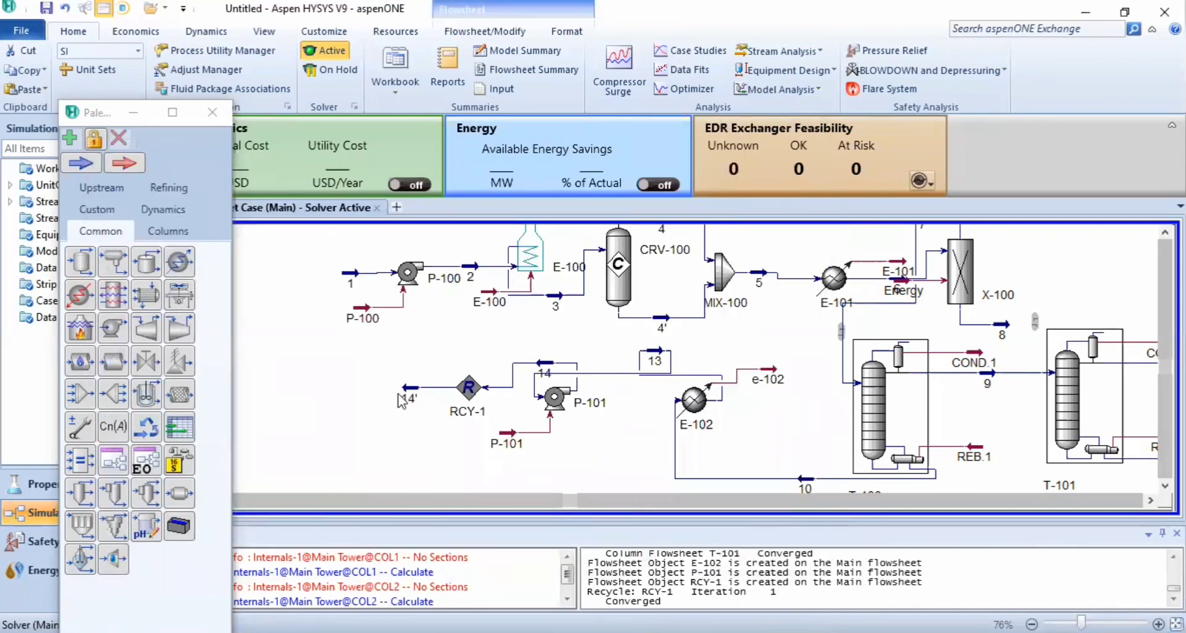
Shift recycle block RCY-1 slightly left, place a mixer to the left of stream 14' in the flowsheet, and open the mixer's properties.
left_click(449, 397)
left_click_drag(449, 397, 436, 398)
left_click(399, 428)
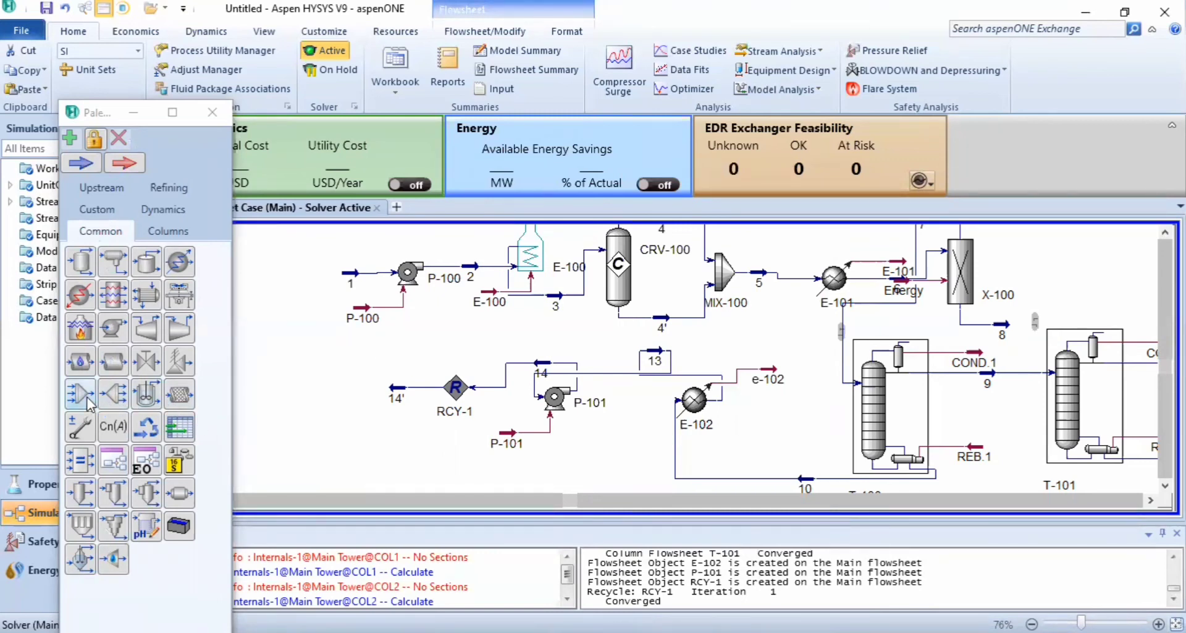
left_click_drag(87, 403, 311, 400)
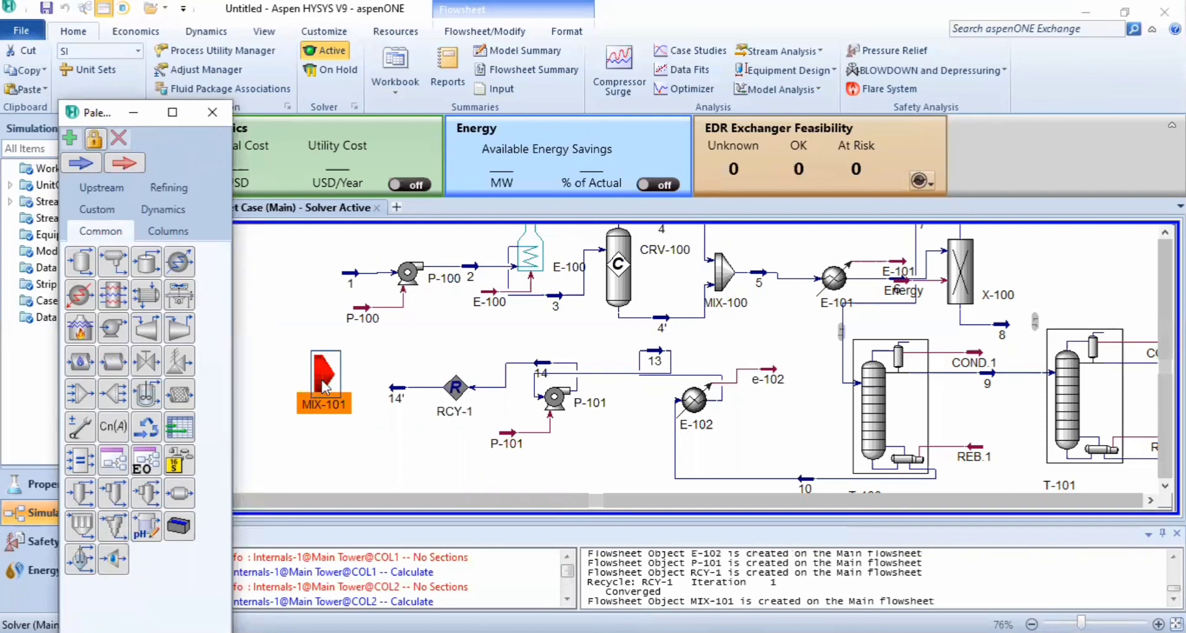
double_click(324, 386)
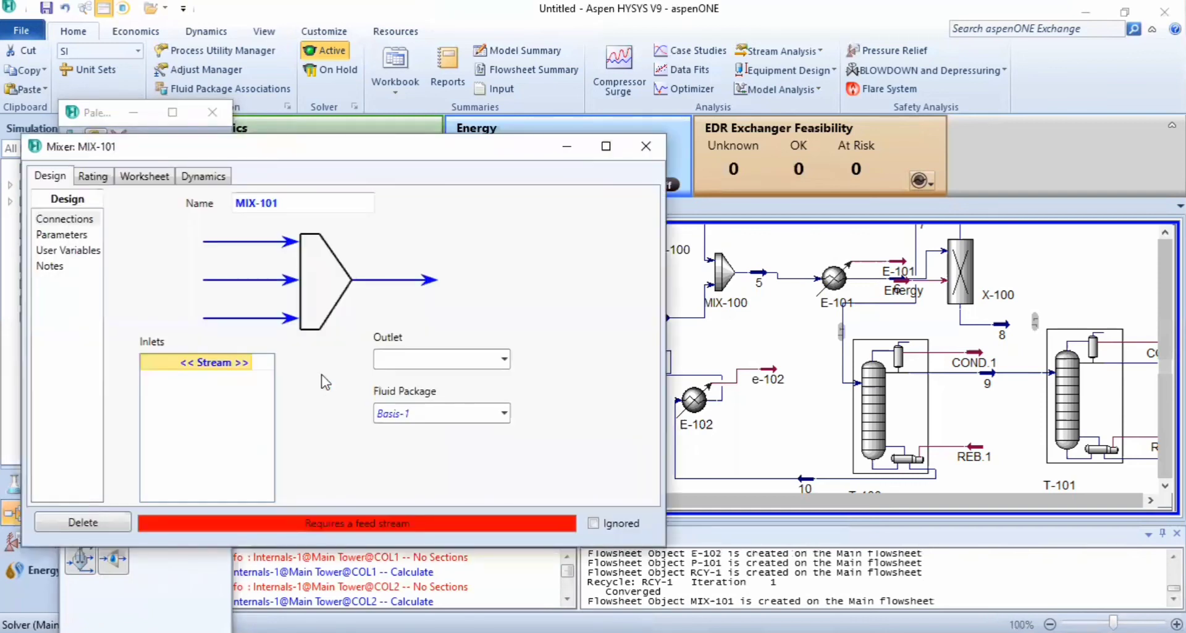
Connect mixer MIX-101 with inlet stream 14' and outlet stream 1'', and close its properties.
left_click(247, 365)
left_click(247, 364)
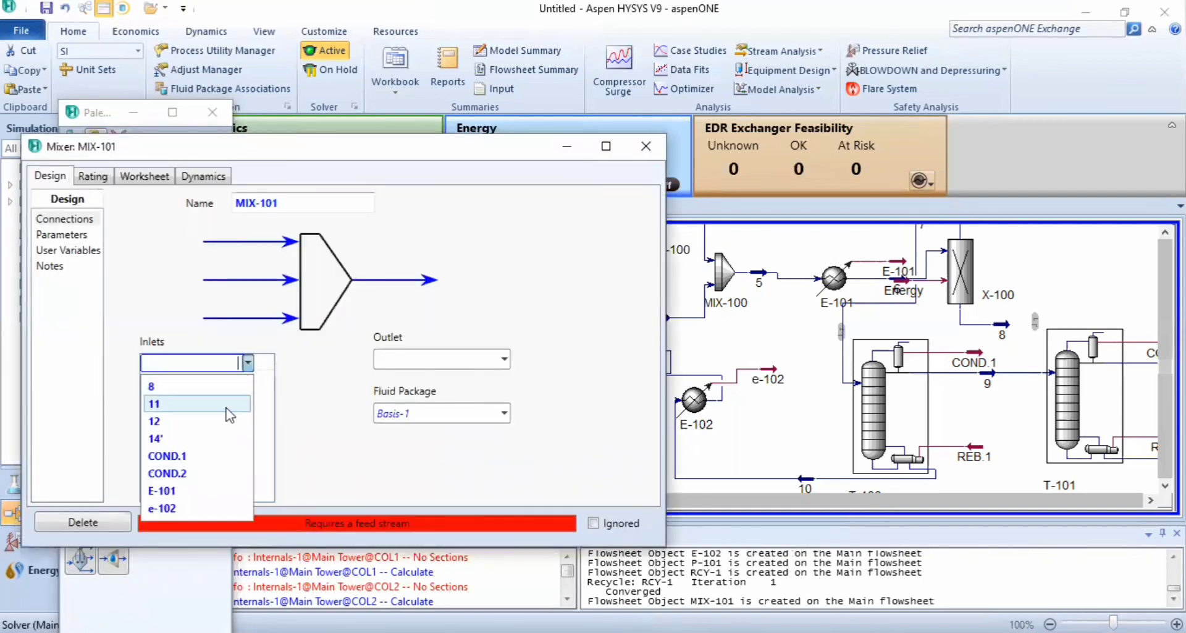
left_click(233, 440)
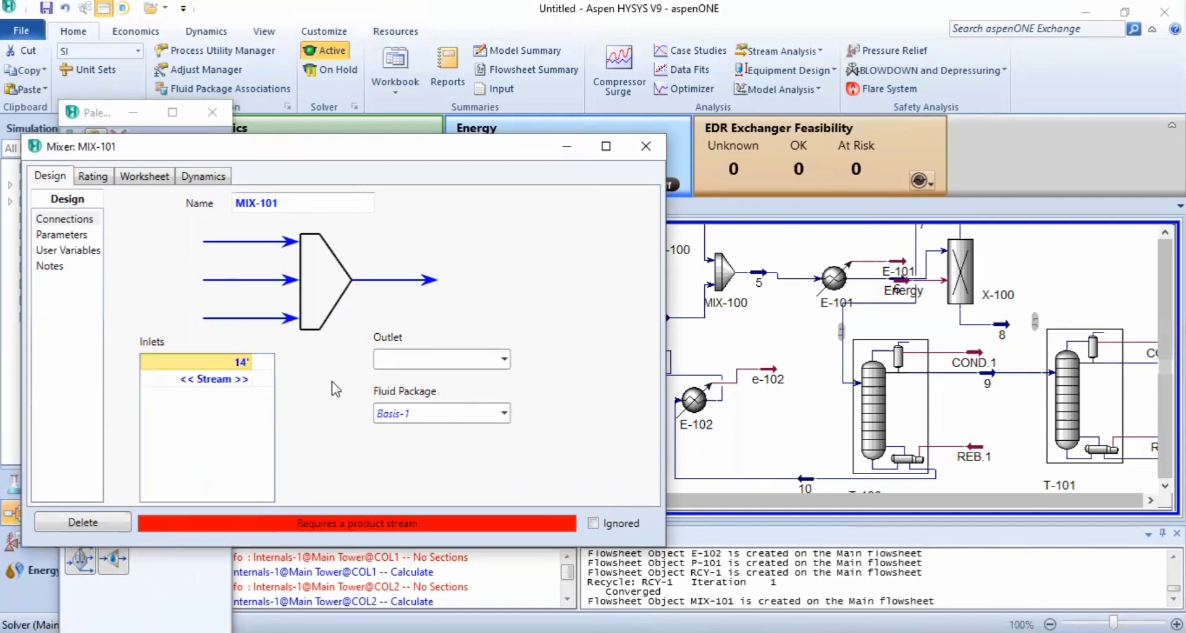
left_click(398, 362)
type("1")
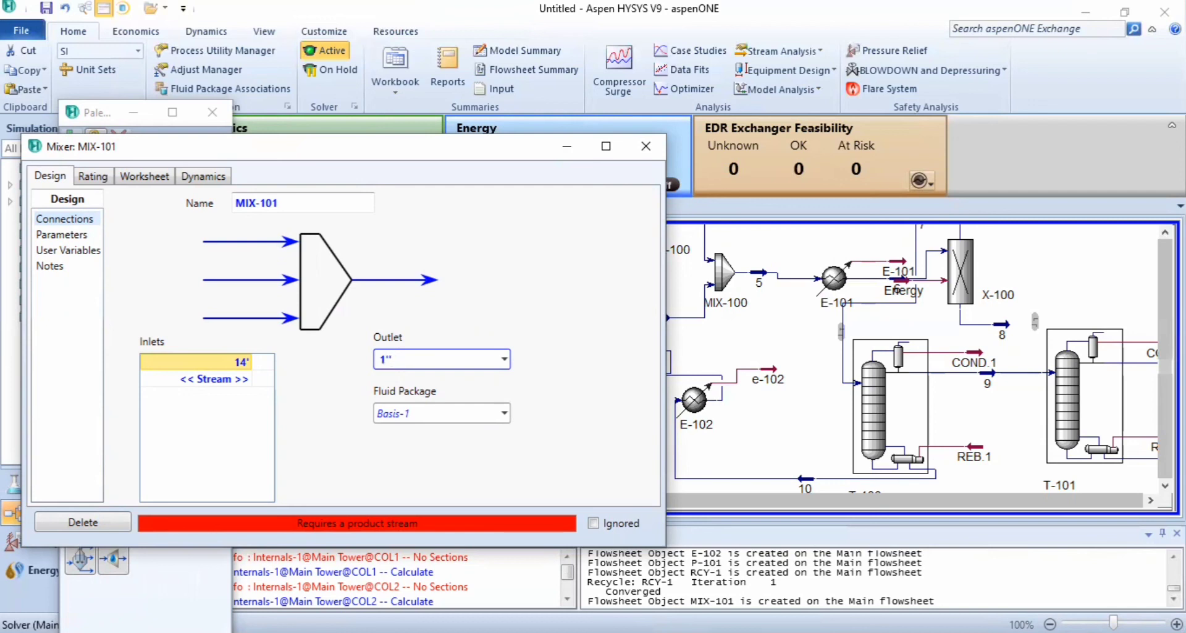
left_click(559, 381)
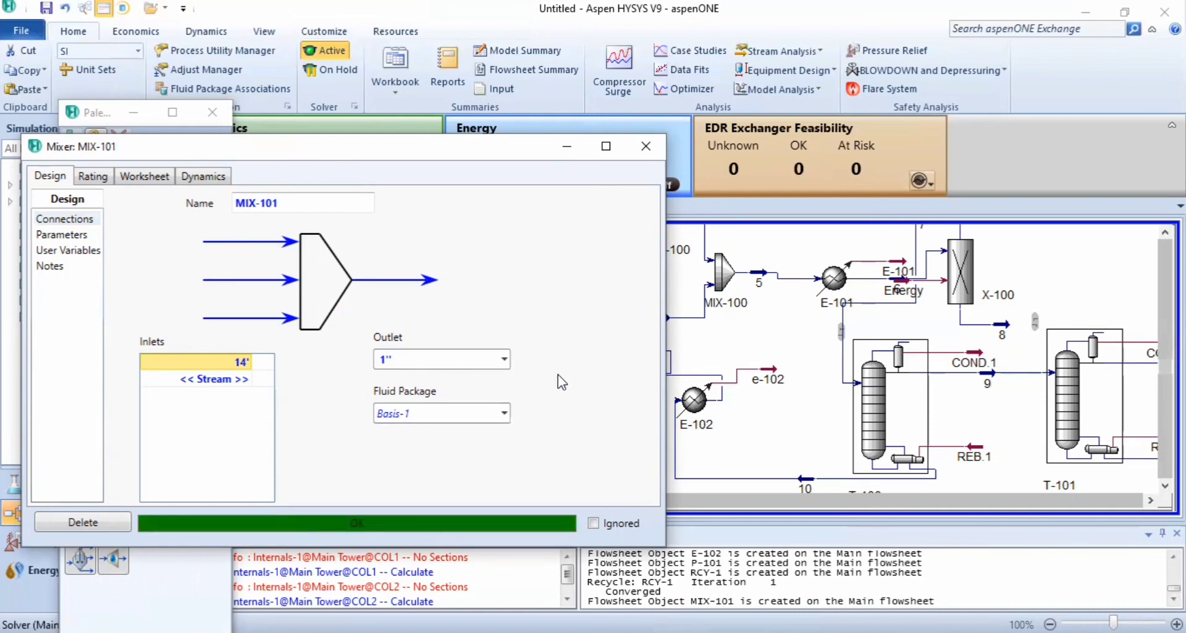
left_click(651, 146)
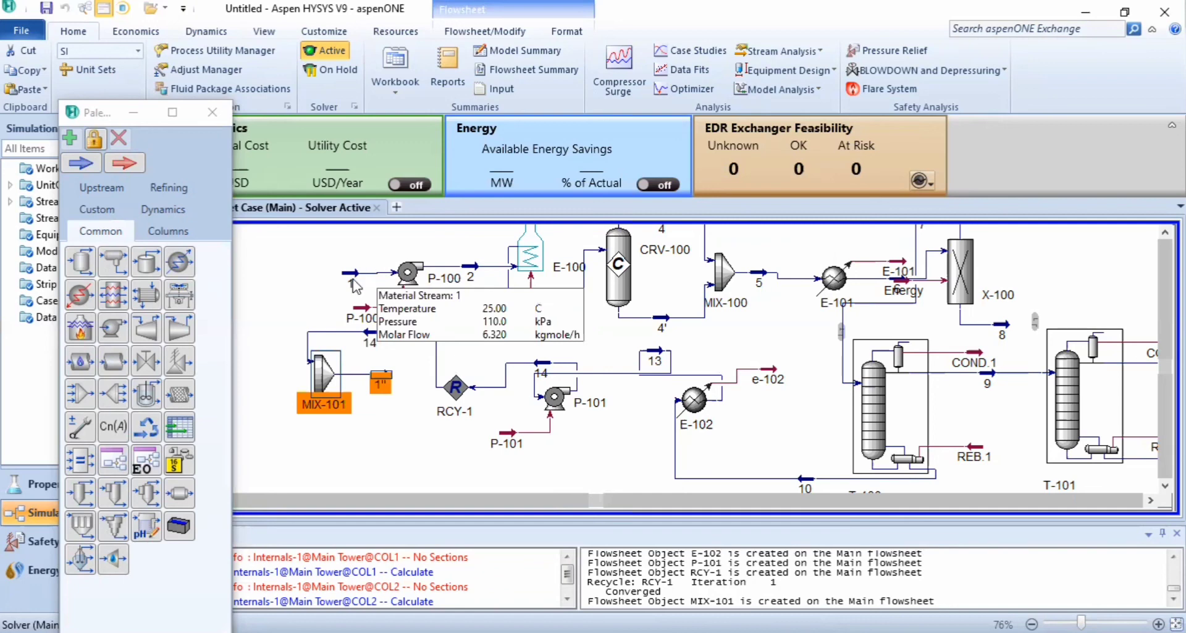
Copy feed stream 1 and paste the duplicate into the flowsheet.
left_click(355, 274)
right_click(357, 277)
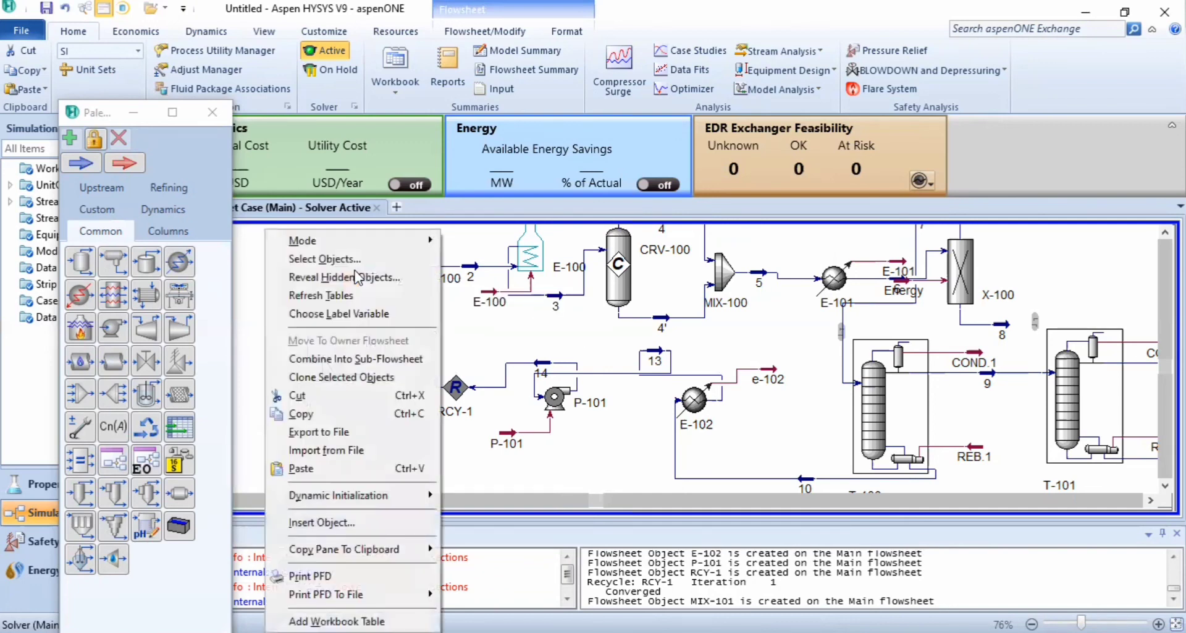
left_click(346, 412)
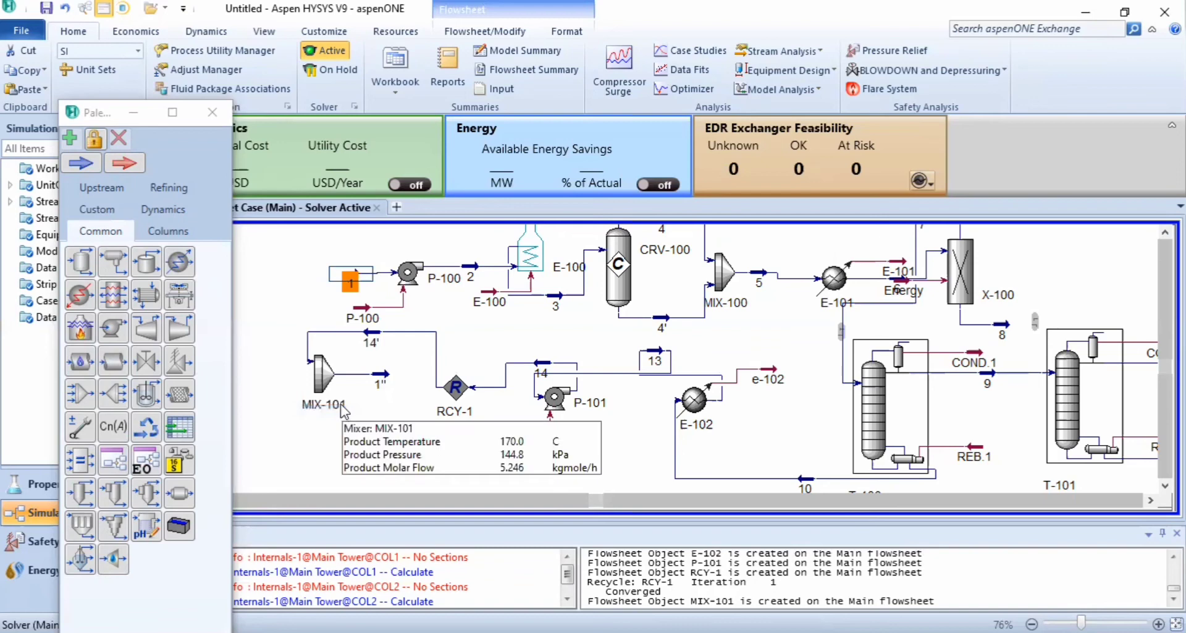
right_click(358, 281)
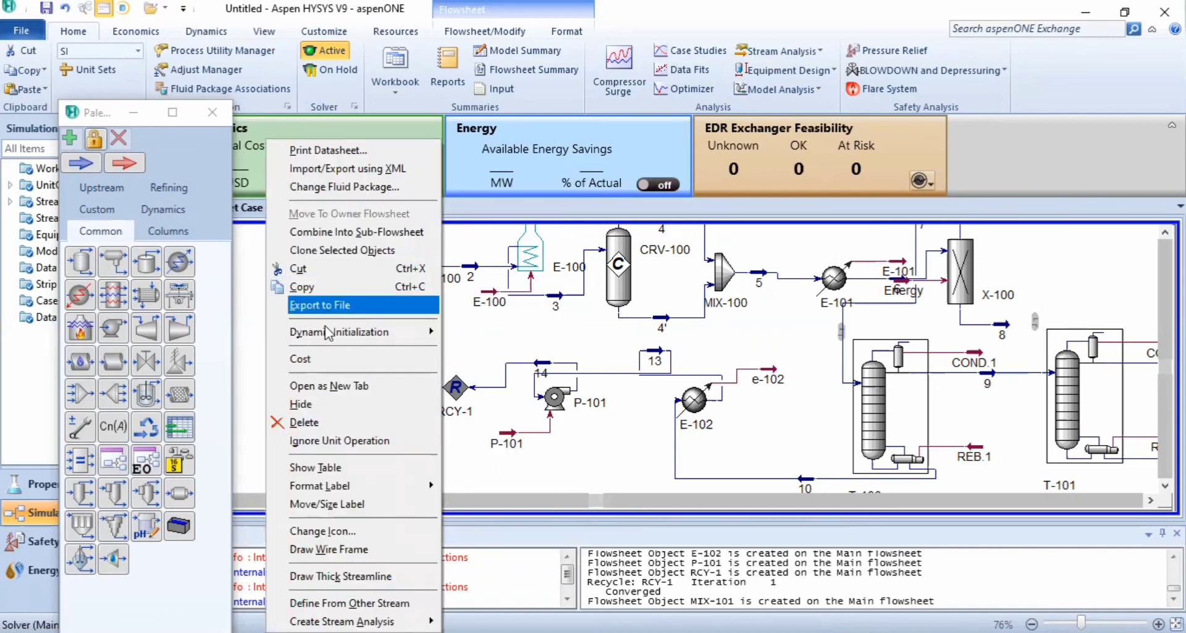
left_click(290, 287)
right_click(290, 287)
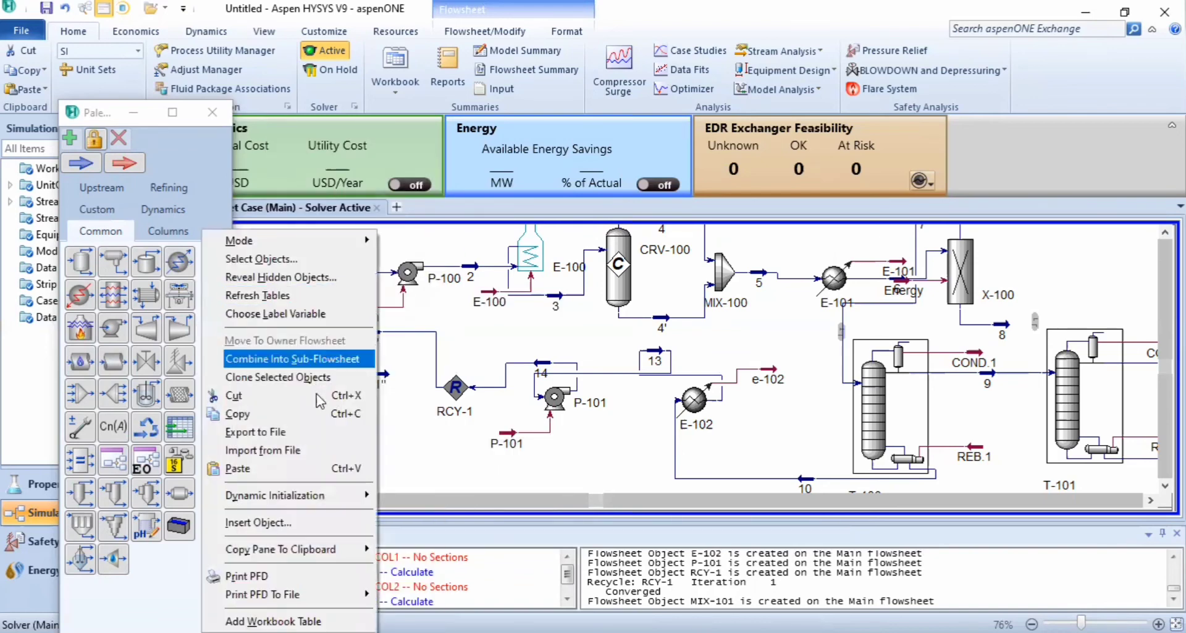
left_click(309, 468)
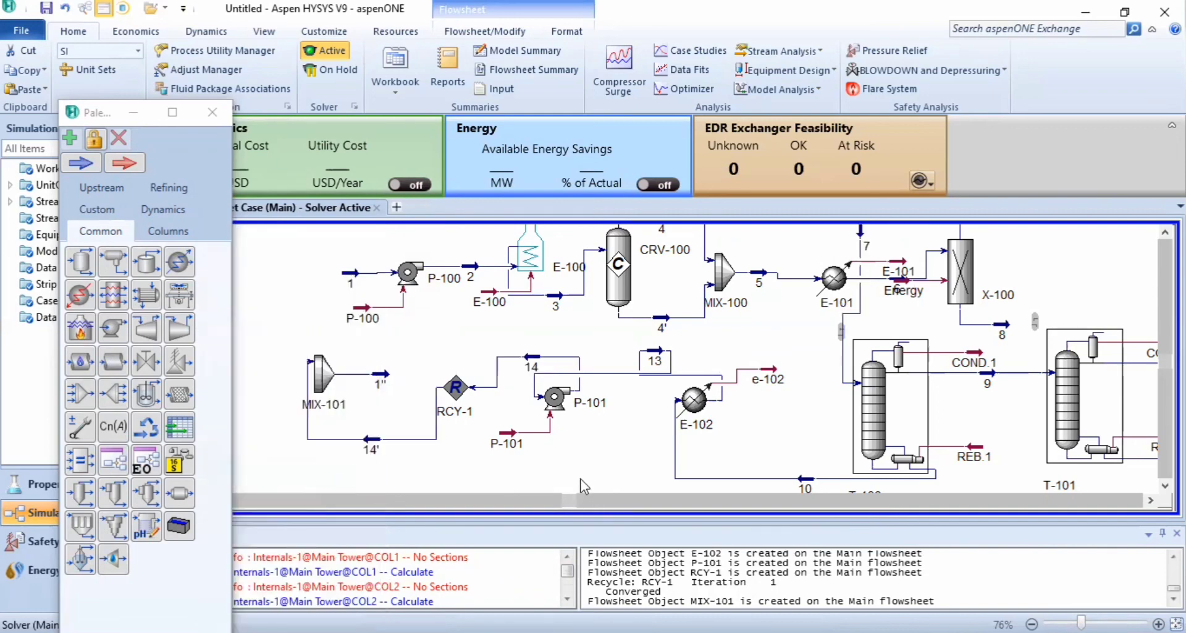
Bring the pasted copy of stream 1 to the free area left of pump P-100's feed.
scroll(906, 420, "down", 2)
scroll(905, 421, "down", 1)
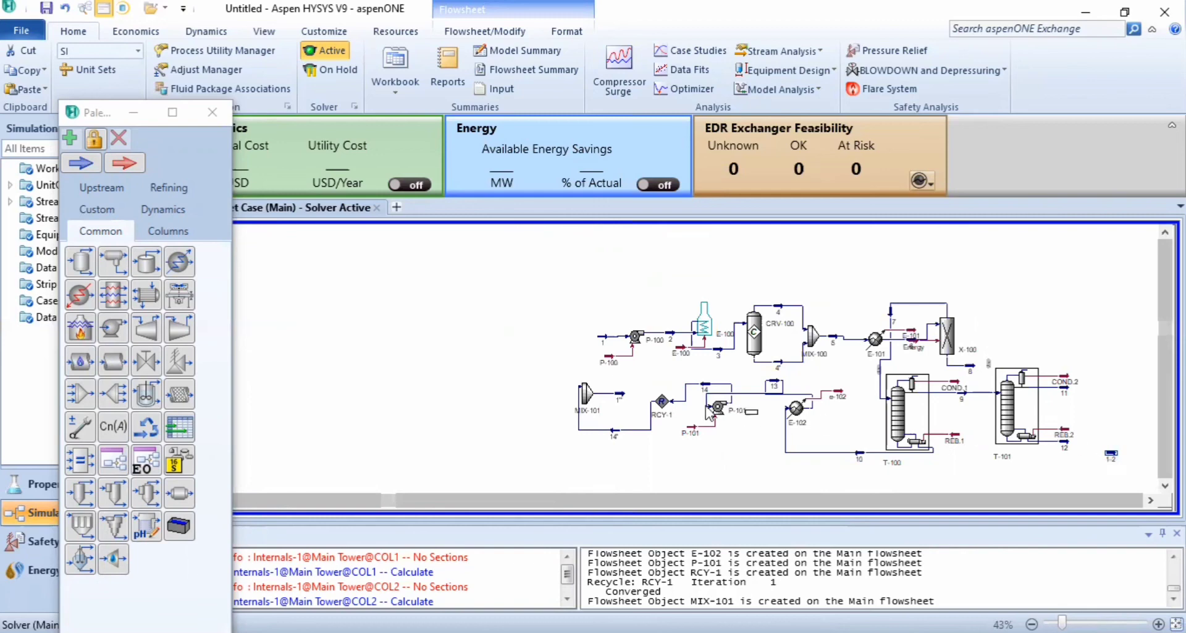
scroll(544, 357, "up", 2)
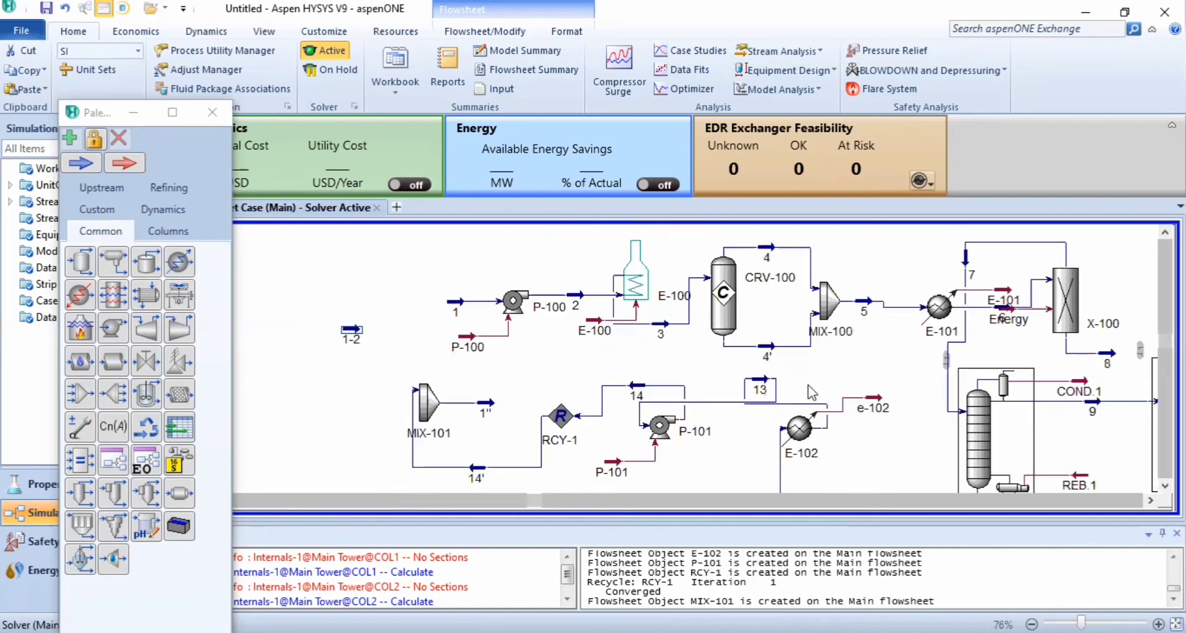
left_click_drag(513, 495, 647, 510)
scroll(603, 438, "up", 1)
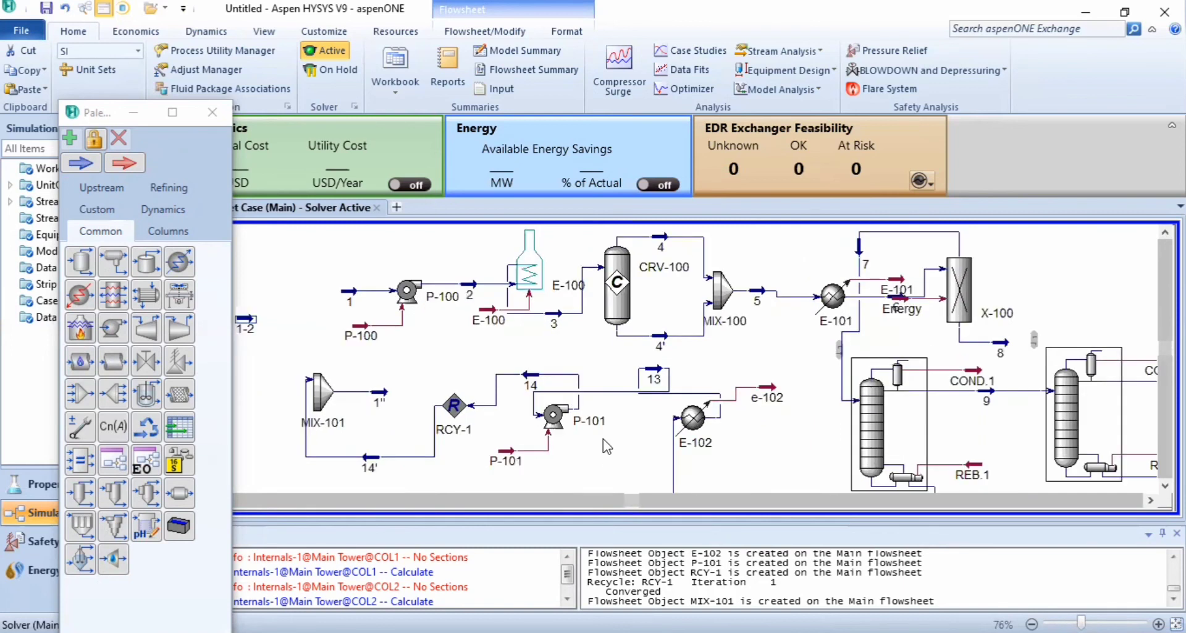
left_click_drag(247, 322, 271, 331)
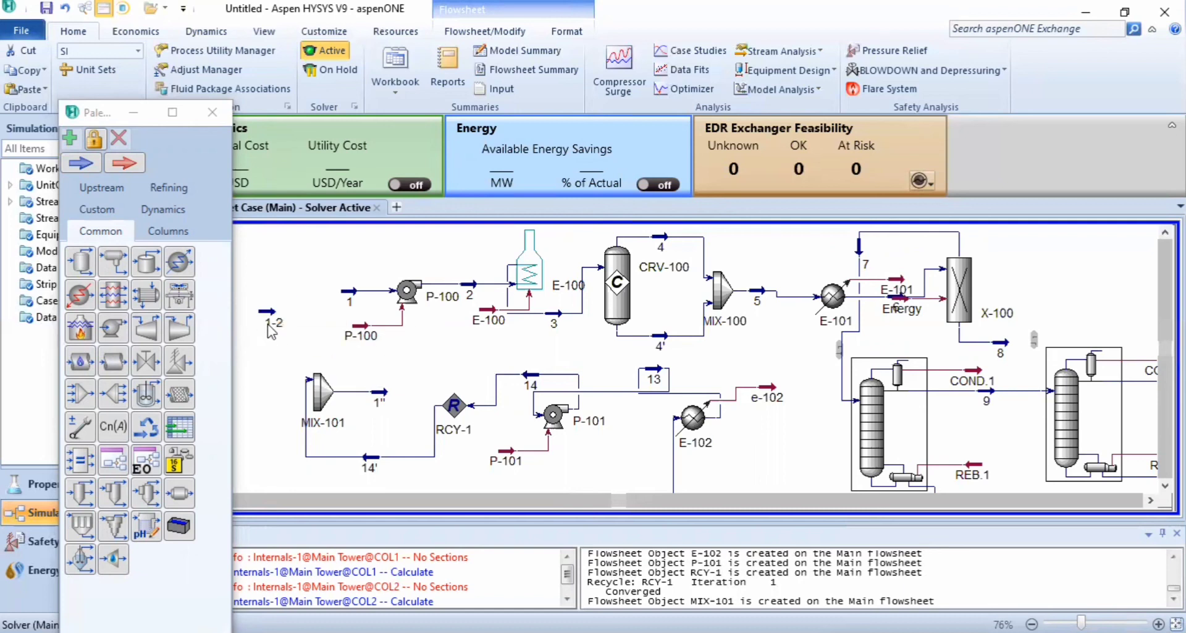
Check the conditions of stream 1-2, close its properties, and move the stream above mixer MIX-101.
left_click(270, 322)
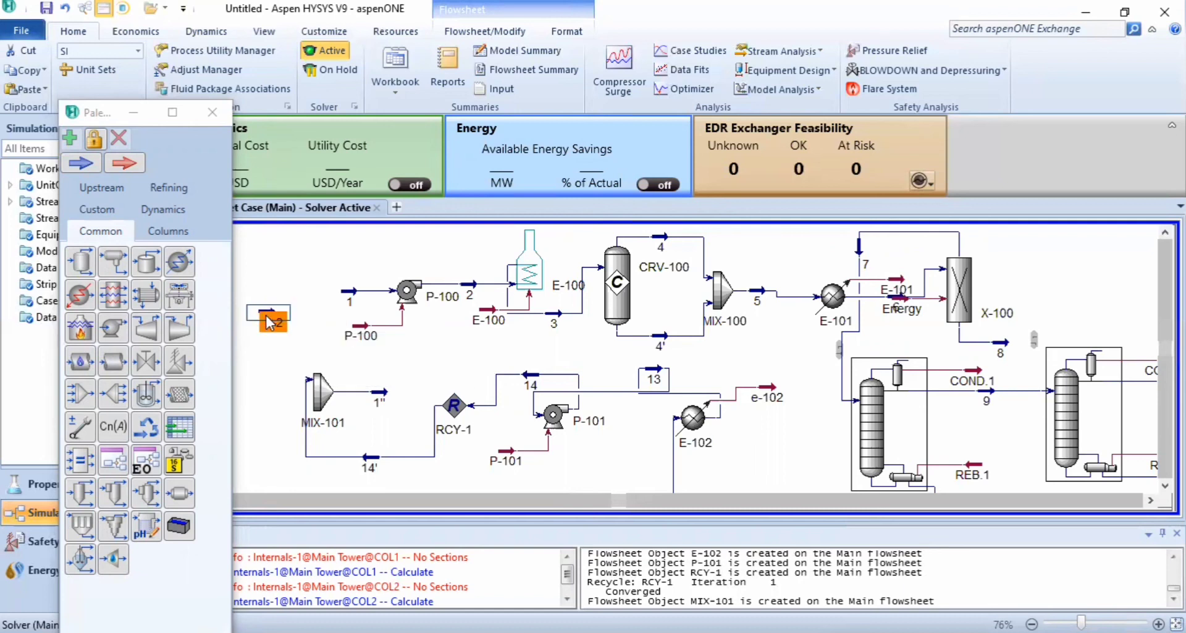
double_click(270, 322)
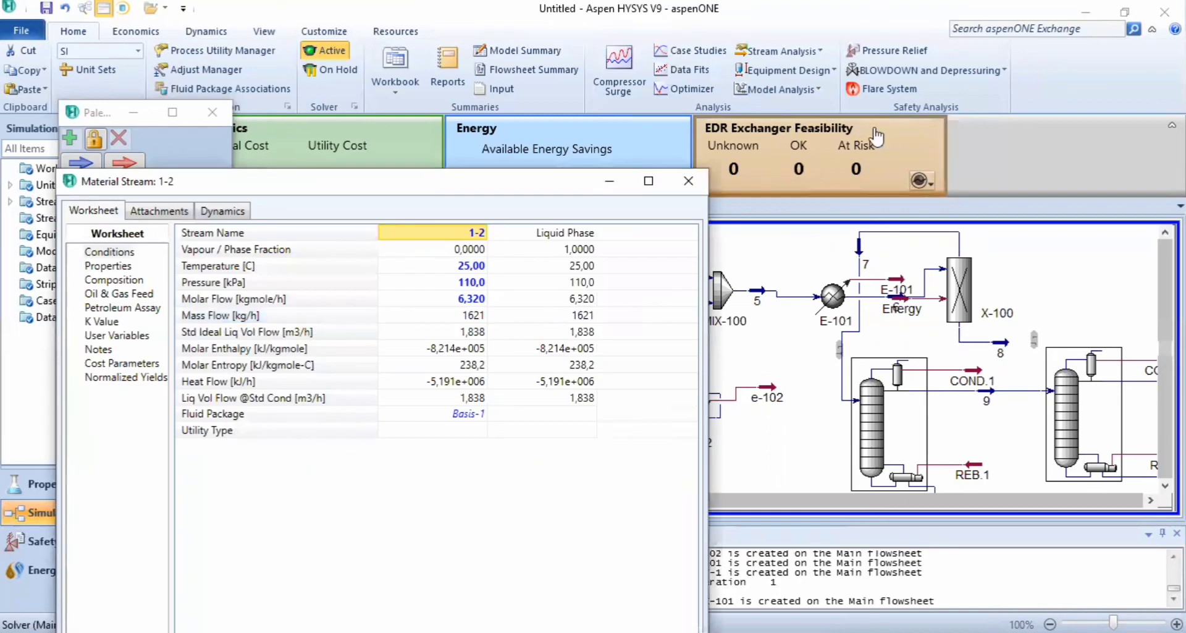
left_click(707, 184)
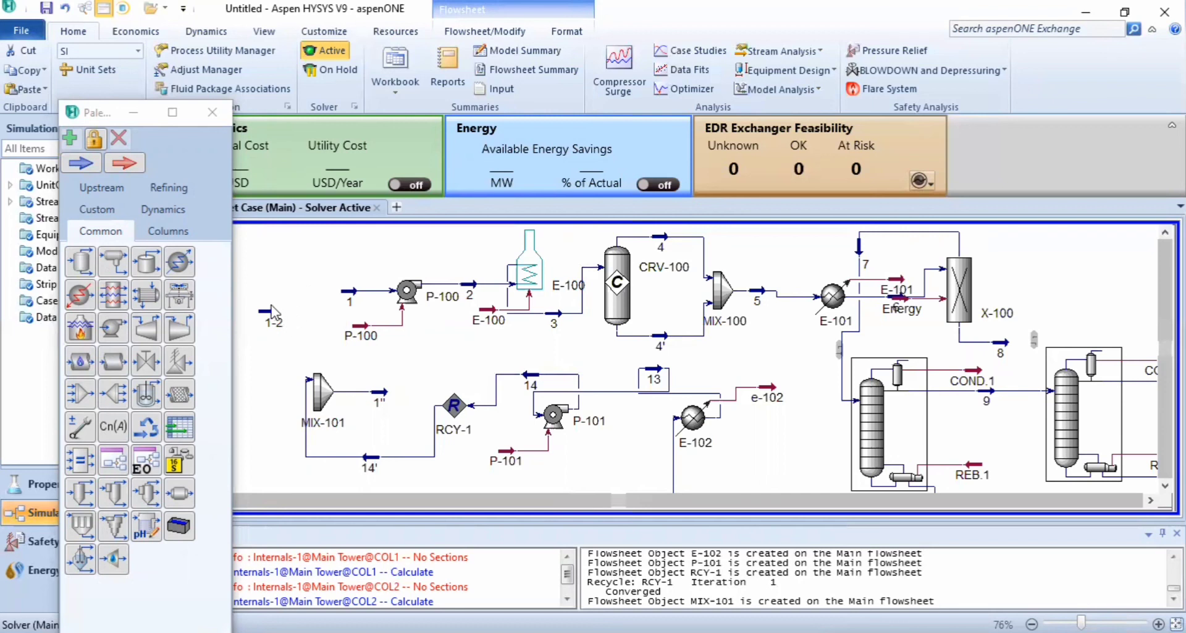
left_click_drag(268, 316, 294, 282)
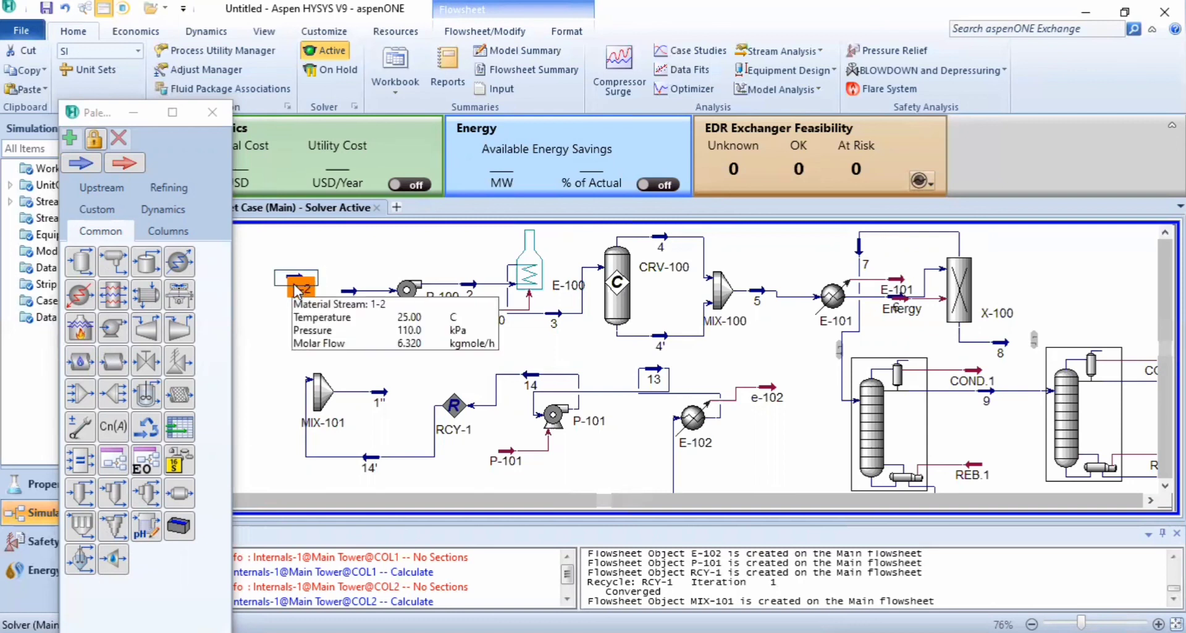
Add stream 1-2 as the second inlet of mixer MIX-101 and shift the stream slightly left in the flowsheet.
left_click(321, 409)
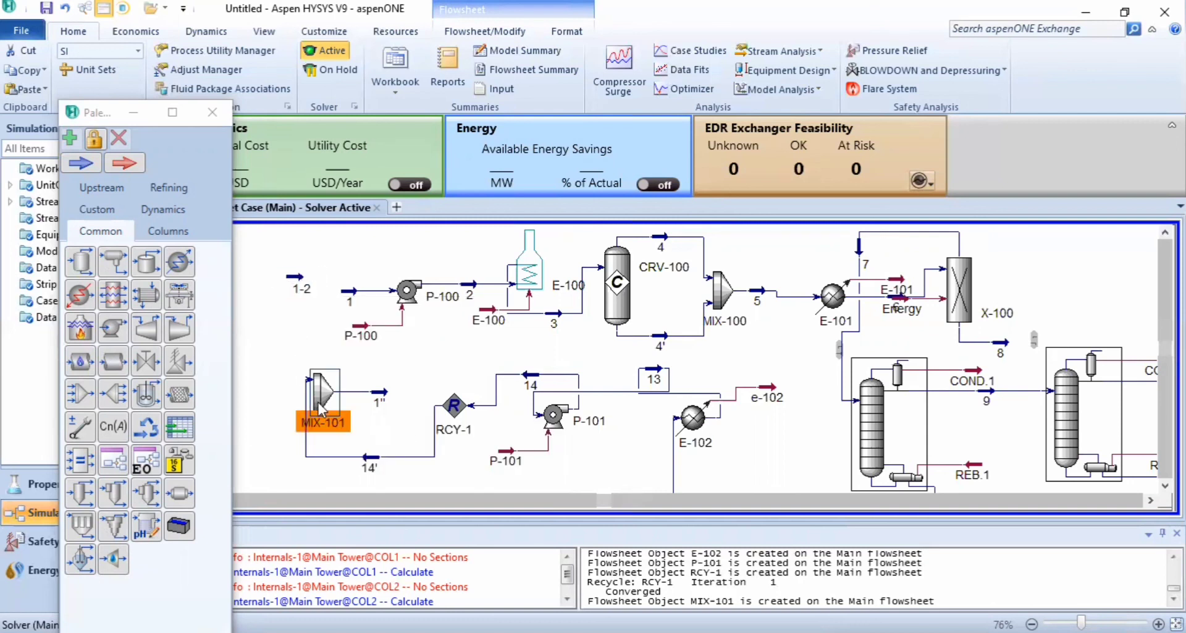
double_click(320, 409)
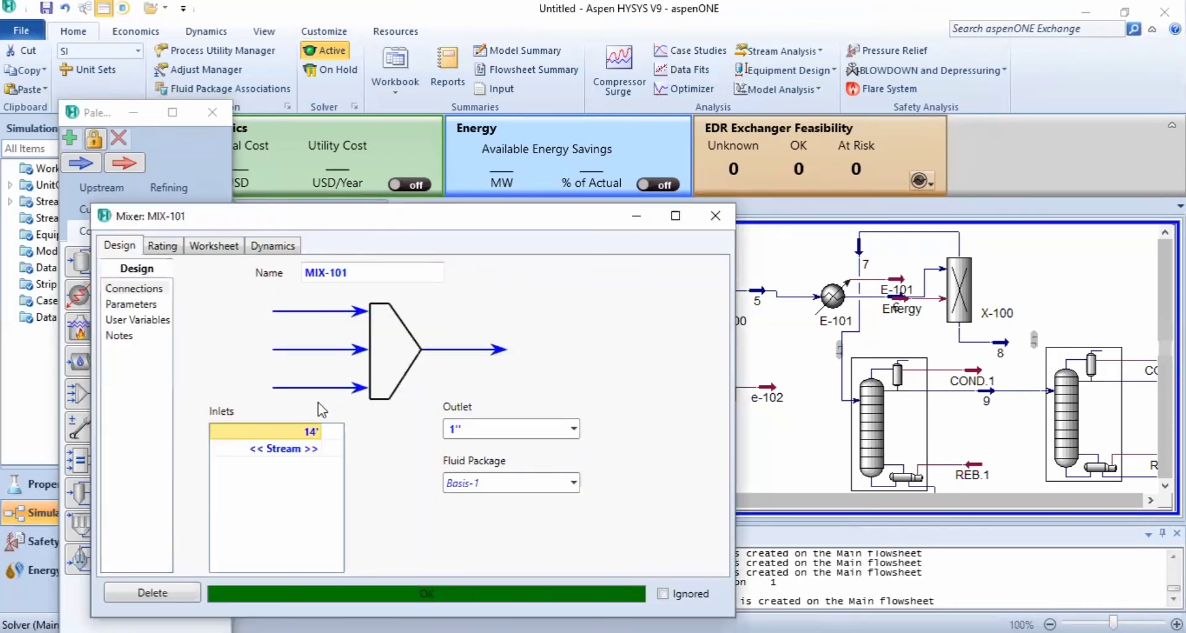
left_click(321, 447)
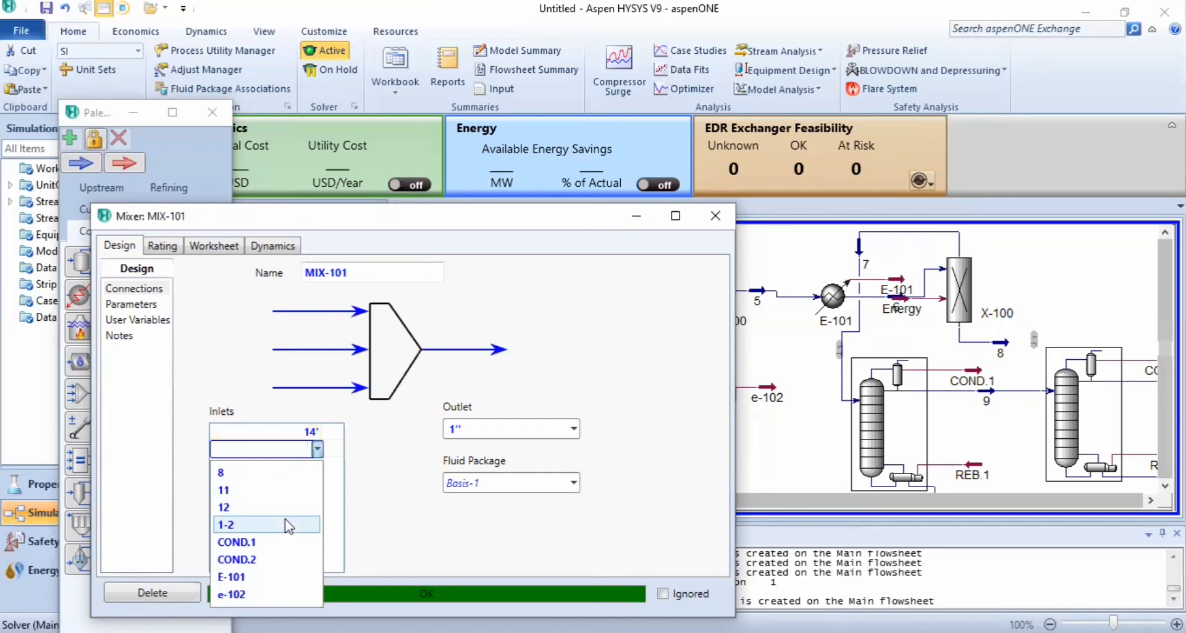
left_click(287, 524)
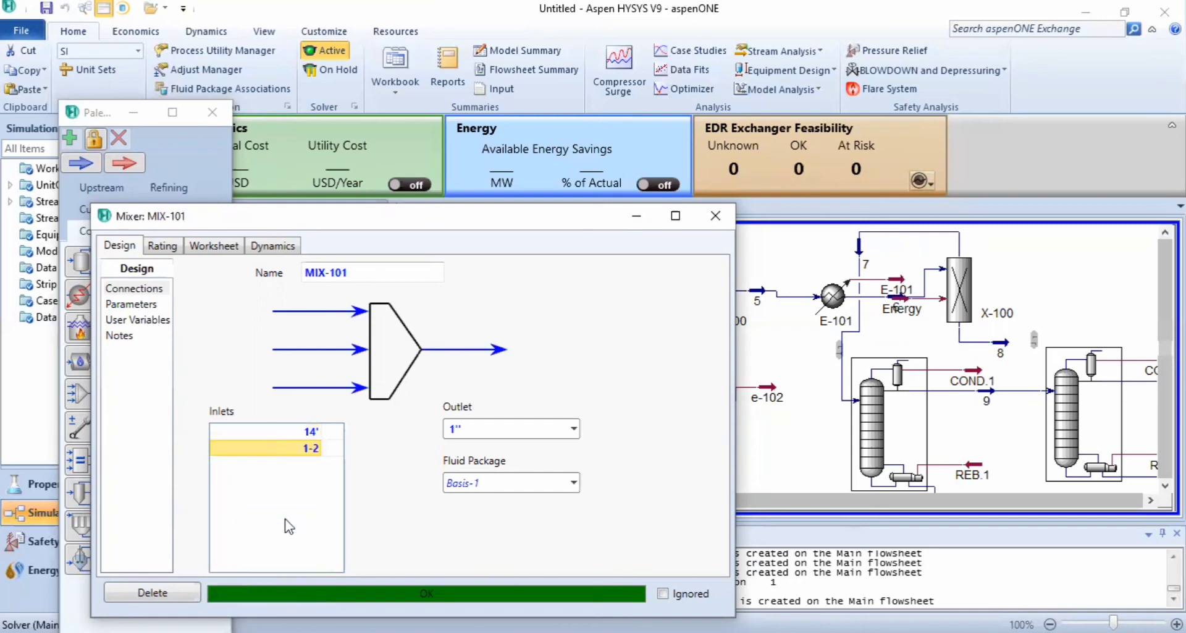
left_click(715, 215)
left_click(302, 288)
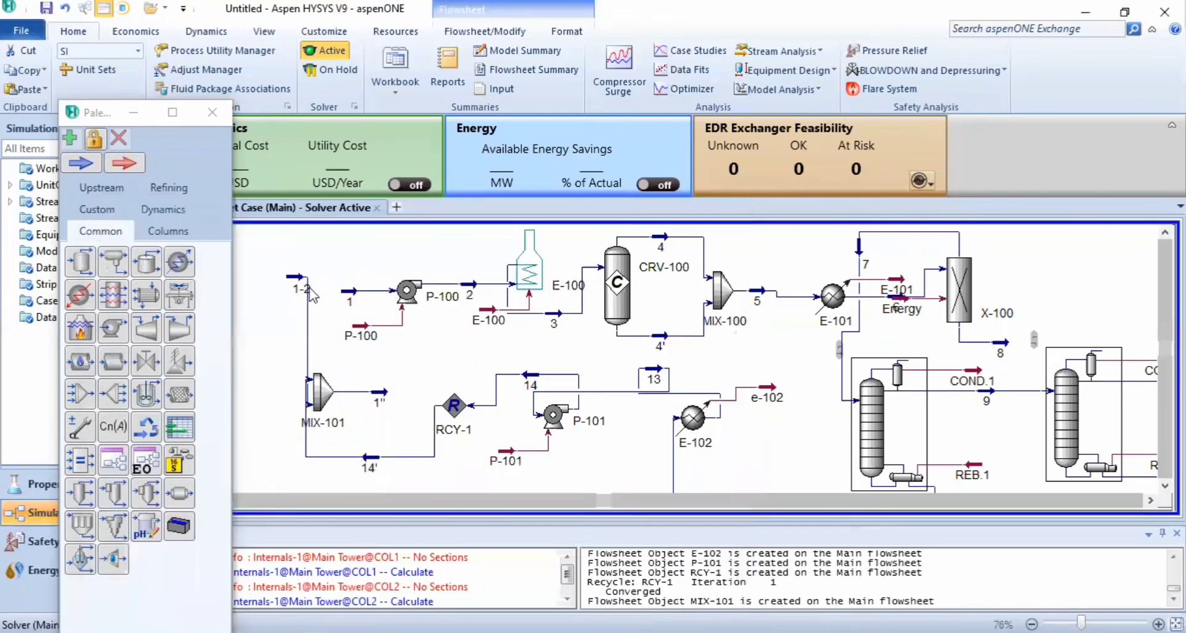
left_click_drag(301, 288, 276, 290)
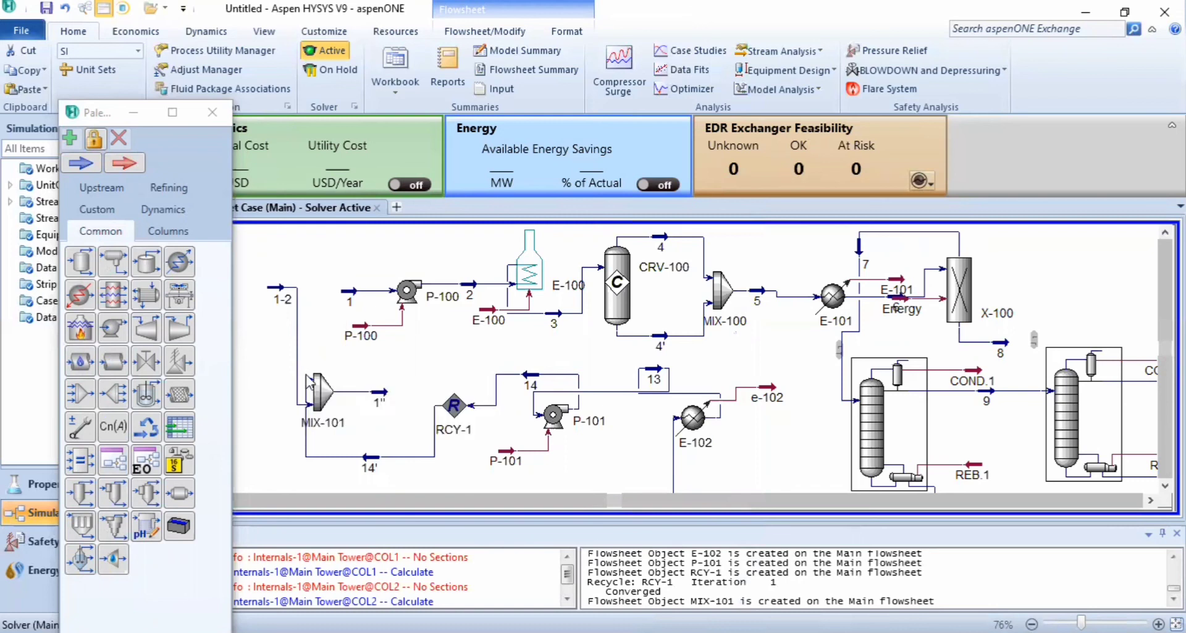
Review the inlet and outlet connections of mixer MIX-101 and the conditions of feed stream 1.
left_click(326, 390)
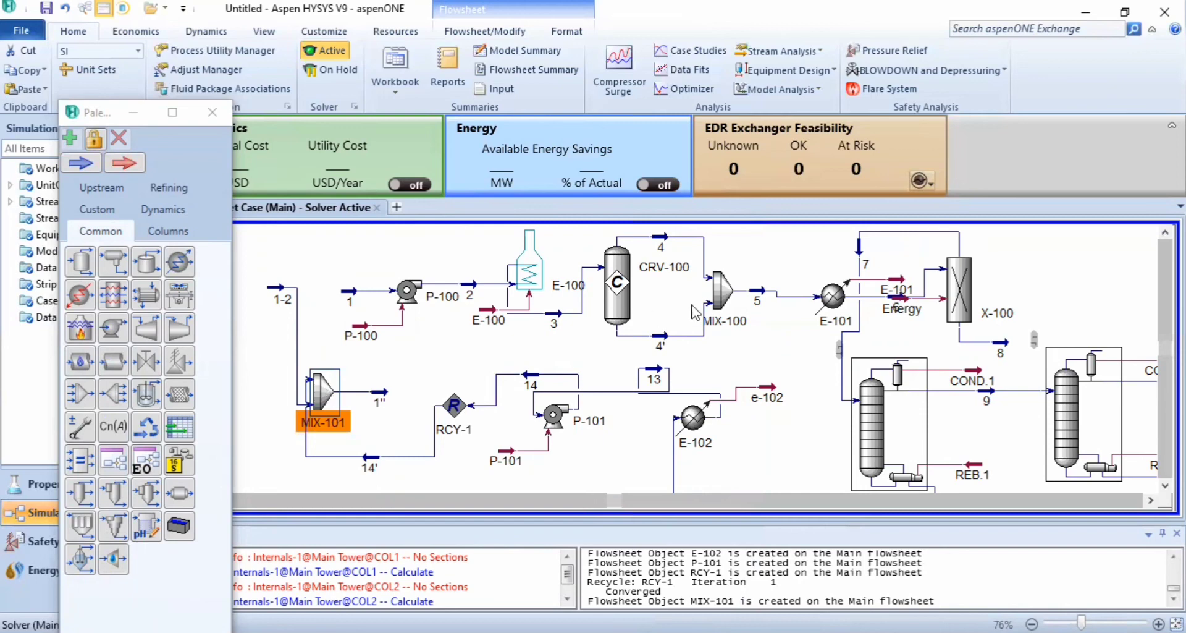
double_click(328, 396)
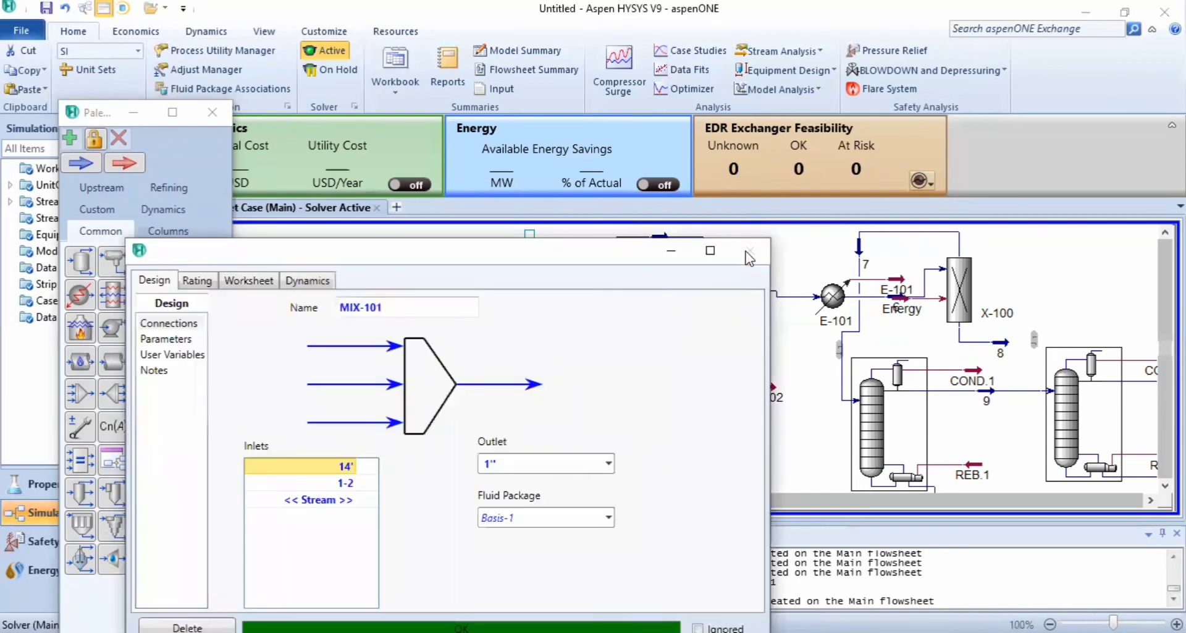
left_click(749, 256)
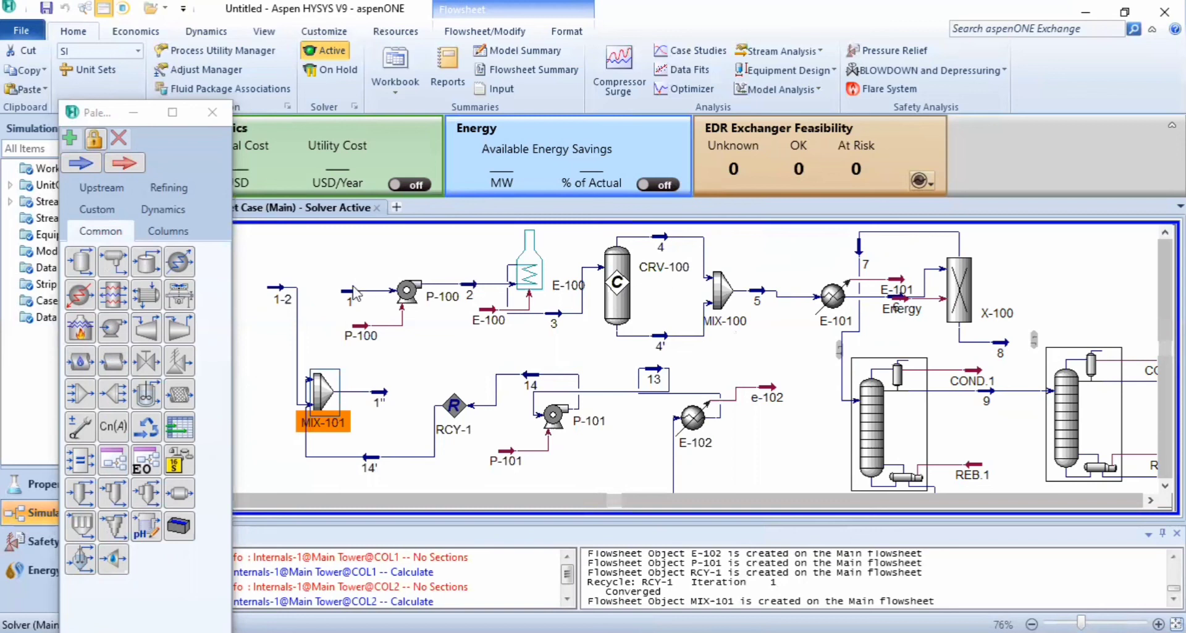
mouse_move(349, 296)
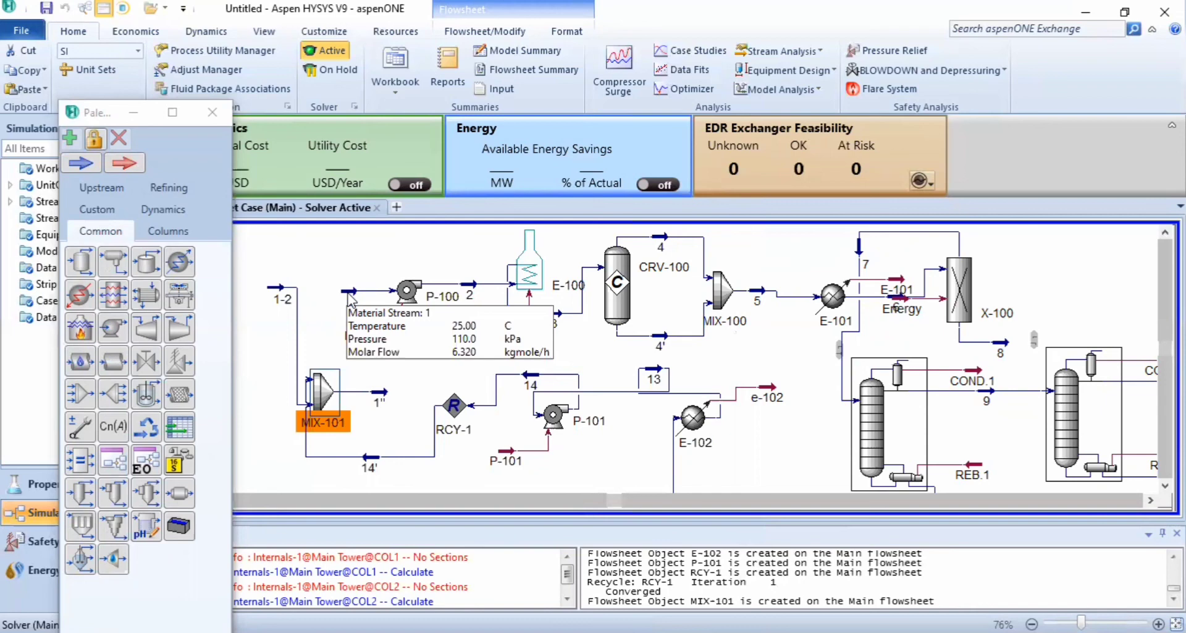
Set the inlet of pump P-100 to mixer outlet stream 1'' and close the pump's properties.
left_click(407, 295)
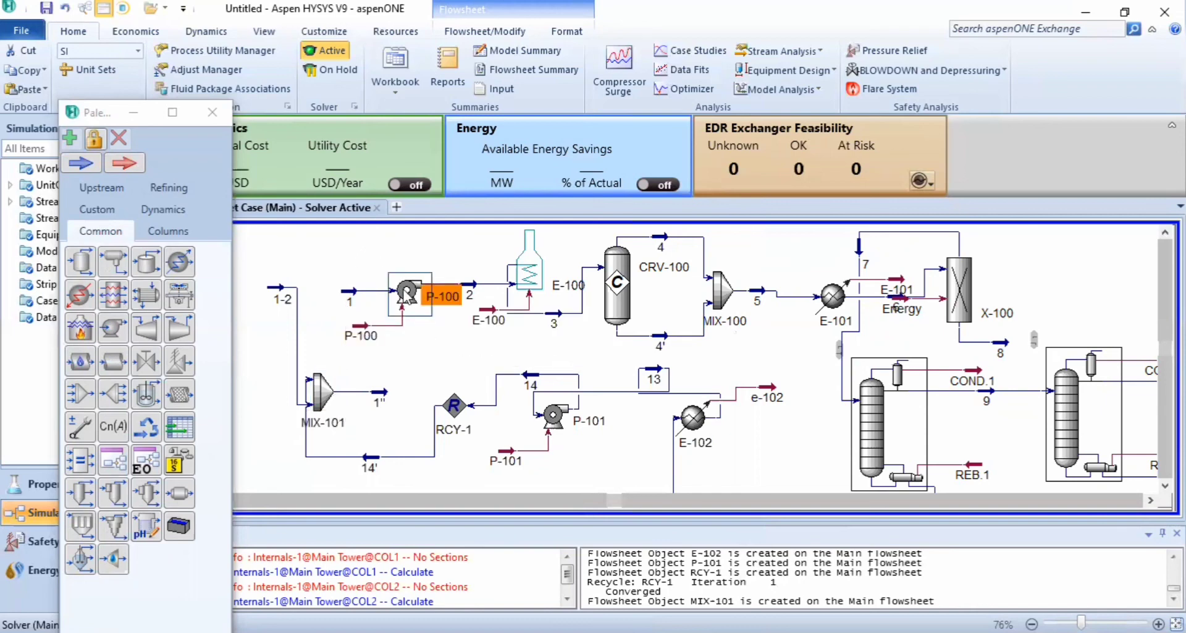
double_click(406, 296)
left_click(269, 302)
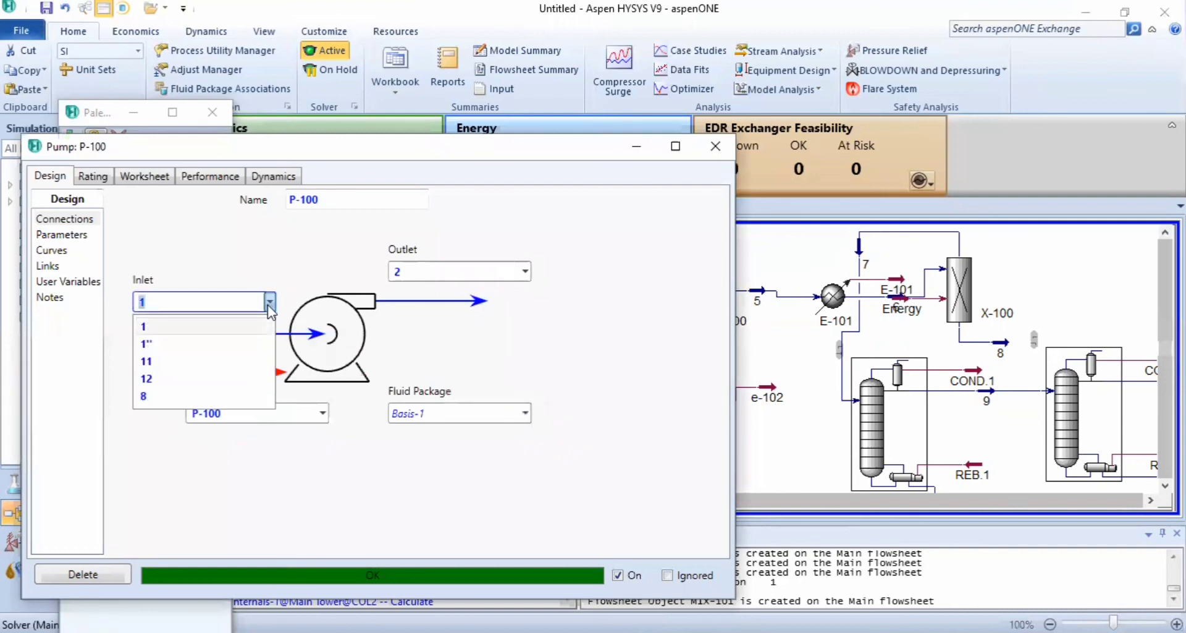
left_click(230, 343)
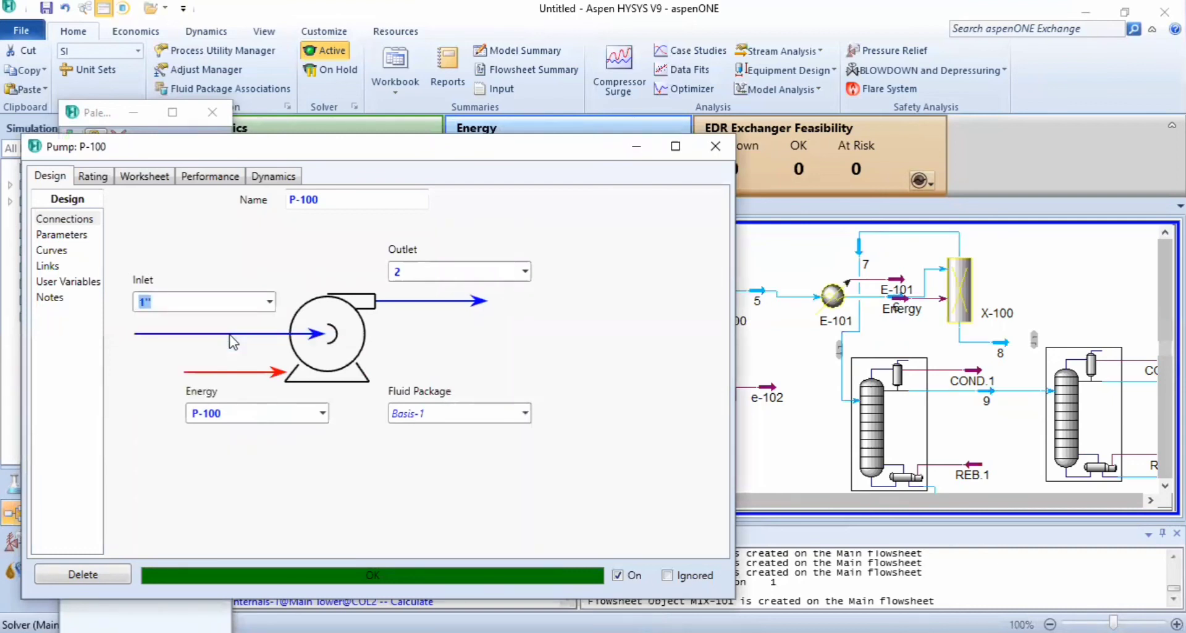
left_click(715, 148)
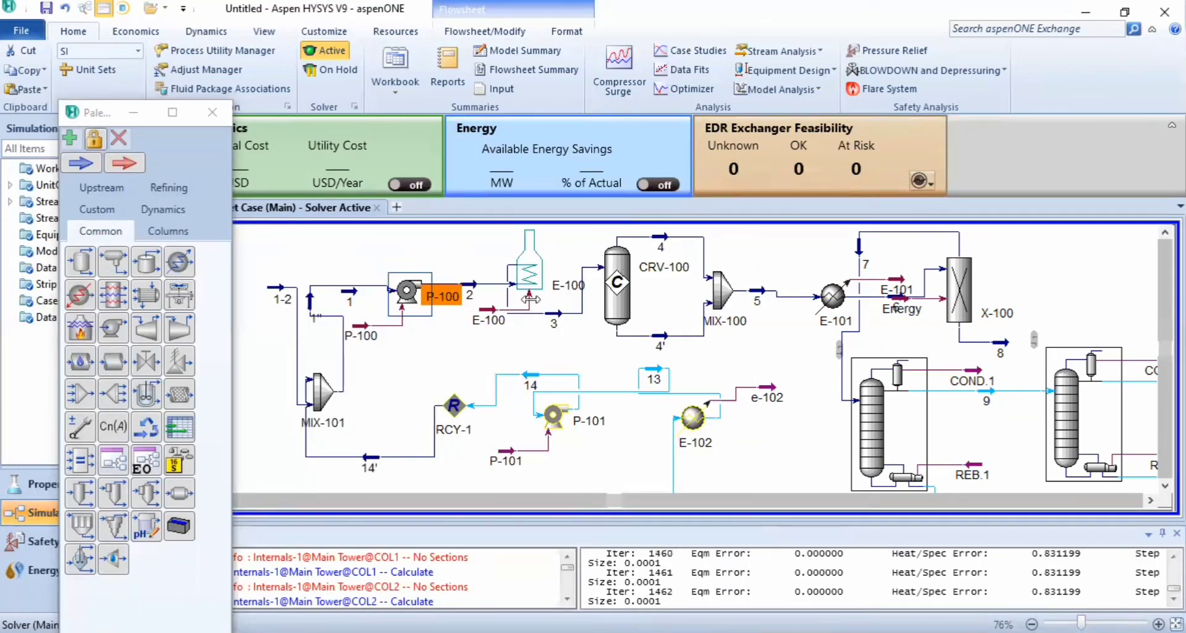
Switch the inlet of pump P-100 back to stream 1 and close the pump's properties.
left_click(449, 346)
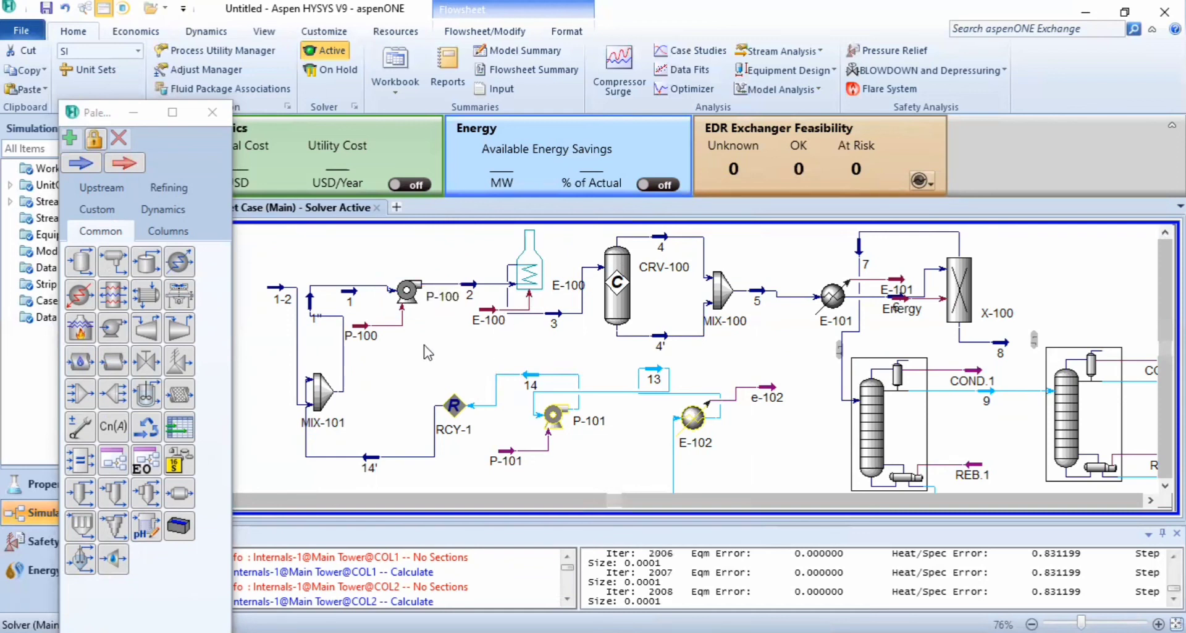
left_click(417, 297)
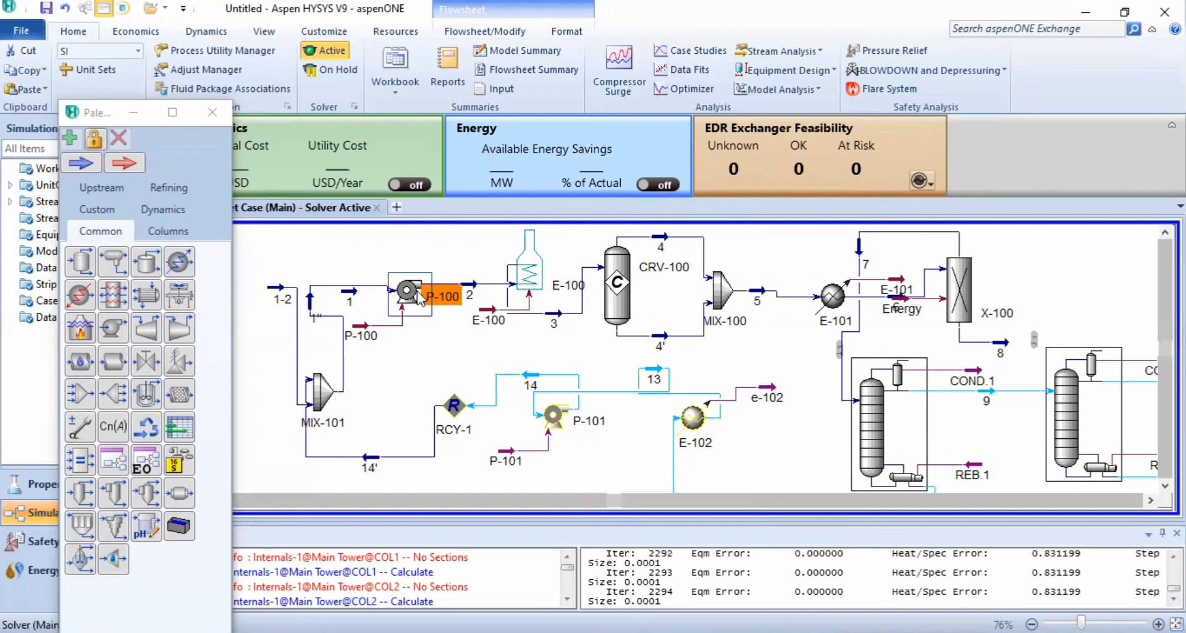
double_click(418, 297)
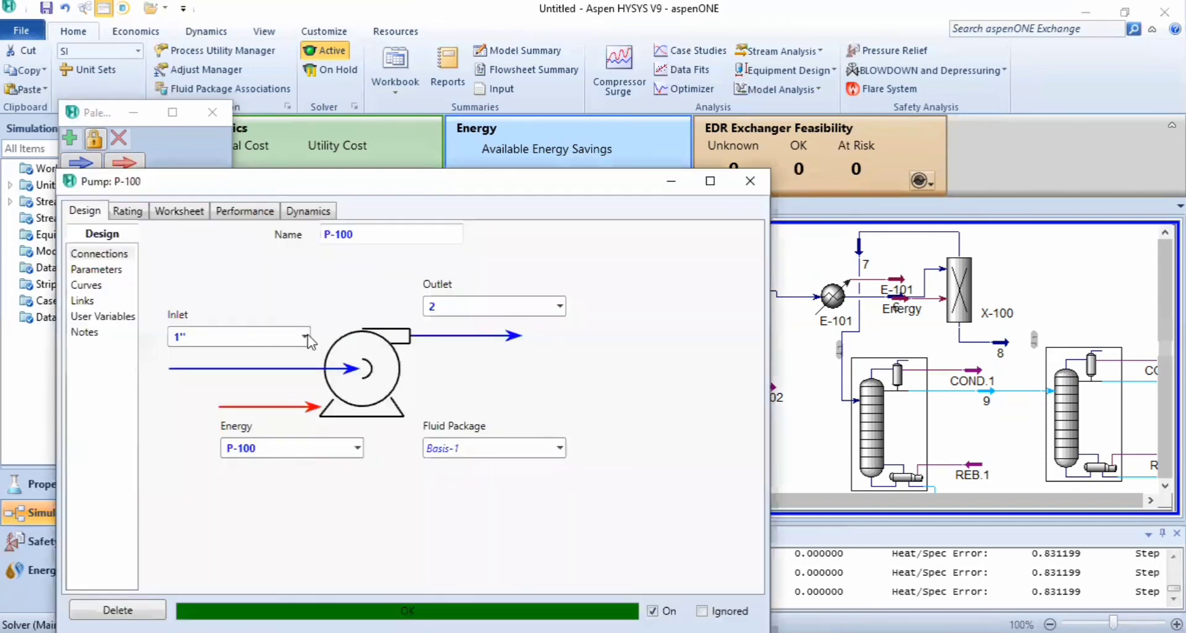
left_click(304, 337)
left_click(281, 354)
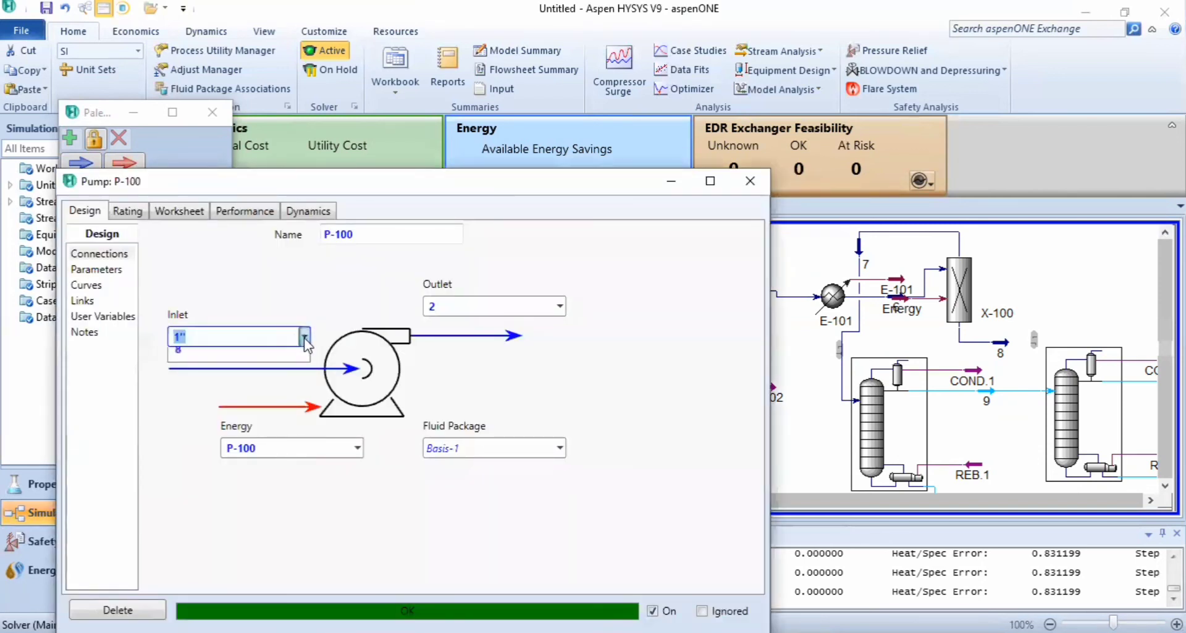
left_click(305, 336)
left_click(297, 355)
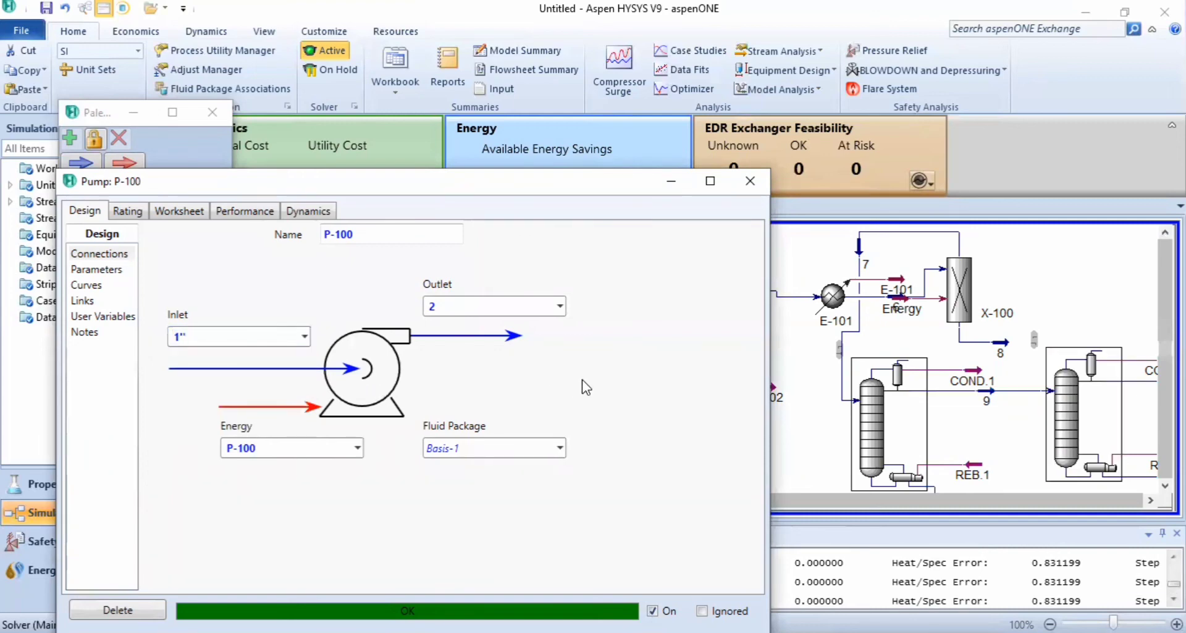
left_click(753, 194)
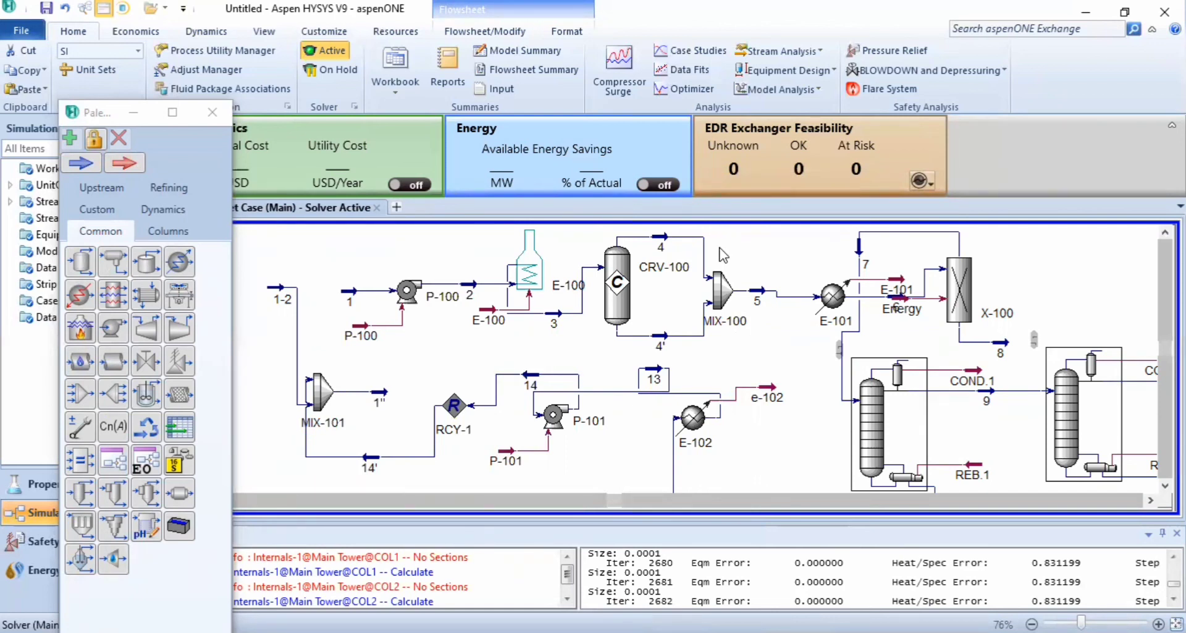
Reconnect pump P-100's inlet to stream 1'' from mixer MIX-101 and close the pump's properties.
left_click(411, 298)
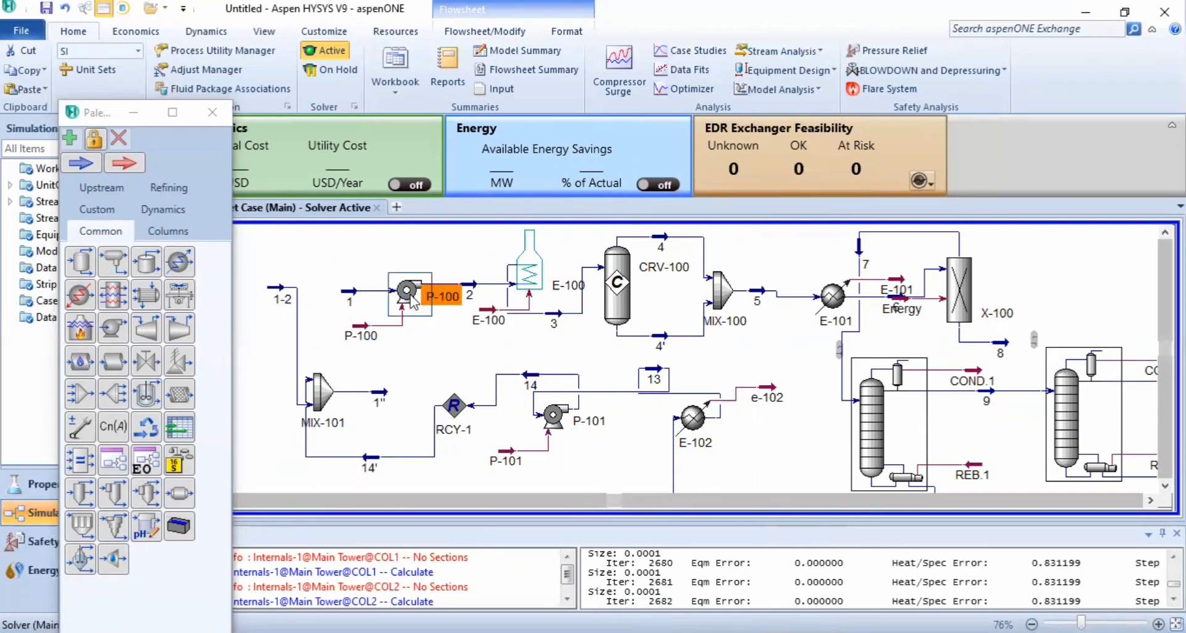
double_click(411, 297)
left_click(337, 372)
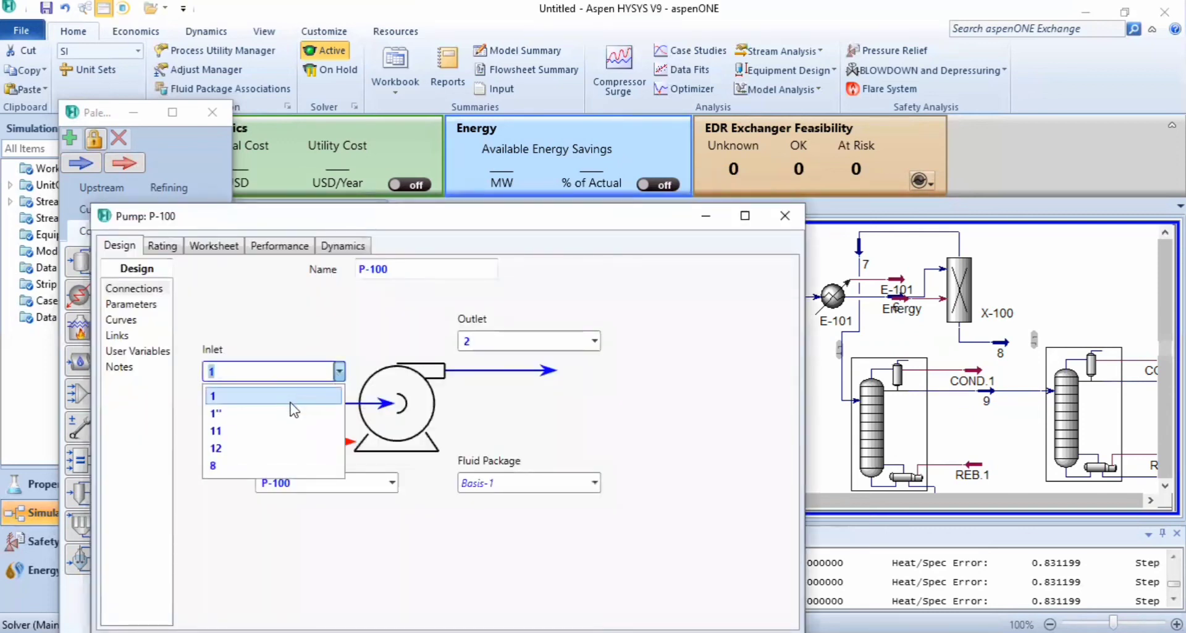
left_click(288, 409)
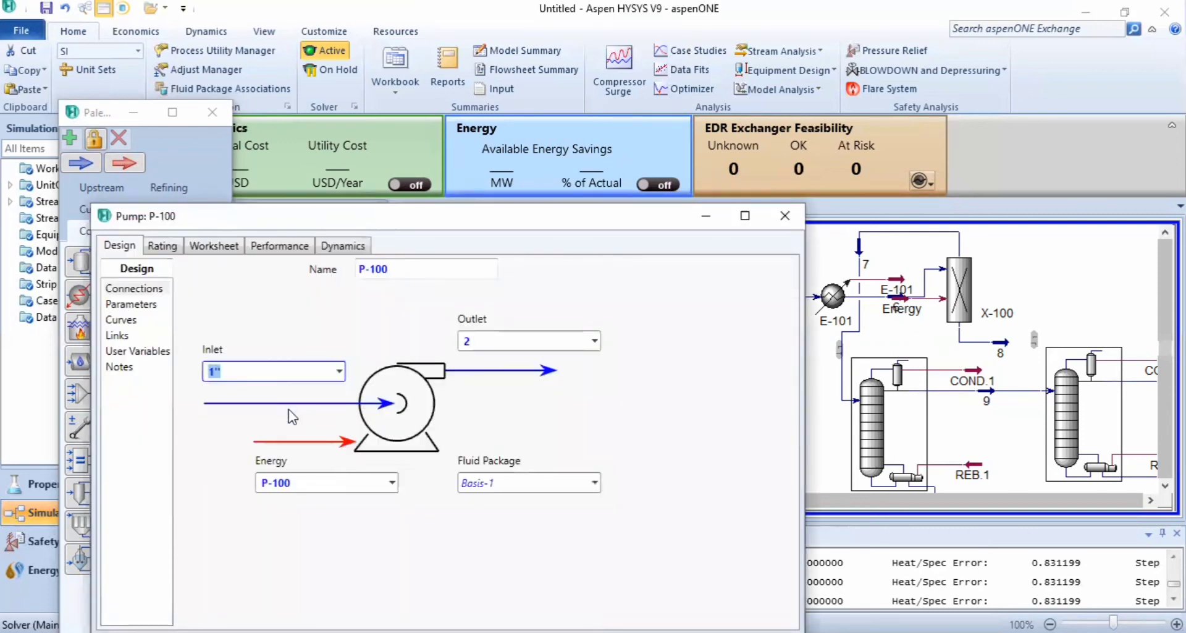
left_click(784, 218)
left_click(783, 218)
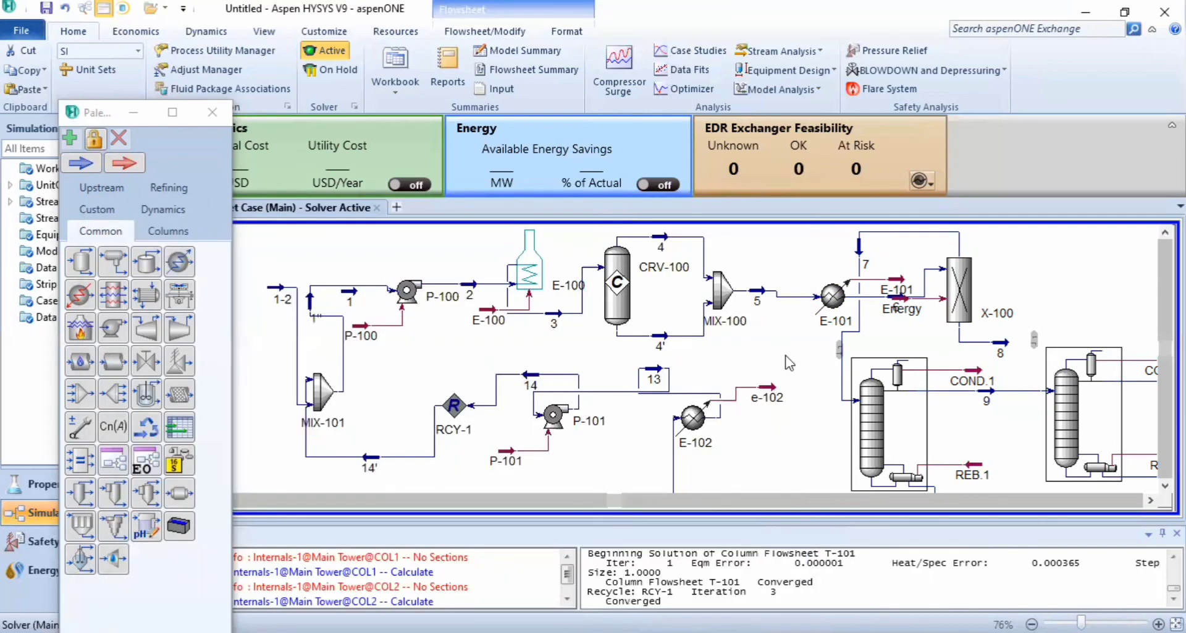
Delete the disconnected stream 1 beside pump P-100 and confirm the deletion.
right_click(353, 295)
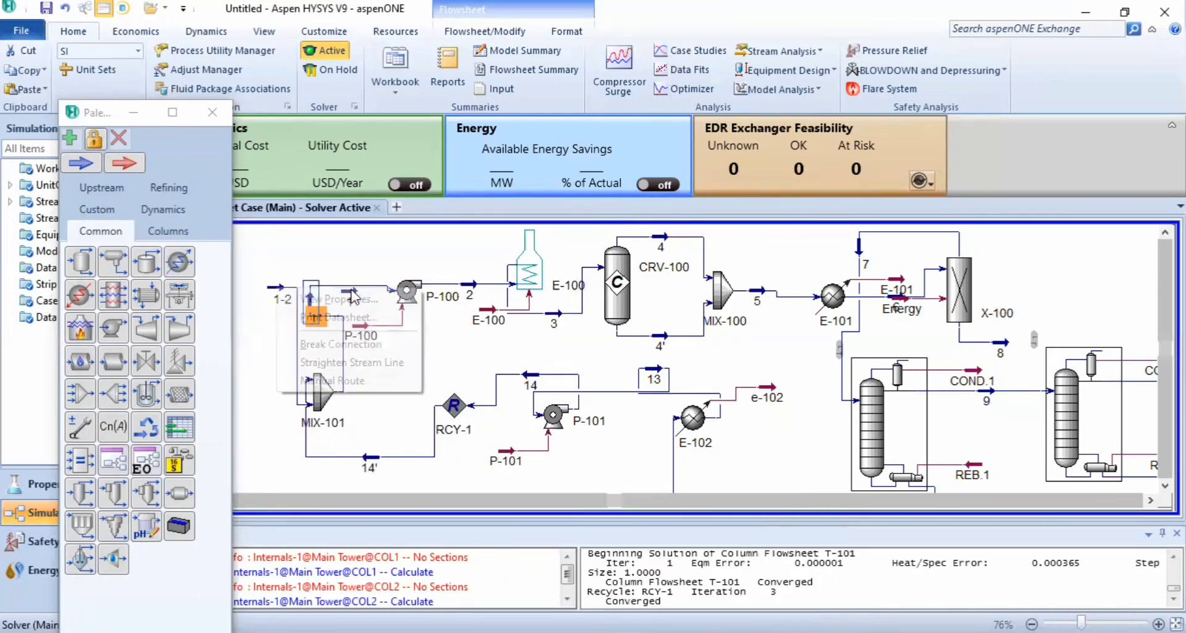
left_click(379, 260)
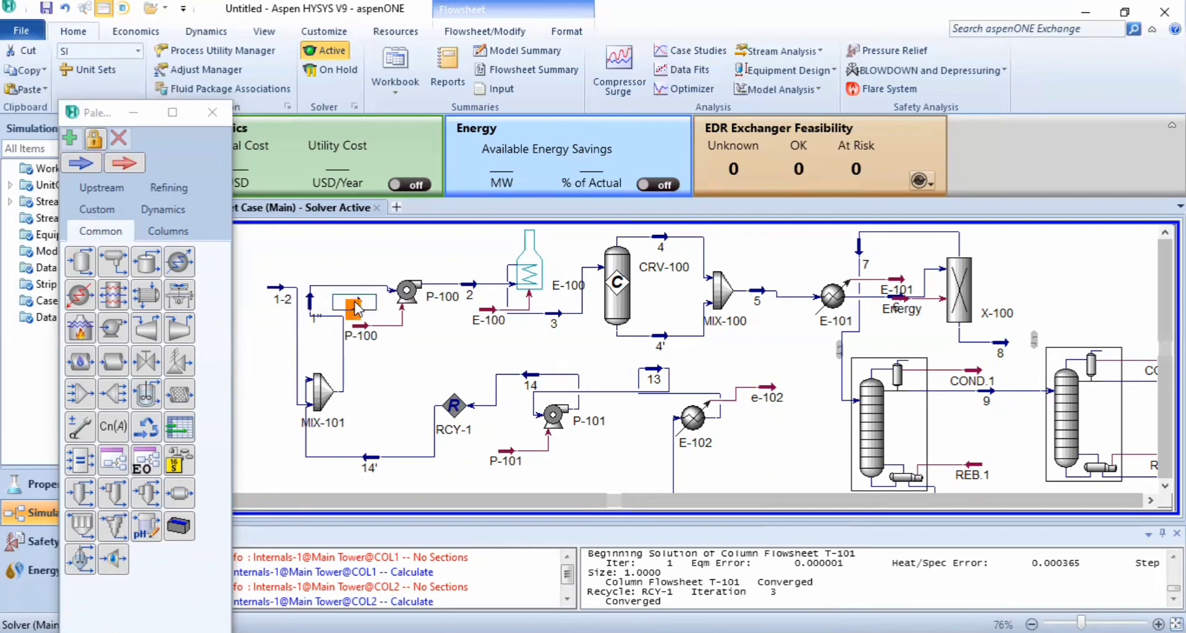
right_click(354, 302)
left_click(349, 430)
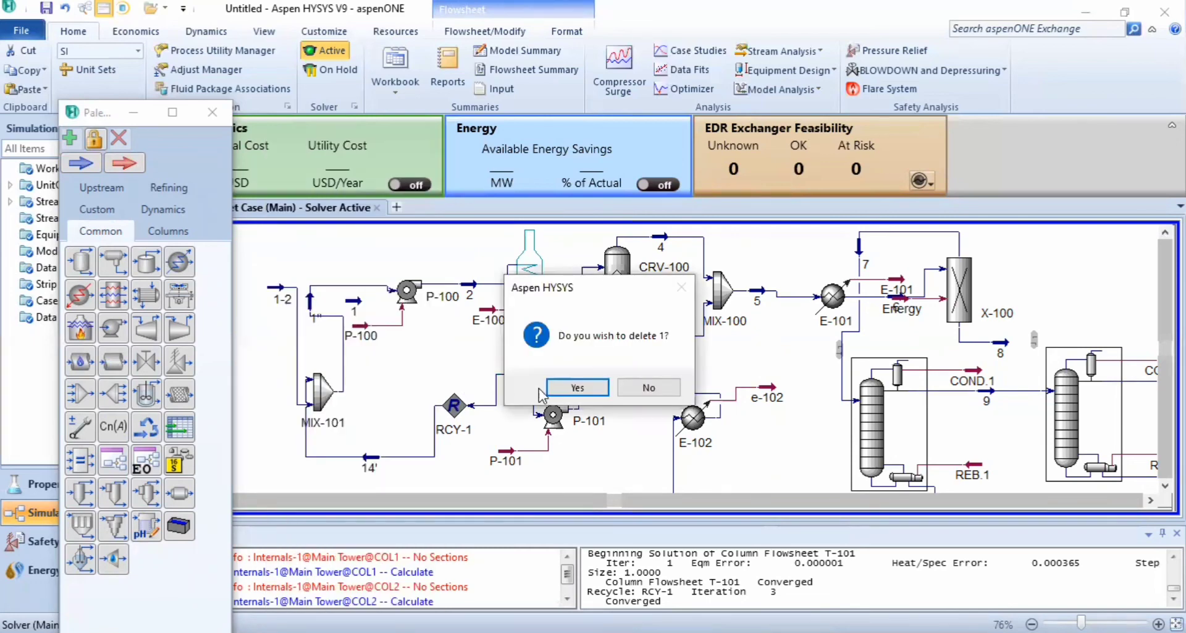
left_click(556, 388)
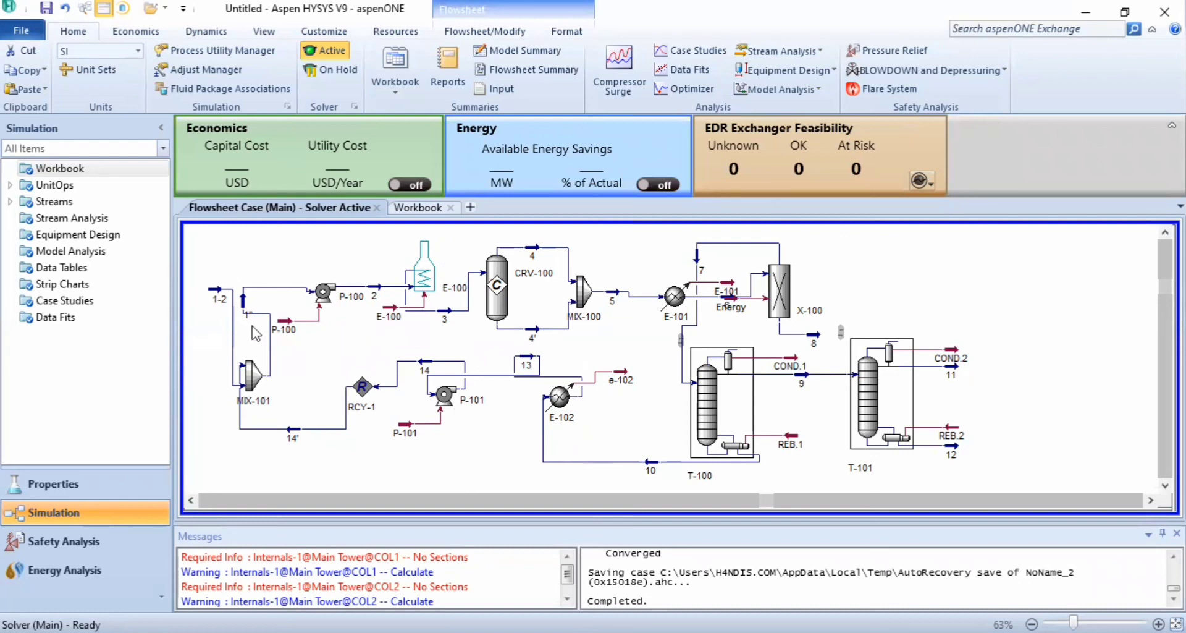
Examine the closed recycle flowsheet and the Material Streams and Compositions tables below it.
scroll(252, 334, "up", 1)
scroll(252, 333, "down", 1)
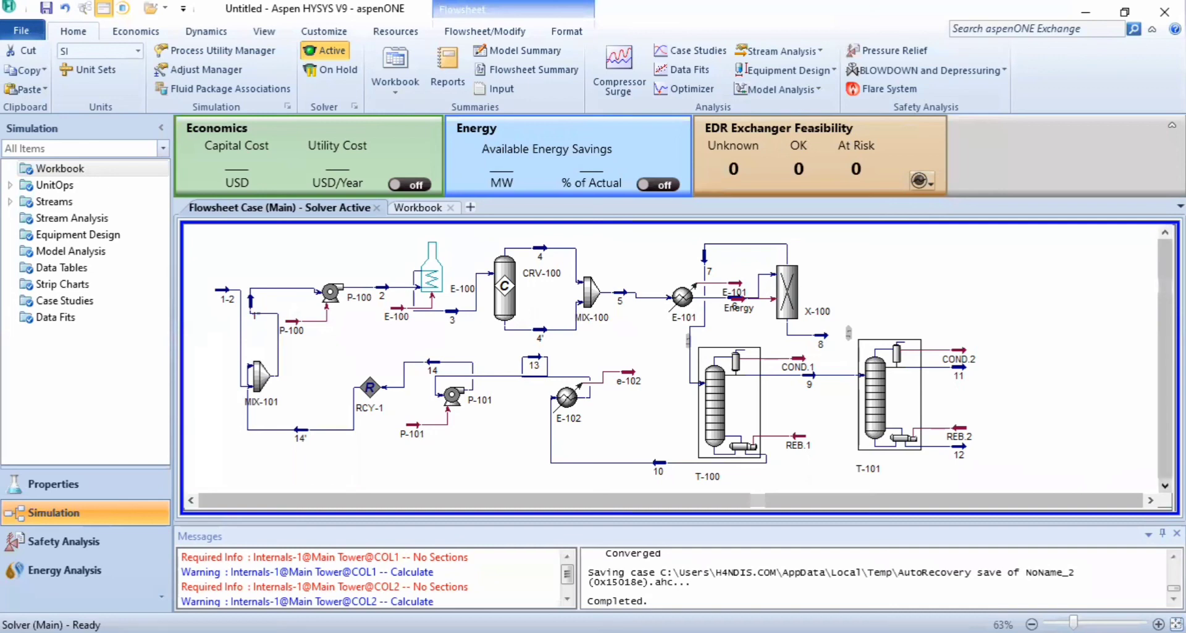
left_click(1166, 485)
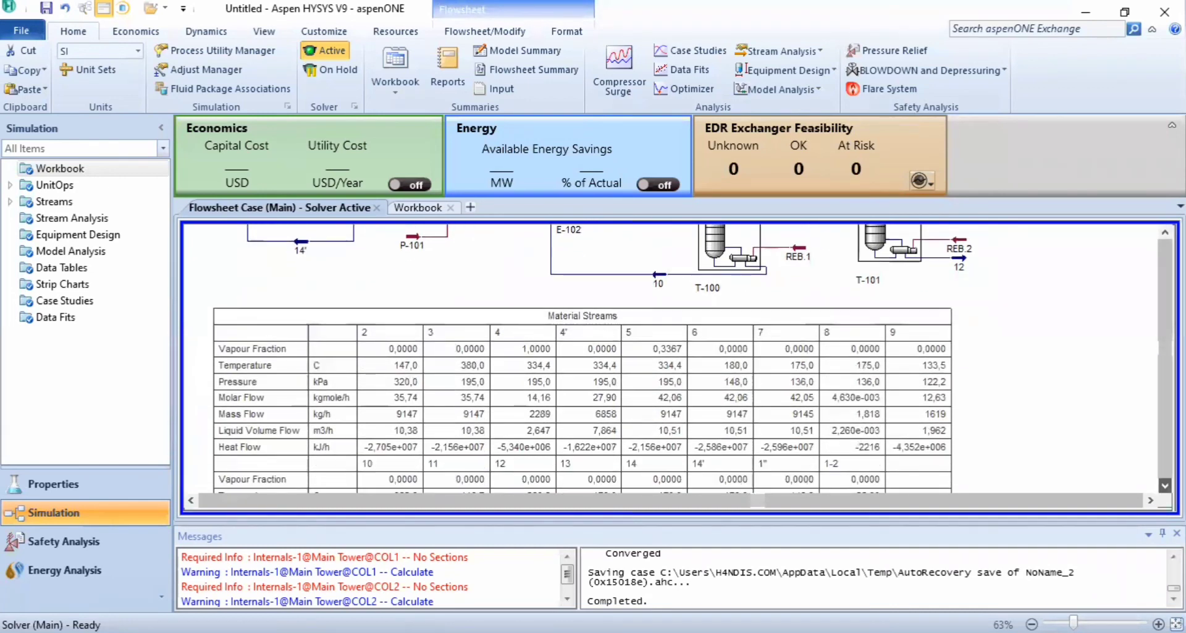
left_click_drag(1165, 485, 1165, 485)
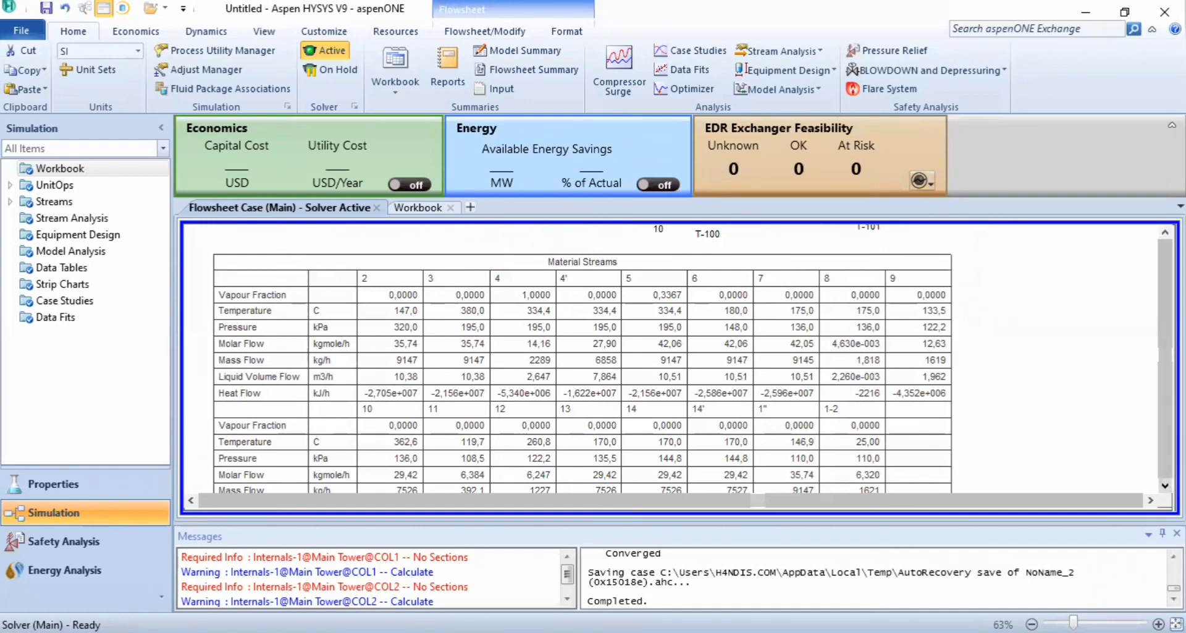
left_click(1165, 486)
left_click(1165, 485)
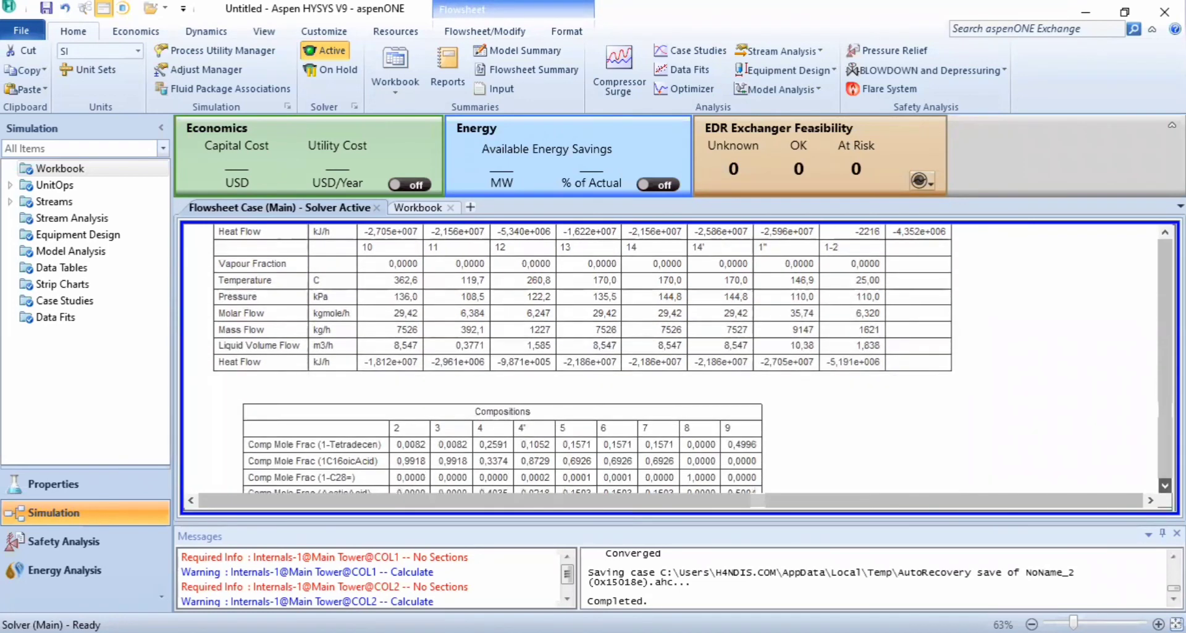
left_click_drag(1165, 486, 1165, 486)
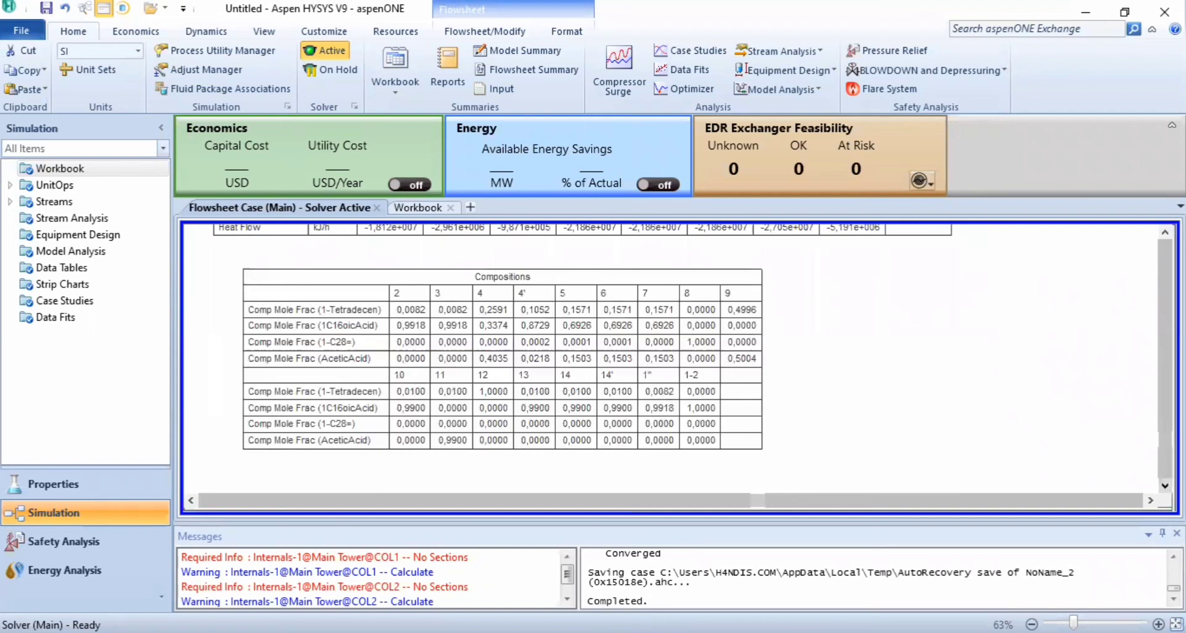
left_click(1165, 485)
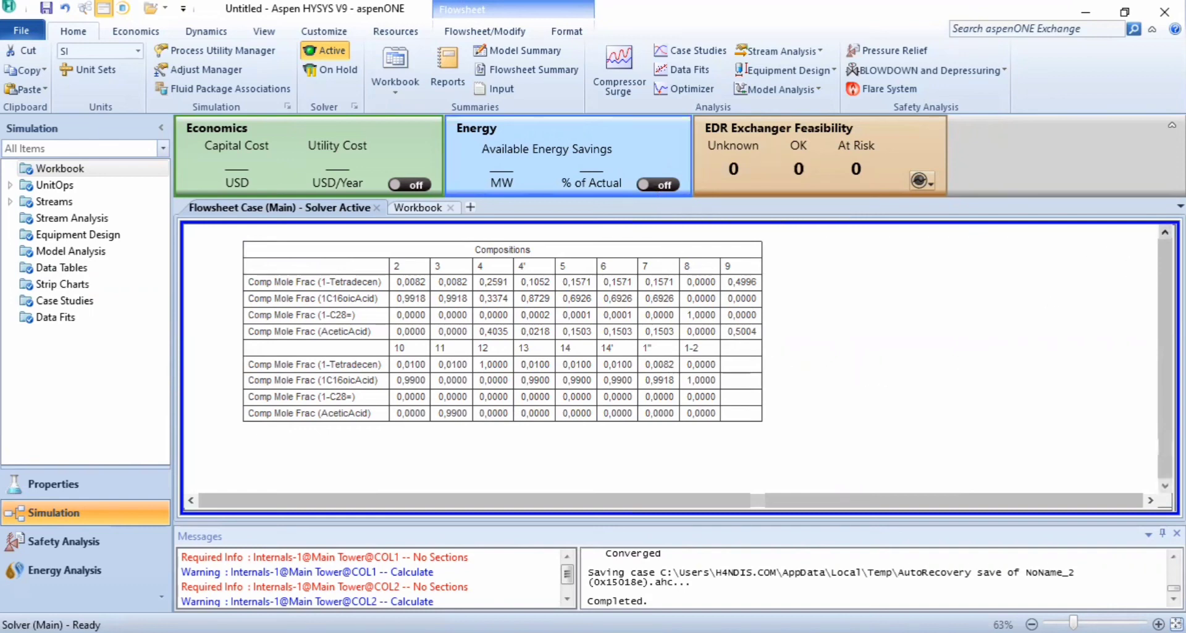
scroll(680, 370, "up", 10)
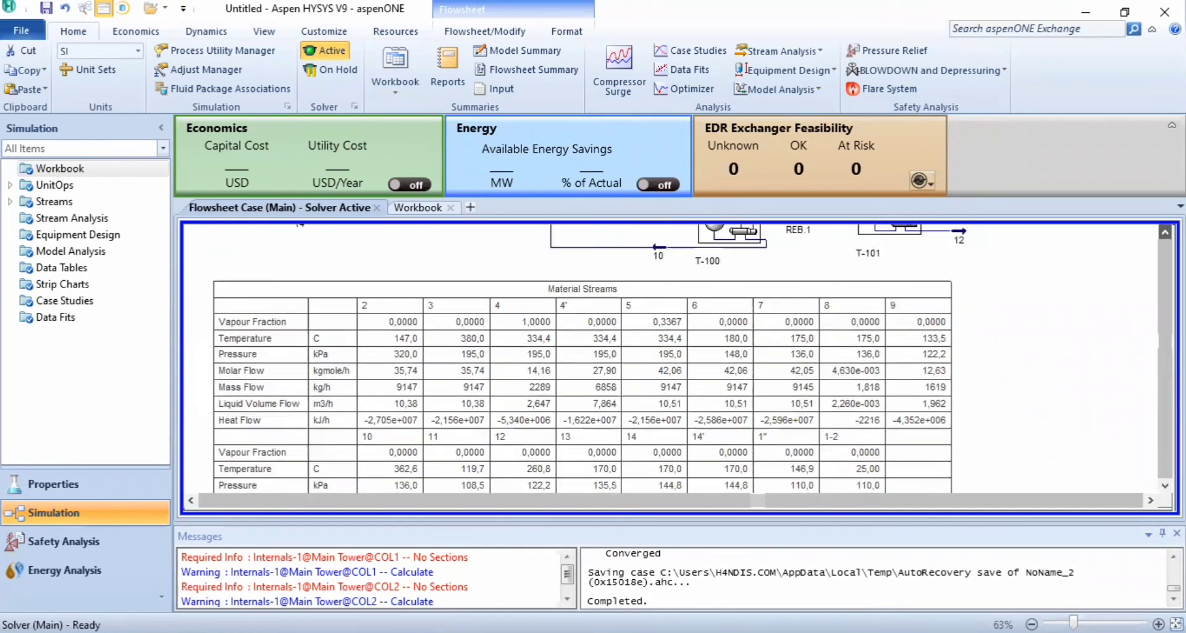
scroll(680, 371, "up", 5)
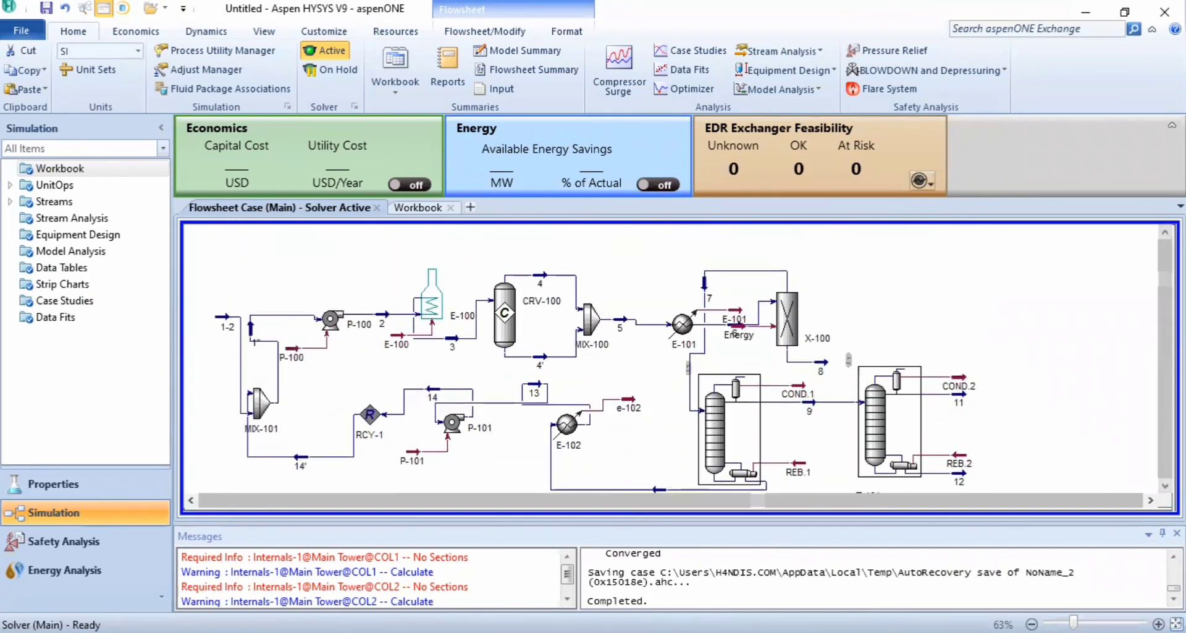
scroll(680, 371, "down", 2)
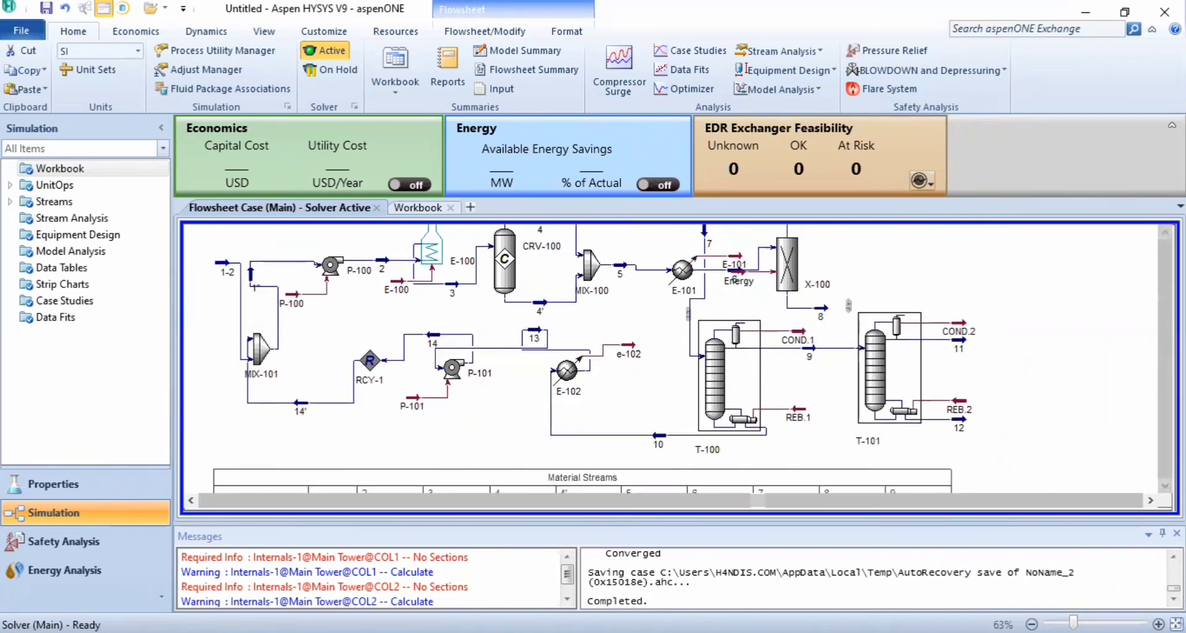
scroll(680, 370, "up", 1)
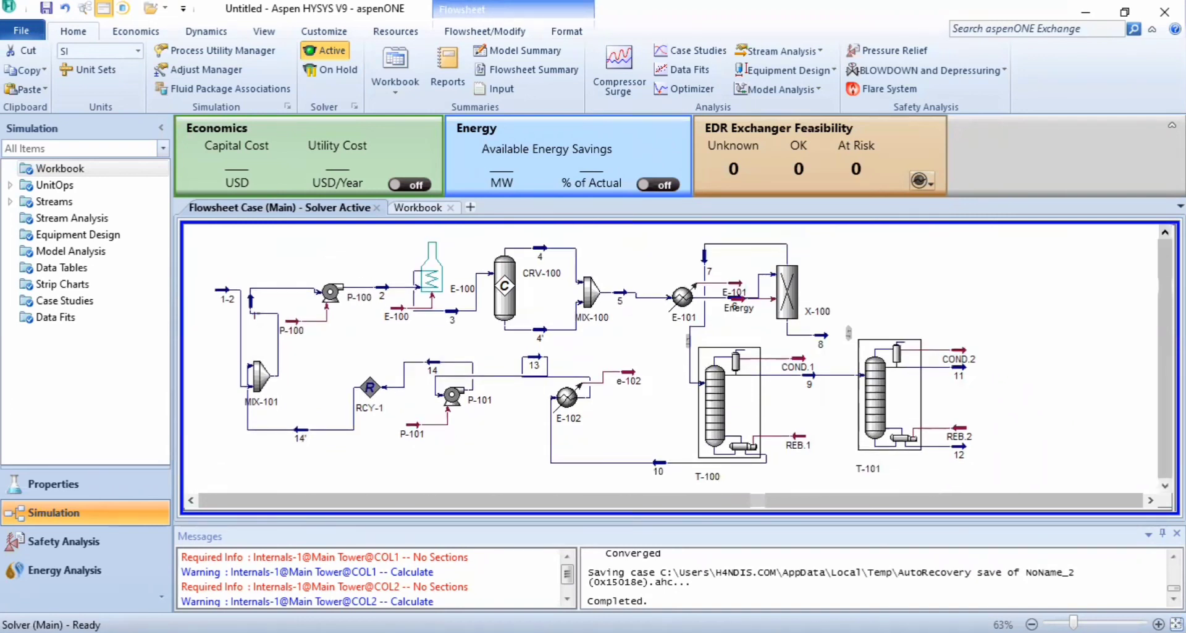